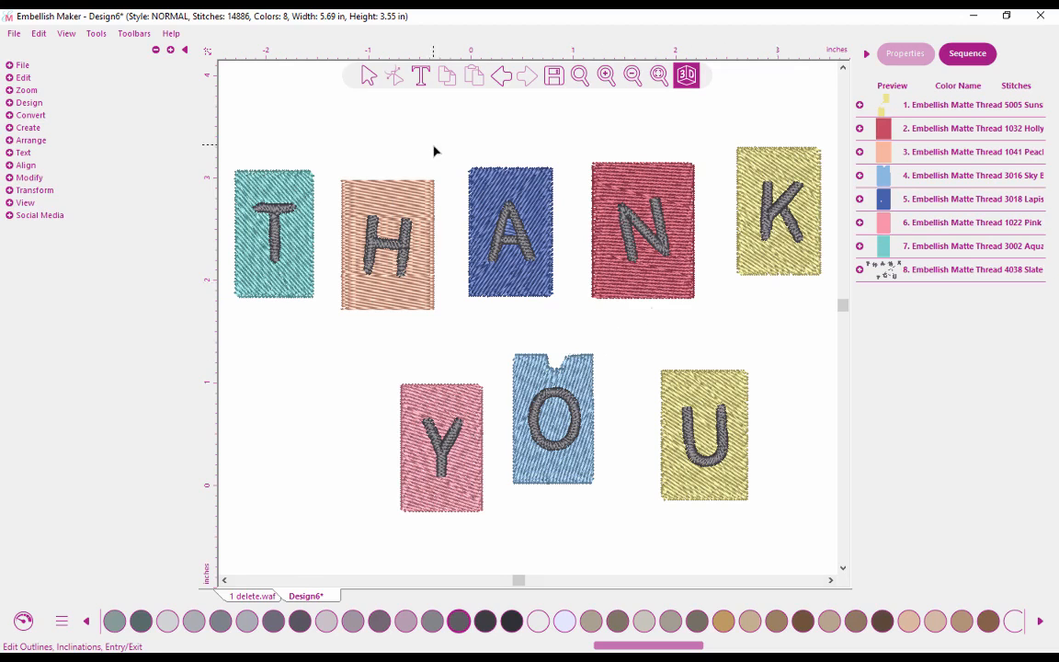
Inspect the notch in the upper edge of the blue O tile in both 3D and flat stitch views
{"action": "left_click", "coordinate": [579, 76]}
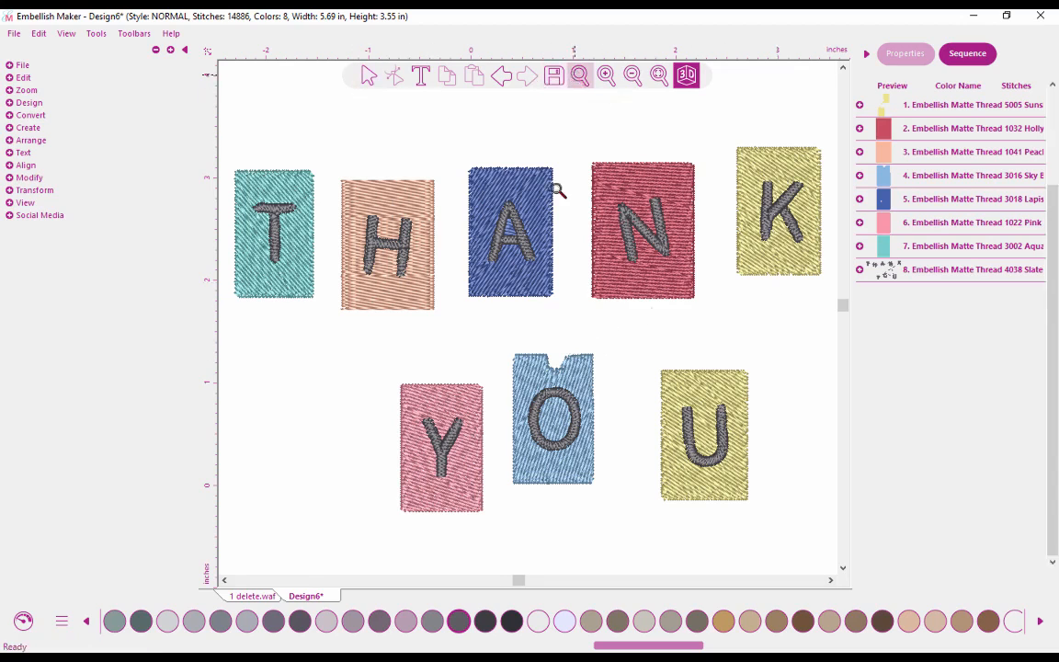
{"action": "left_click_drag", "start_coordinate": [542, 350], "coordinate": [579, 380]}
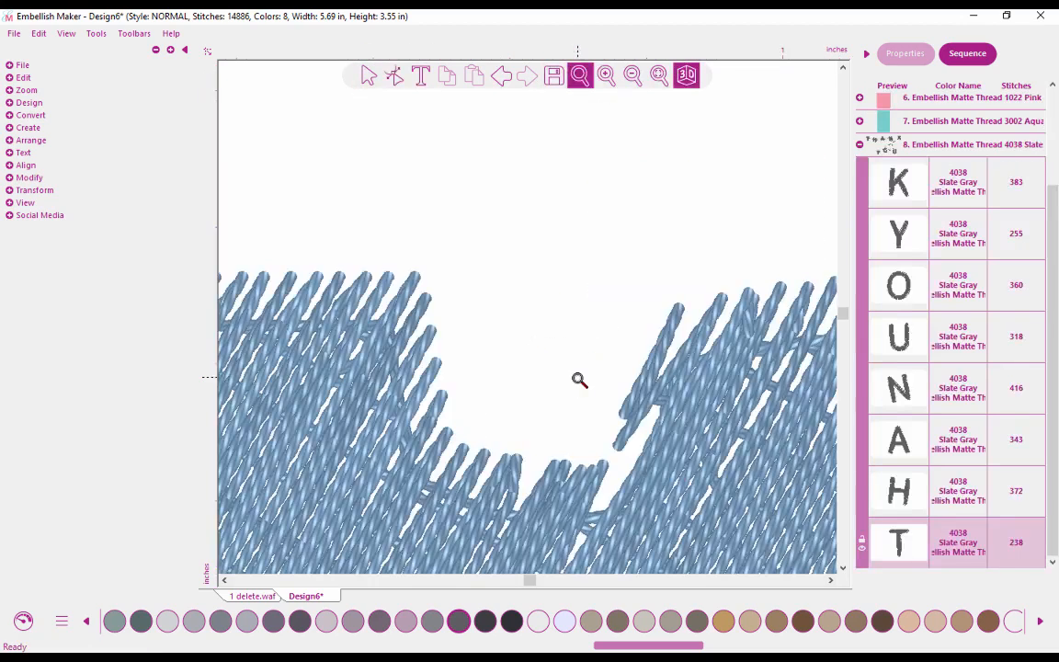
{"action": "left_click", "coordinate": [689, 81]}
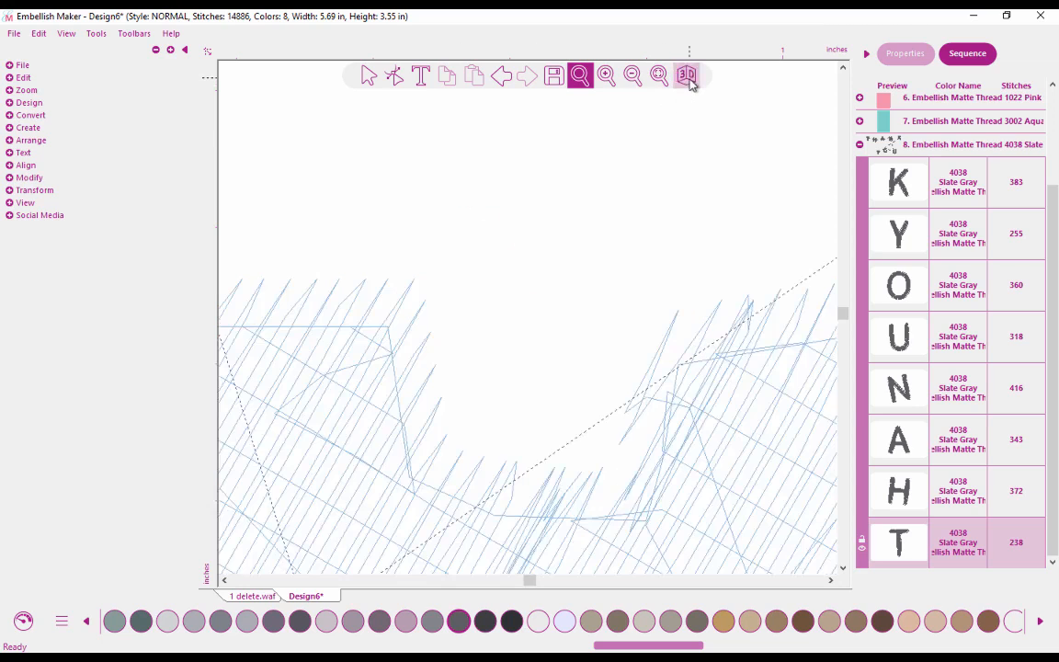
{"action": "left_click", "coordinate": [661, 76]}
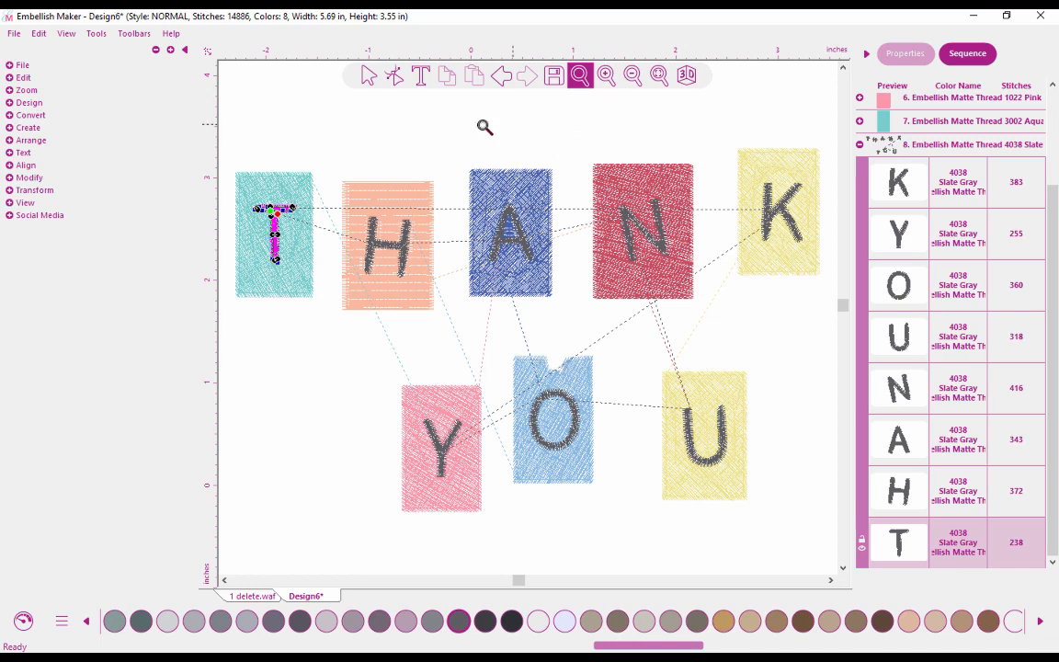
{"action": "left_click", "coordinate": [369, 78]}
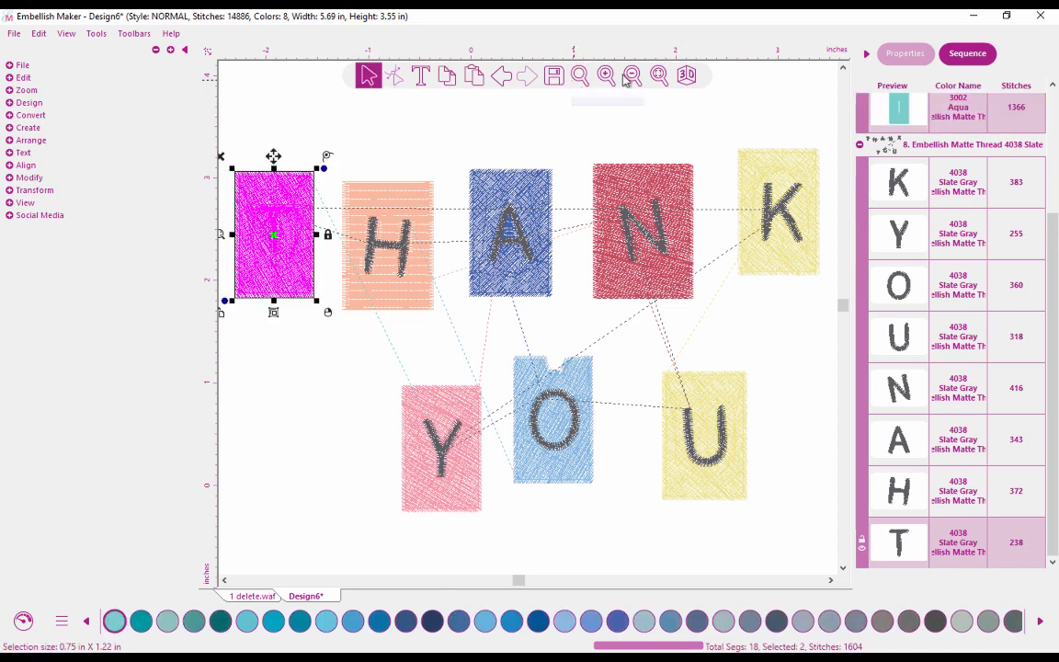
{"action": "left_click", "coordinate": [686, 74]}
{"action": "left_click", "coordinate": [668, 120]}
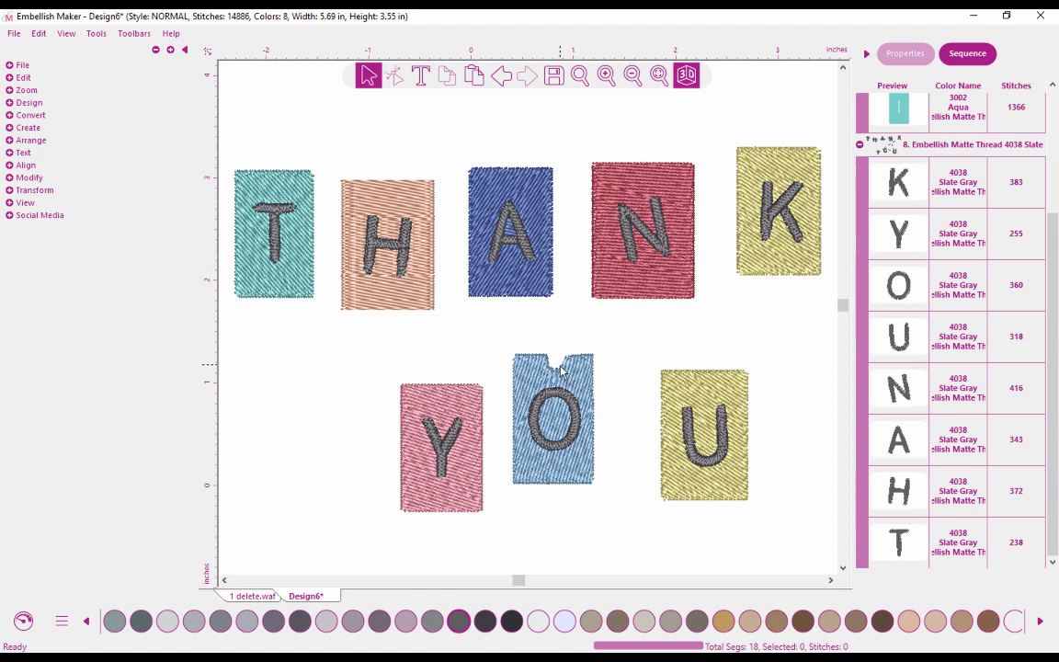
Display the notched edge of the blue O tile in flat stitch view and expand the Sky Blue 3016 thread group in the sequence
{"action": "left_click", "coordinate": [580, 79]}
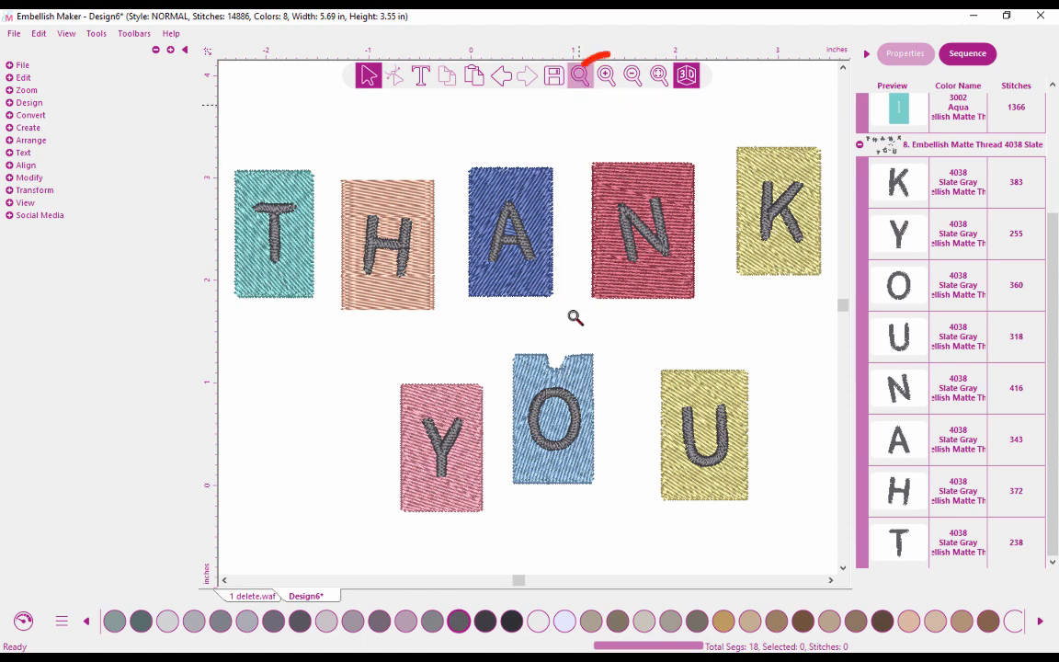
{"action": "left_click_drag", "start_coordinate": [531, 336], "coordinate": [584, 378]}
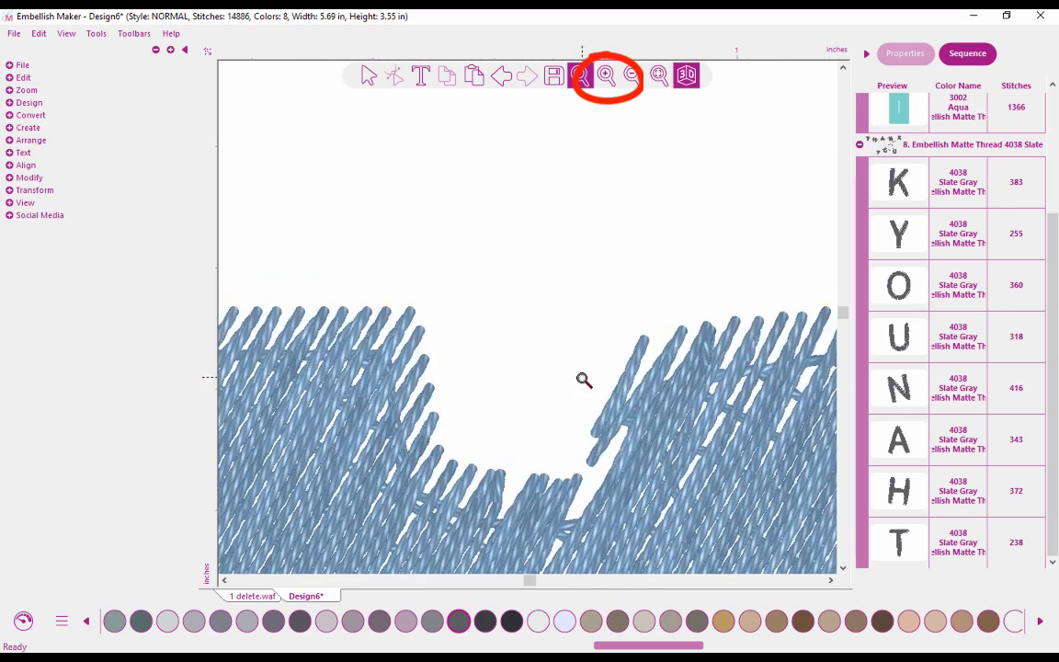
{"action": "left_click", "coordinate": [688, 79]}
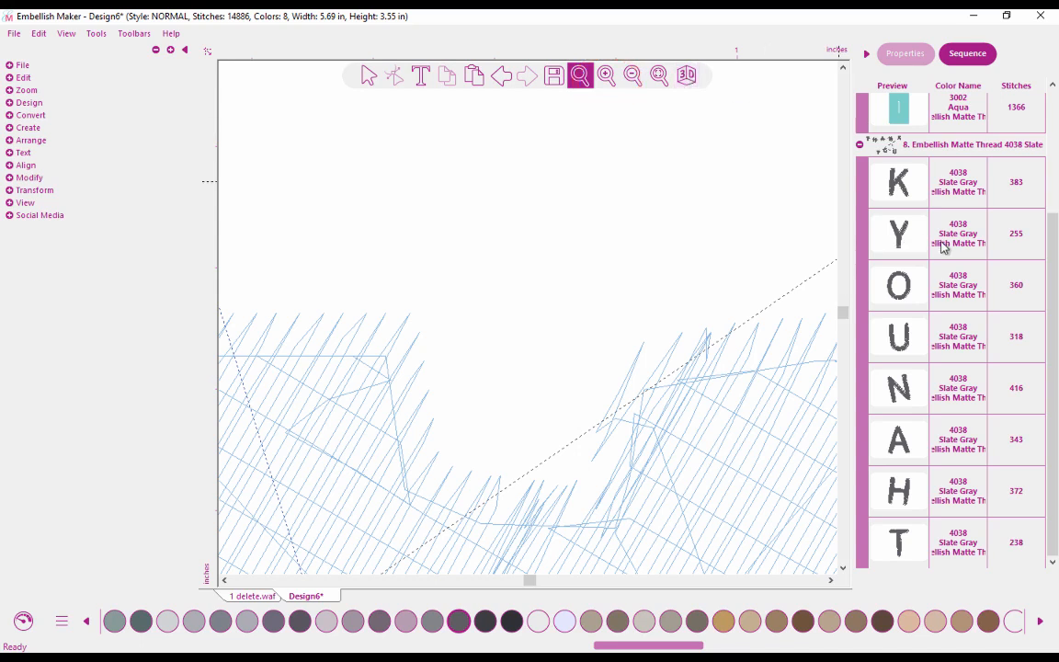
{"action": "scroll", "coordinate": [1052, 220], "scroll_direction": "up", "scroll_amount": 1}
{"action": "left_click_drag", "start_coordinate": [1055, 214], "coordinate": [1047, 124]}
{"action": "left_click", "coordinate": [980, 178]}
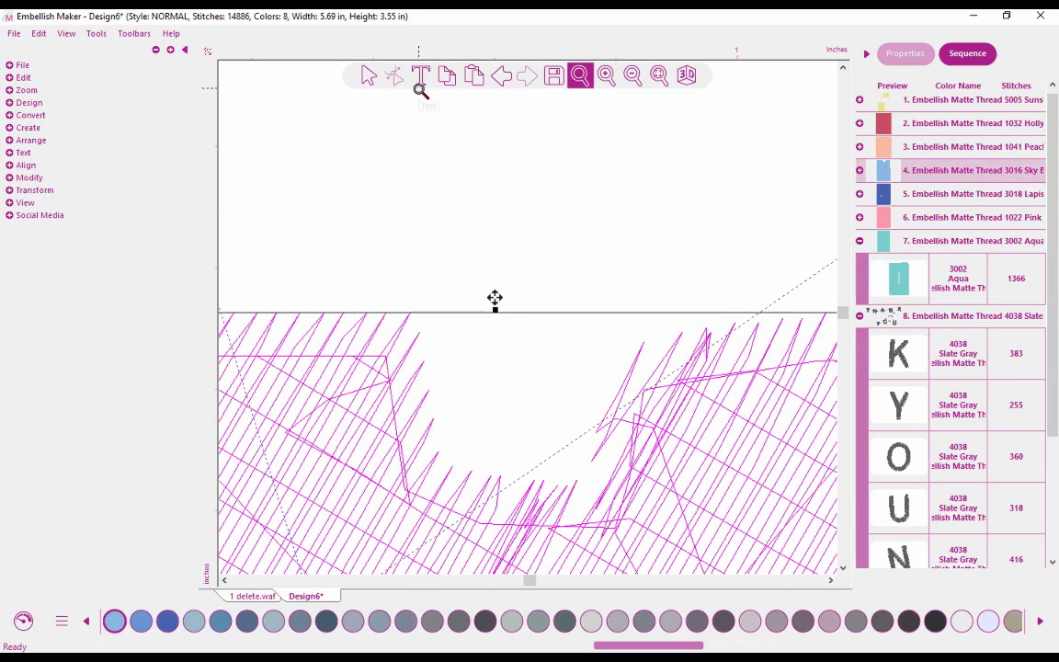
{"action": "left_click", "coordinate": [11, 77]}
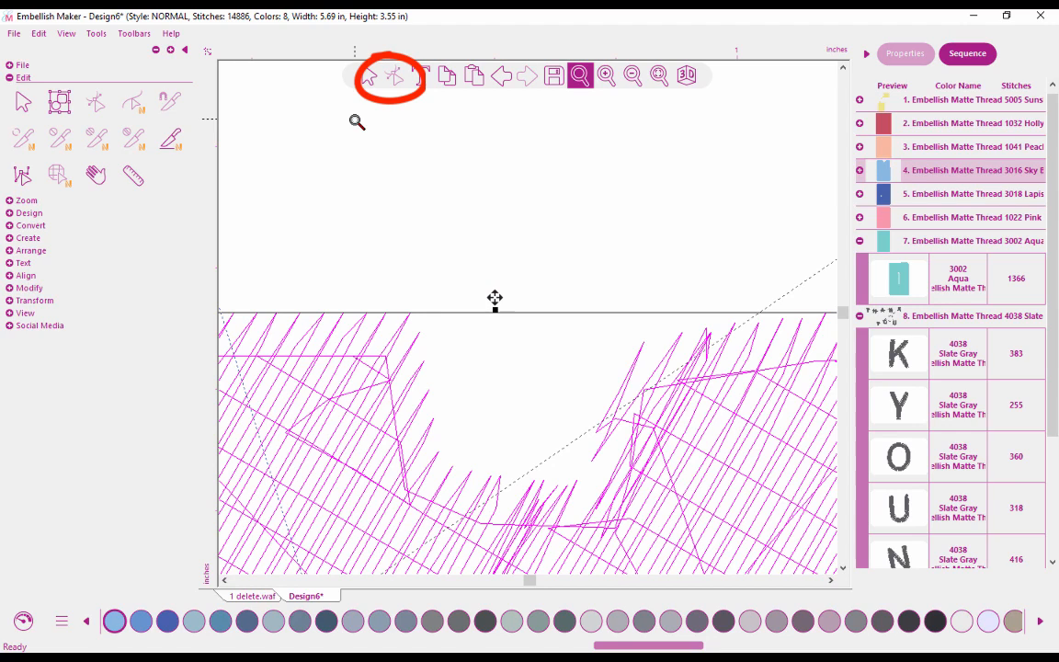
{"action": "left_click", "coordinate": [859, 172]}
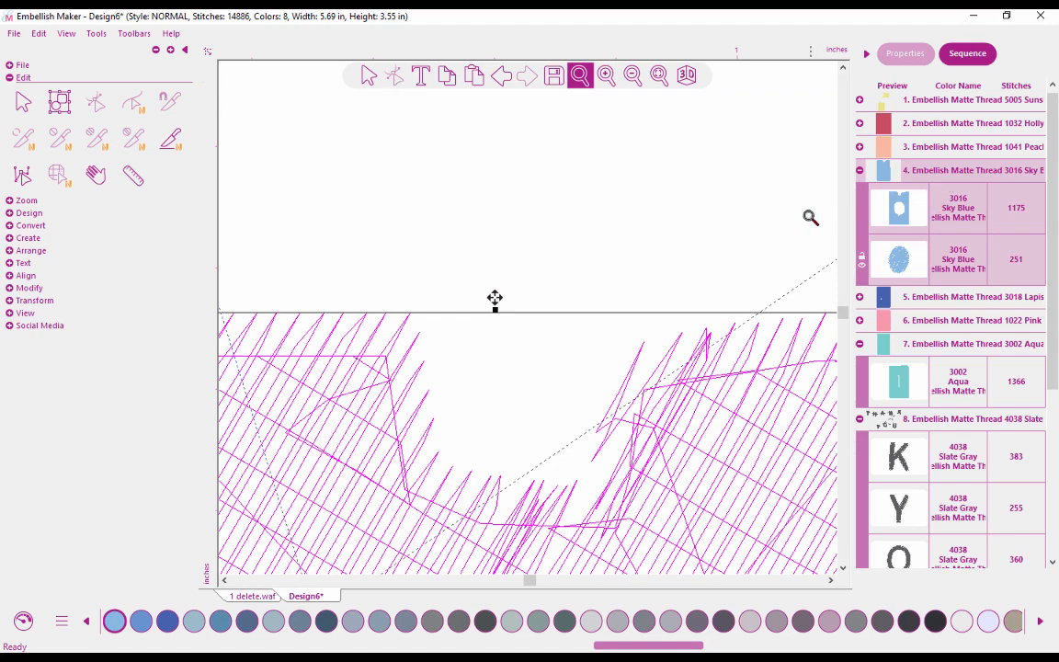
Delete the four outline points that form the notch in the Sky Blue rectangle behind the letter O
{"action": "left_click", "coordinate": [368, 77]}
{"action": "left_click", "coordinate": [796, 167]}
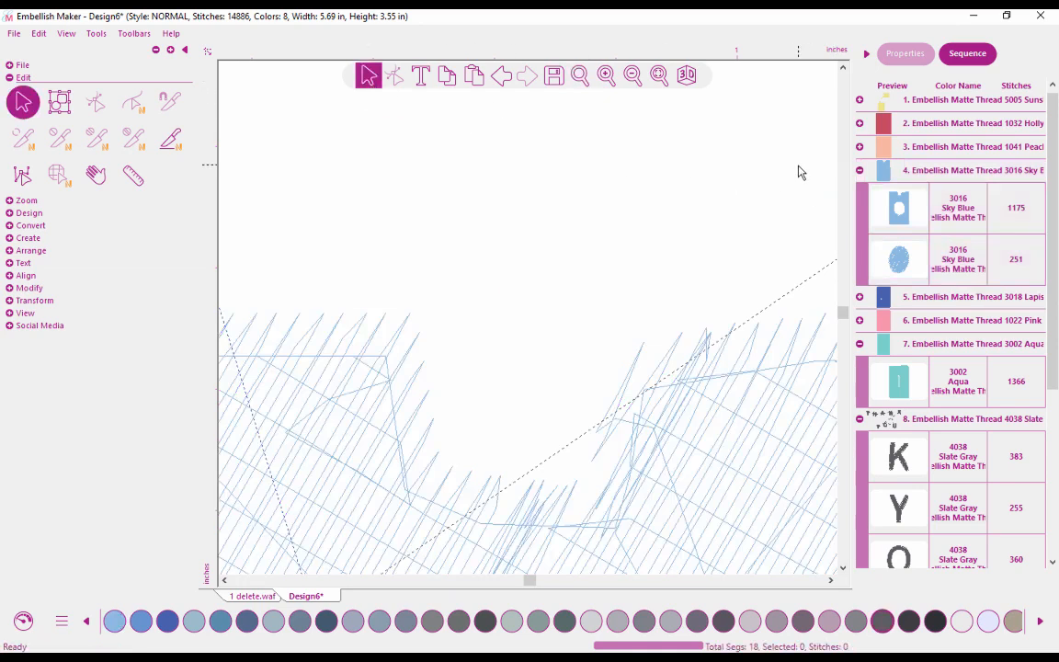
{"action": "left_click", "coordinate": [935, 217]}
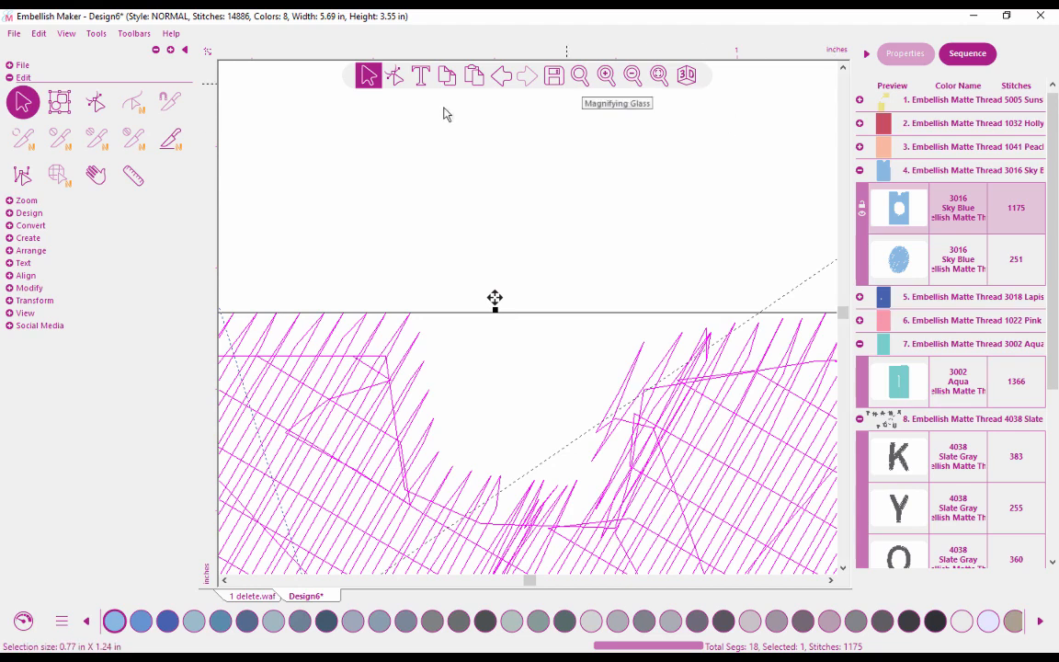
{"action": "left_click", "coordinate": [393, 81]}
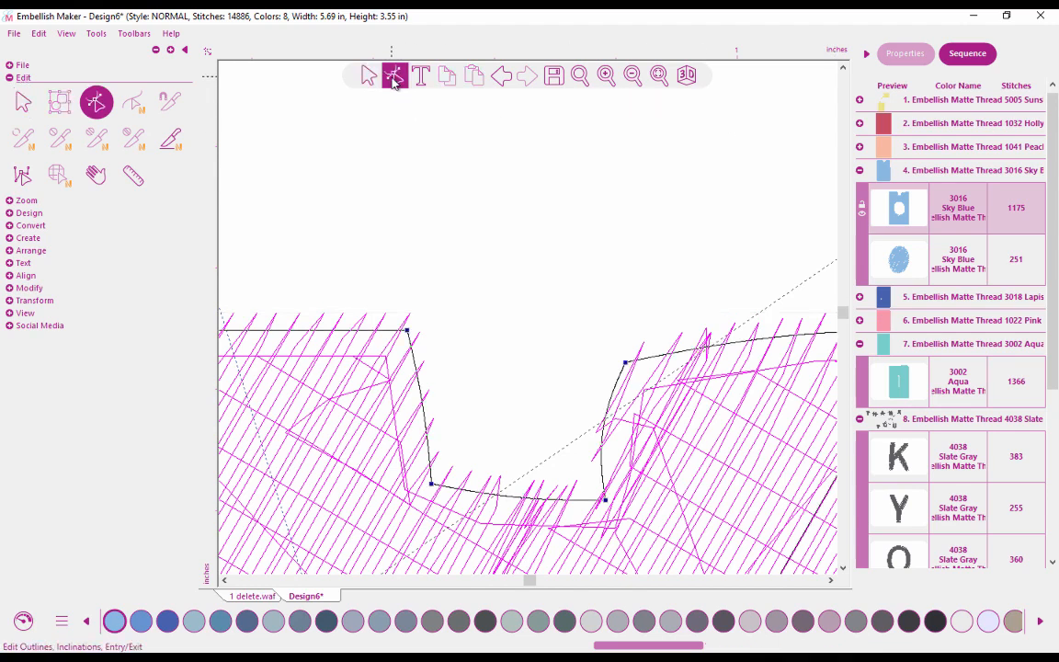
{"action": "left_click_drag", "start_coordinate": [344, 278], "coordinate": [665, 535]}
{"action": "right_click", "coordinate": [607, 506]}
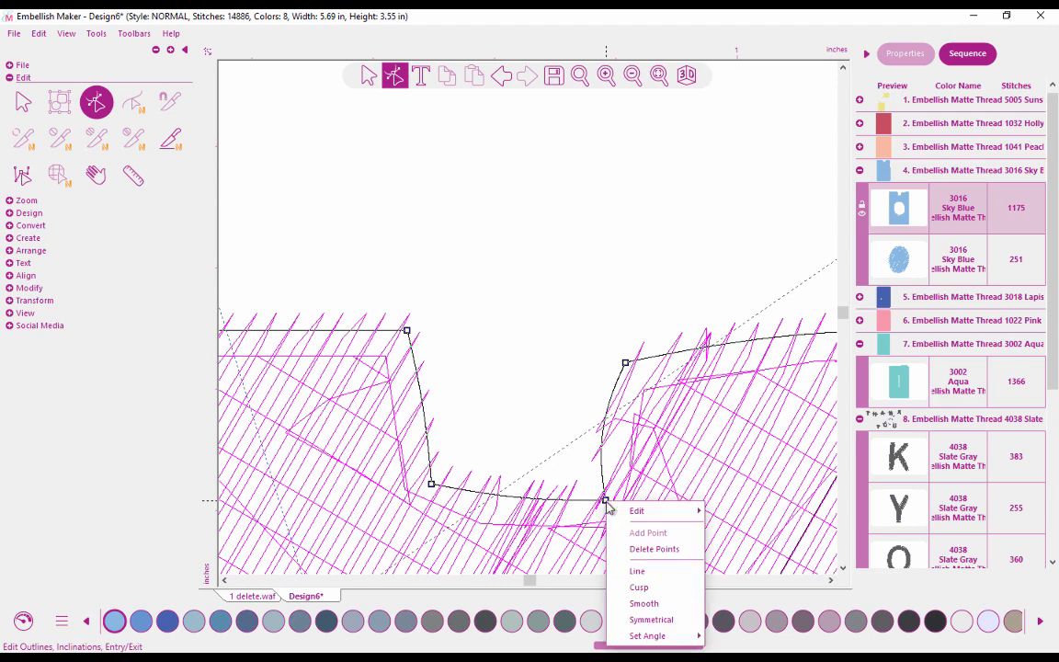
{"action": "left_click", "coordinate": [638, 549]}
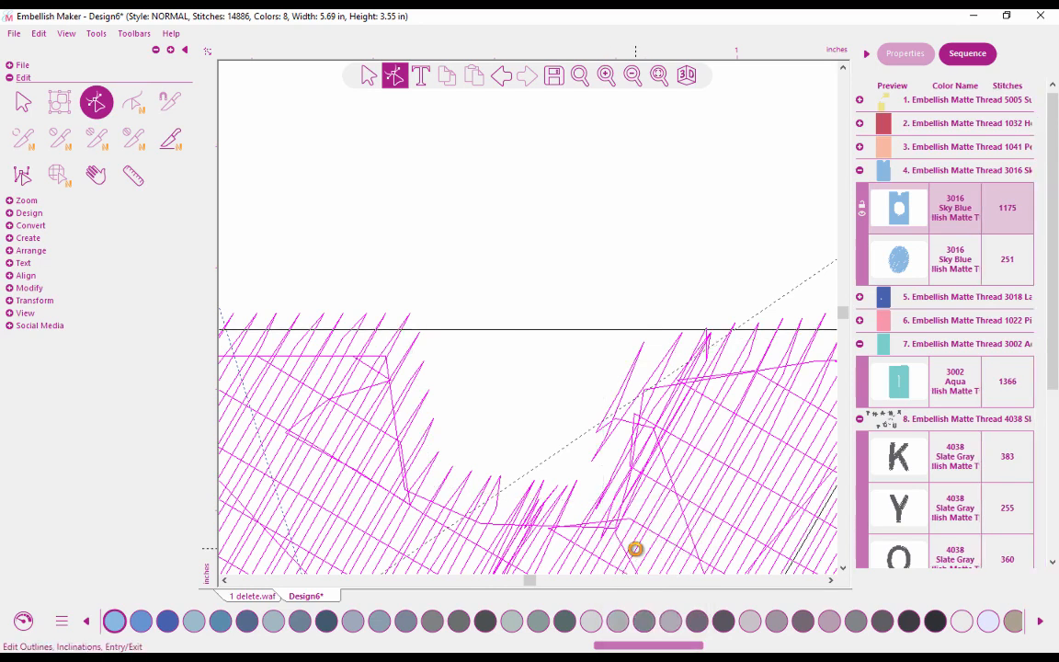
Show the whole design in 3D with nothing selected, and collapse the expanded tool groups and all thread colour groups
{"action": "left_click", "coordinate": [659, 75]}
{"action": "key", "text": "Escape"}
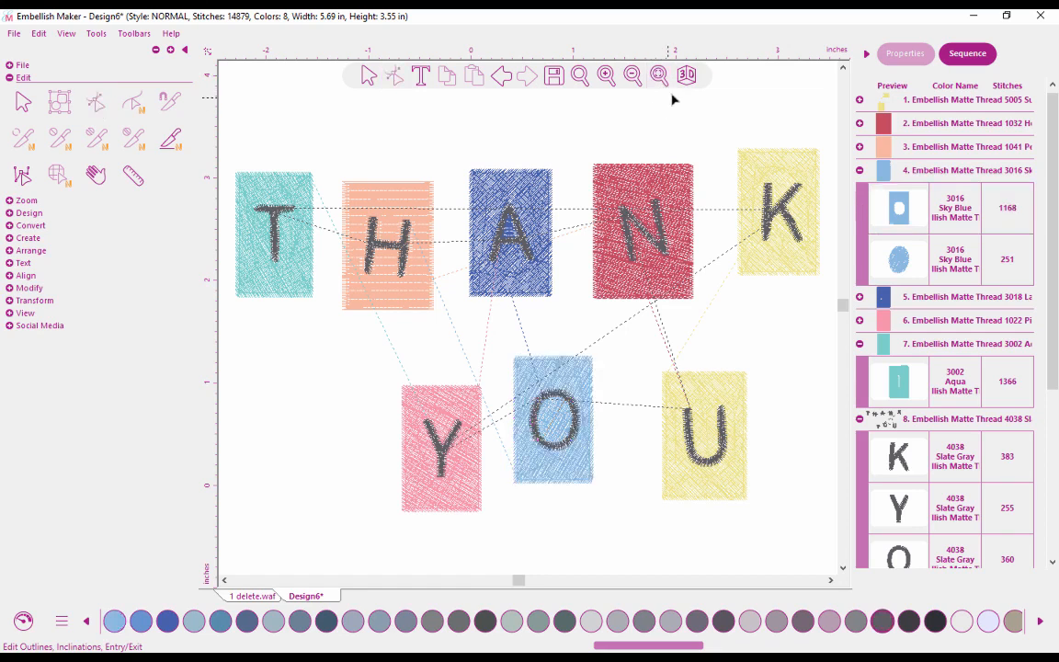
{"action": "left_click", "coordinate": [686, 75]}
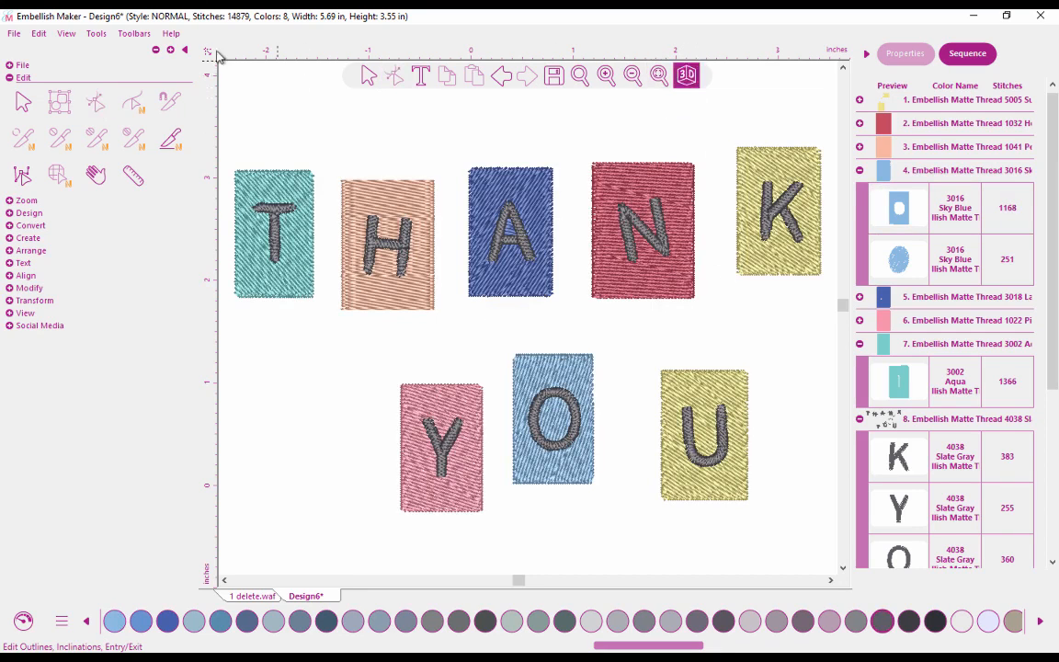
{"action": "left_click", "coordinate": [156, 51]}
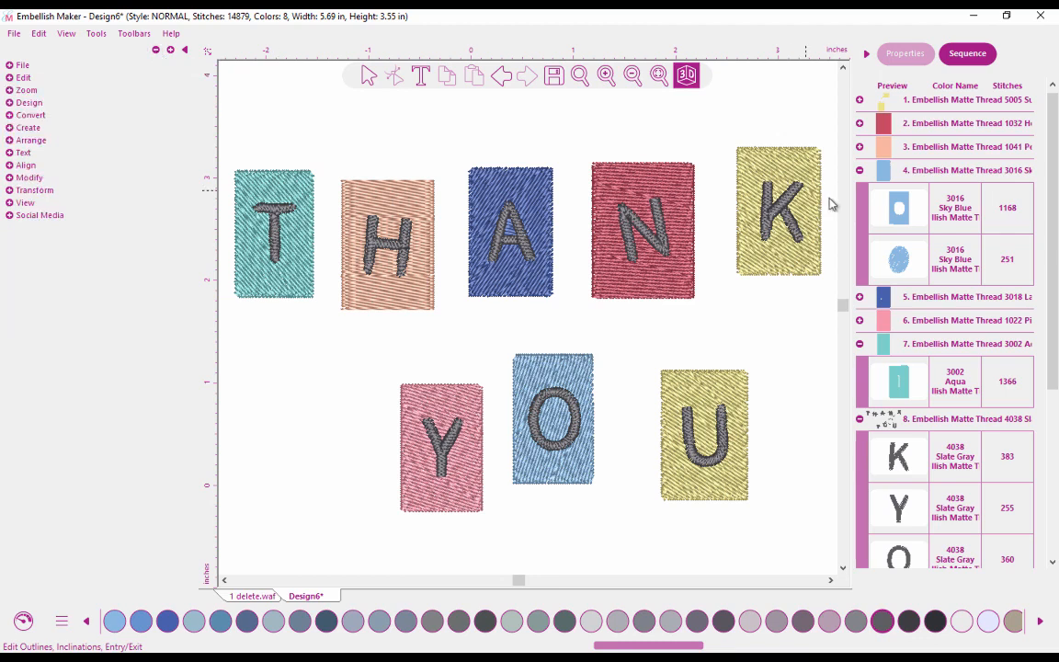
{"action": "right_click", "coordinate": [935, 216]}
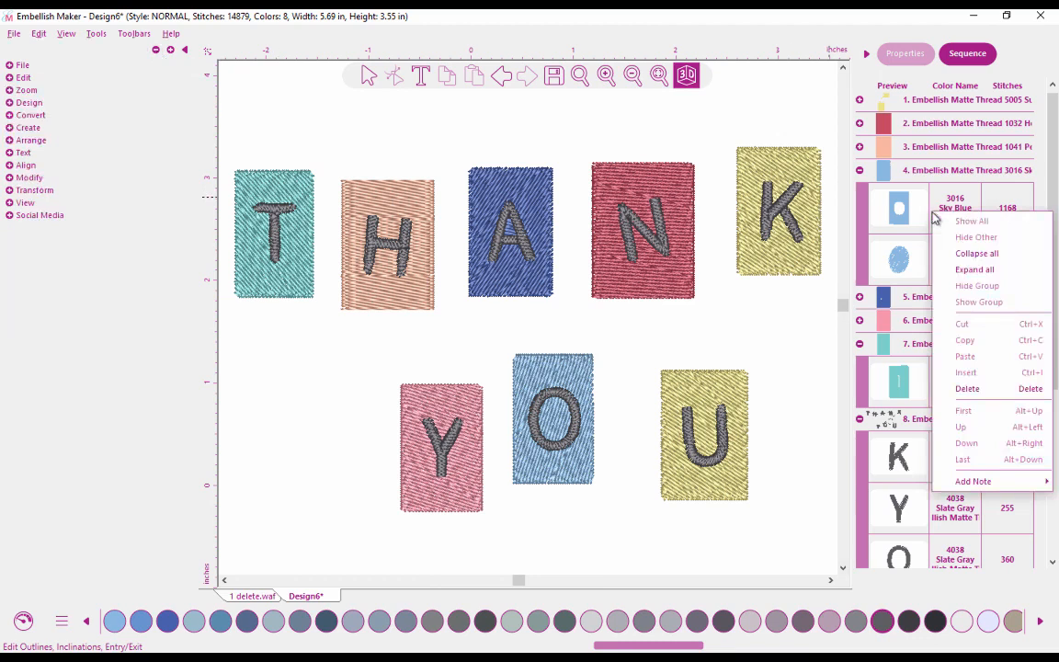
{"action": "left_click", "coordinate": [971, 253]}
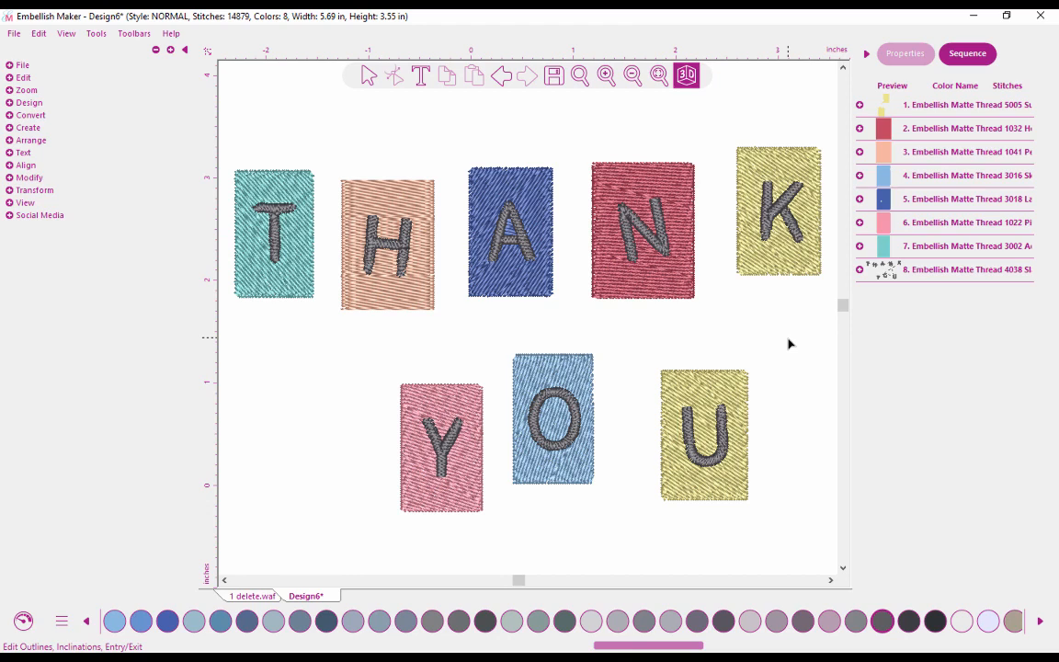
Review the finished banner layout in the 1 delete.waf design and return to Design6 with extra space around the tiles
{"action": "left_click", "coordinate": [257, 597]}
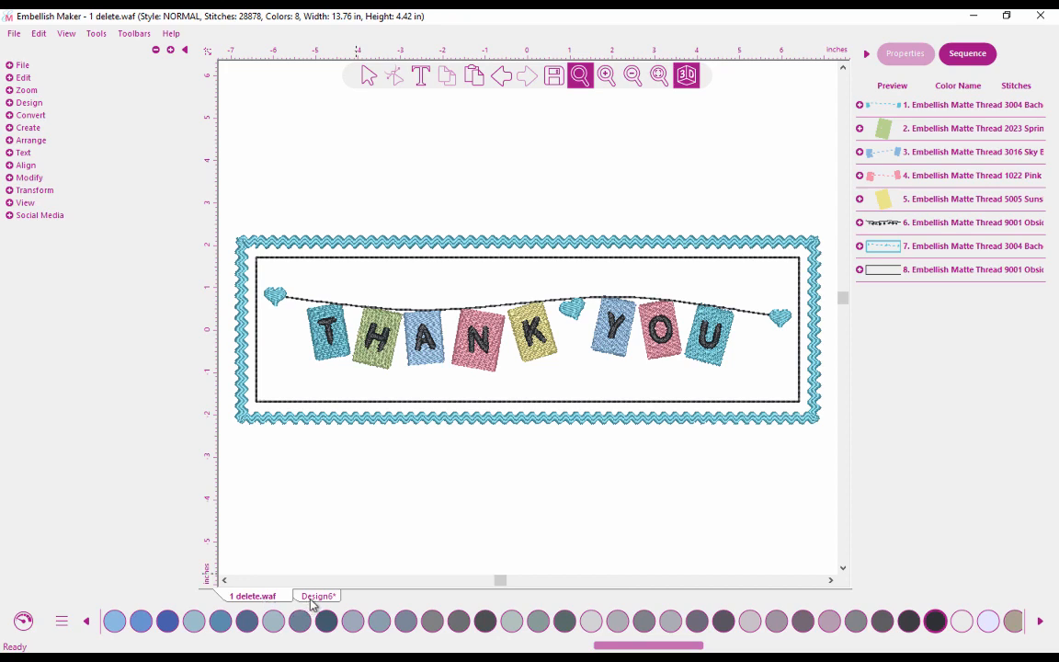
{"action": "left_click", "coordinate": [309, 597]}
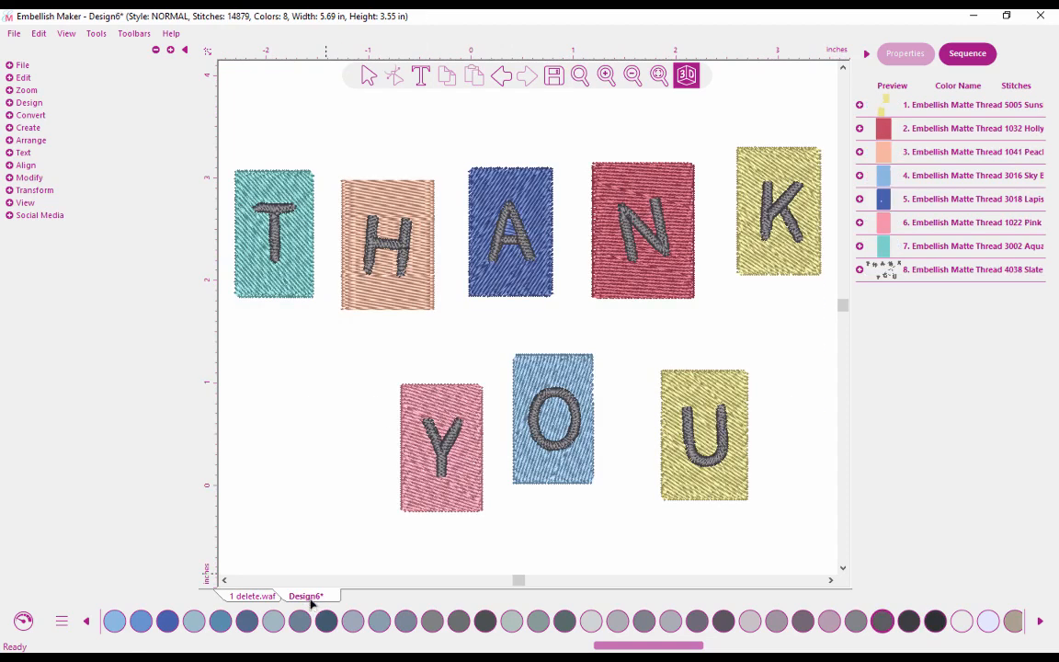
{"action": "left_click", "coordinate": [633, 78]}
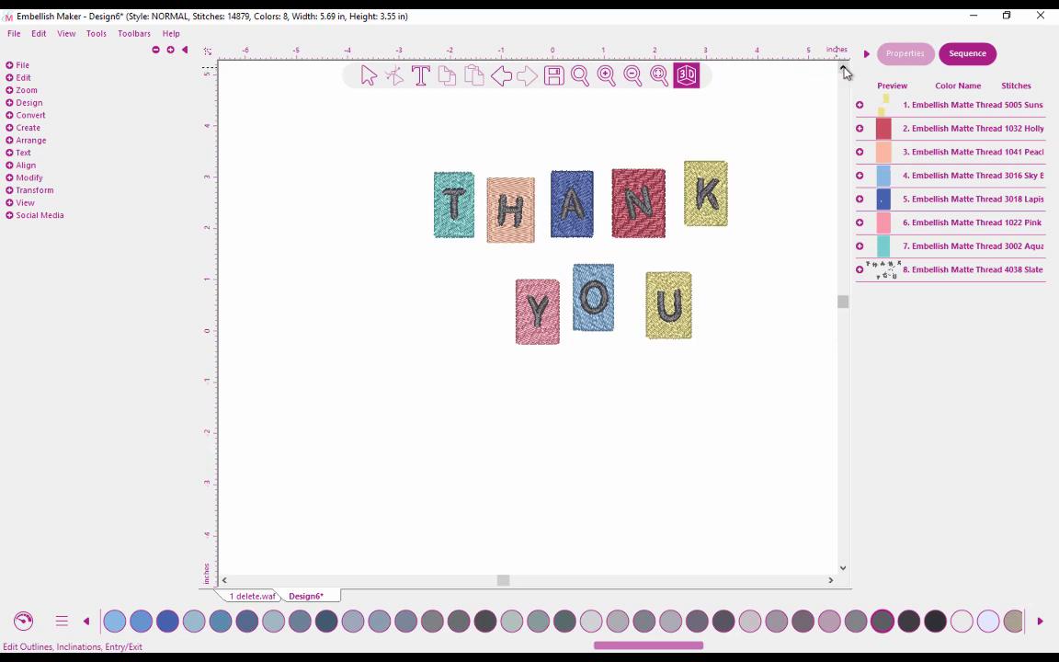
{"action": "left_click", "coordinate": [844, 68]}
{"action": "left_click", "coordinate": [844, 68]}
Move the T, H, A, N and K tiles left one by one into an evenly spaced row spelling THANK
{"action": "left_click", "coordinate": [454, 296]}
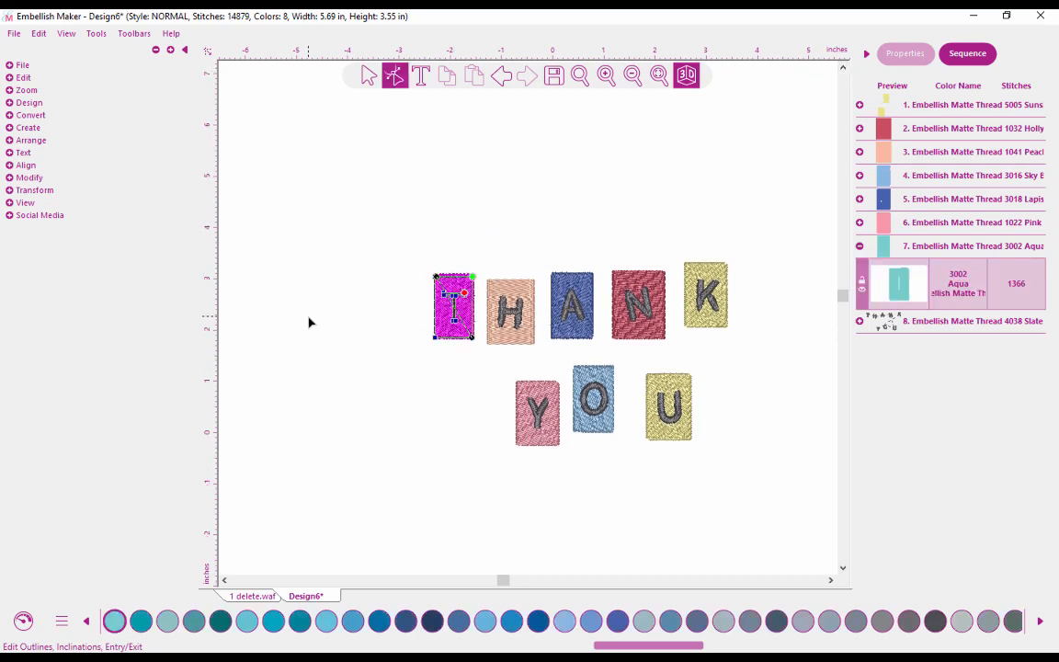
{"action": "left_click", "coordinate": [368, 75]}
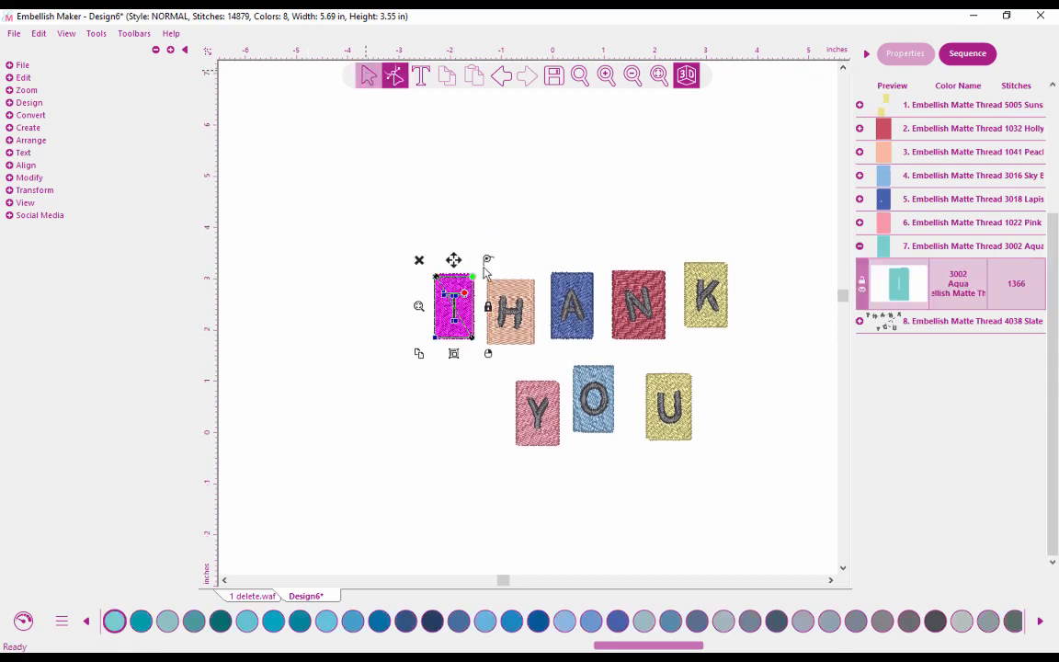
{"action": "left_click_drag", "start_coordinate": [448, 302], "coordinate": [328, 304]}
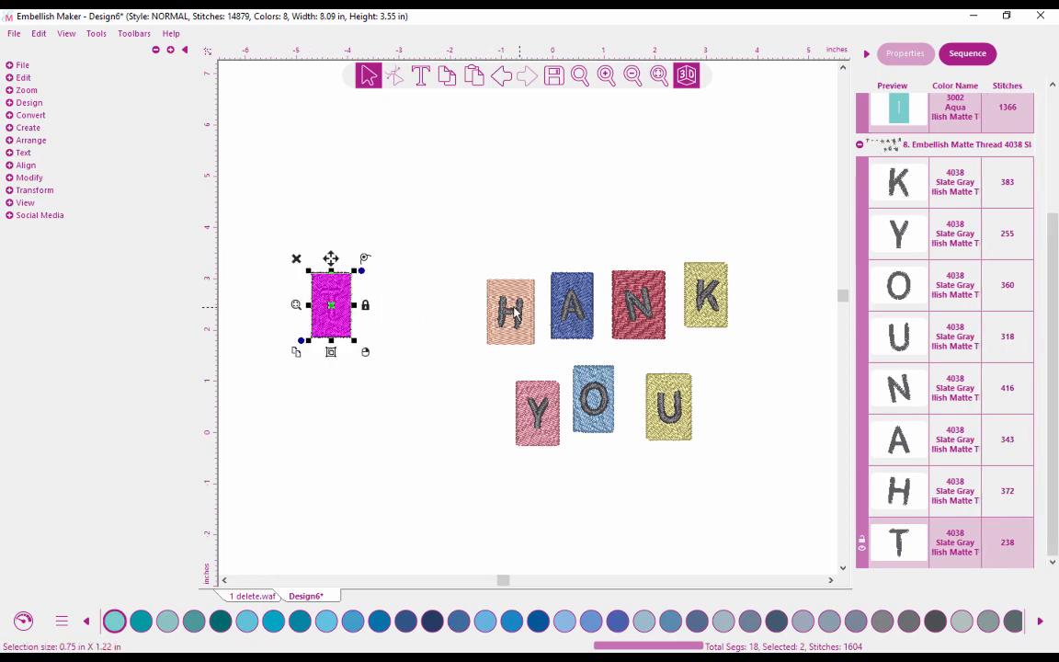
{"action": "left_click_drag", "start_coordinate": [517, 308], "coordinate": [389, 306]}
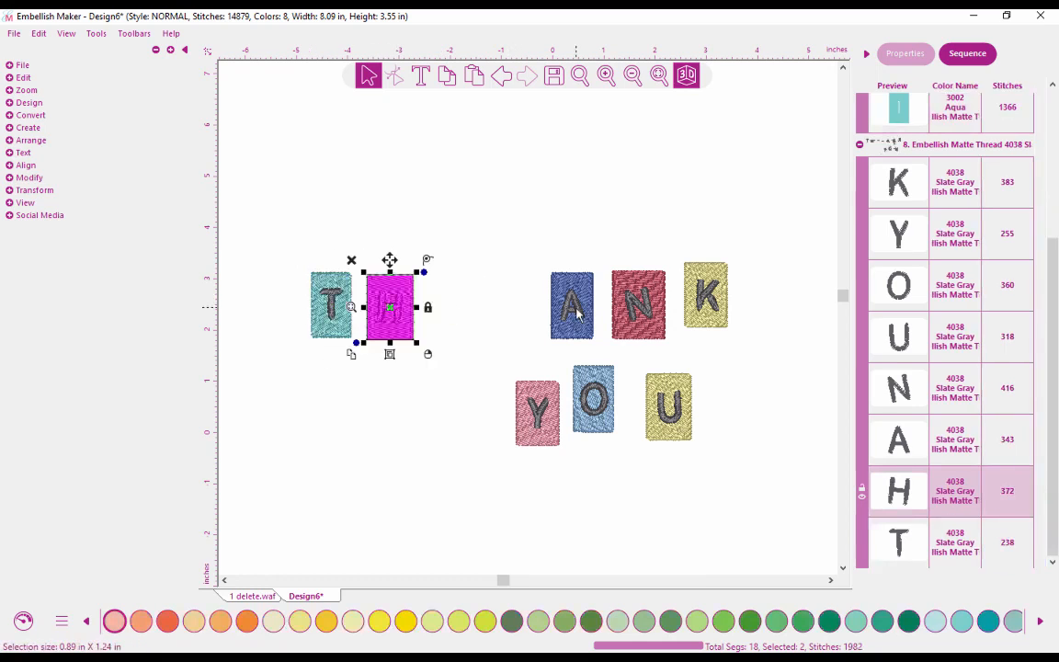
{"action": "left_click_drag", "start_coordinate": [572, 308], "coordinate": [451, 308]}
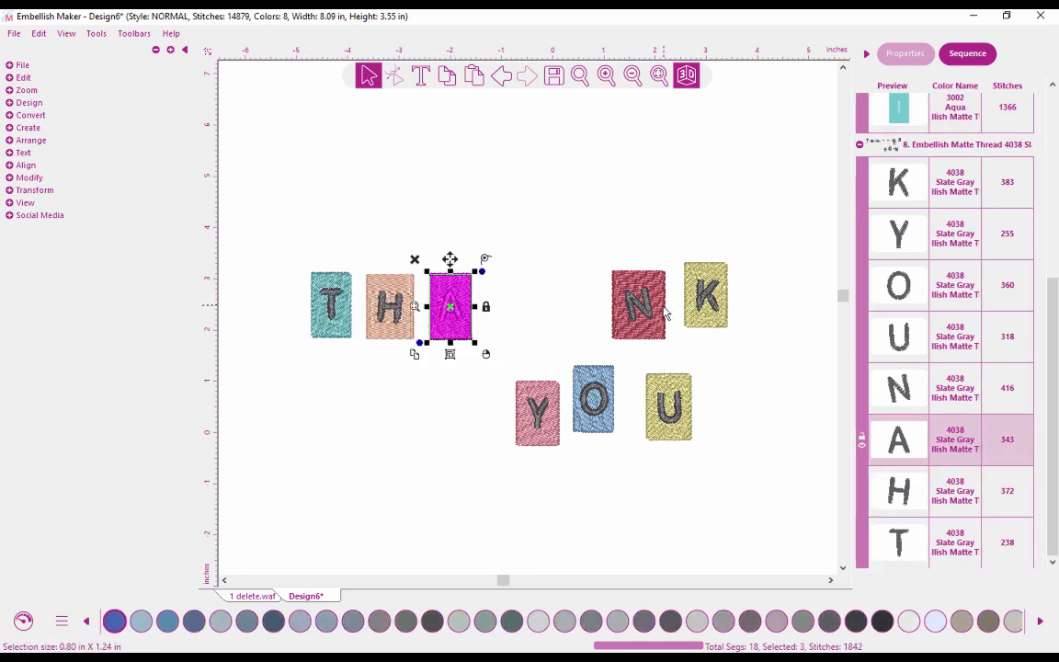
{"action": "left_click_drag", "start_coordinate": [634, 307], "coordinate": [515, 306]}
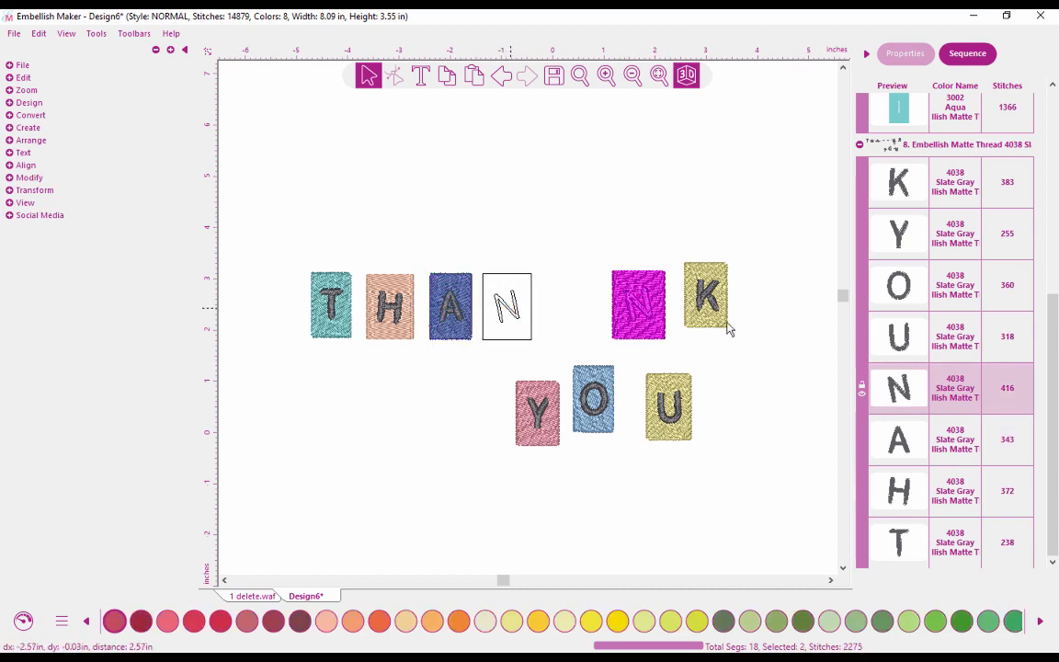
{"action": "left_click_drag", "start_coordinate": [703, 305], "coordinate": [573, 311]}
Move the Y, O and U tiles up after THANK with a word gap, lower the Y tile level with the row, and clear the selection
{"action": "left_click_drag", "start_coordinate": [549, 412], "coordinate": [681, 281]}
{"action": "left_click_drag", "start_coordinate": [607, 390], "coordinate": [749, 283]}
{"action": "left_click_drag", "start_coordinate": [671, 404], "coordinate": [798, 296]}
{"action": "left_click_drag", "start_coordinate": [692, 293], "coordinate": [691, 318]}
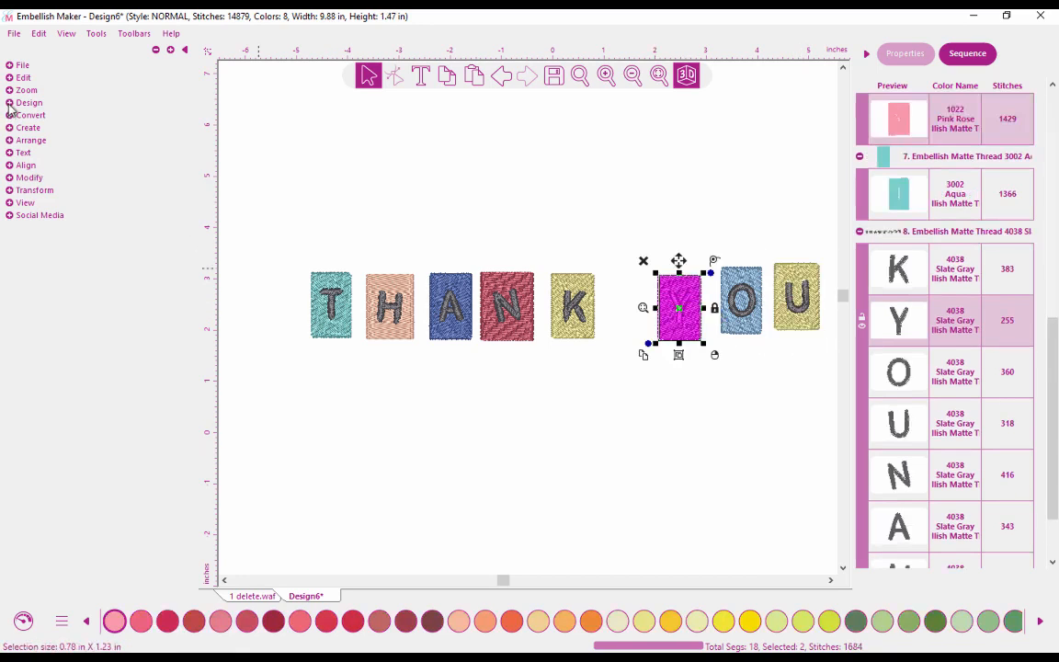
{"action": "left_click", "coordinate": [632, 77]}
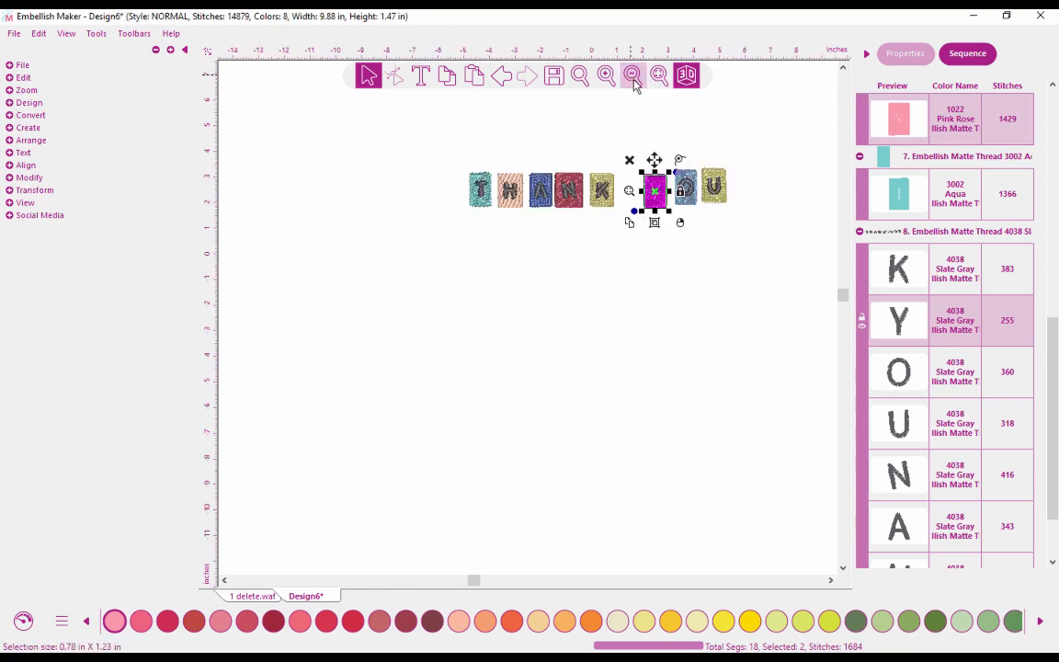
{"action": "left_click", "coordinate": [830, 580]}
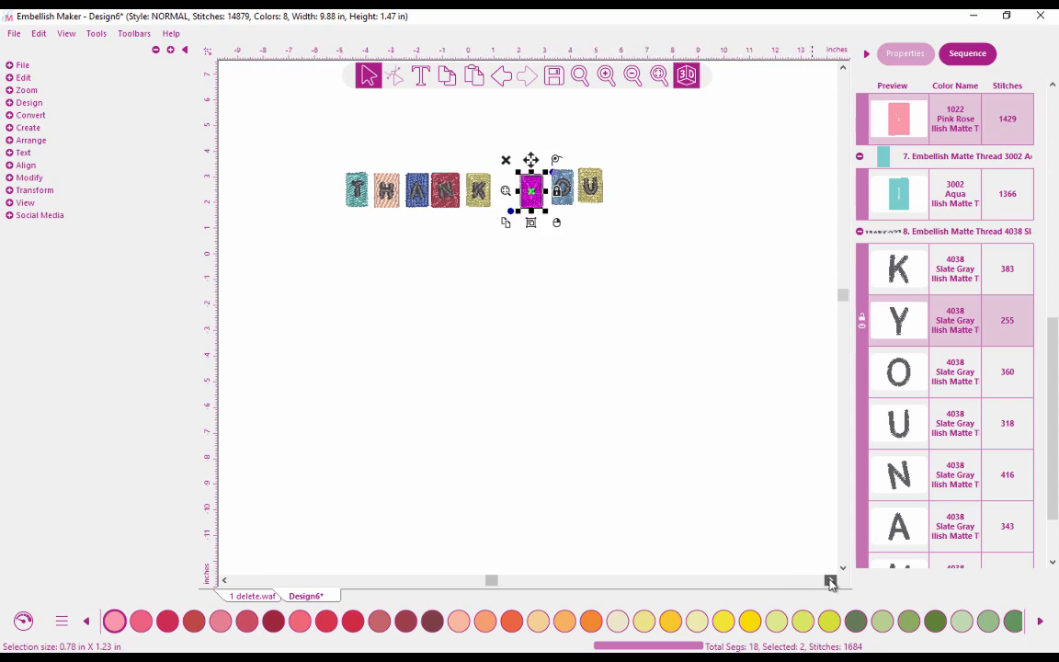
{"action": "left_click", "coordinate": [713, 372]}
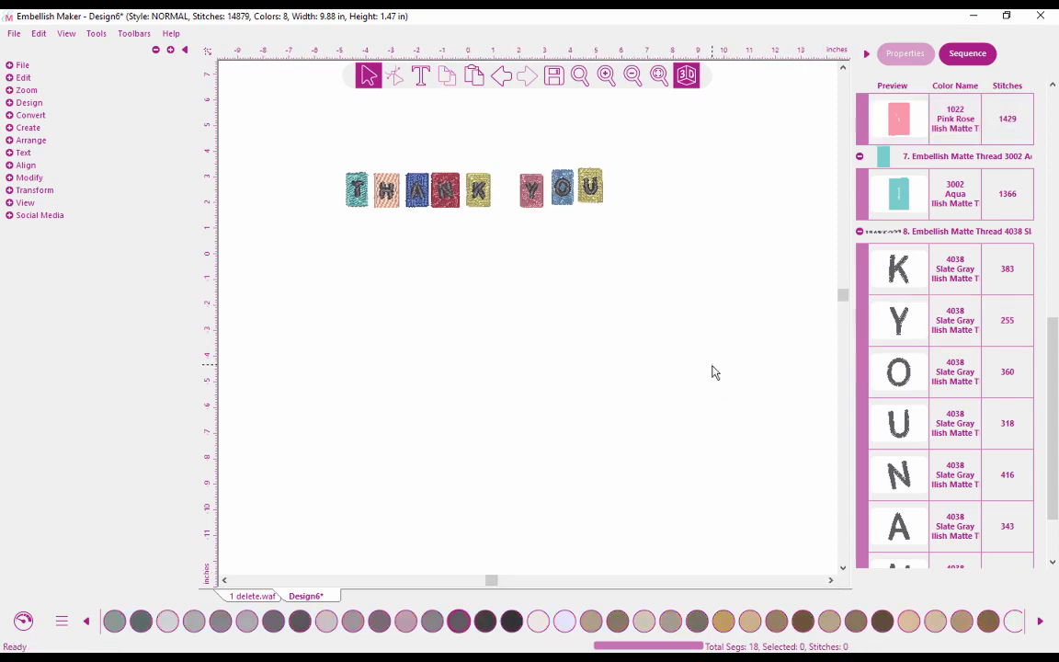
Draw a wavy artwork path about 13.1 in wide and 1.2 in high across the area just above the letter tiles
{"action": "left_click", "coordinate": [12, 103]}
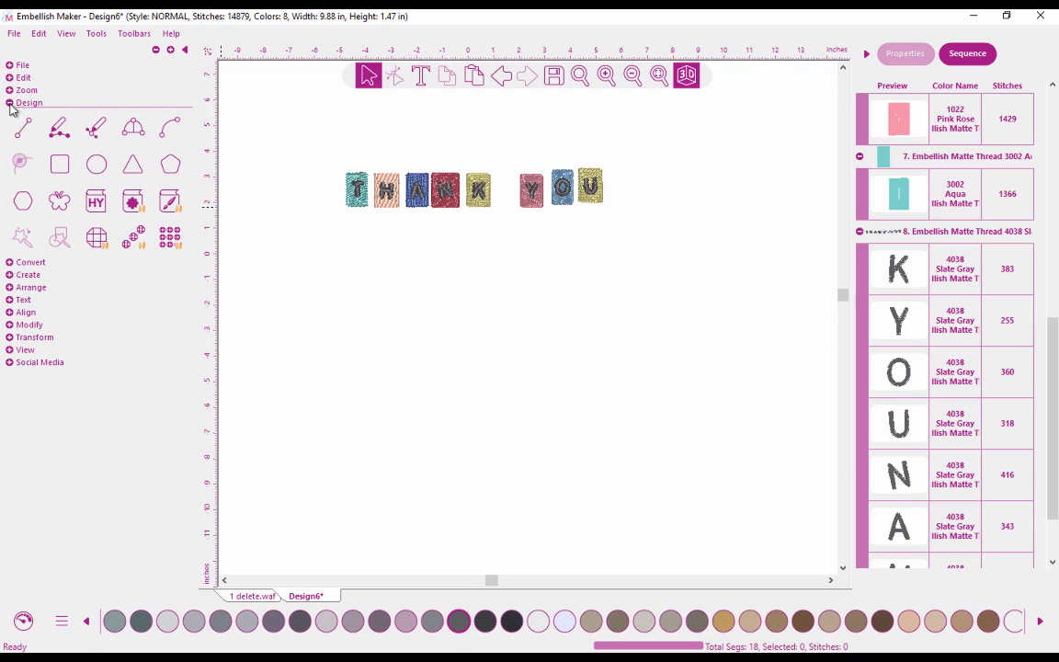
{"action": "left_click", "coordinate": [170, 133]}
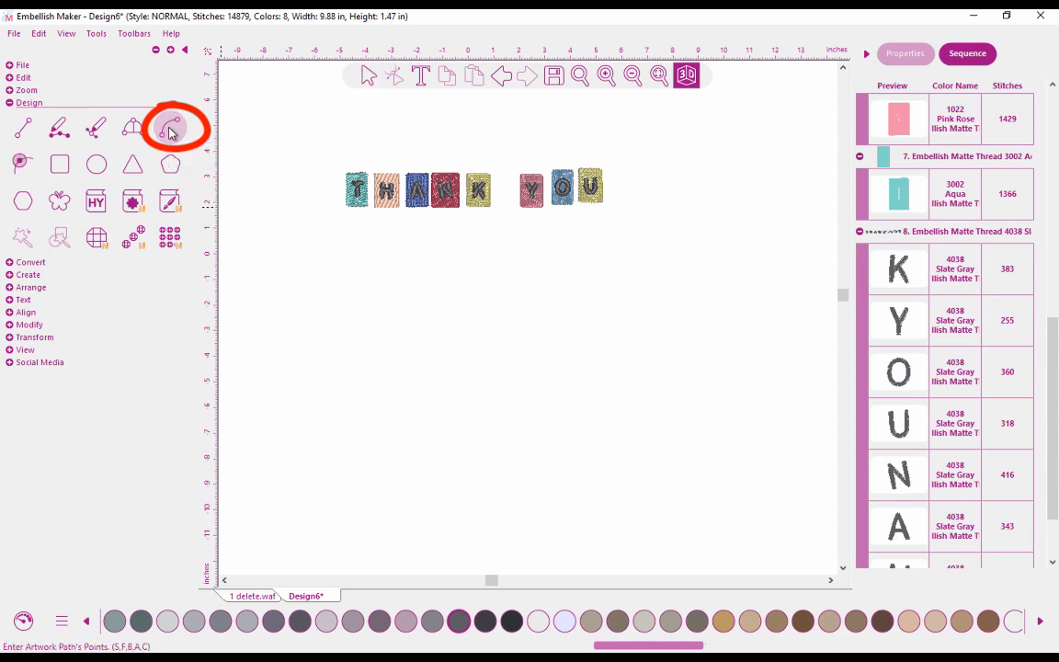
{"action": "left_click", "coordinate": [327, 158]}
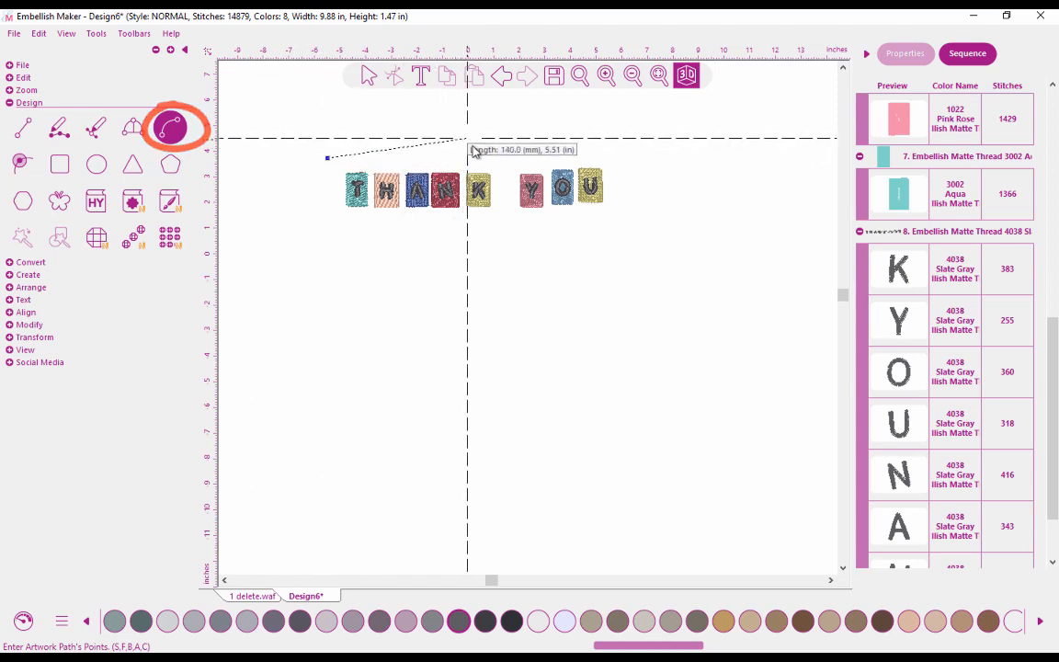
{"action": "left_click", "coordinate": [471, 145]}
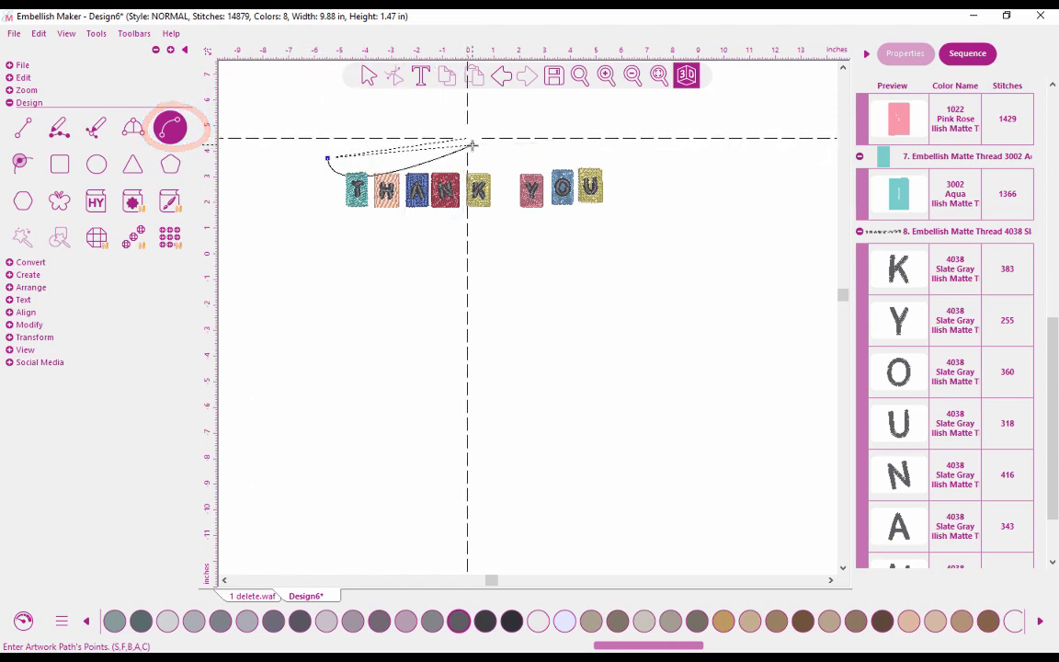
{"action": "left_click", "coordinate": [571, 155]}
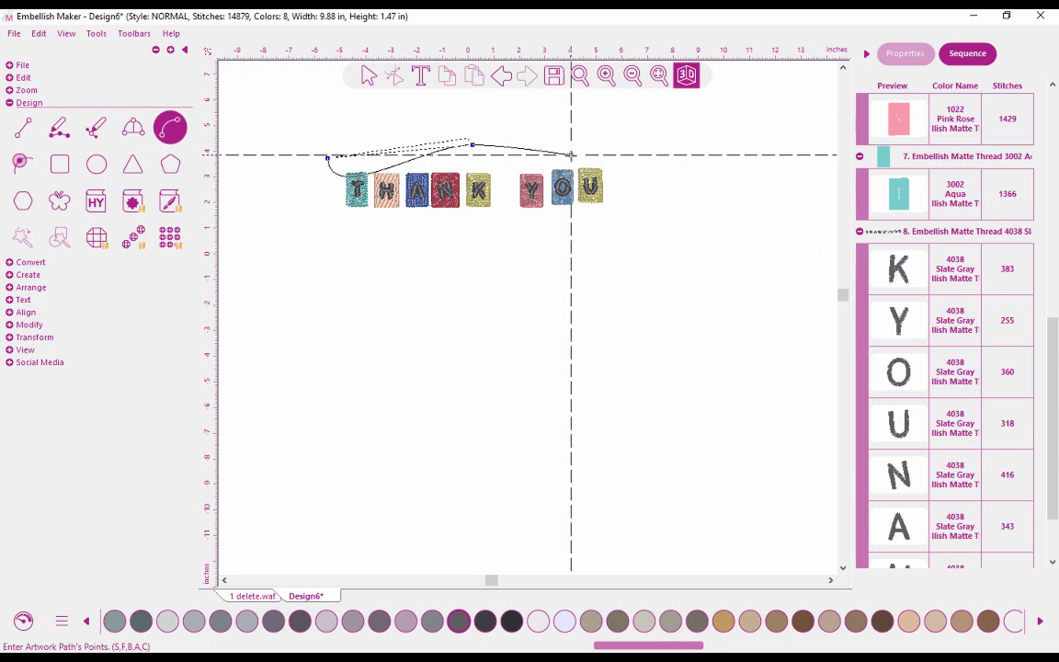
{"action": "left_click", "coordinate": [627, 171]}
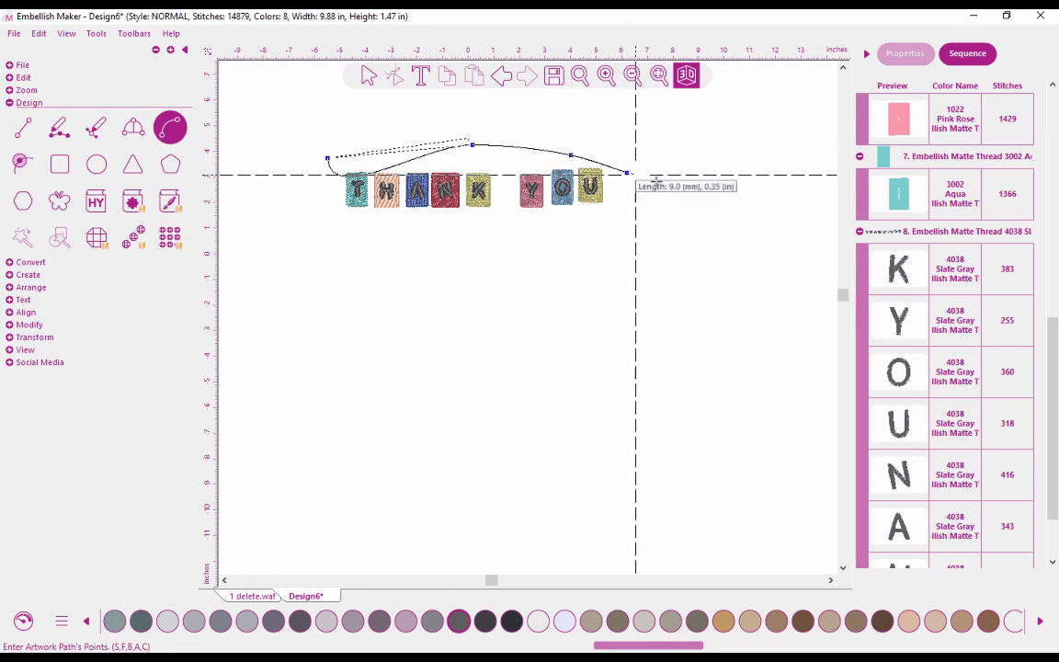
{"action": "left_click", "coordinate": [663, 169]}
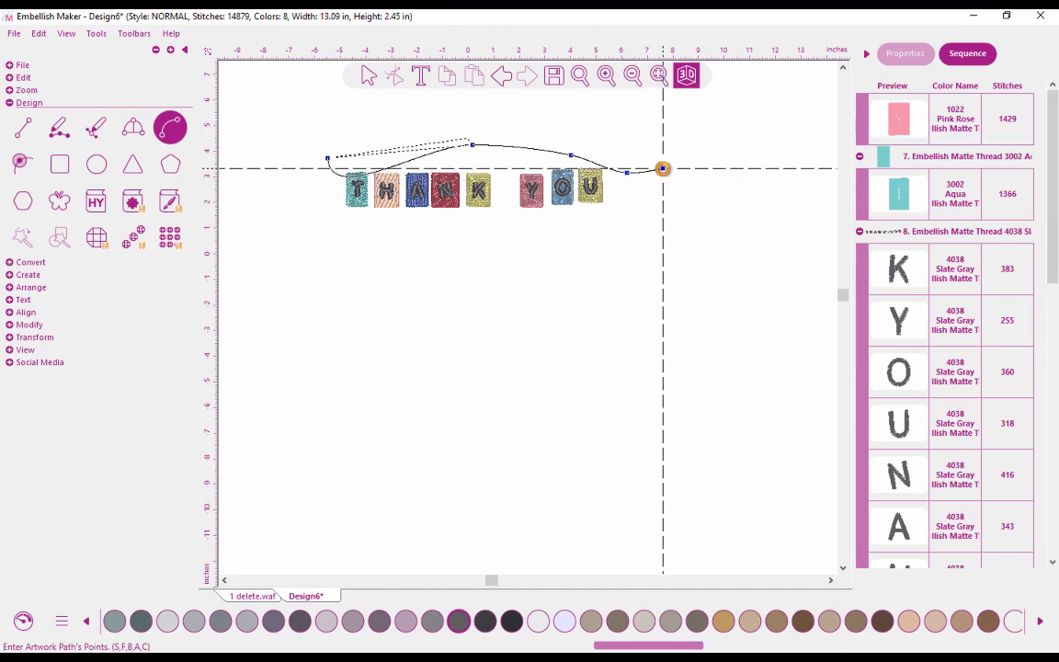
{"action": "key", "text": "Return"}
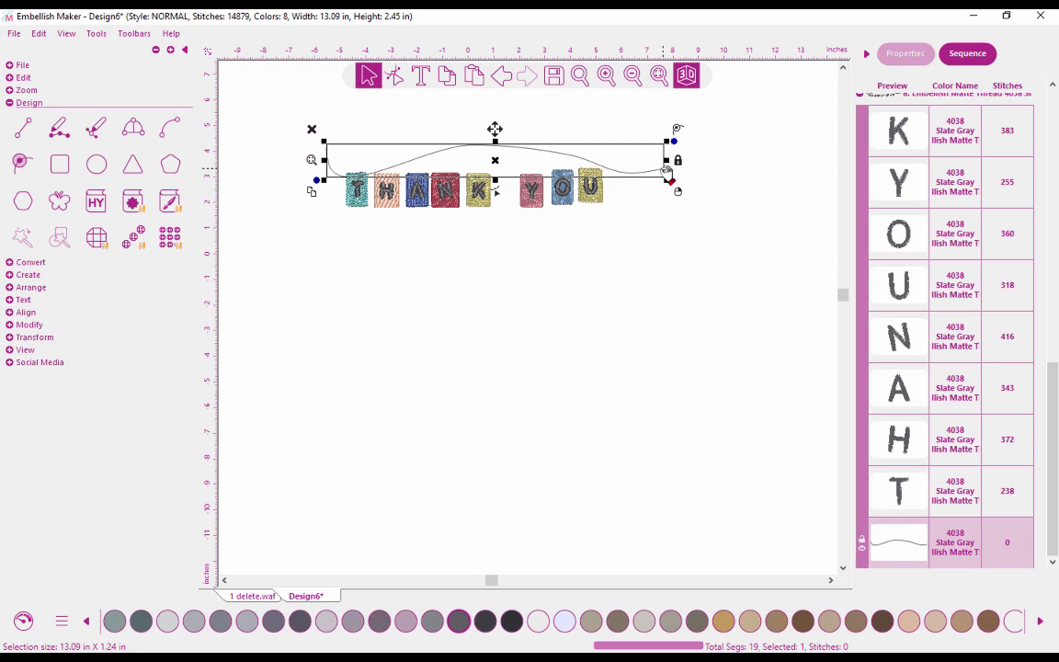
Move the curve below the tiles, compare it with the string in the 1 delete.waf banner, and delete it from Design6
{"action": "left_click", "coordinate": [560, 232]}
{"action": "mouse_move", "coordinate": [556, 156]}
{"action": "left_mouse_down"}
{"action": "mouse_move", "coordinate": [560, 262]}
{"action": "mouse_move", "coordinate": [545, 274]}
{"action": "left_mouse_up"}
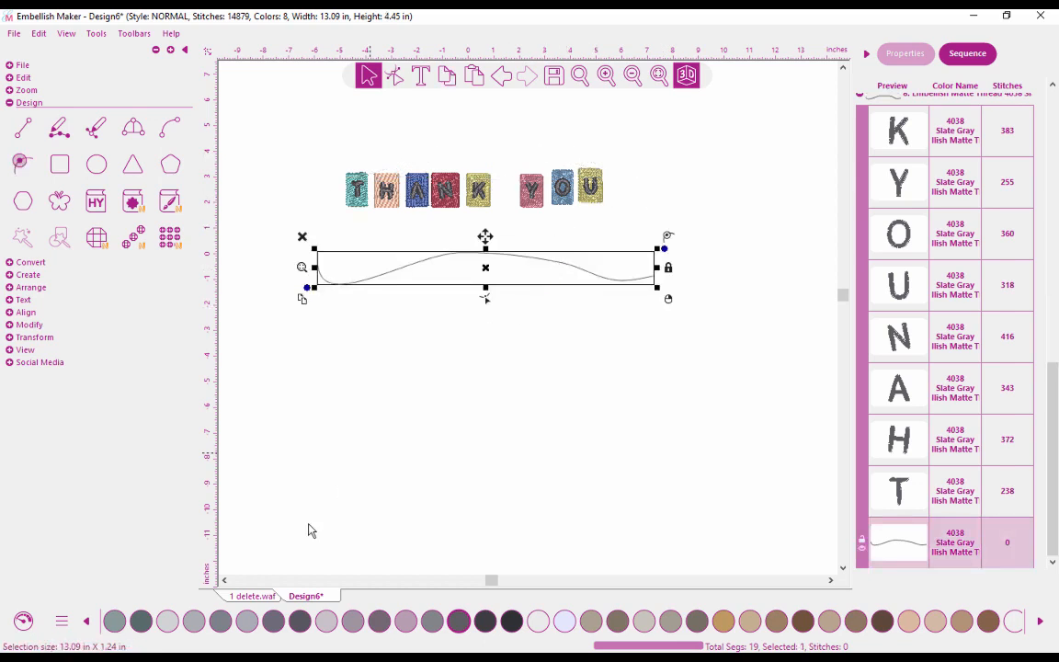
{"action": "left_click", "coordinate": [246, 598]}
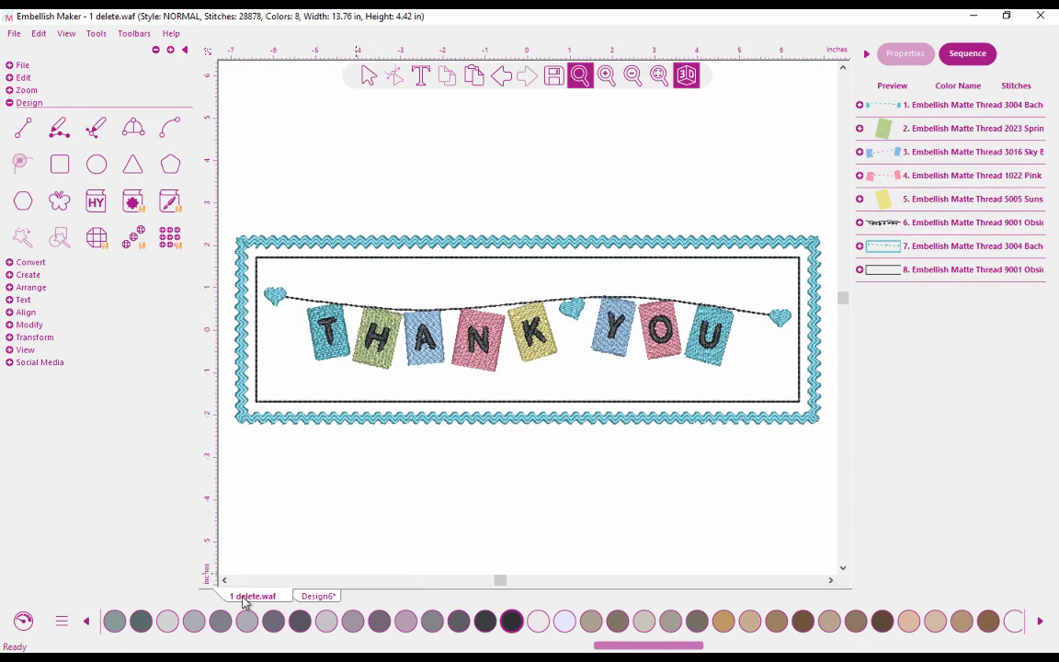
{"action": "left_click", "coordinate": [306, 598]}
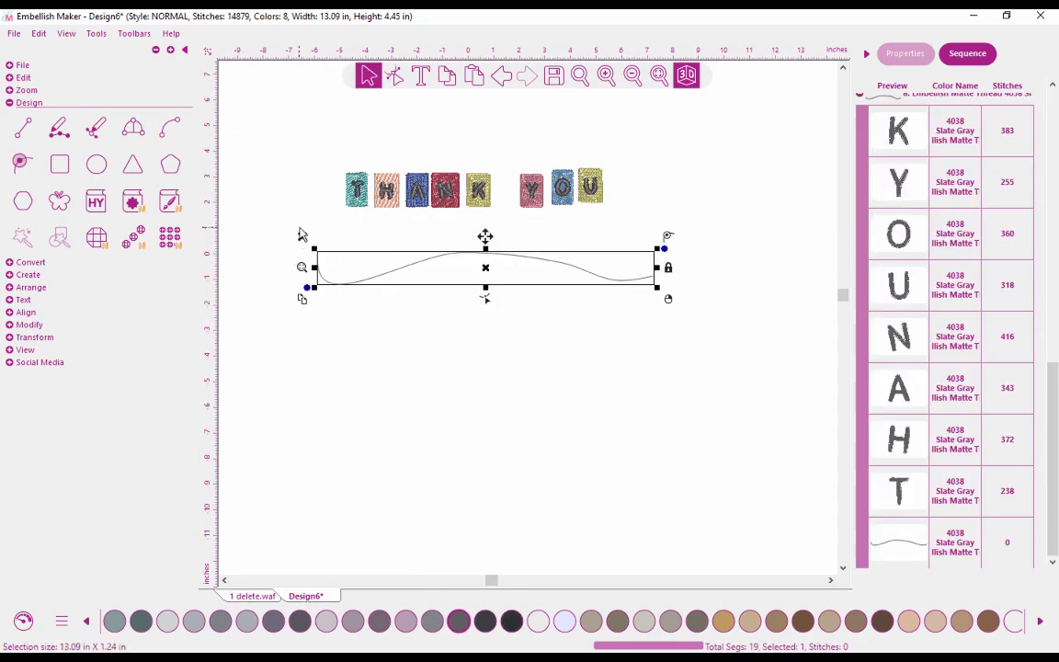
{"action": "left_click", "coordinate": [301, 237]}
Draw a shallow sagging artwork path about 11.4 in wide along the upper edge of the letter tiles and deselect it
{"action": "left_click", "coordinate": [170, 129]}
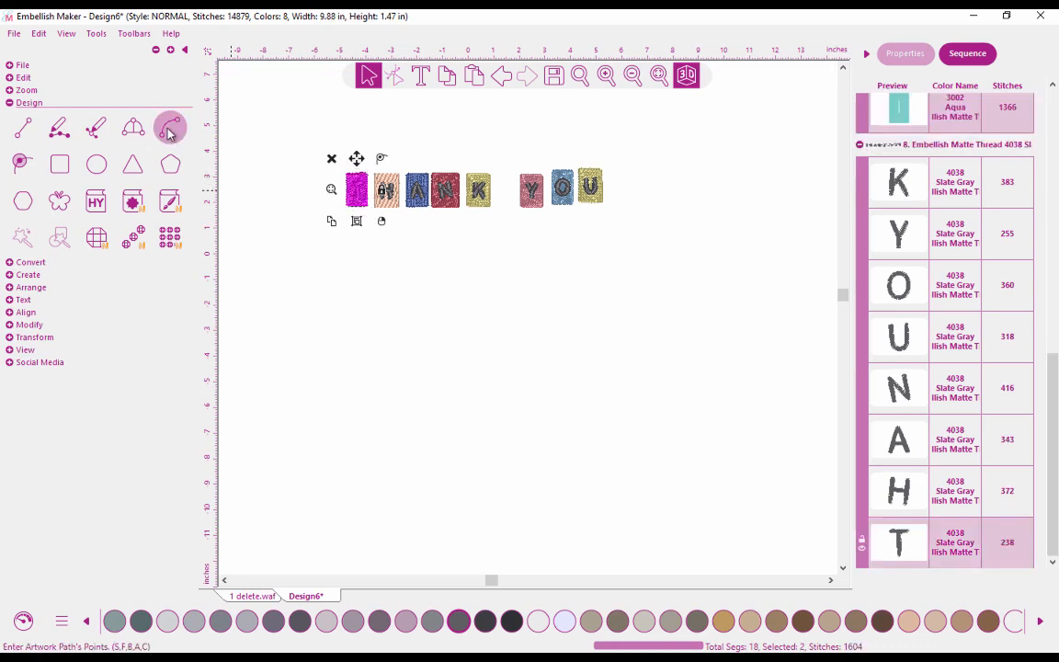
{"action": "left_click", "coordinate": [485, 172]}
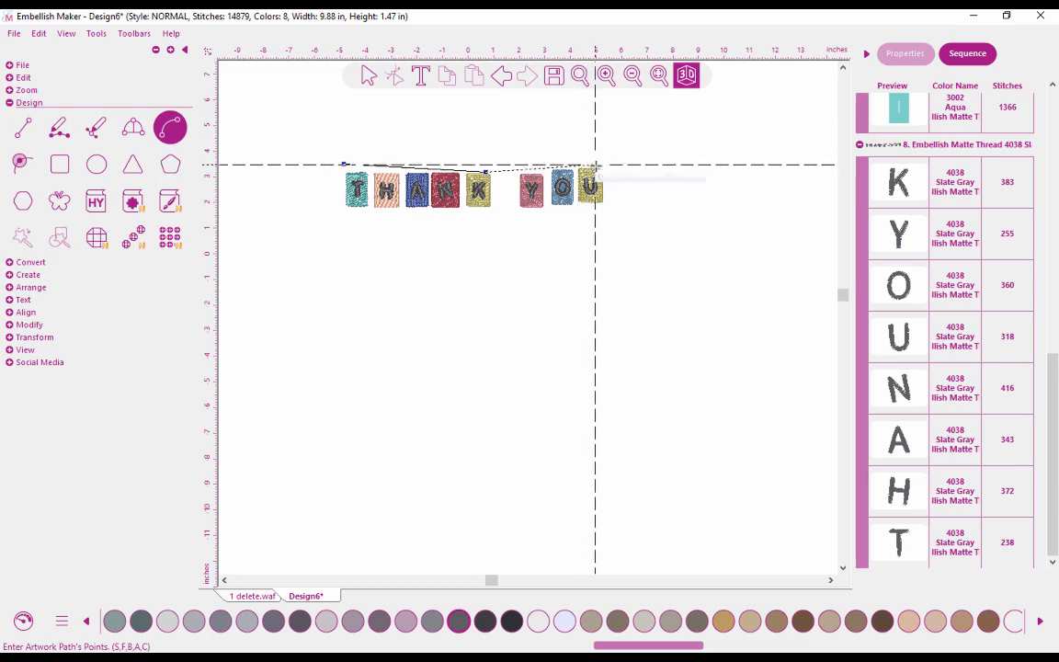
{"action": "left_click", "coordinate": [596, 166]}
{"action": "left_click", "coordinate": [635, 163]}
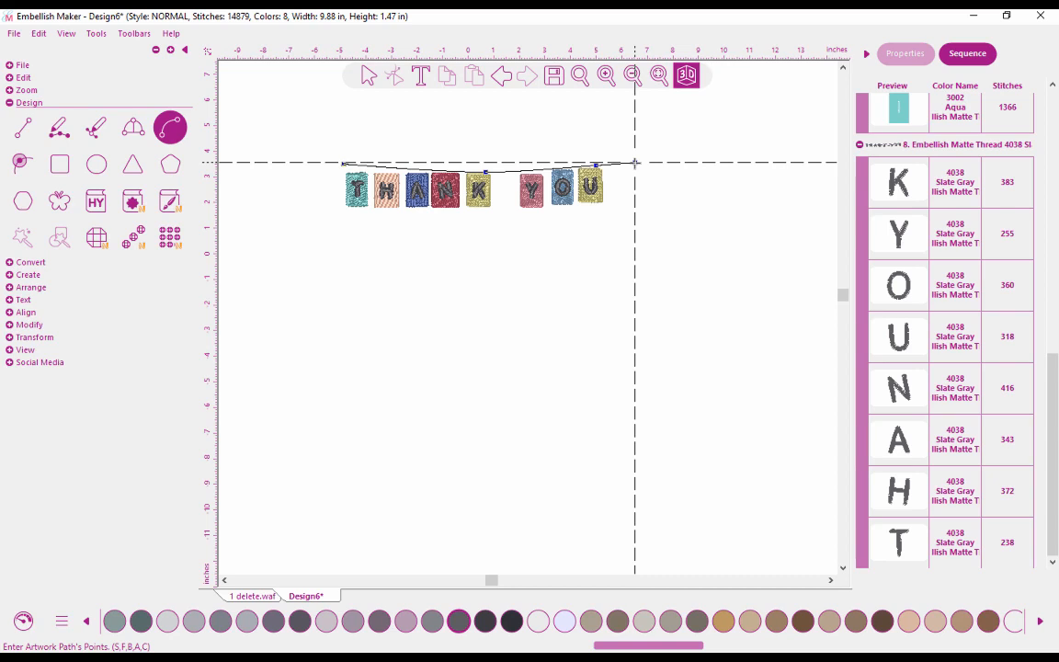
{"action": "key", "text": "Return"}
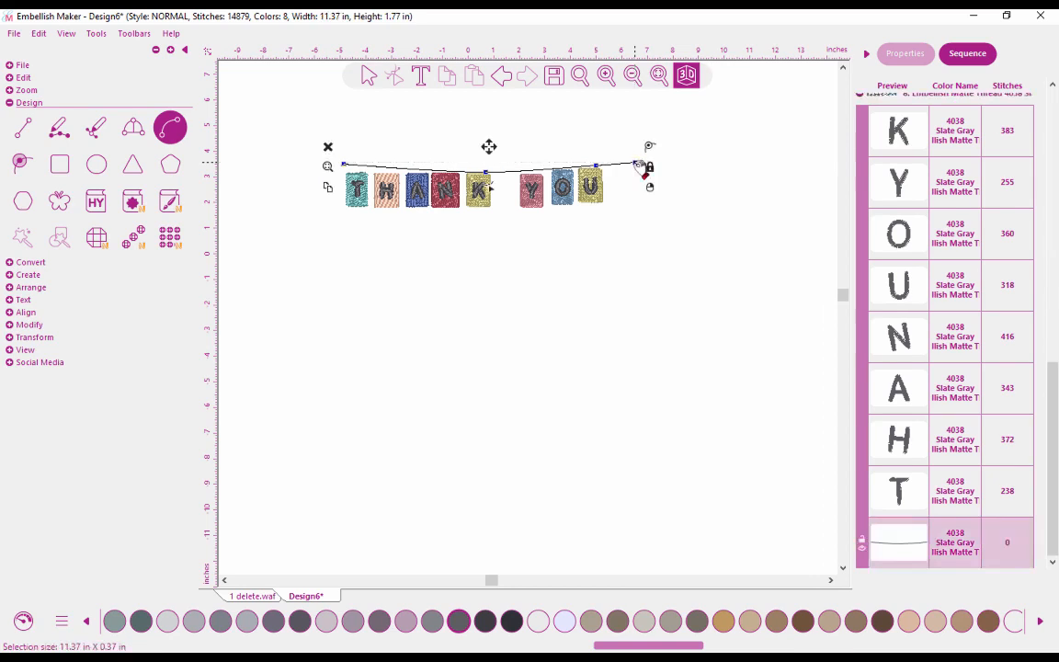
{"action": "left_click", "coordinate": [661, 77]}
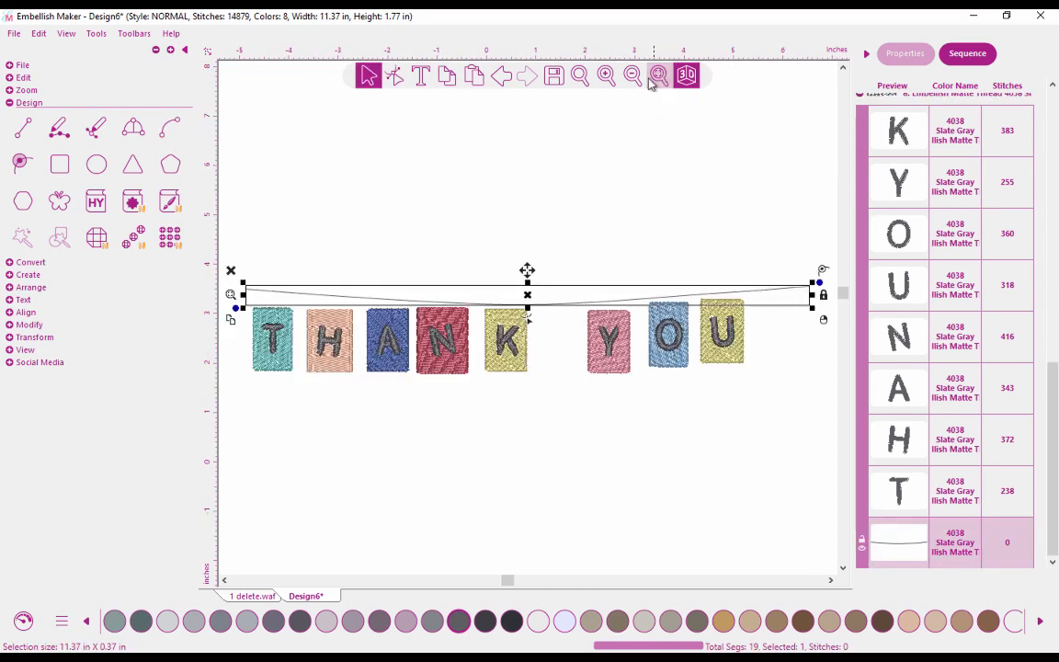
{"action": "left_click", "coordinate": [550, 182]}
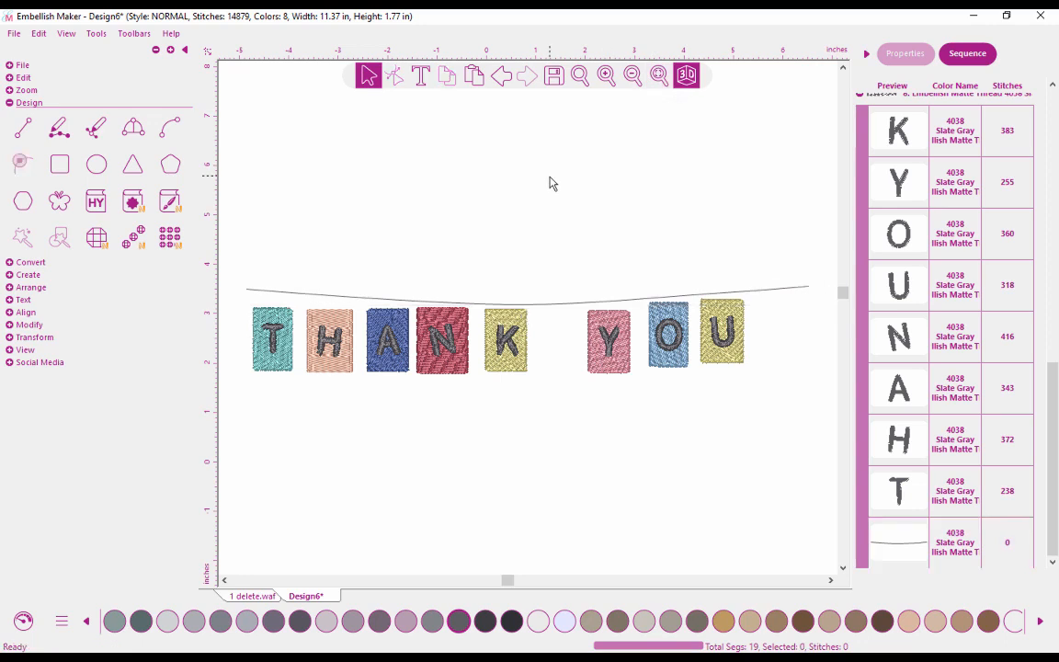
Bend the curve's segment above THANK upward to form a gentle wave about 0.65 in high
{"action": "left_click", "coordinate": [357, 300]}
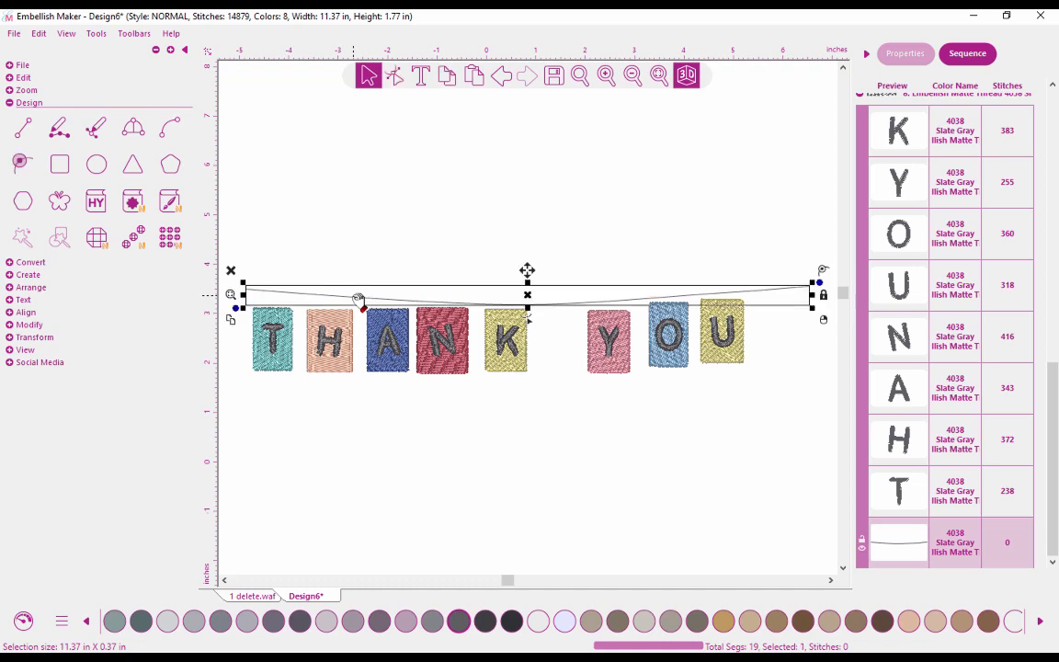
{"action": "left_click", "coordinate": [395, 76]}
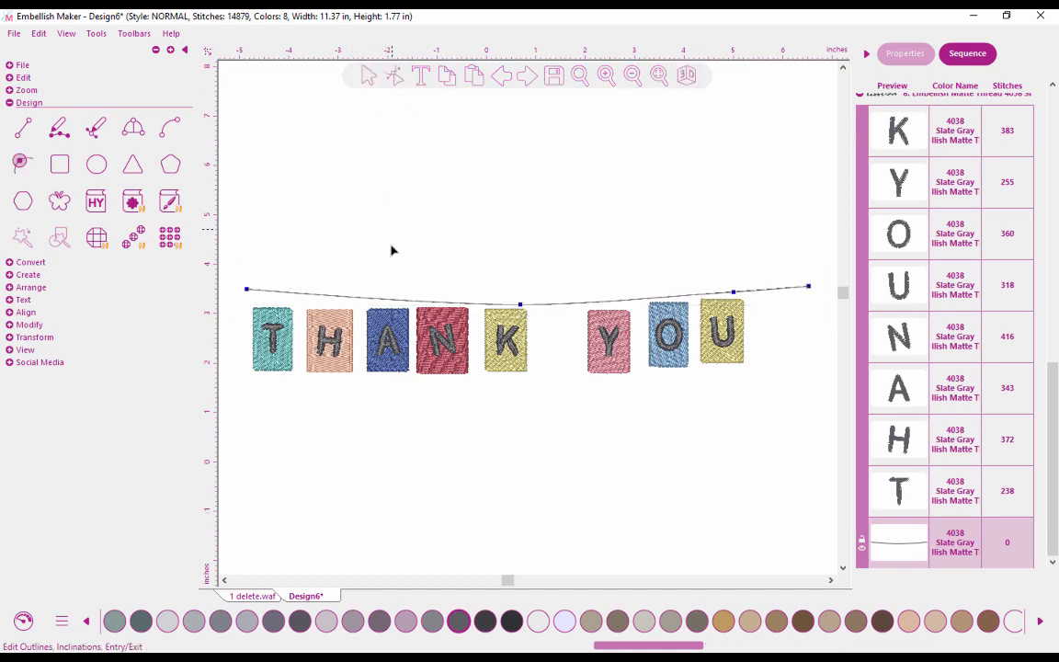
{"action": "left_click_drag", "start_coordinate": [383, 300], "coordinate": [381, 284]}
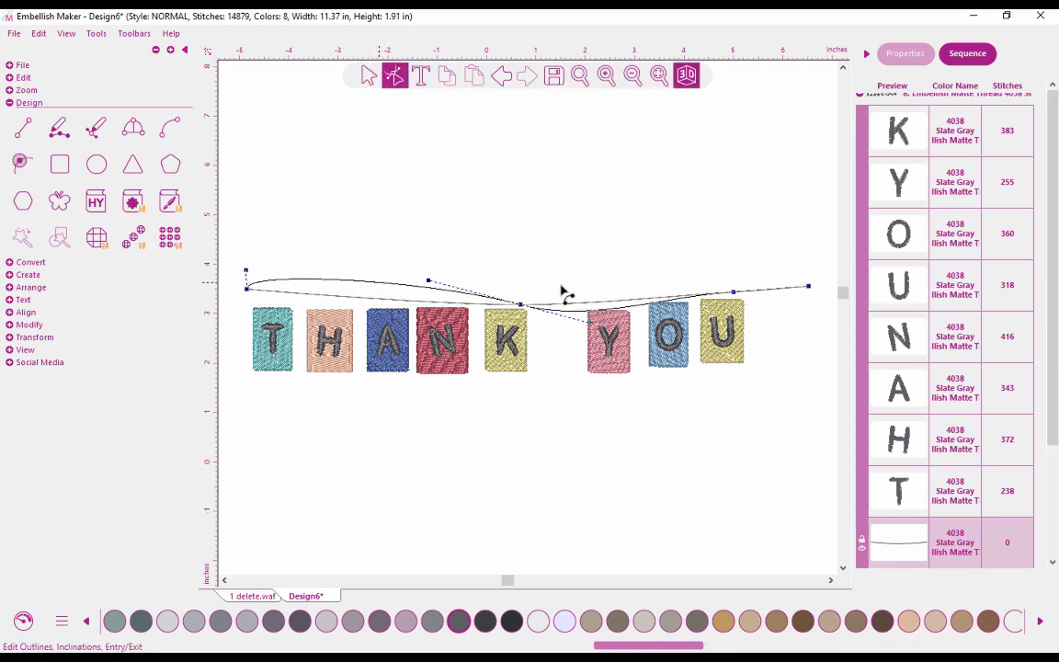
{"action": "left_click", "coordinate": [704, 301]}
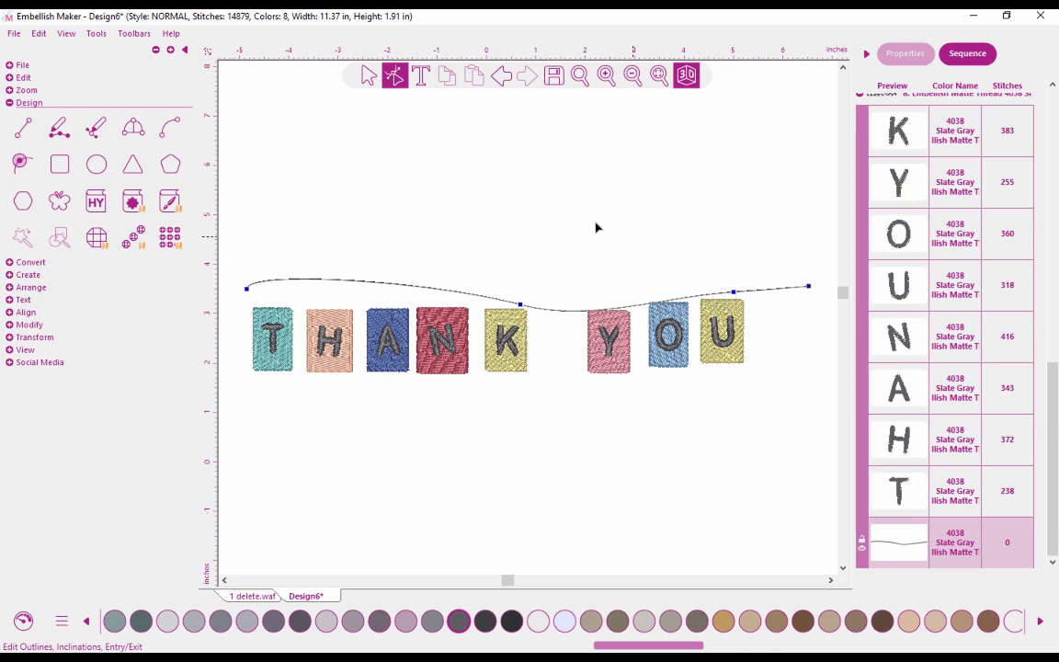
{"action": "left_click", "coordinate": [367, 77]}
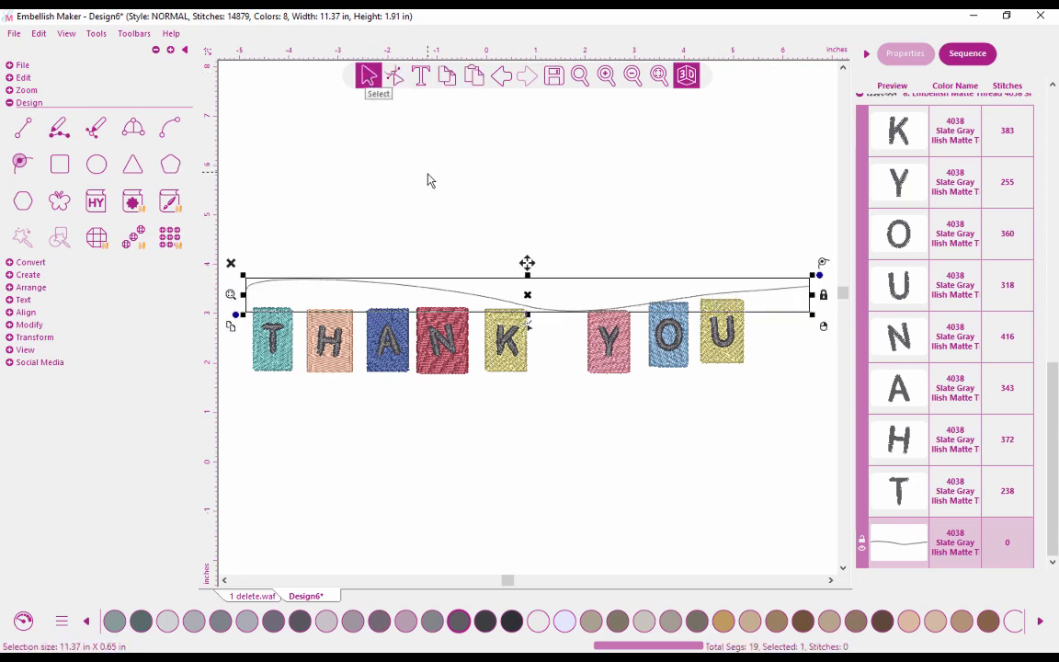
Raise the curve clear of the tiles, widen it to about 12.87 in without changing its height, and centre it above THANK YOU
{"action": "left_click", "coordinate": [525, 232]}
{"action": "mouse_move", "coordinate": [581, 313]}
{"action": "left_mouse_down"}
{"action": "mouse_move", "coordinate": [570, 286]}
{"action": "mouse_move", "coordinate": [579, 291]}
{"action": "left_mouse_up"}
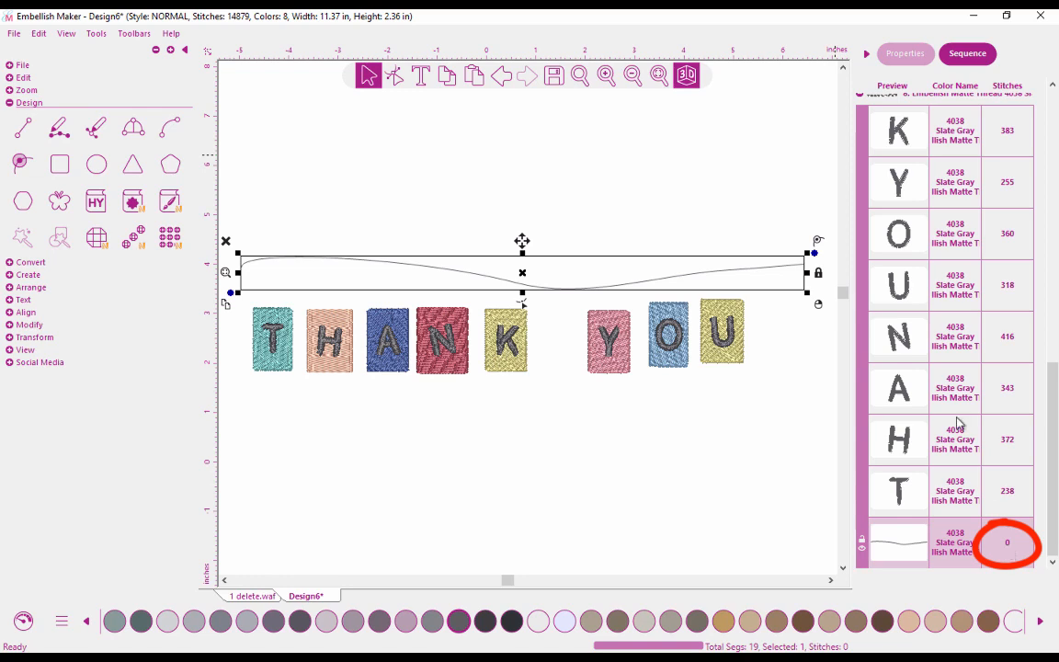
{"action": "left_click_drag", "start_coordinate": [805, 273], "coordinate": [880, 266]}
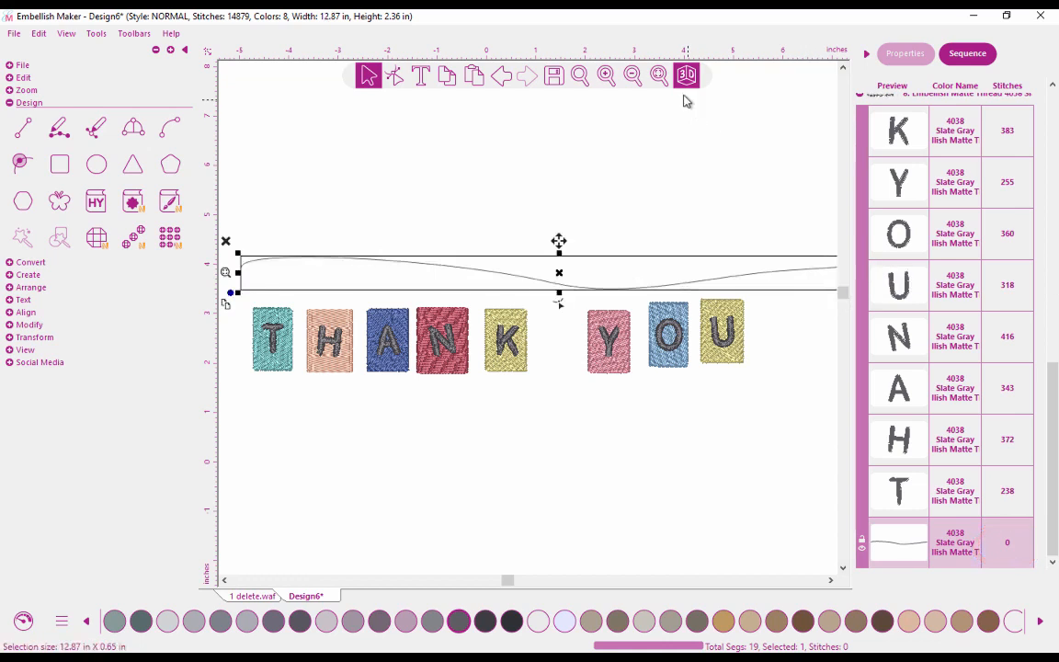
{"action": "left_click", "coordinate": [659, 76]}
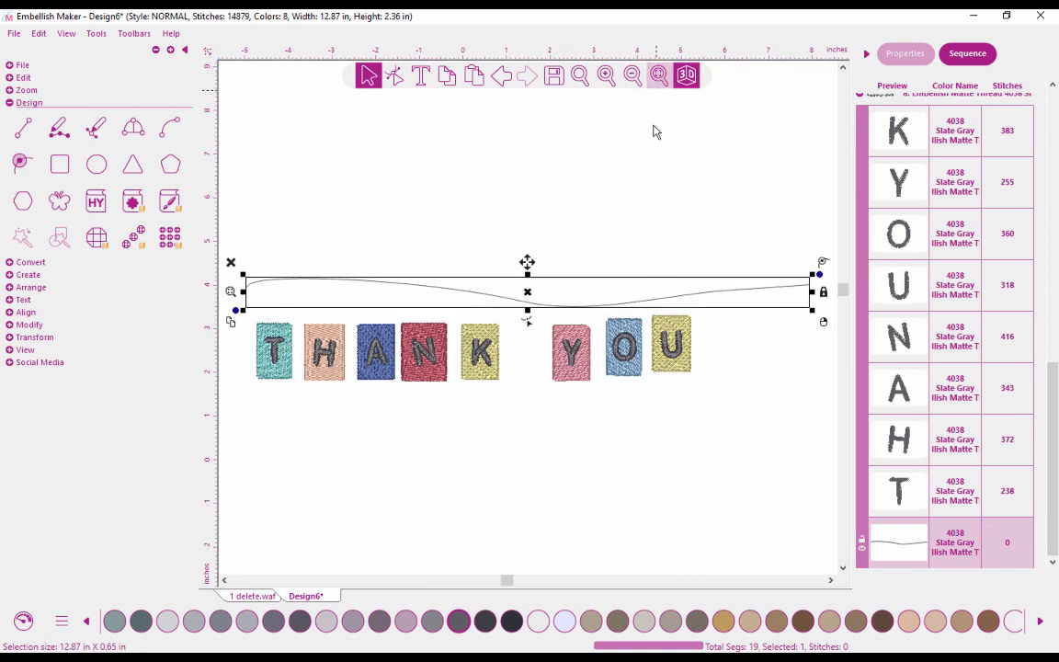
{"action": "mouse_move", "coordinate": [657, 298]}
{"action": "left_mouse_down"}
{"action": "mouse_move", "coordinate": [634, 299]}
{"action": "mouse_move", "coordinate": [641, 287]}
{"action": "left_mouse_up"}
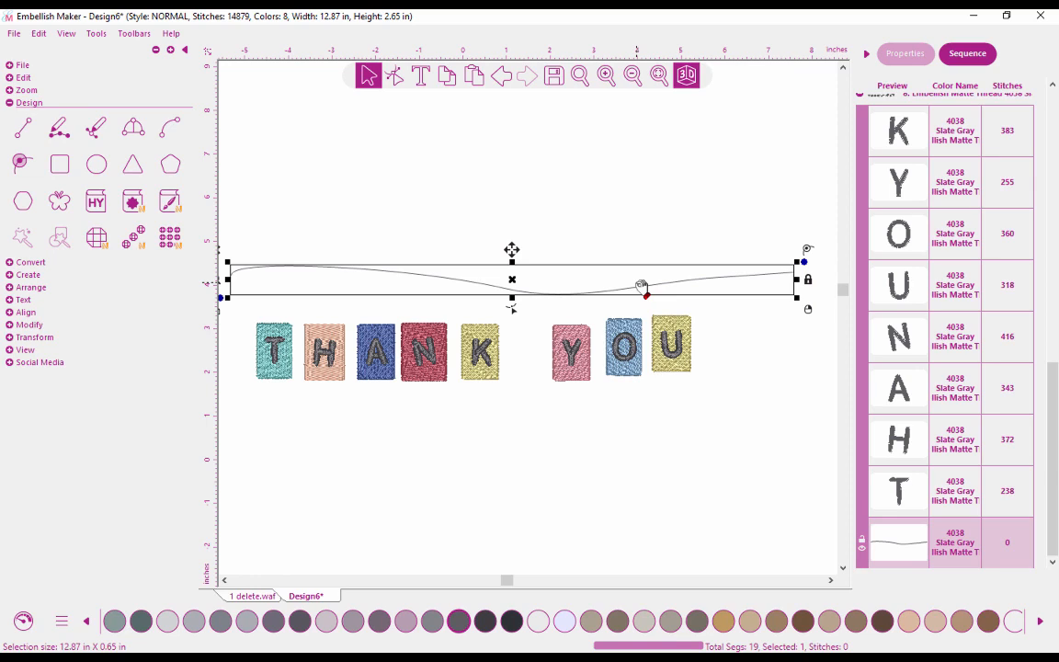
Recolour the curve with thread 9001 Obsidian, and collapse all thread colour groups with the curve's colour reselected
{"action": "left_click", "coordinate": [512, 622]}
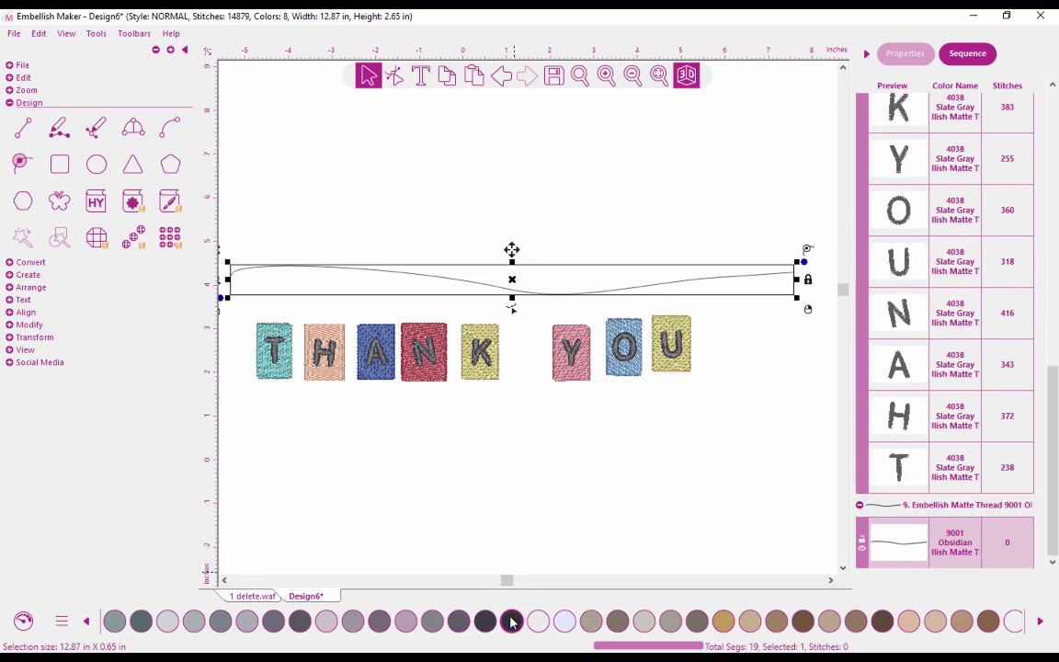
{"action": "right_click", "coordinate": [968, 264]}
{"action": "left_click", "coordinate": [976, 300]}
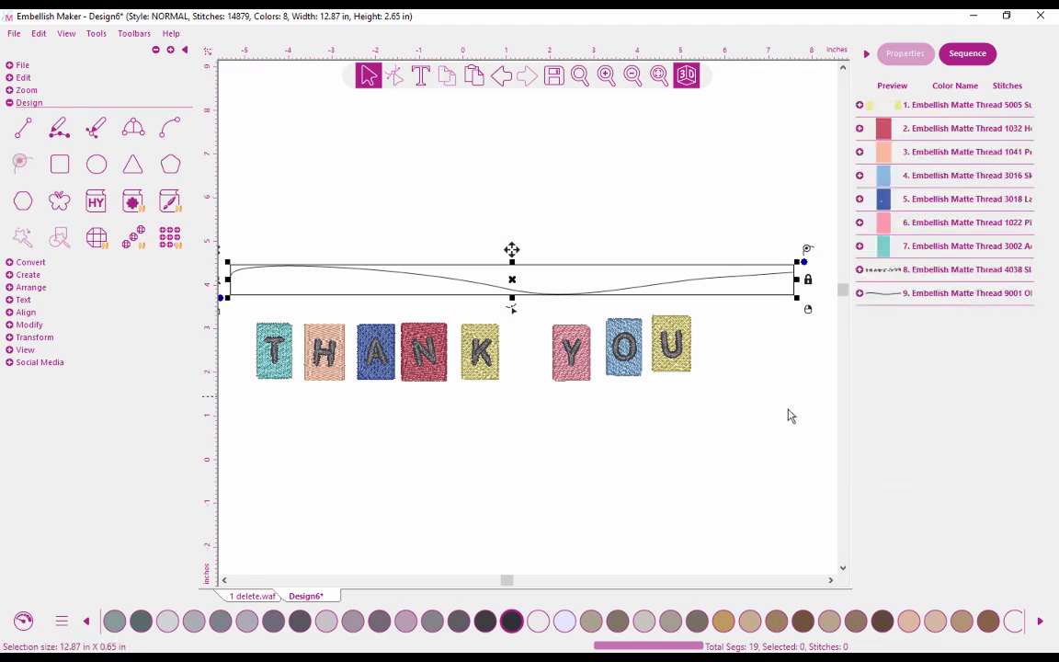
{"action": "left_click", "coordinate": [968, 298]}
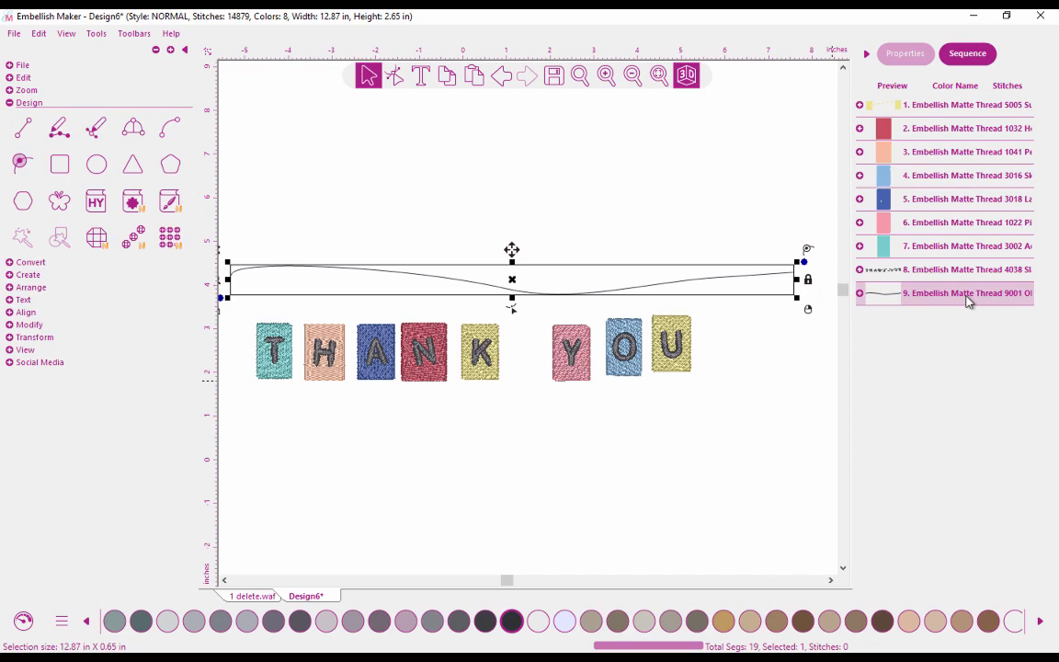
Convert the selected Obsidian curve from artwork to a run stitch
{"action": "left_click", "coordinate": [156, 50]}
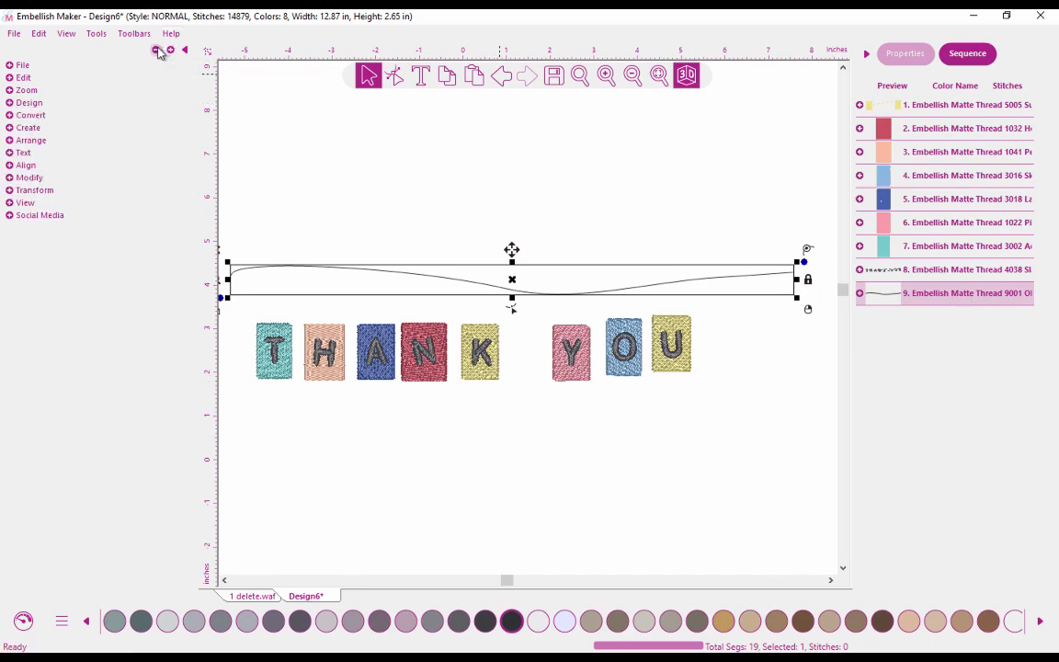
{"action": "left_click", "coordinate": [12, 117]}
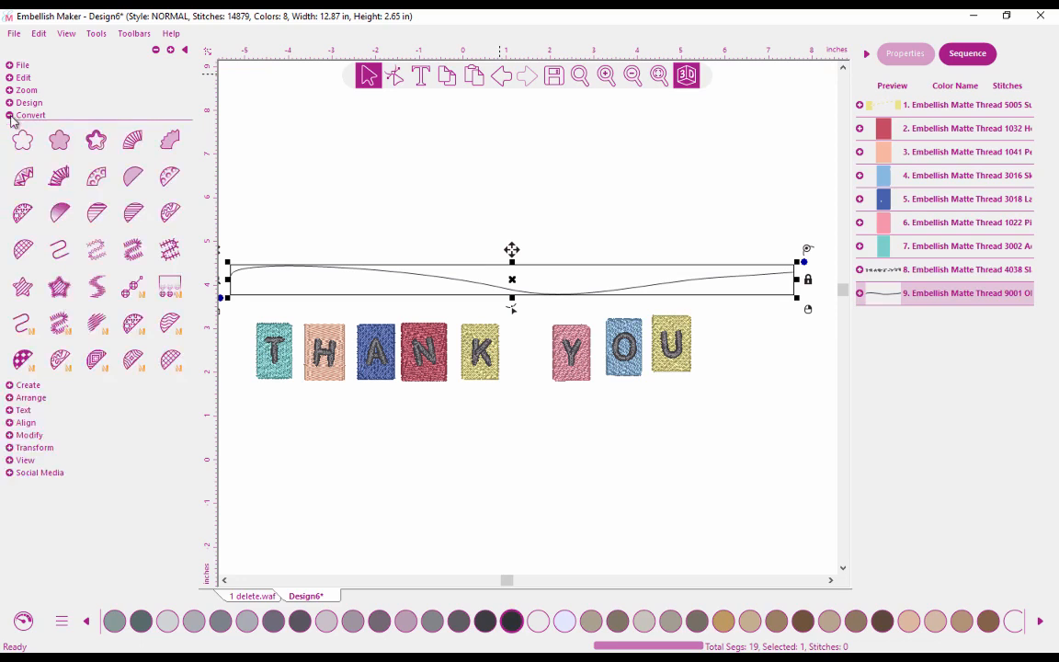
{"action": "left_click", "coordinate": [60, 250]}
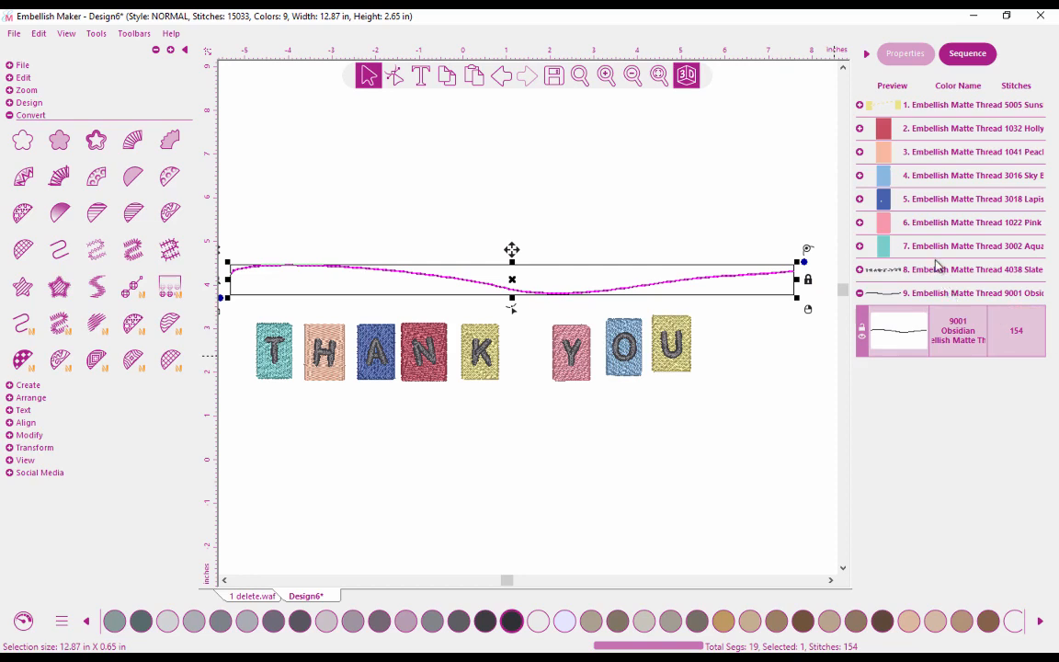
Change the curve's single run to the Bean style with 5 bean repeats, and apply it
{"action": "left_click", "coordinate": [906, 53]}
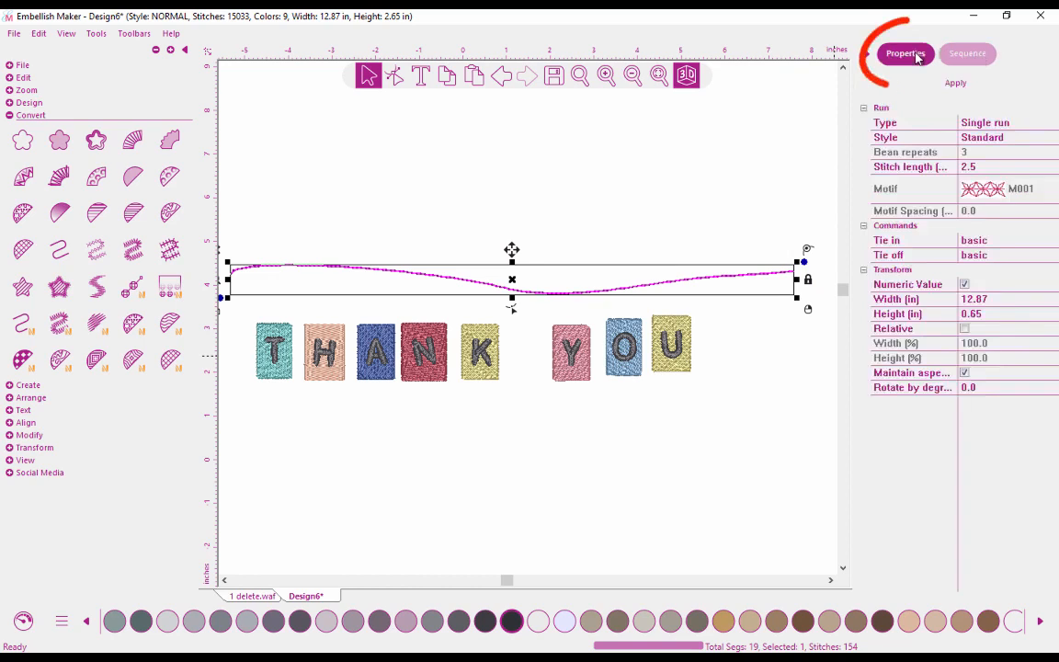
{"action": "left_click", "coordinate": [1013, 122]}
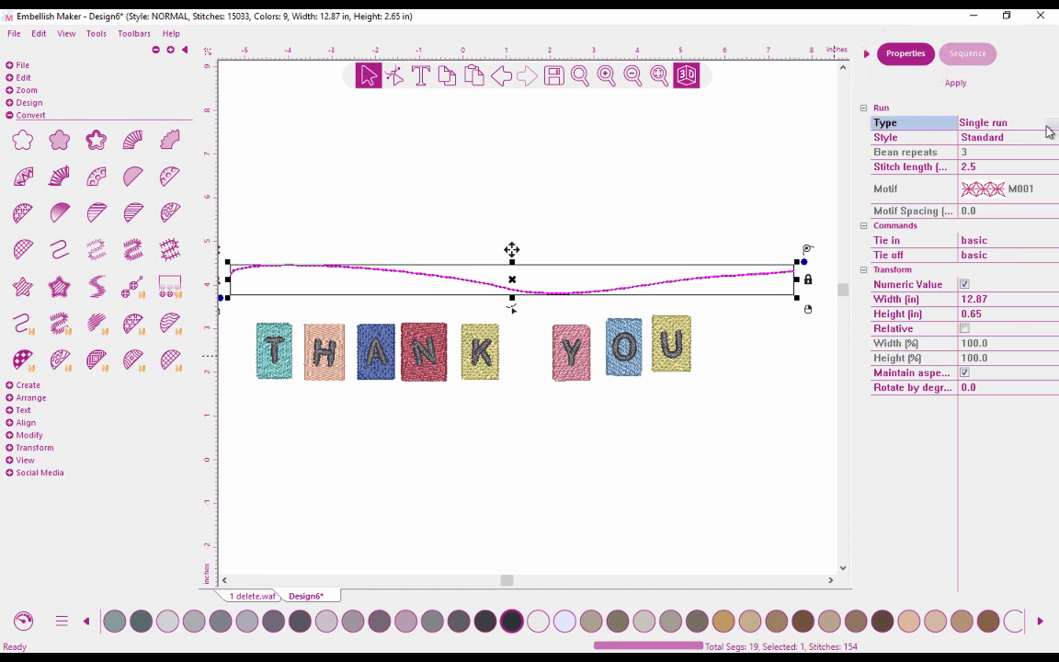
{"action": "left_click", "coordinate": [1051, 125]}
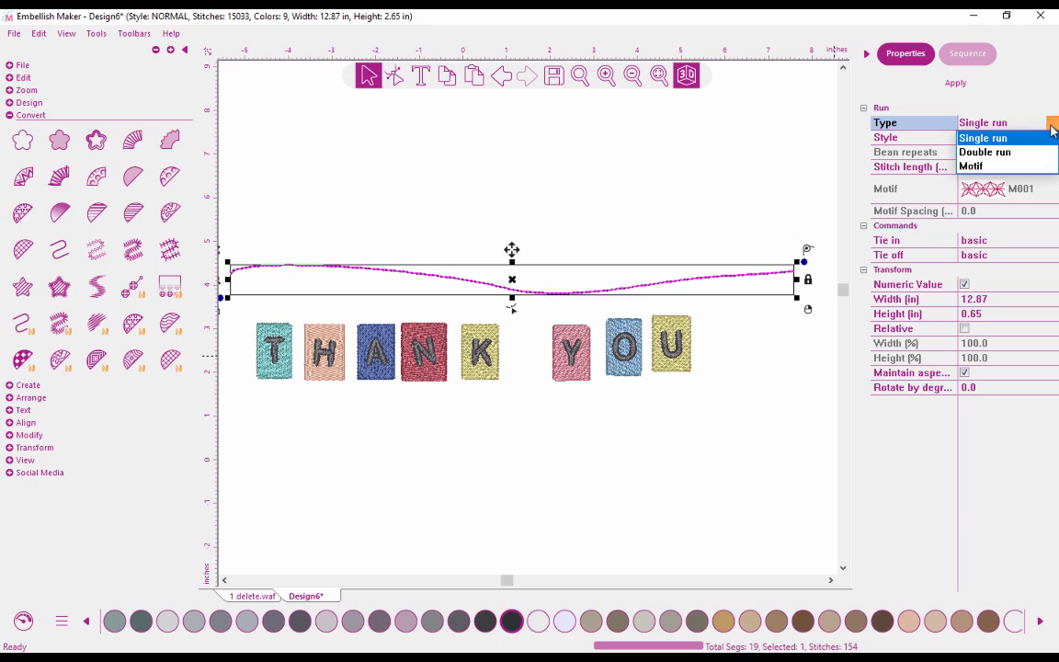
{"action": "left_click", "coordinate": [1006, 124]}
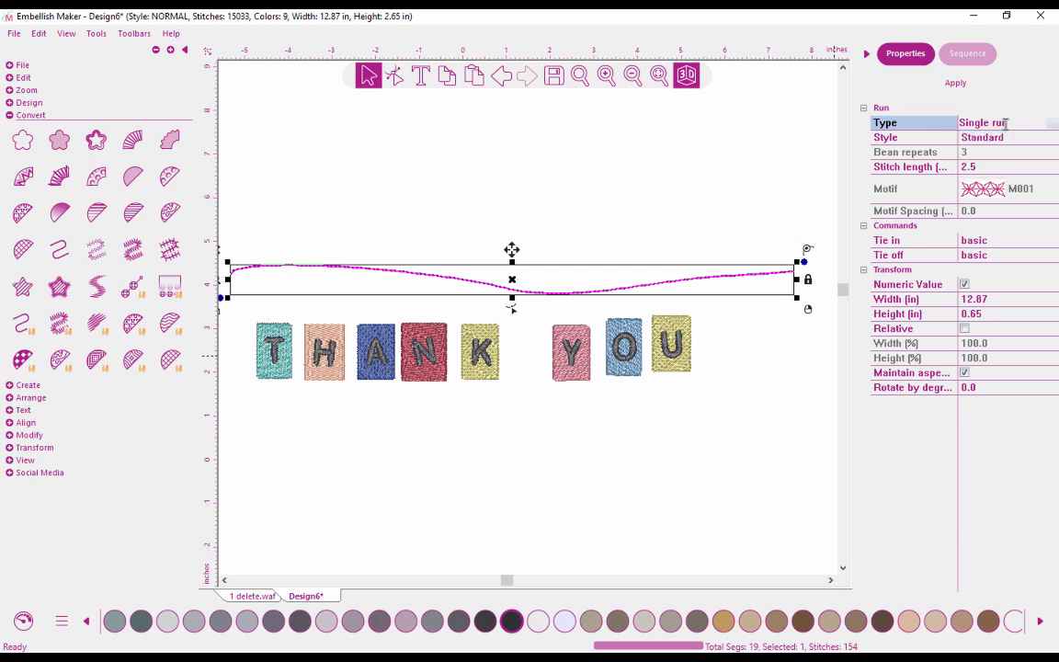
{"action": "left_click", "coordinate": [1005, 137]}
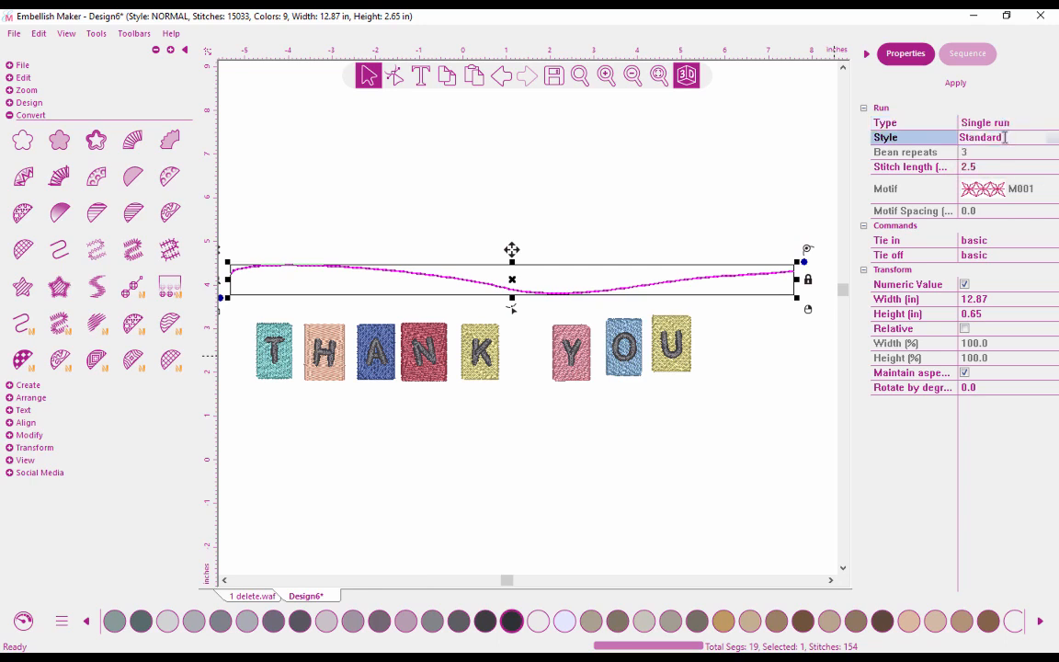
{"action": "left_click", "coordinate": [1052, 138]}
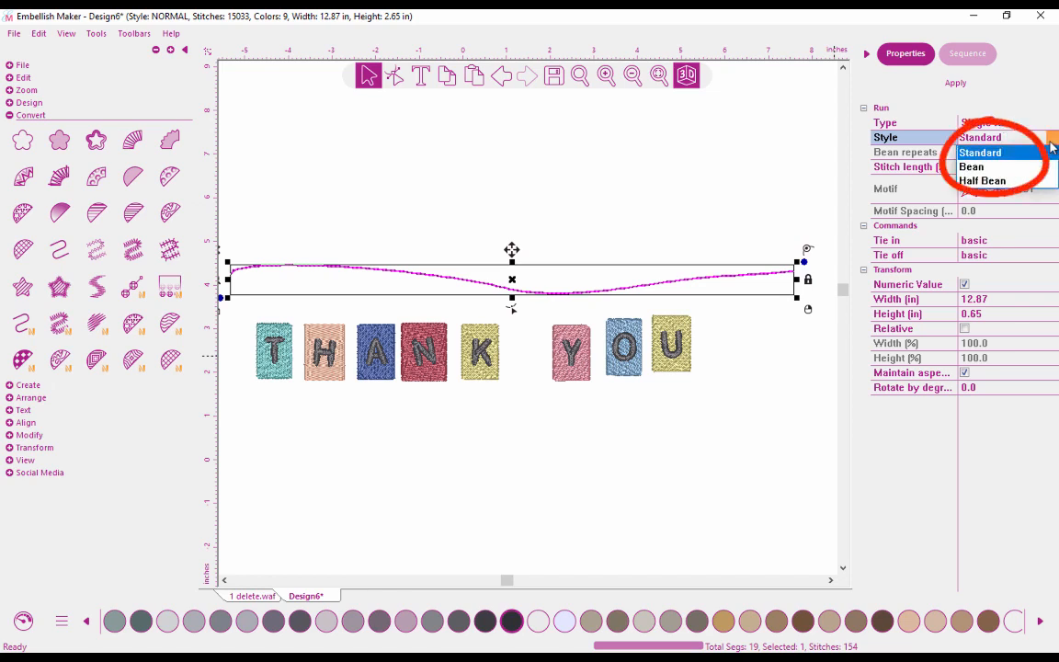
{"action": "left_click", "coordinate": [1002, 168]}
{"action": "left_click", "coordinate": [1005, 151]}
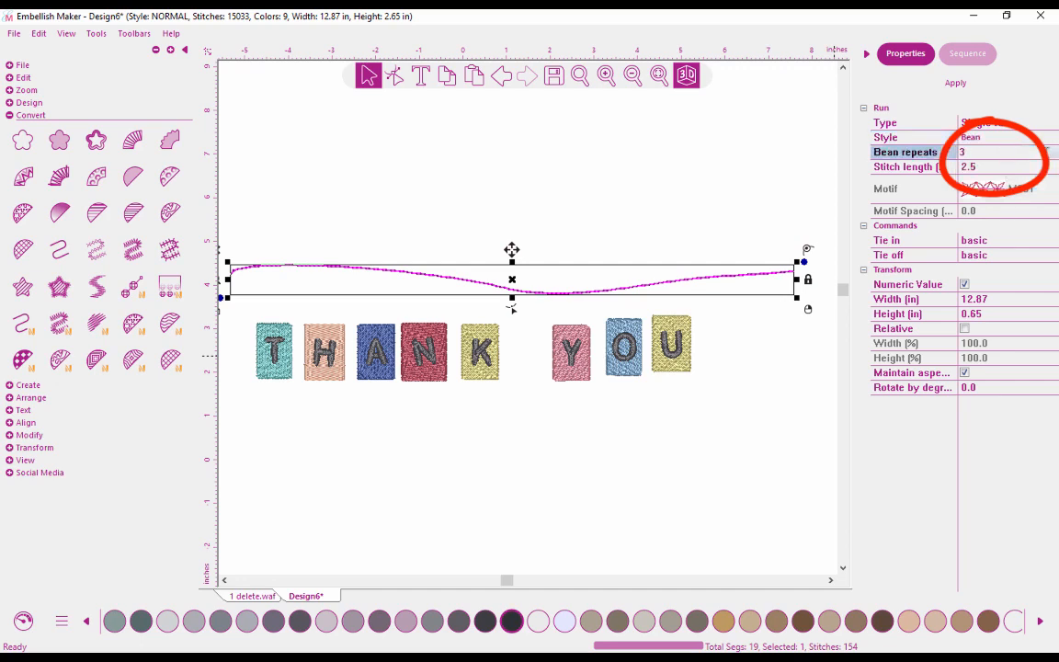
{"action": "left_click", "coordinate": [1051, 153]}
{"action": "left_click", "coordinate": [1012, 180]}
{"action": "left_click", "coordinate": [956, 92]}
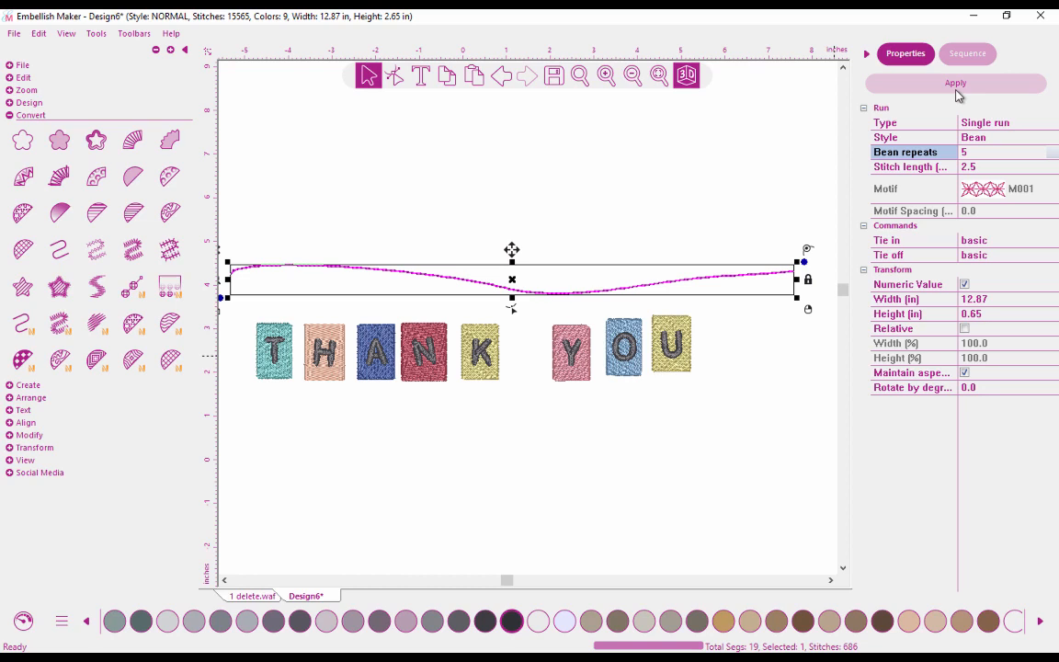
Check the curve's stitch count and deselected appearance, and compare with the finished sample in 1 delete.waf before returning to Design6
{"action": "left_click", "coordinate": [971, 55]}
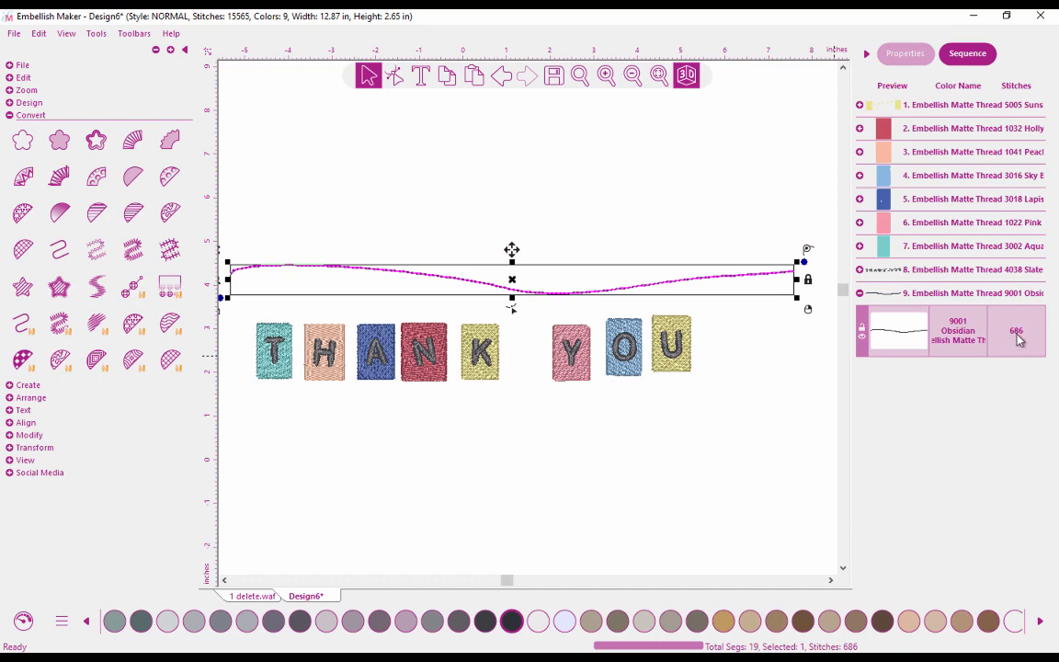
{"action": "left_click", "coordinate": [787, 442]}
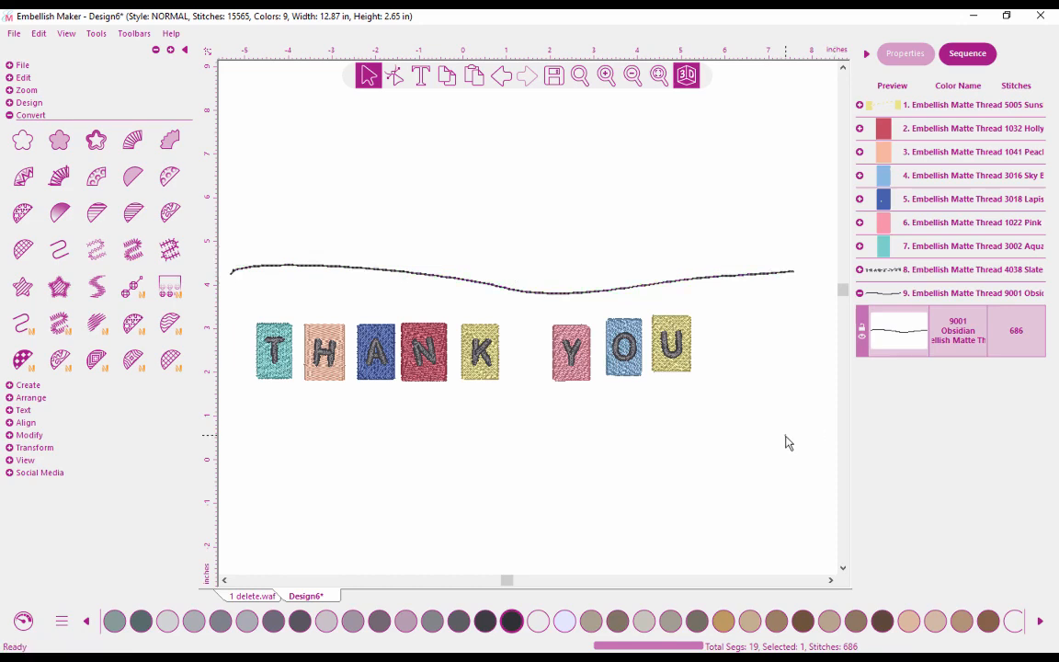
{"action": "left_click", "coordinate": [267, 596]}
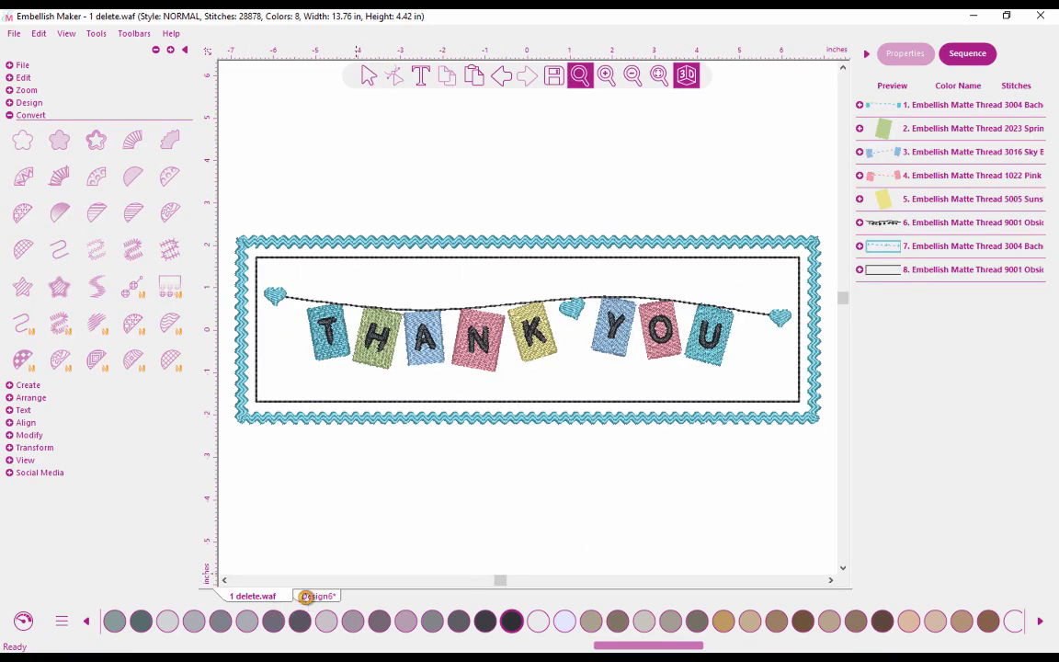
{"action": "left_click", "coordinate": [307, 596]}
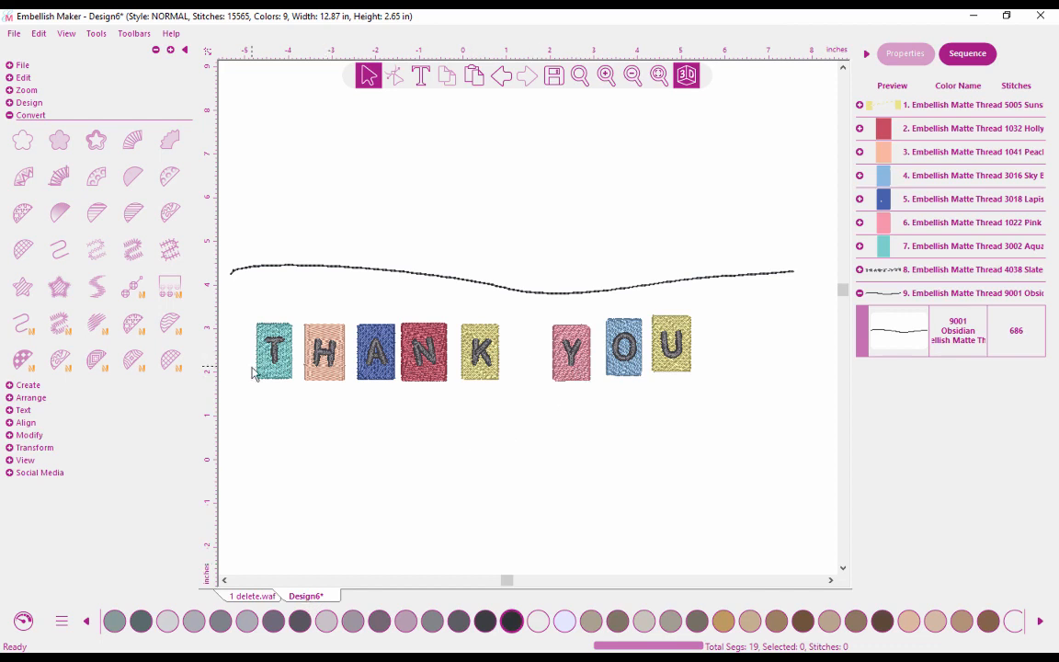
Move the T tile up to hang just beneath the string near its left end
{"action": "left_click_drag", "start_coordinate": [279, 337], "coordinate": [289, 293]}
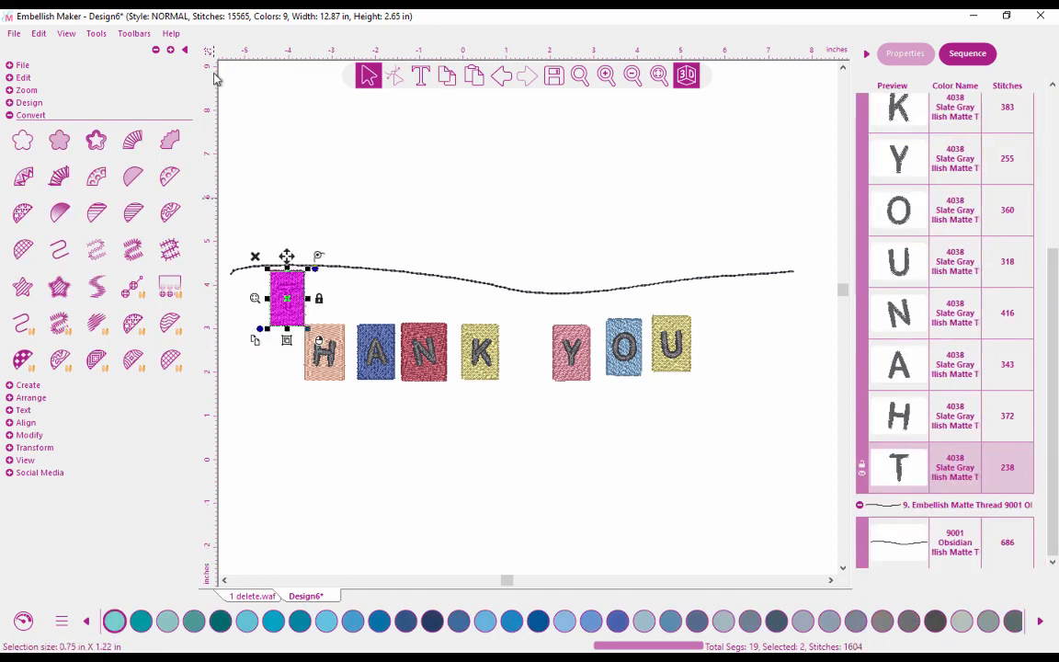
{"action": "left_click", "coordinate": [156, 51]}
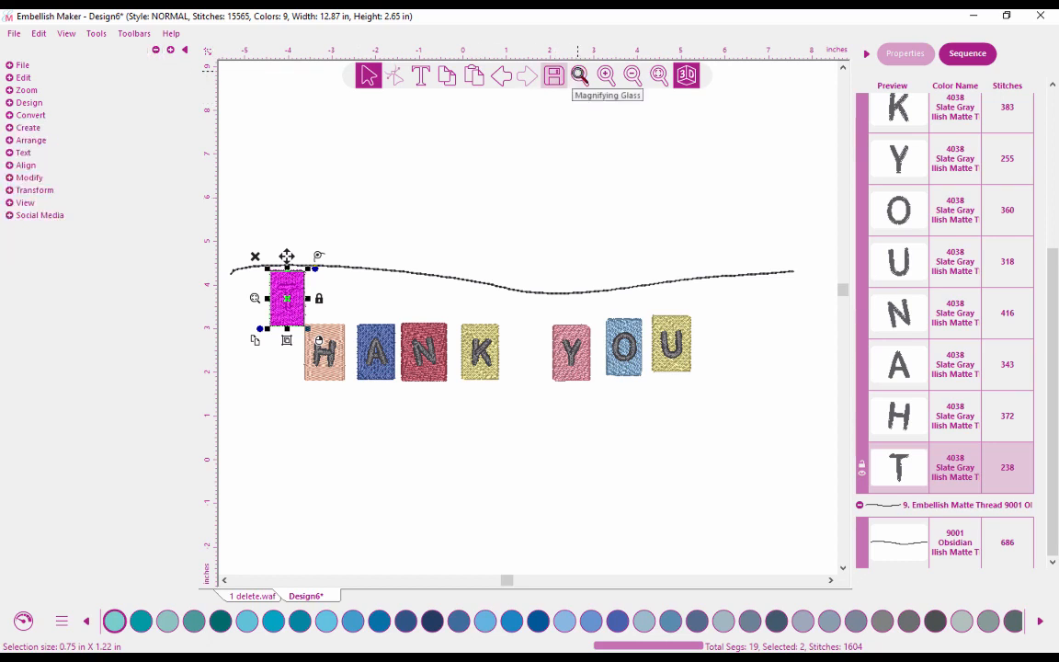
{"action": "left_click", "coordinate": [579, 76]}
{"action": "left_click_drag", "start_coordinate": [244, 222], "coordinate": [401, 419]}
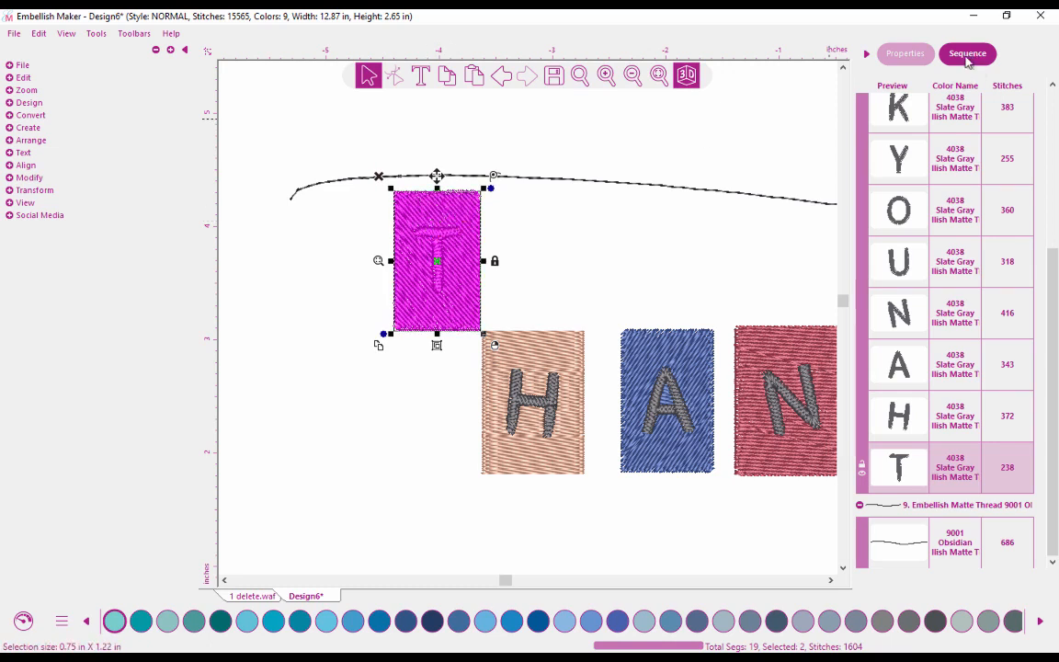
Select only the aqua background of the T tile and rotate it by 10 degrees
{"action": "left_click", "coordinate": [906, 53]}
{"action": "left_click", "coordinate": [960, 54]}
{"action": "left_click_drag", "start_coordinate": [1055, 303], "coordinate": [1040, 136]}
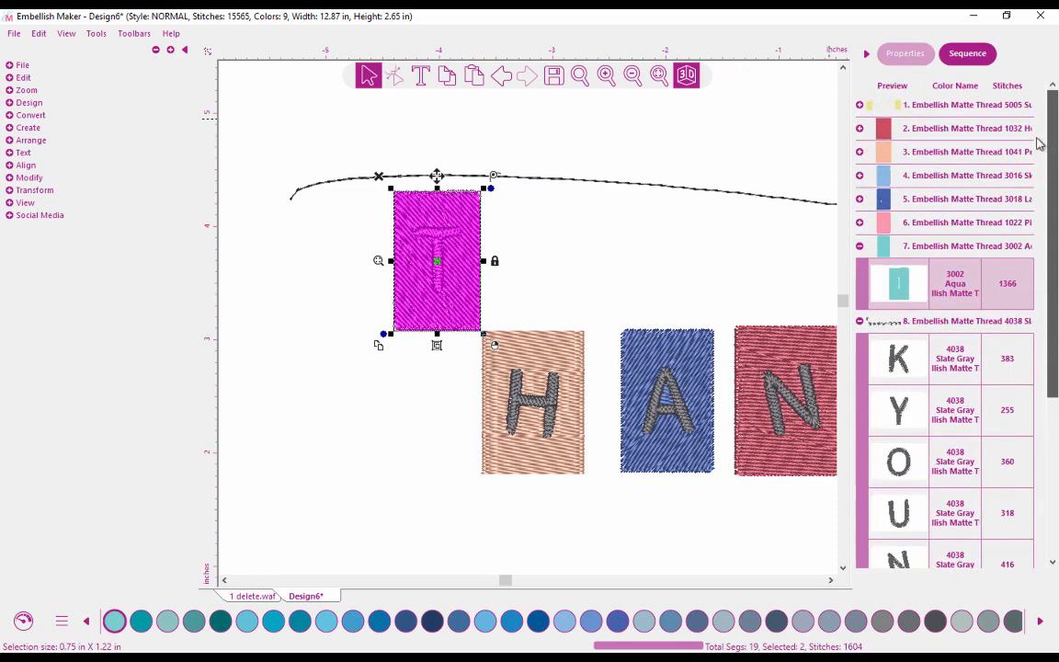
{"action": "left_click", "coordinate": [969, 253]}
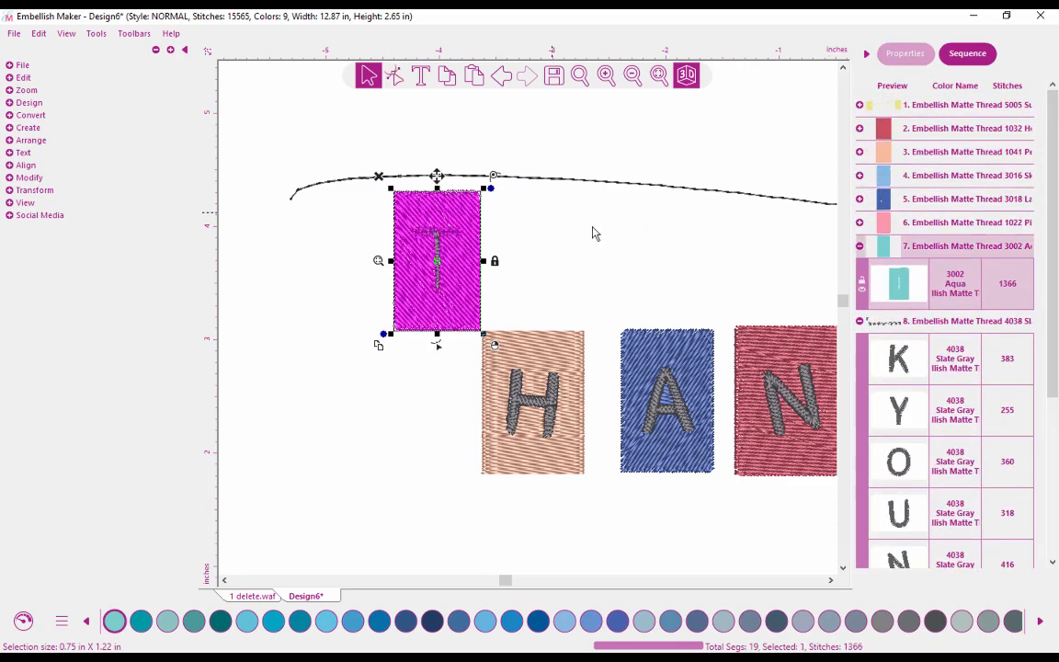
{"action": "left_click", "coordinate": [906, 57]}
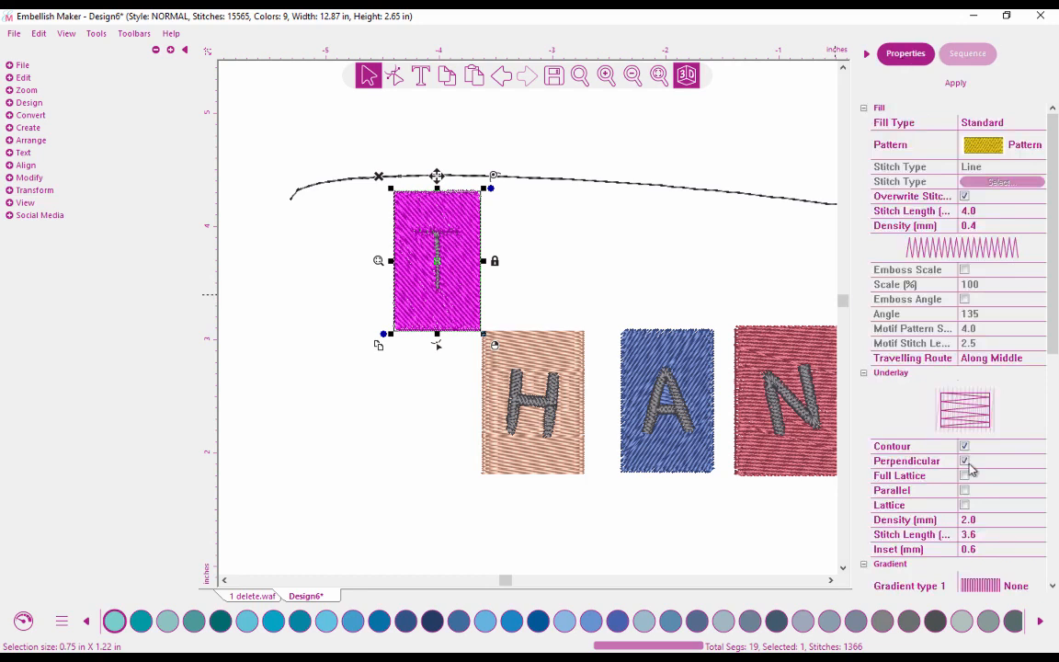
{"action": "left_click_drag", "start_coordinate": [1055, 242], "coordinate": [1055, 467]}
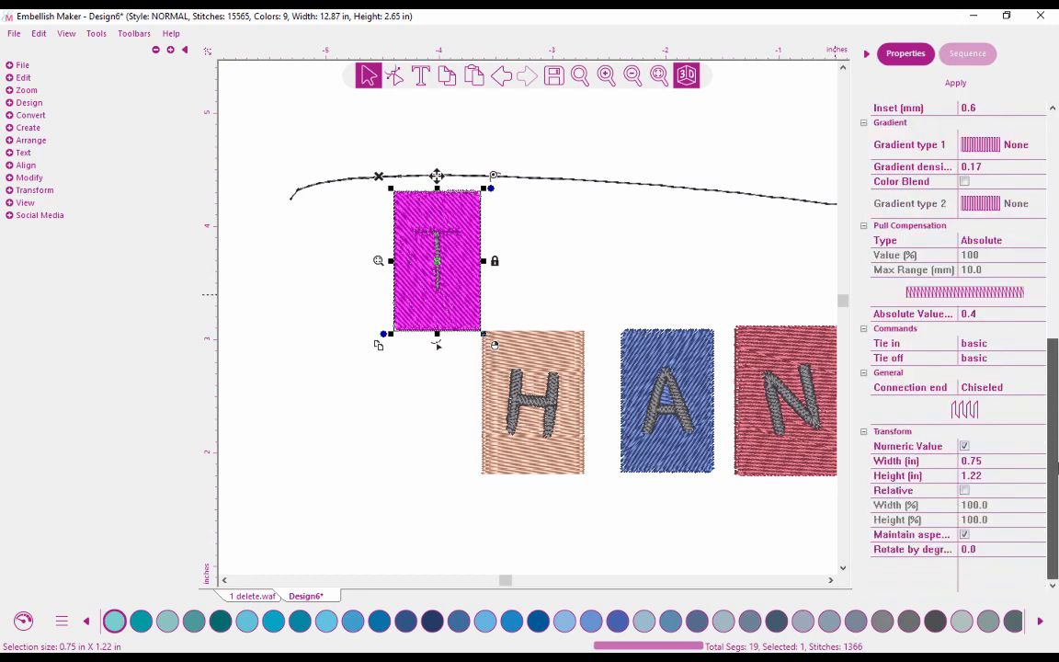
{"action": "left_click", "coordinate": [980, 552]}
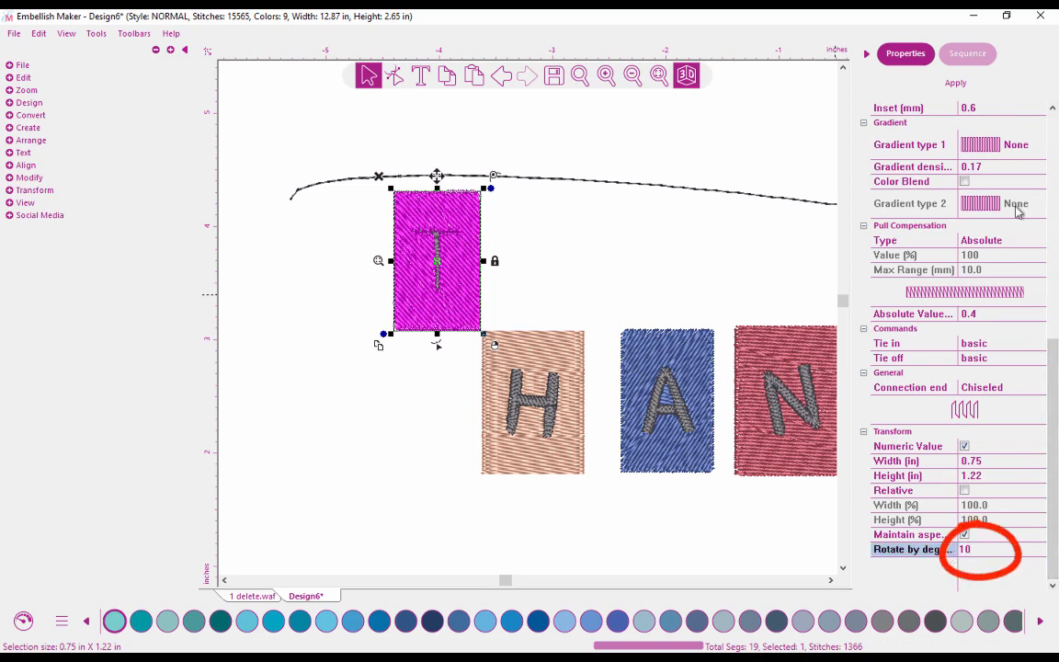
{"action": "left_click", "coordinate": [965, 85]}
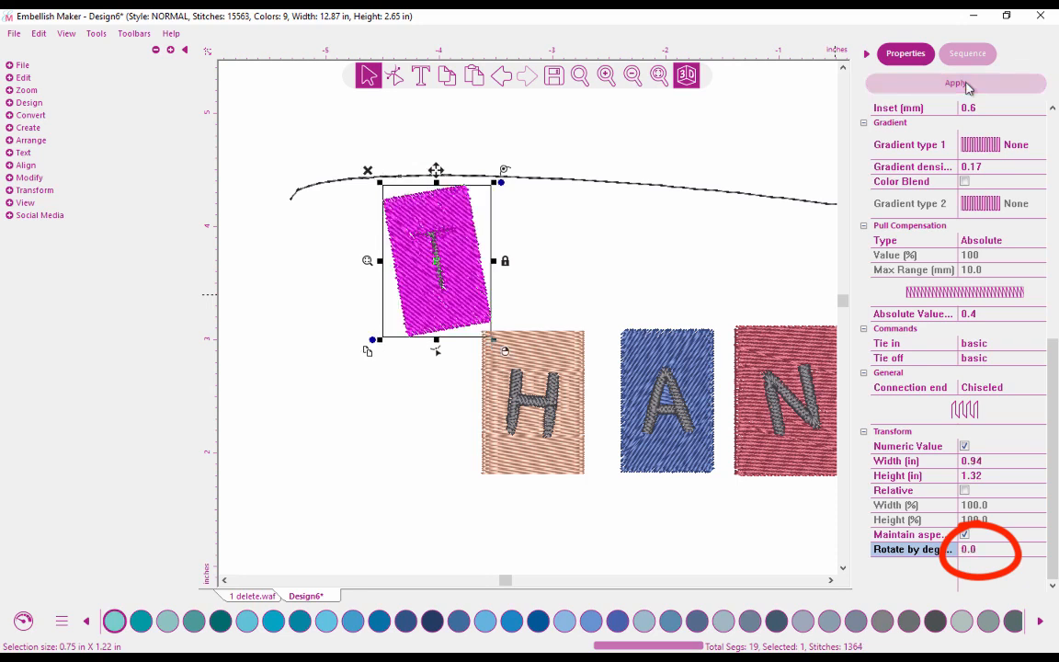
Tilt the H tile clockwise by about 10 degrees, and shift the T tile up and left onto the string
{"action": "left_click", "coordinate": [544, 344]}
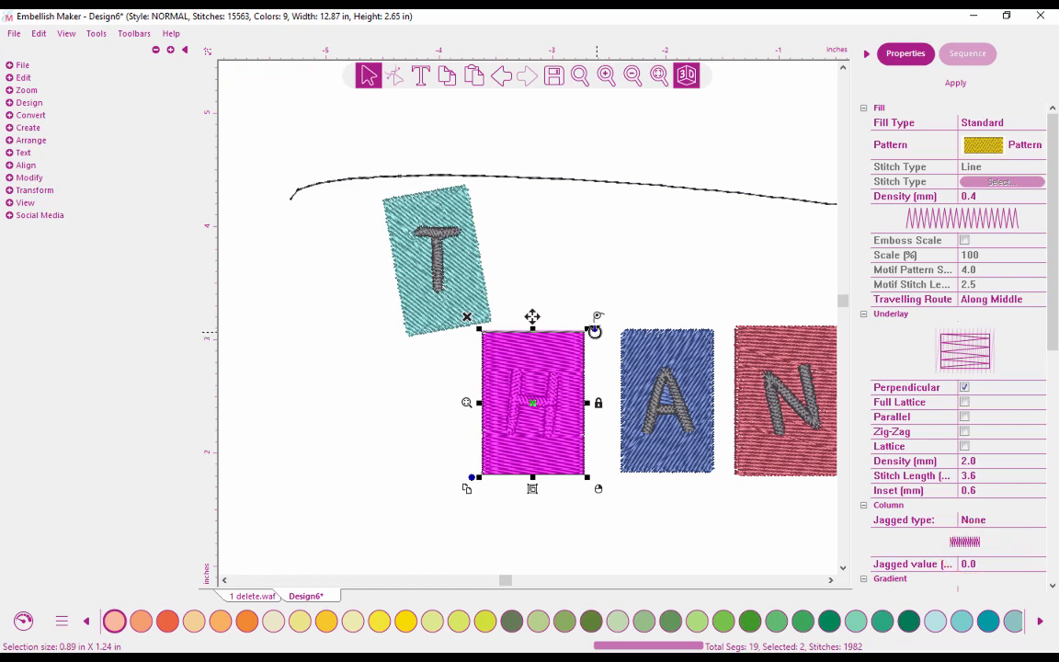
{"action": "left_click_drag", "start_coordinate": [594, 327], "coordinate": [598, 351]}
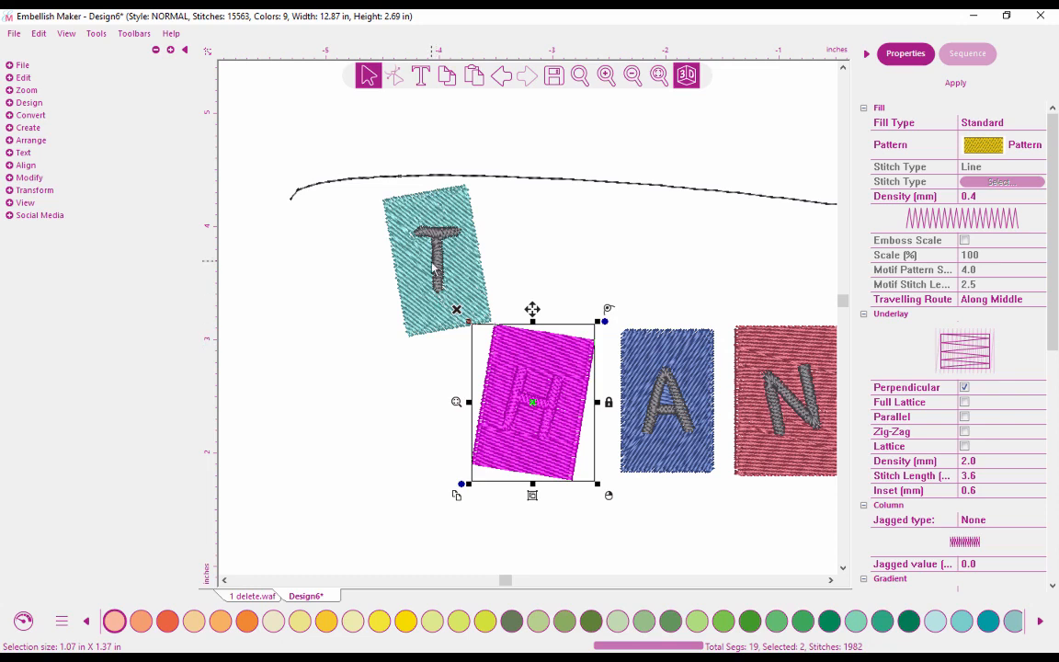
{"action": "left_click_drag", "start_coordinate": [432, 266], "coordinate": [401, 236]}
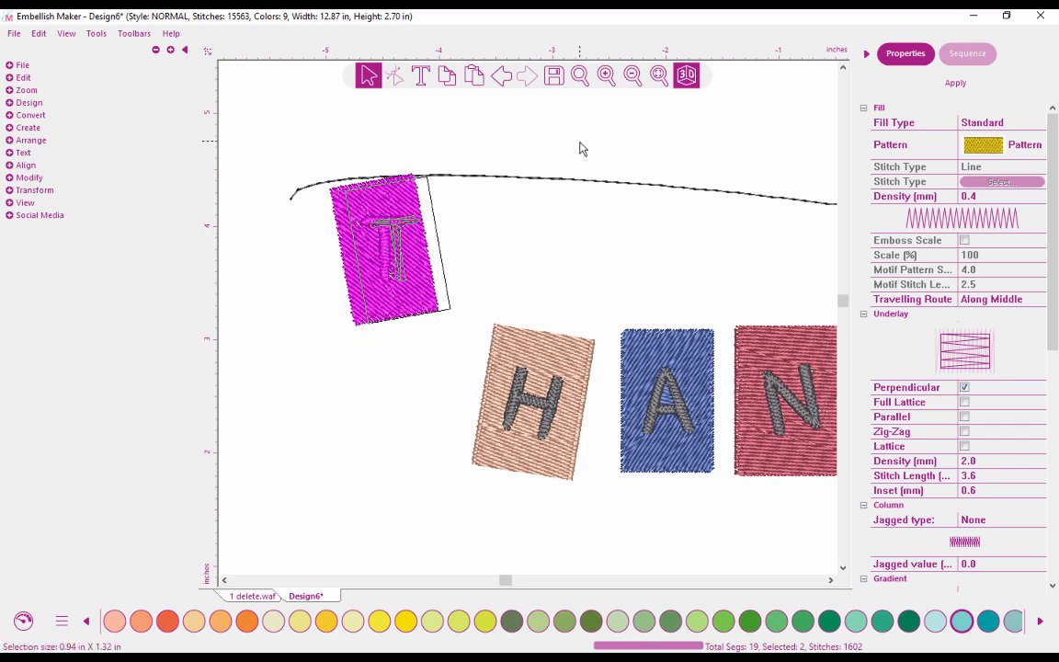
Hang the H, A, N, K, Y, O and U tiles along the string's curve, tilting them in alternating directions
{"action": "left_click", "coordinate": [633, 75]}
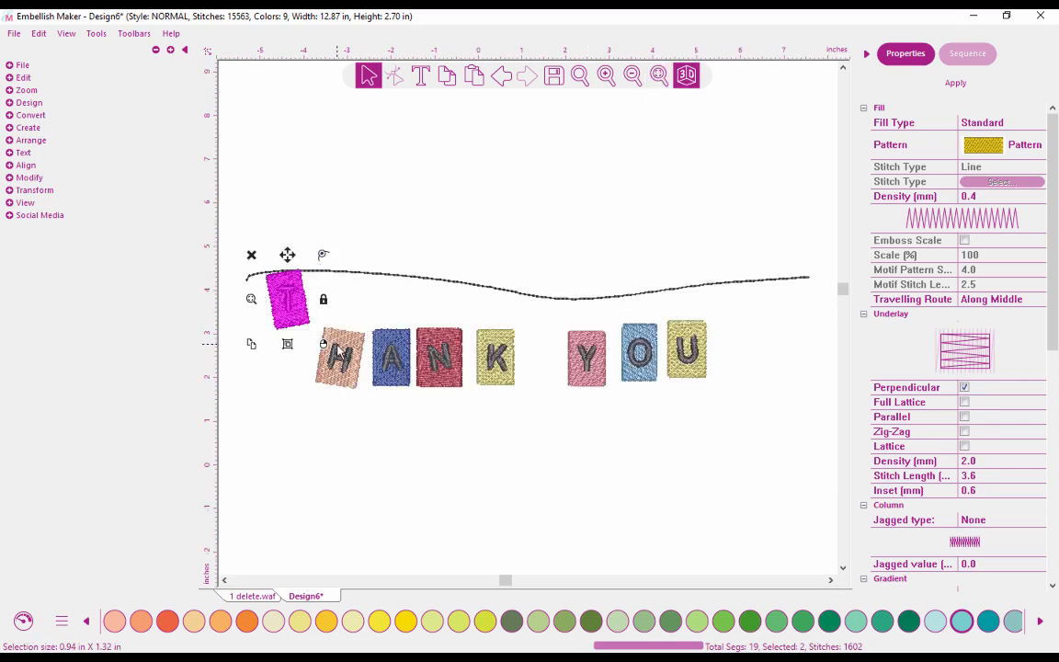
{"action": "left_click", "coordinate": [351, 342]}
{"action": "left_click_drag", "start_coordinate": [377, 324], "coordinate": [338, 297]}
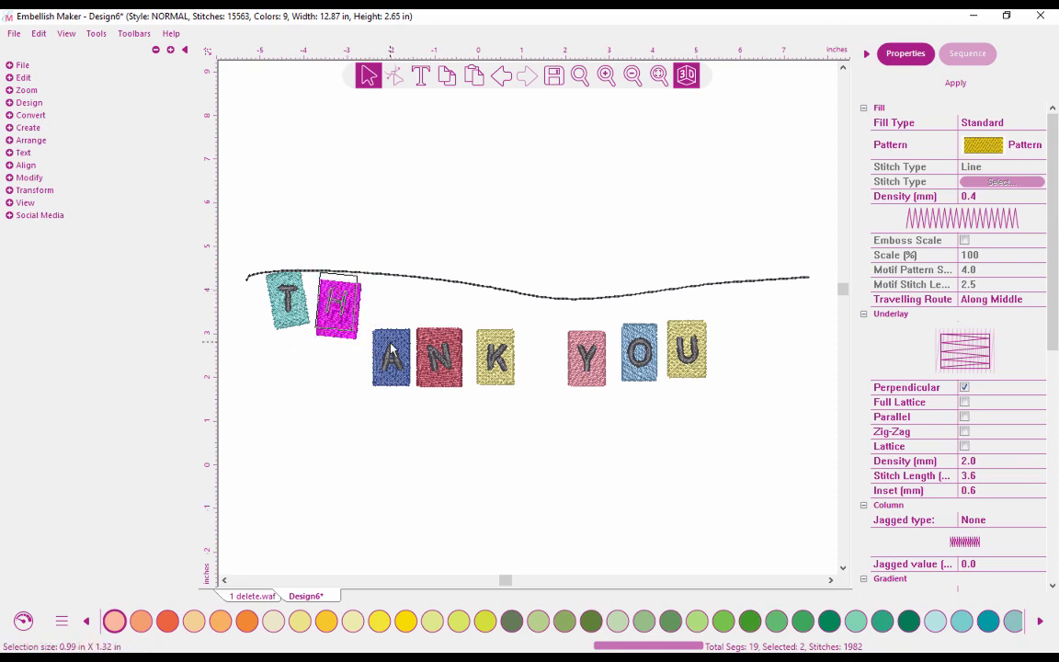
{"action": "left_click_drag", "start_coordinate": [389, 342], "coordinate": [395, 309]}
{"action": "left_click", "coordinate": [458, 336]}
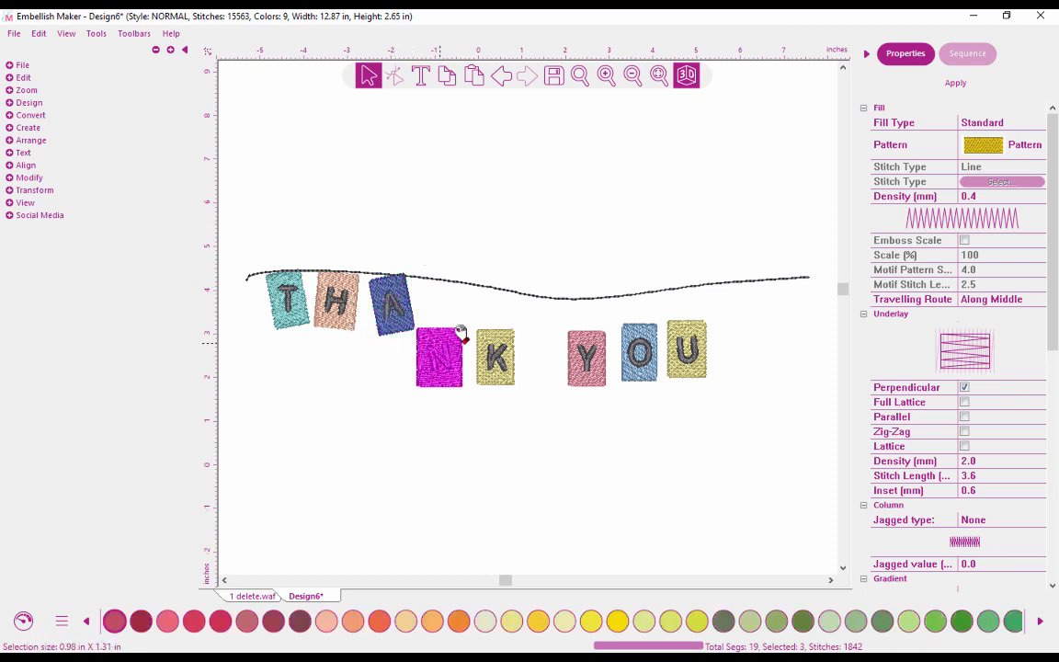
{"action": "left_click_drag", "start_coordinate": [458, 336], "coordinate": [464, 322]}
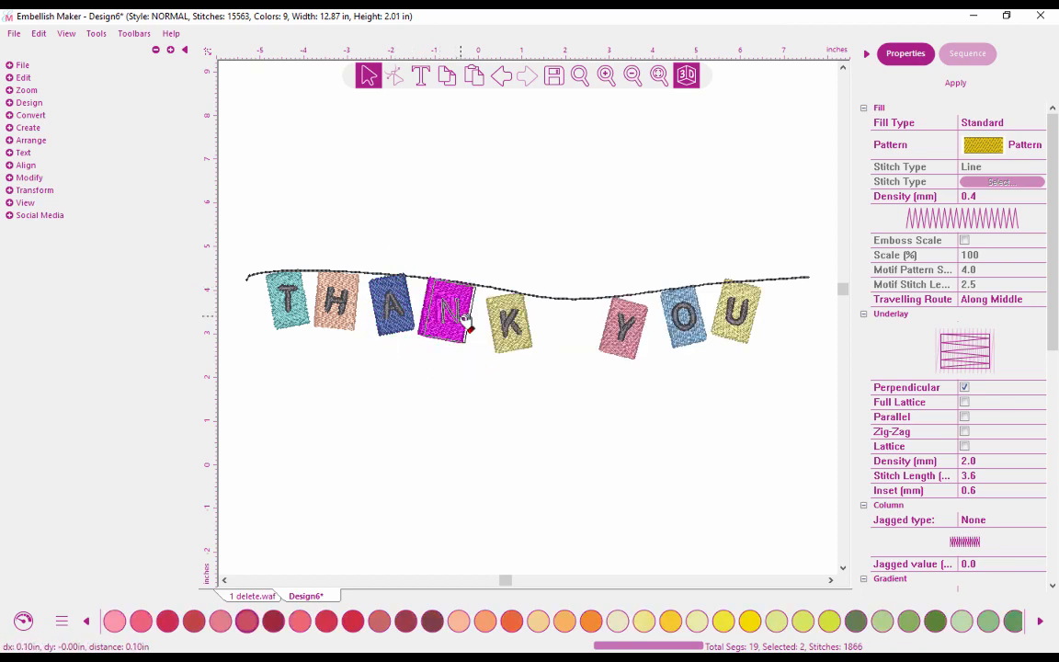
Nudge the A, H and T tiles slightly to the right along the string to even out the spacing
{"action": "left_click", "coordinate": [395, 311]}
{"action": "left_click_drag", "start_coordinate": [395, 311], "coordinate": [342, 306]}
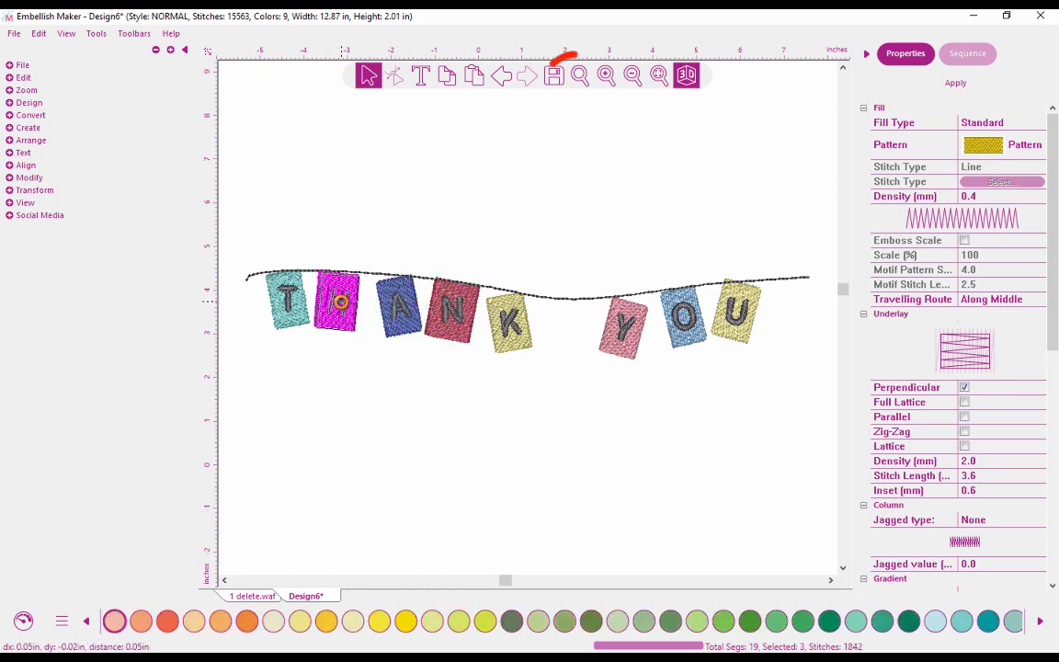
{"action": "left_click", "coordinate": [292, 304]}
{"action": "left_click", "coordinate": [428, 438]}
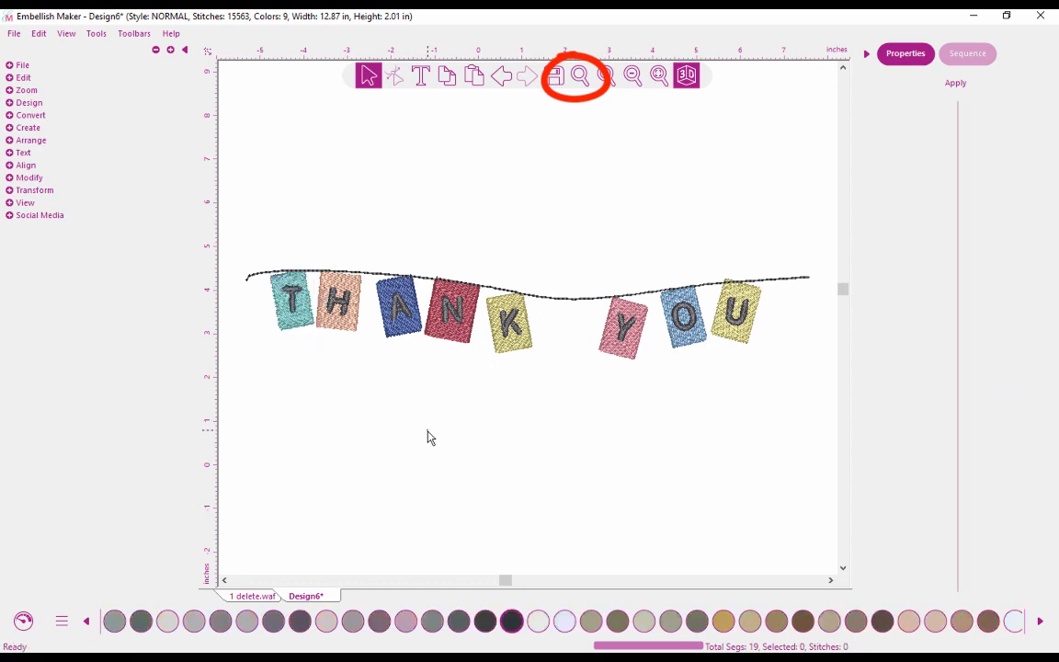
Lower the yellow U tile and shift it slightly right so its upper corner just touches the string
{"action": "left_click", "coordinate": [579, 77]}
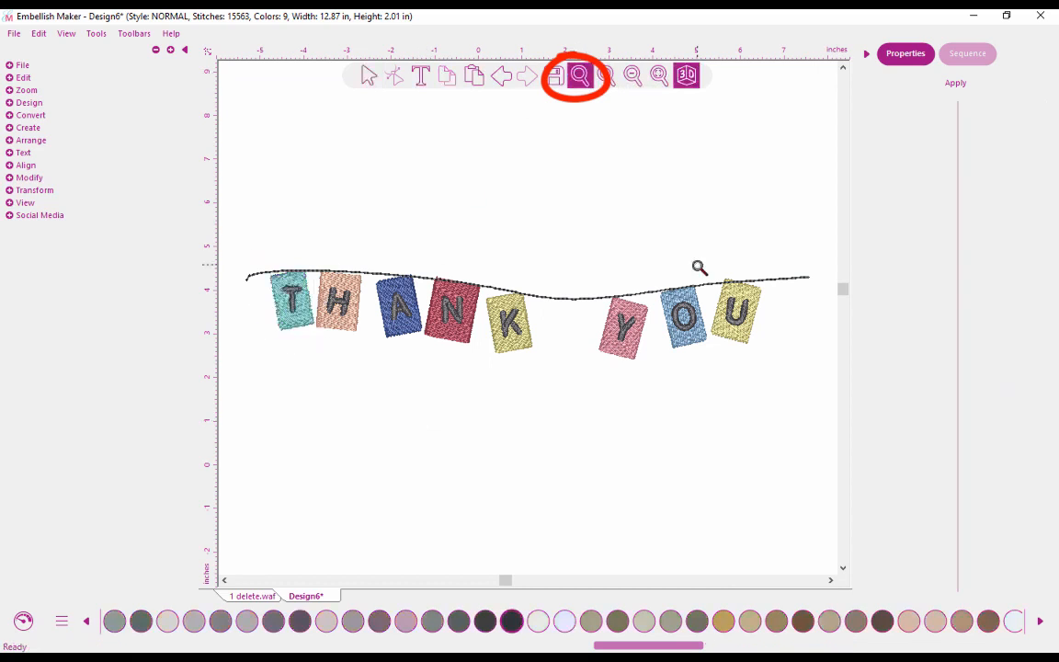
{"action": "left_click_drag", "start_coordinate": [721, 270], "coordinate": [744, 302]}
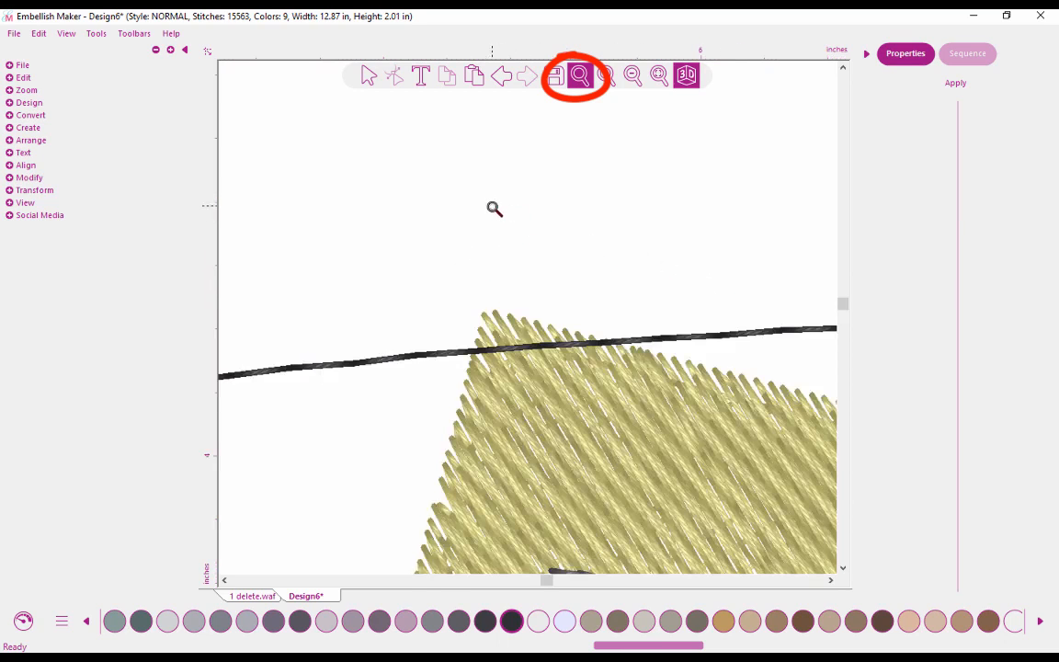
{"action": "left_click", "coordinate": [368, 77]}
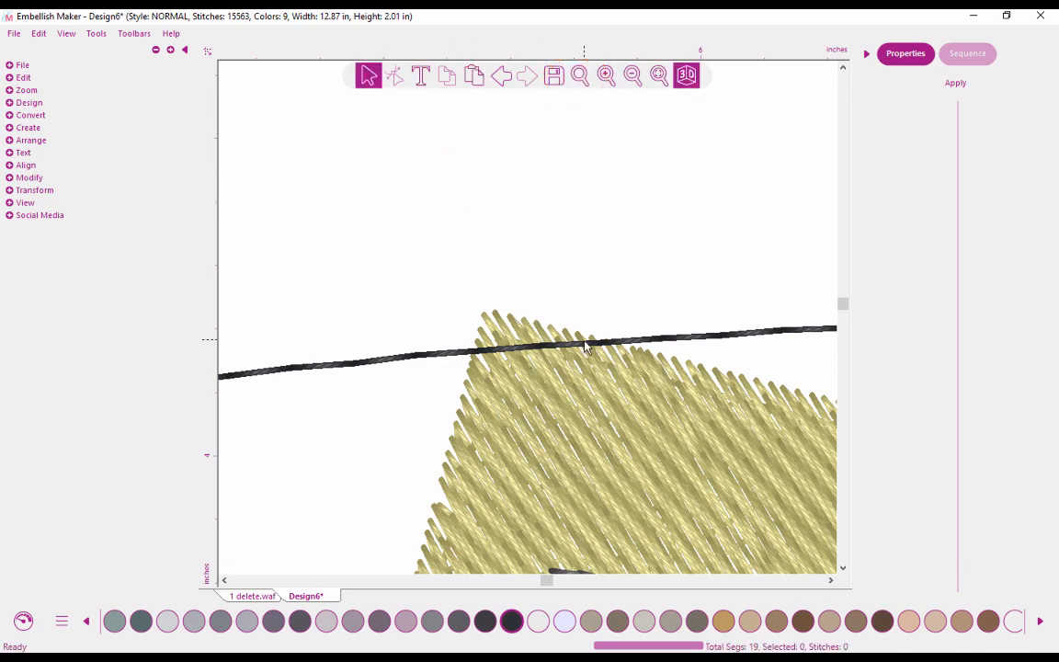
{"action": "left_click", "coordinate": [485, 315]}
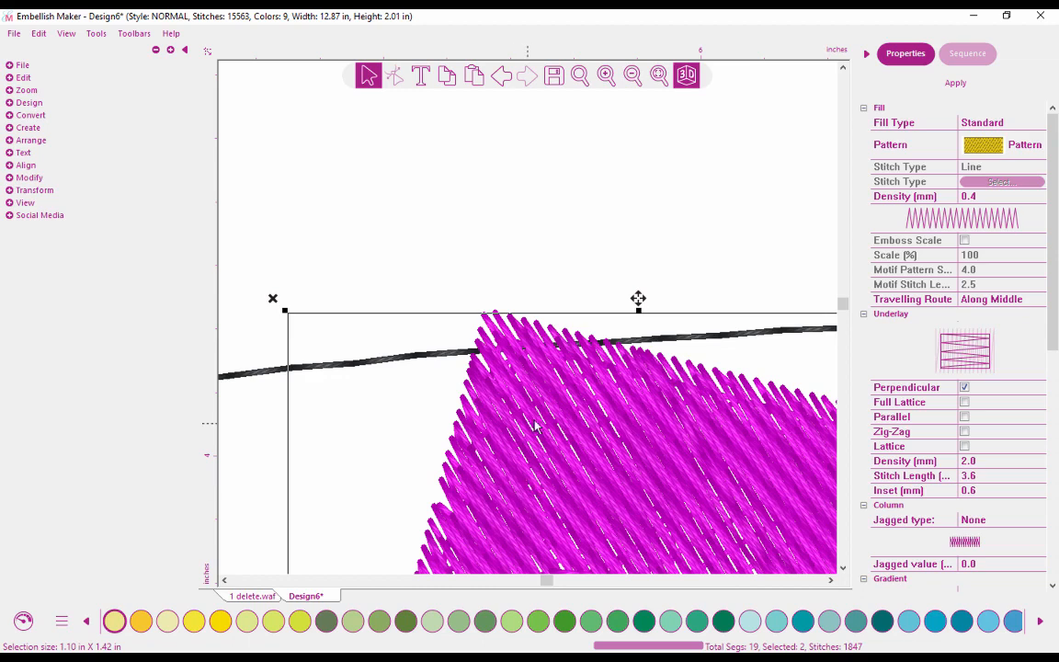
{"action": "left_click", "coordinate": [483, 377]}
{"action": "left_click_drag", "start_coordinate": [547, 446], "coordinate": [549, 422]}
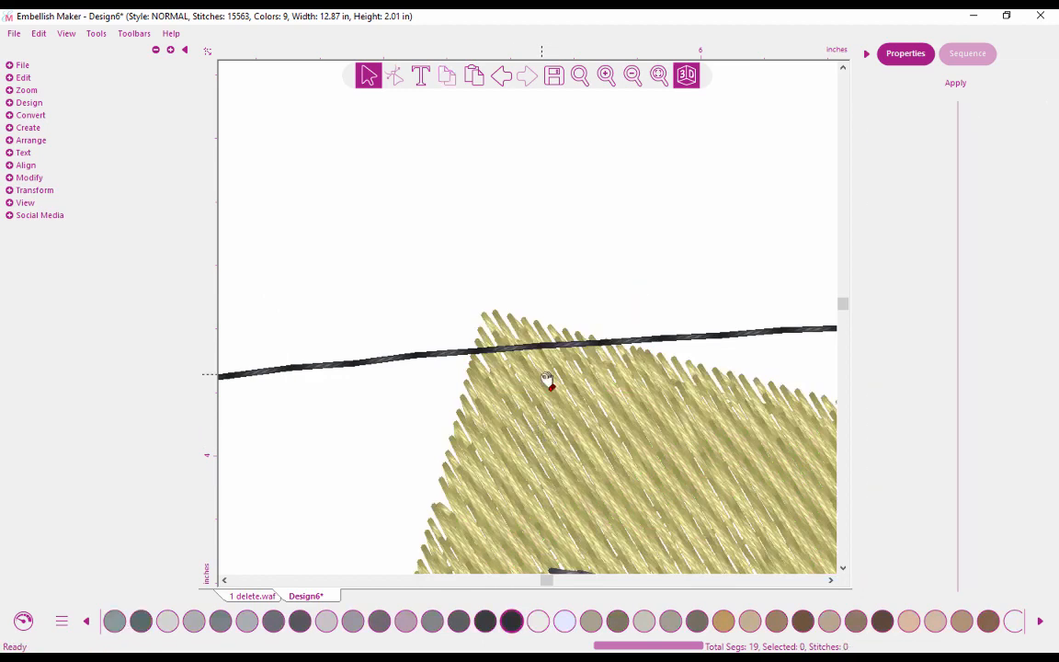
{"action": "left_click", "coordinate": [547, 380]}
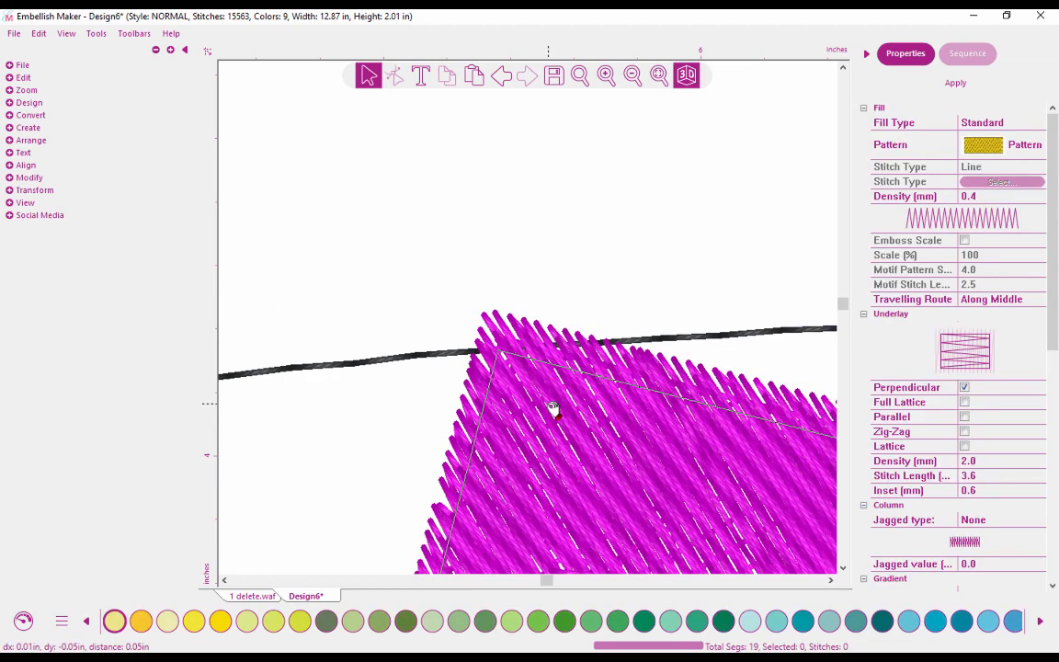
{"action": "left_click_drag", "start_coordinate": [546, 379], "coordinate": [556, 414]}
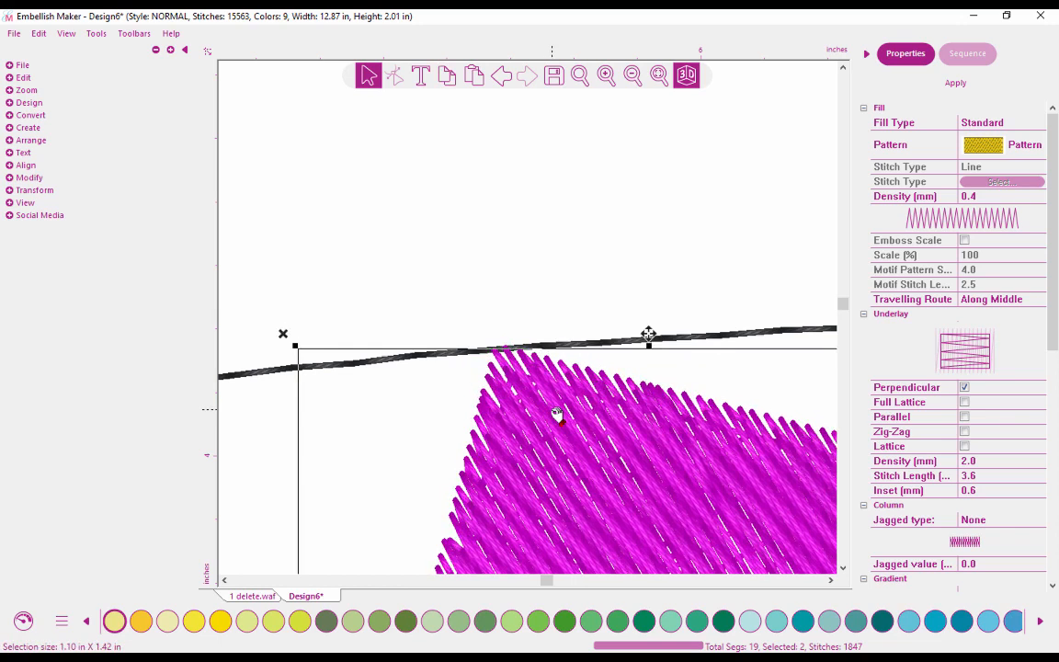
{"action": "left_click", "coordinate": [659, 76]}
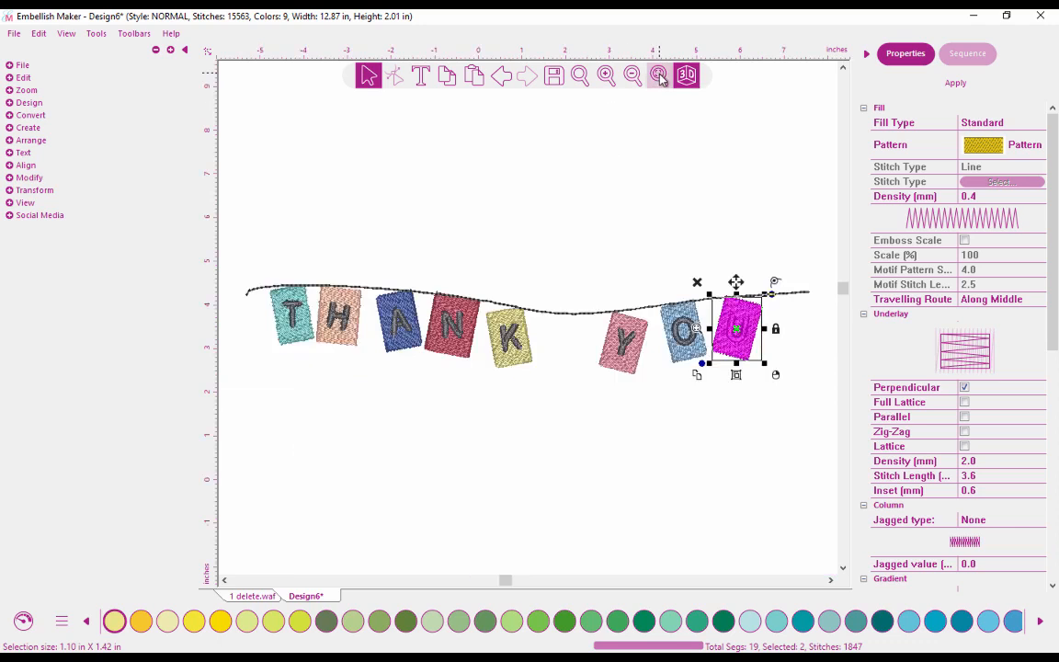
{"action": "left_click", "coordinate": [599, 195]}
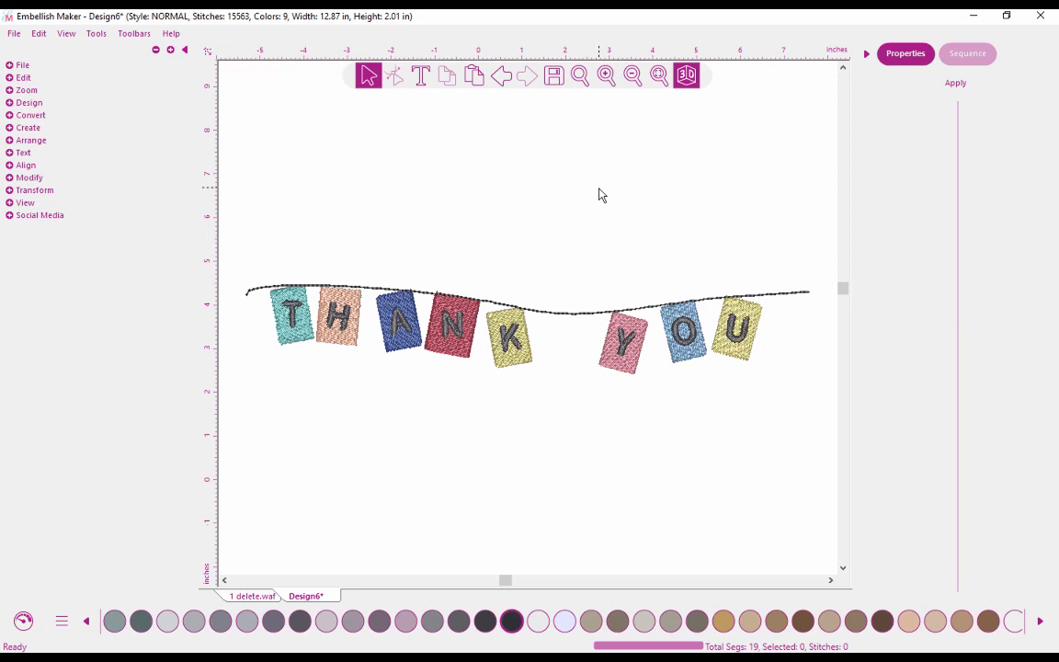
Shift the K, N, A, H and T tiles slightly to the right along the string to refine their spacing
{"action": "left_click_drag", "start_coordinate": [508, 336], "coordinate": [472, 331]}
{"action": "left_click_drag", "start_coordinate": [405, 321], "coordinate": [357, 313]}
{"action": "left_click_drag", "start_coordinate": [290, 312], "coordinate": [303, 315]}
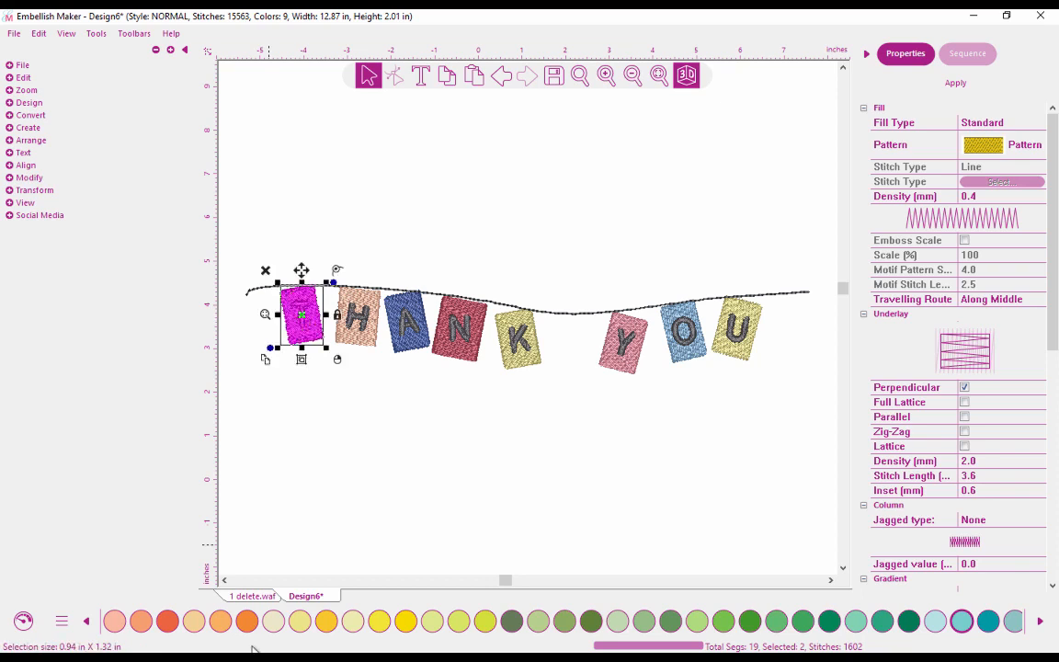
Examine in the 1 delete.waf sample design how the T, H and A tiles hang from the string
{"action": "left_click", "coordinate": [262, 598]}
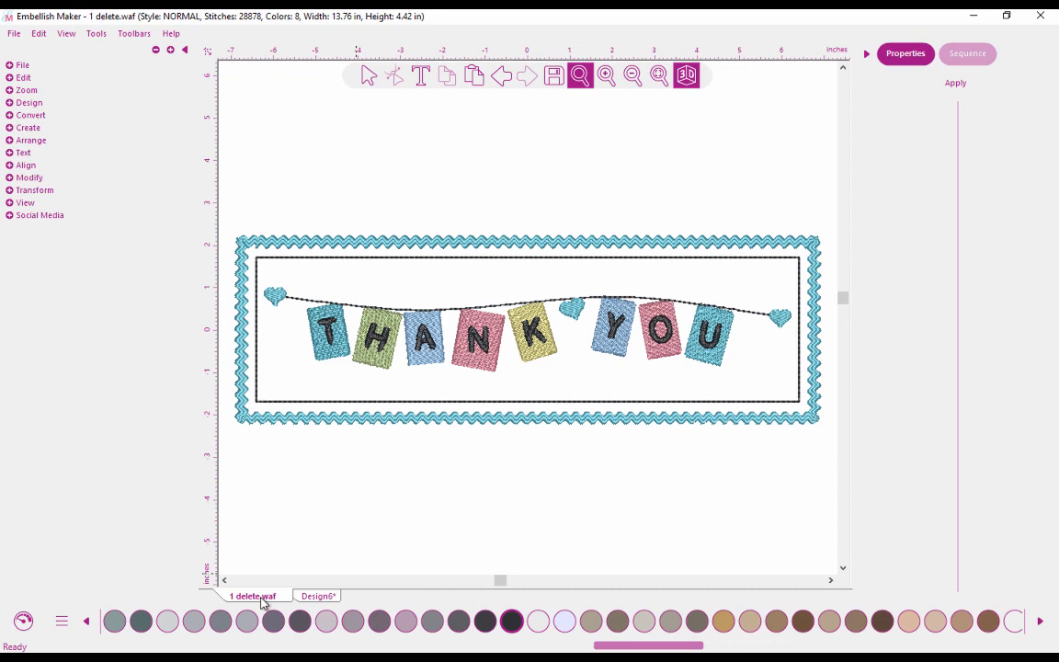
{"action": "left_click", "coordinate": [580, 75]}
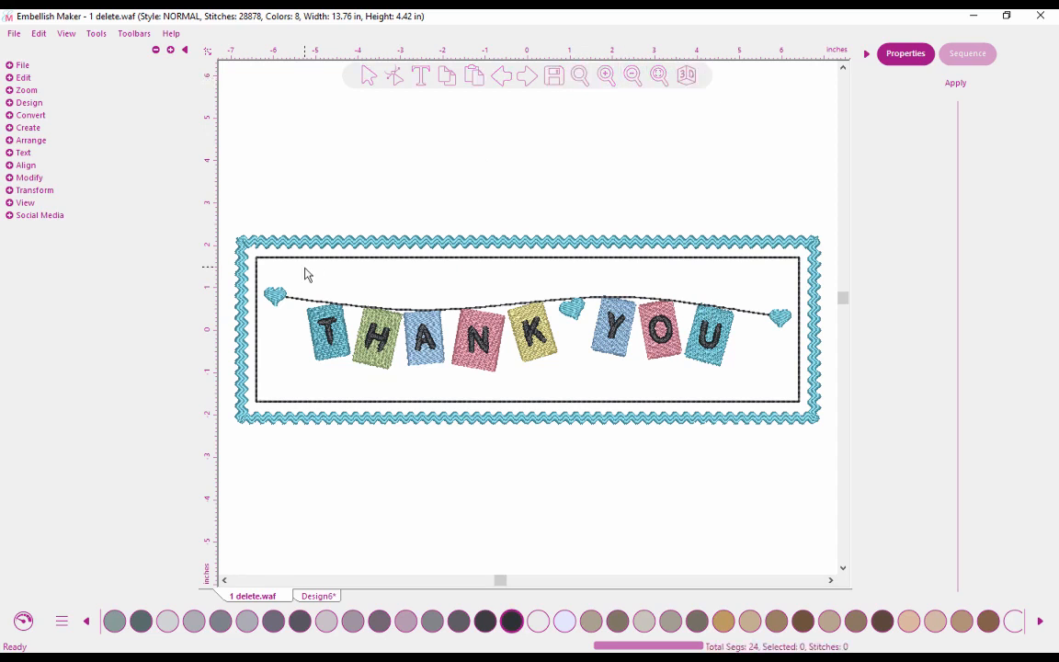
{"action": "left_click", "coordinate": [581, 76]}
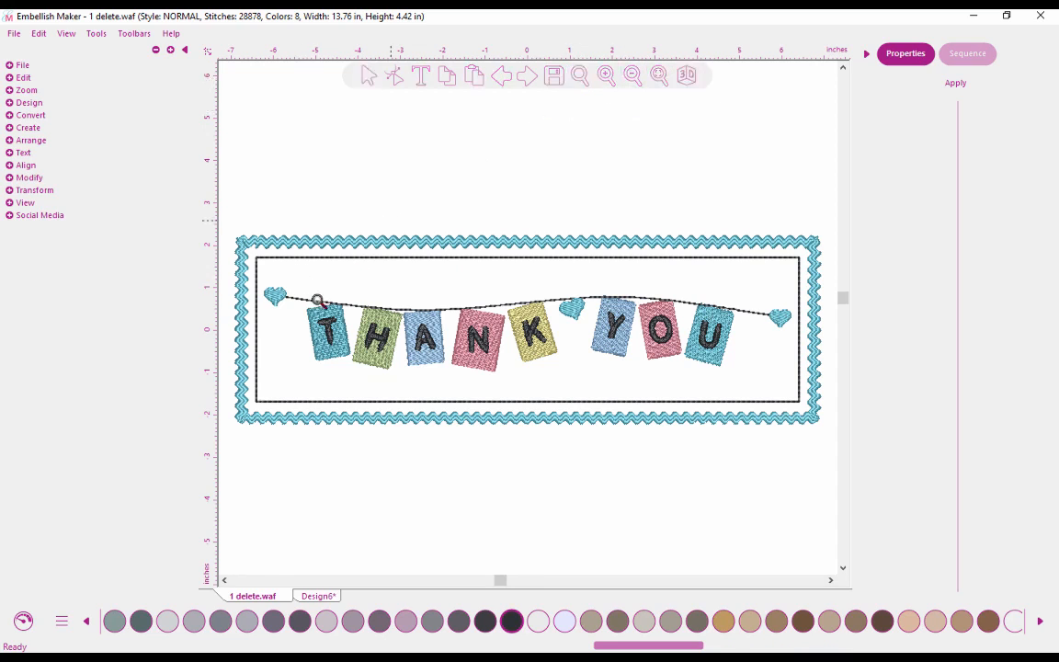
{"action": "left_click_drag", "start_coordinate": [317, 300], "coordinate": [436, 343]}
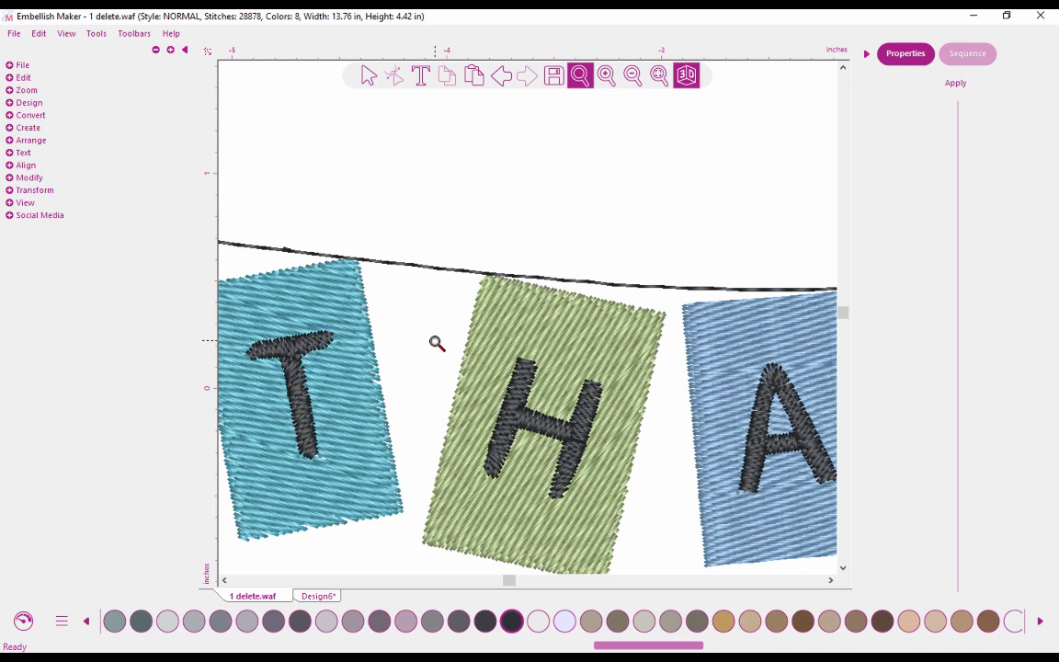
{"action": "left_click", "coordinate": [659, 75]}
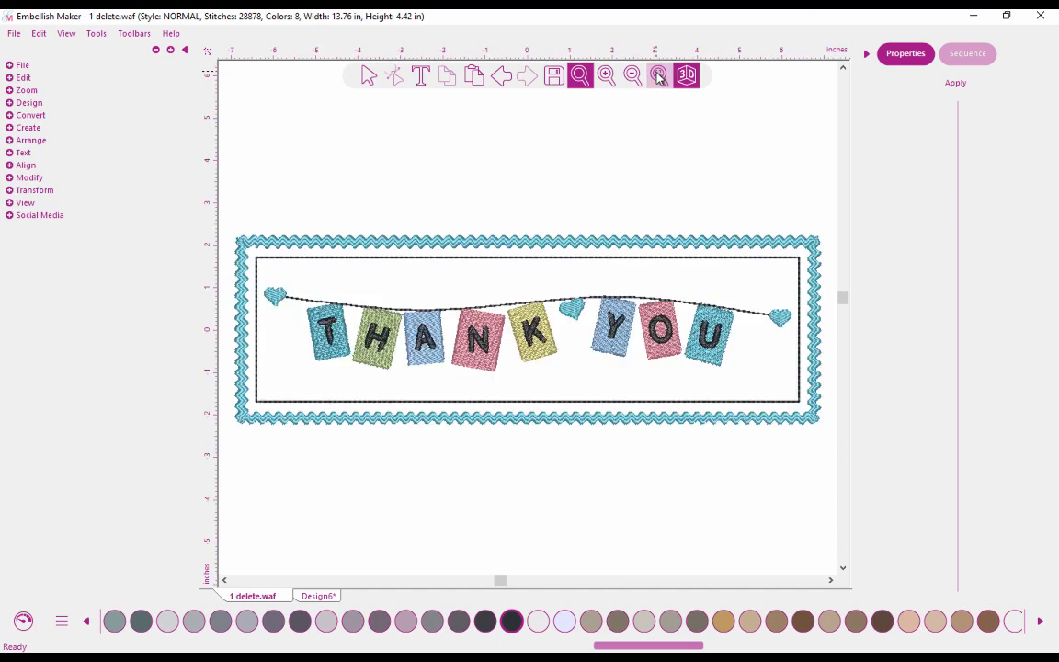
{"action": "left_click", "coordinate": [368, 75]}
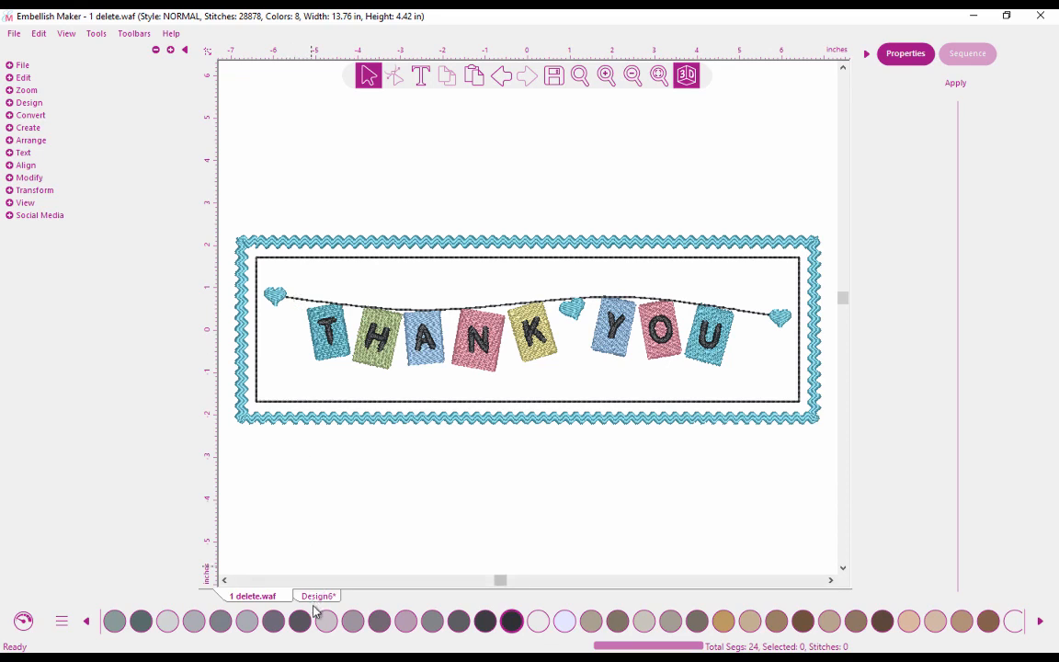
In Design6, insert the Custom 5c heart outline, shrink it to about 0.67 by 0.58 in, and place it under the string between K and Y
{"action": "left_click", "coordinate": [313, 597]}
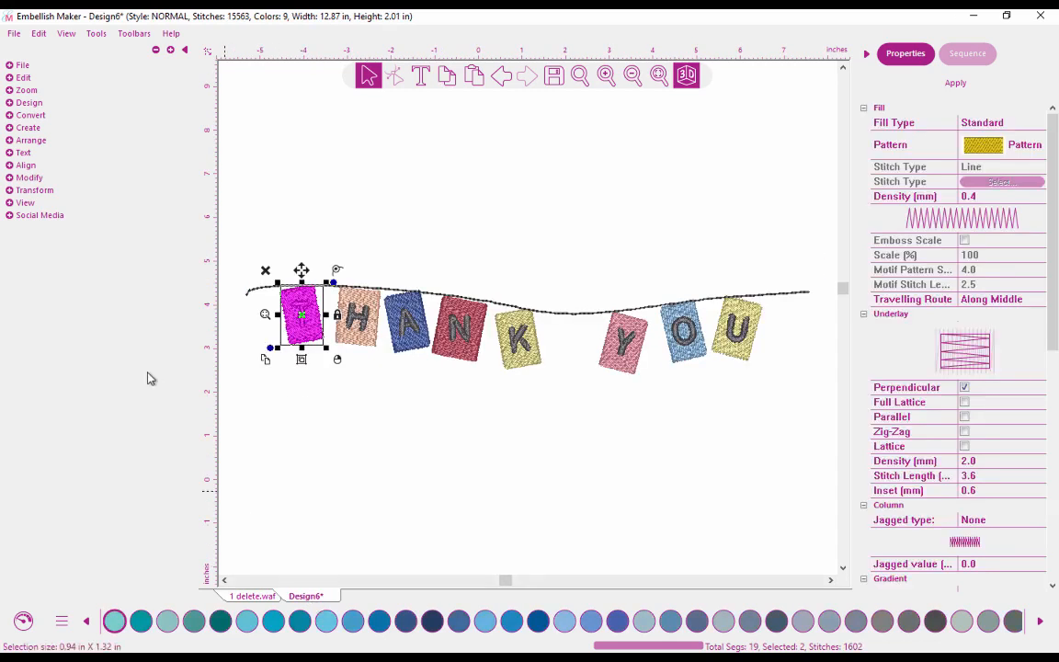
{"action": "left_click", "coordinate": [241, 150]}
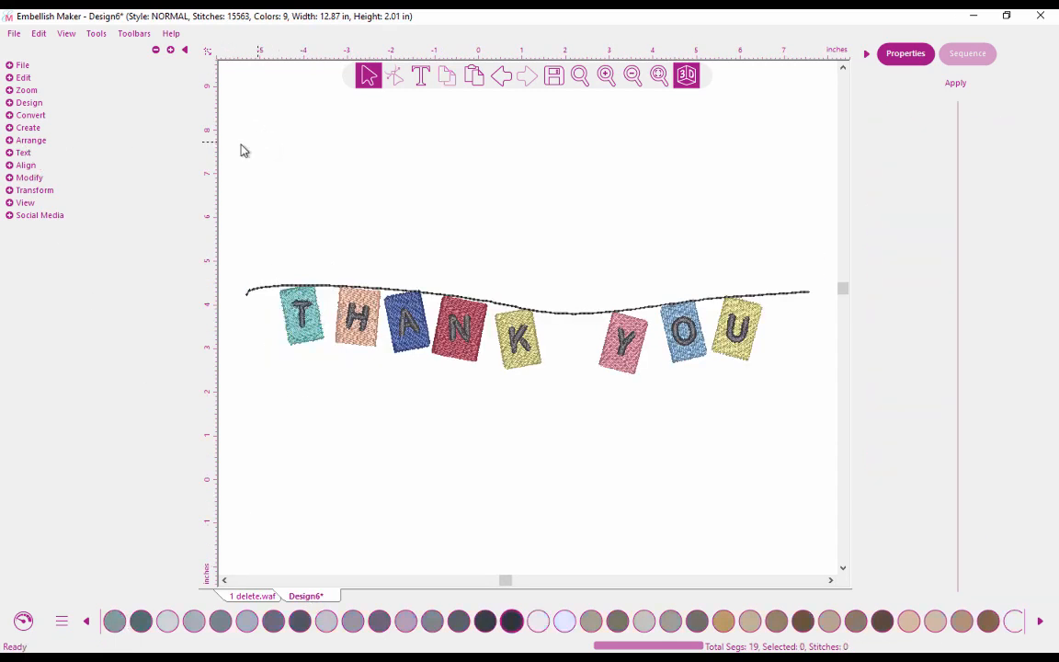
{"action": "left_click", "coordinate": [25, 105]}
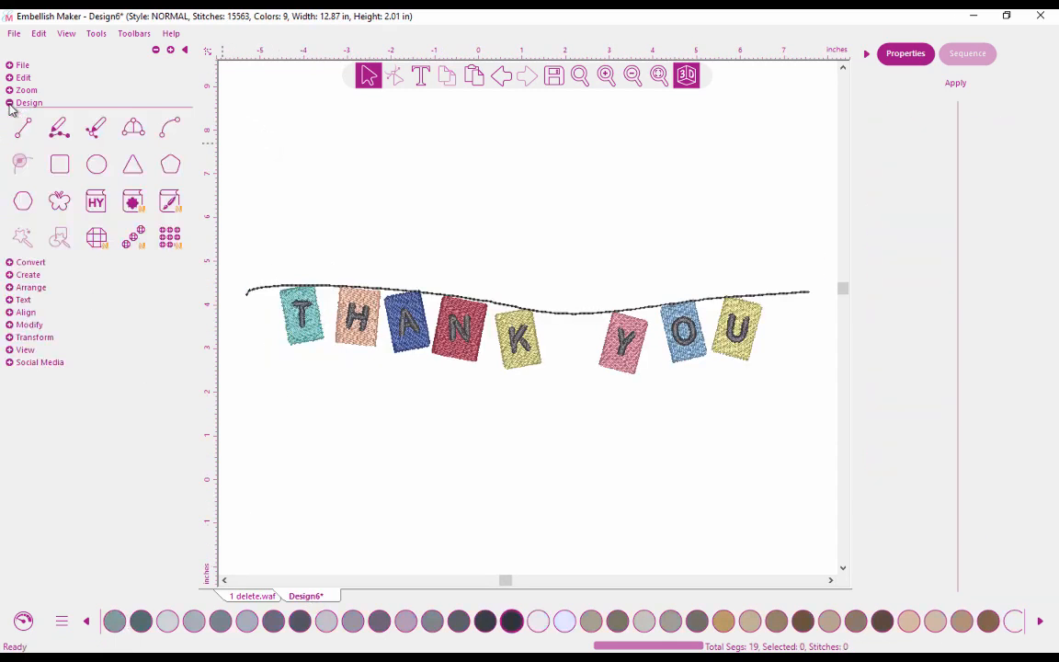
{"action": "left_click", "coordinate": [60, 202]}
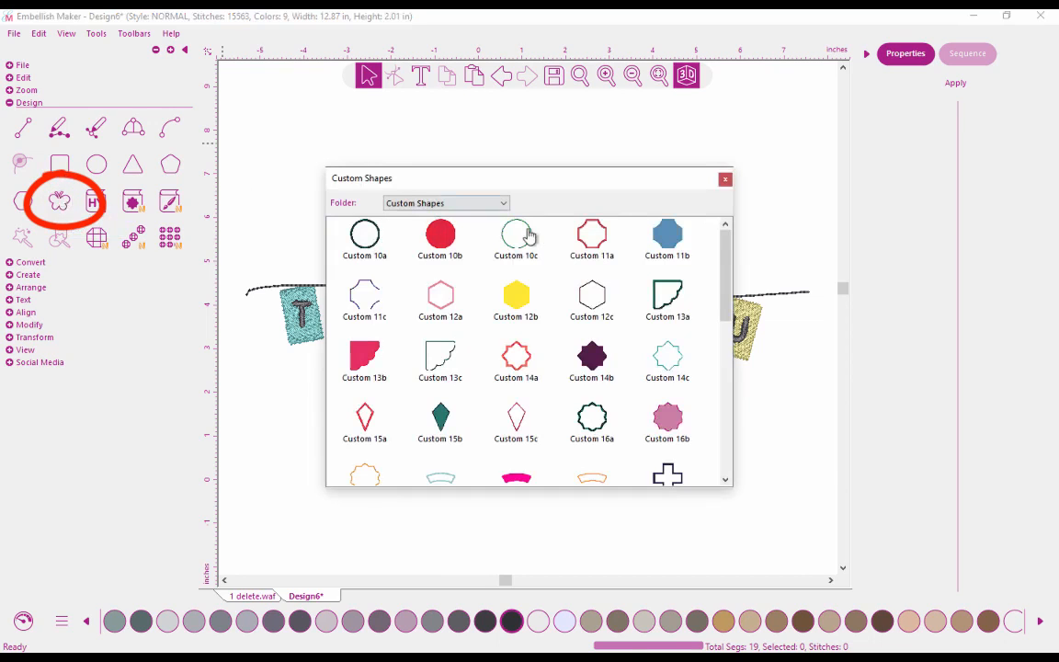
{"action": "left_click_drag", "start_coordinate": [727, 284], "coordinate": [725, 419]}
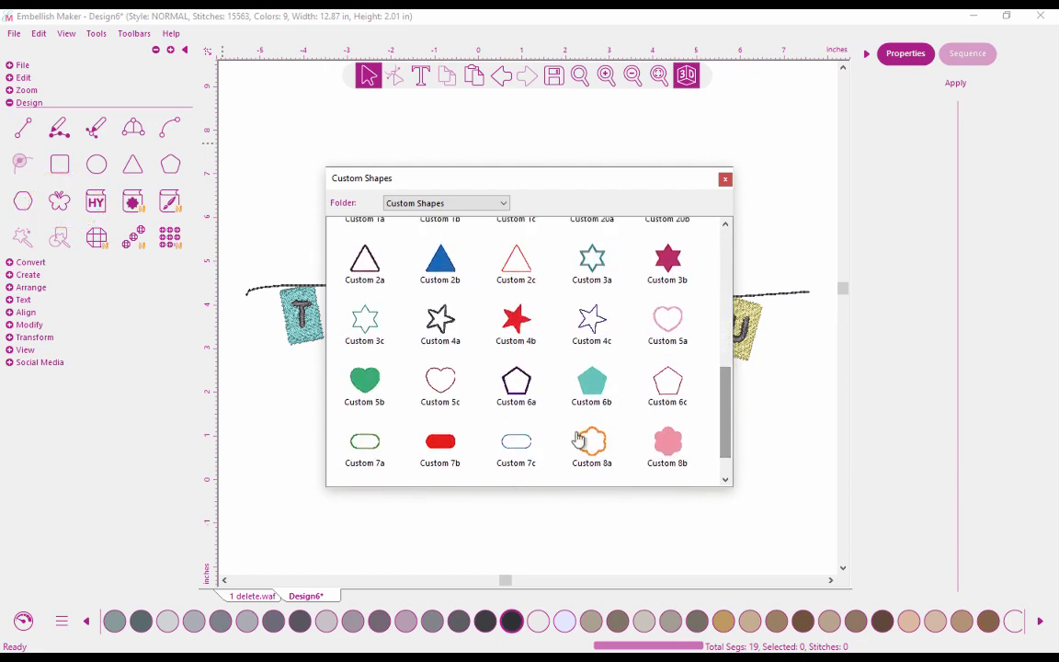
{"action": "double_click", "coordinate": [442, 379]}
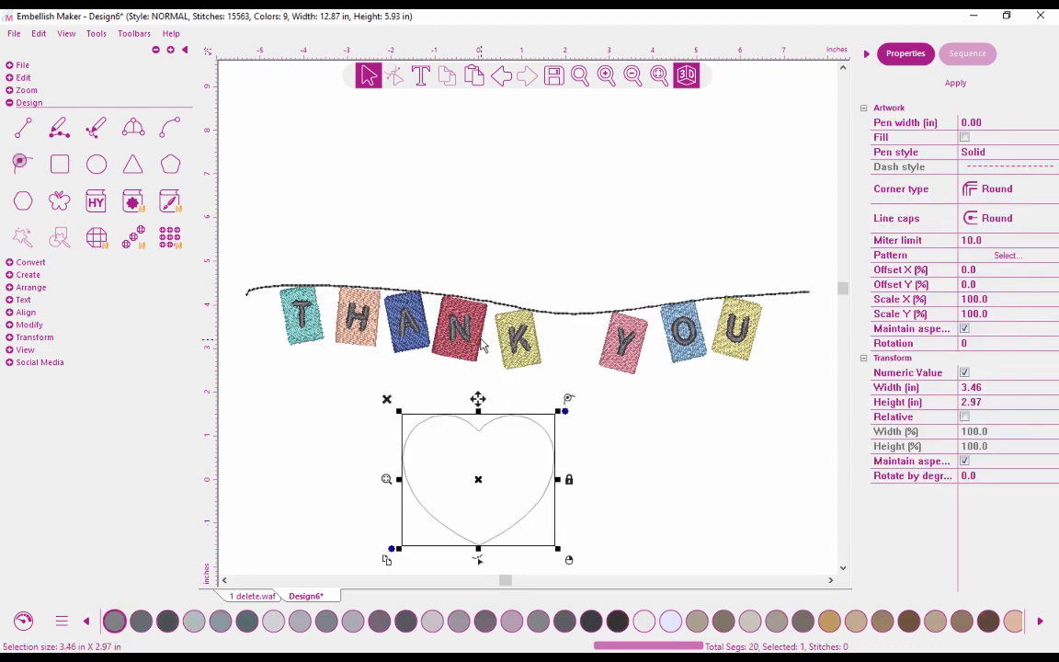
{"action": "left_click_drag", "start_coordinate": [558, 411], "coordinate": [571, 329]}
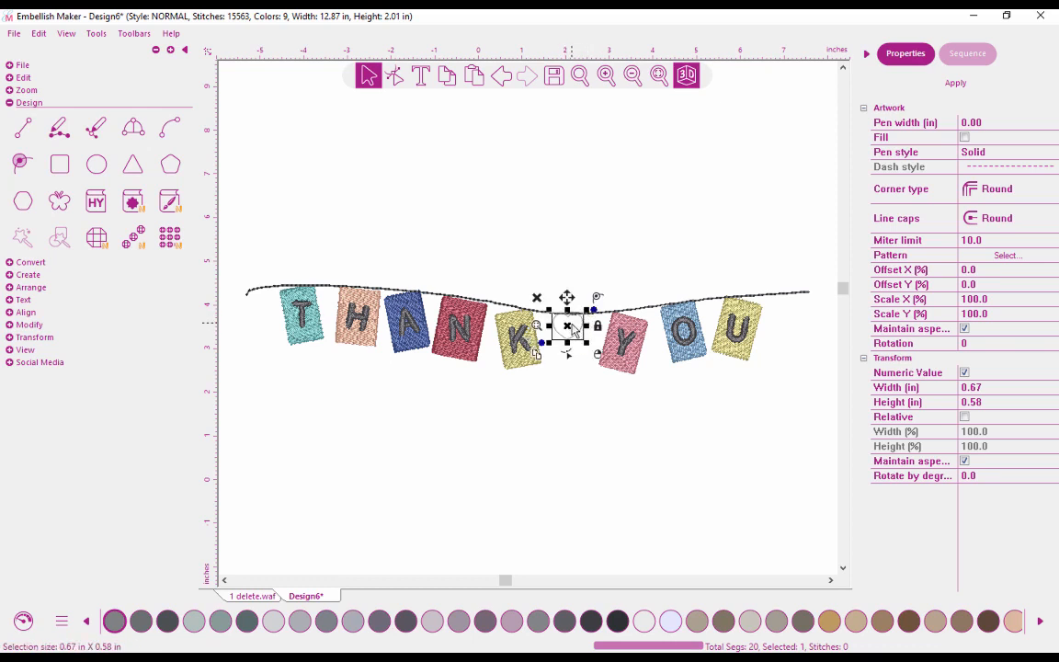
Find the Pink Flambe thread in the palette by name and apply it to the heart outline
{"action": "left_click", "coordinate": [579, 75]}
{"action": "left_click_drag", "start_coordinate": [549, 289], "coordinate": [595, 366]}
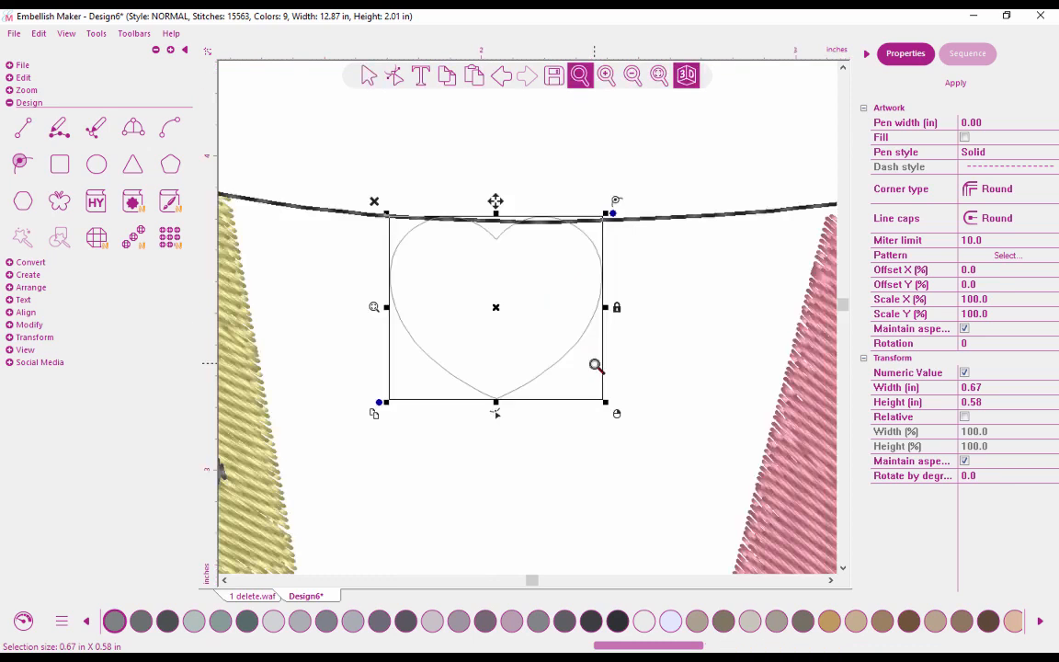
{"action": "left_click", "coordinate": [368, 76]}
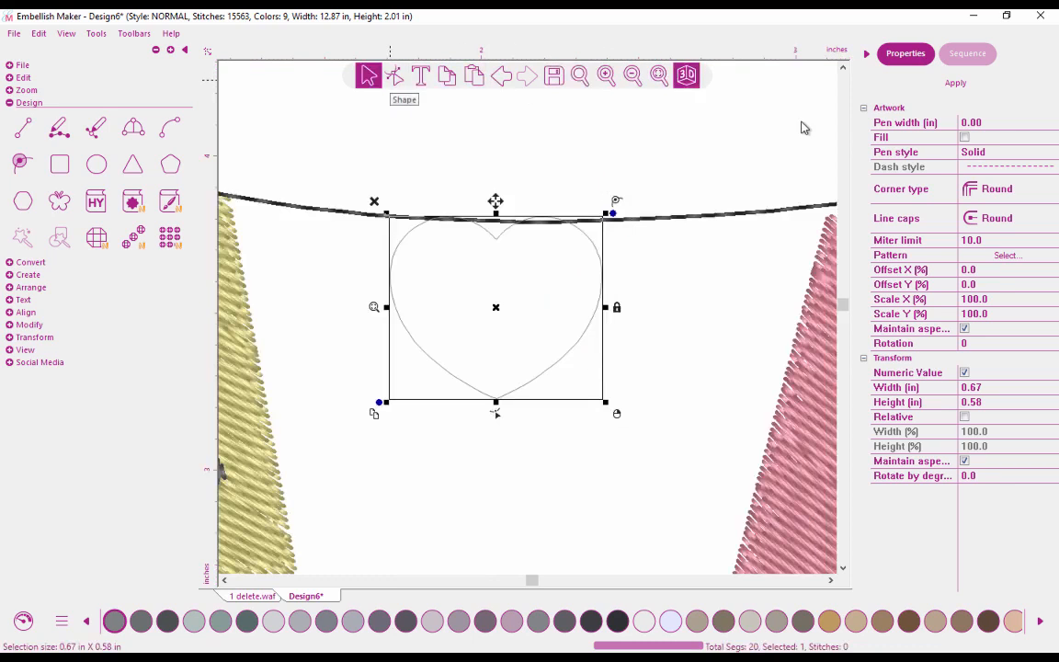
{"action": "left_click", "coordinate": [967, 53]}
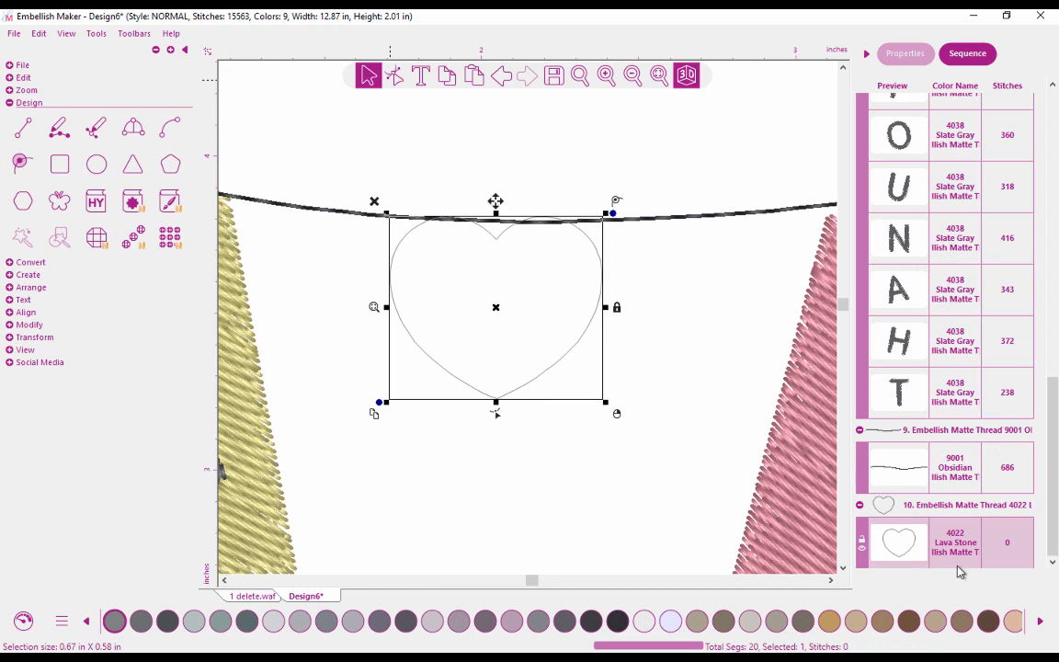
{"action": "left_click", "coordinate": [63, 625]}
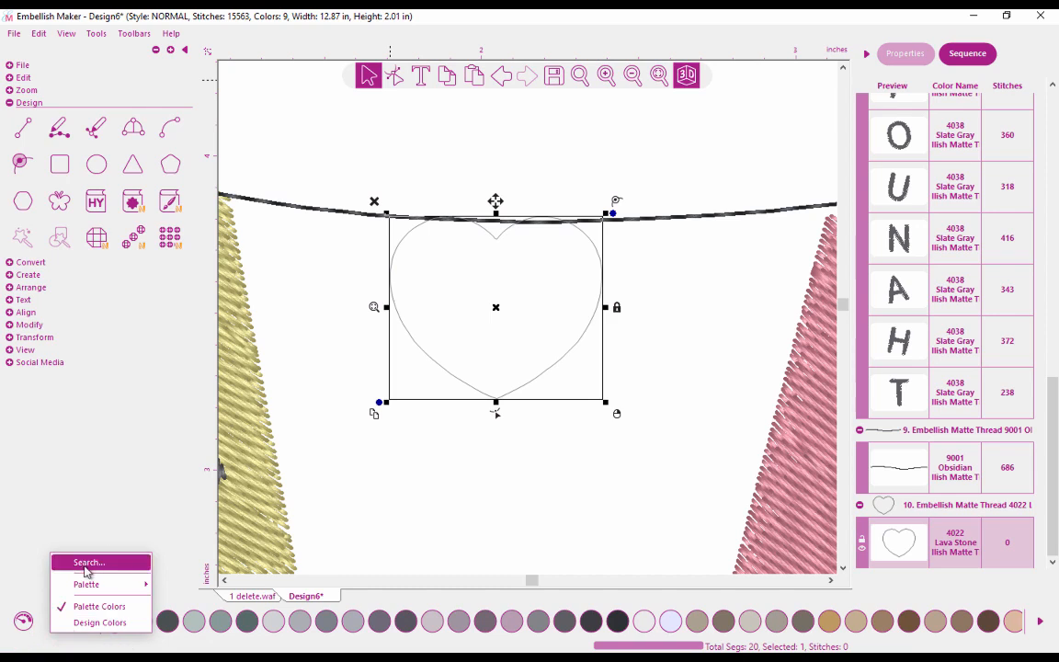
{"action": "left_click", "coordinate": [89, 563]}
{"action": "type", "text": "pink"}
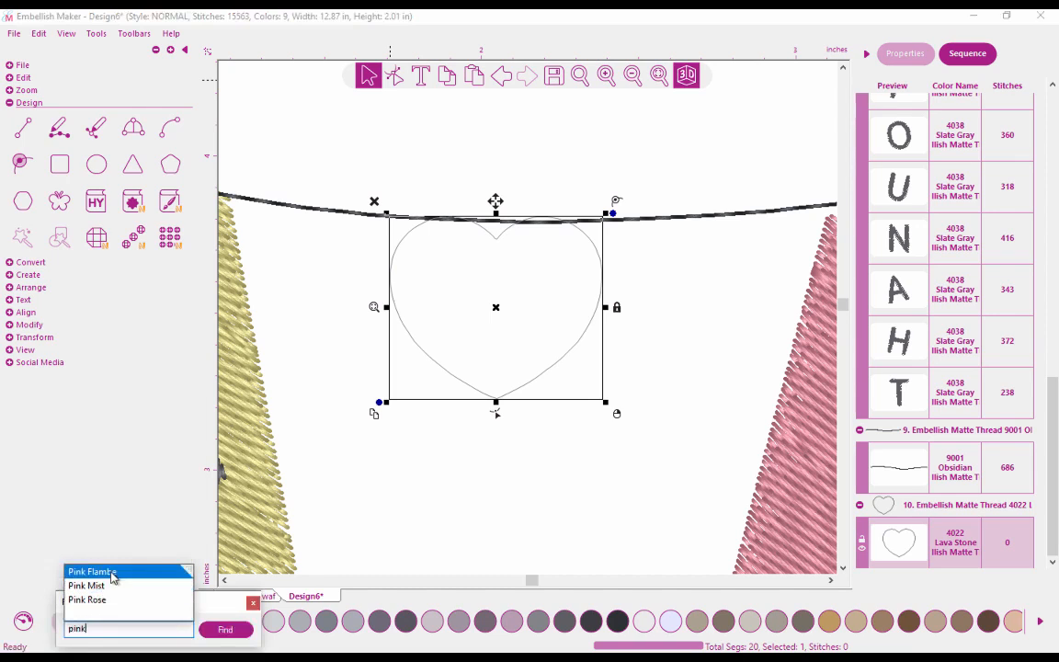
{"action": "left_click", "coordinate": [110, 572]}
{"action": "left_click", "coordinate": [221, 630]}
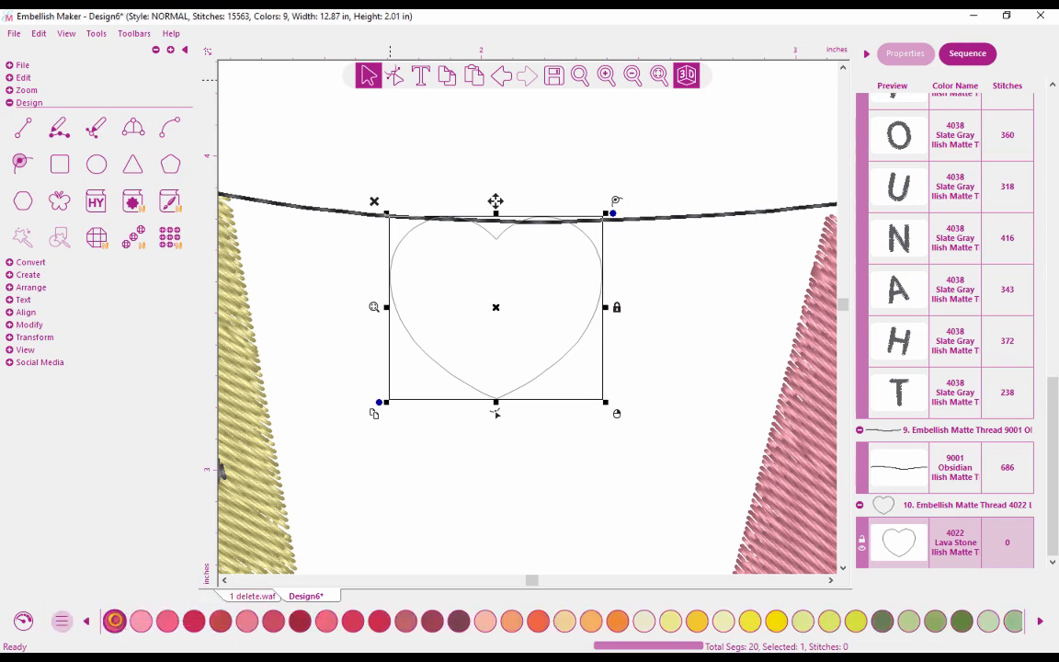
{"action": "left_click", "coordinate": [115, 622]}
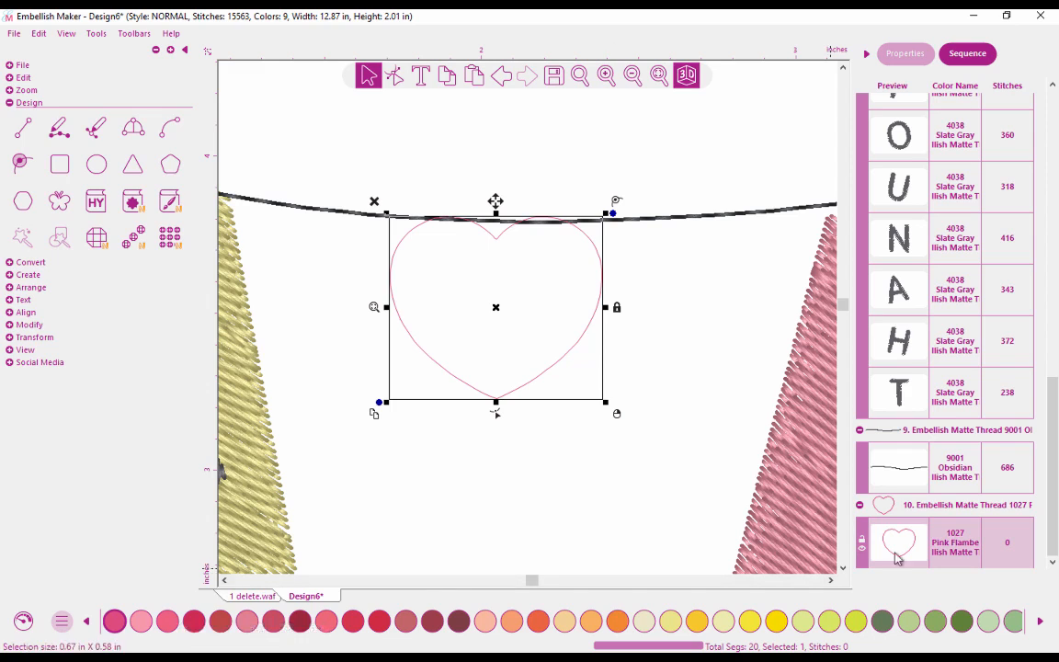
Collapse all color groups in the stitch sequence and expand only the pink heart's group to check its stitch count
{"action": "right_click", "coordinate": [926, 443]}
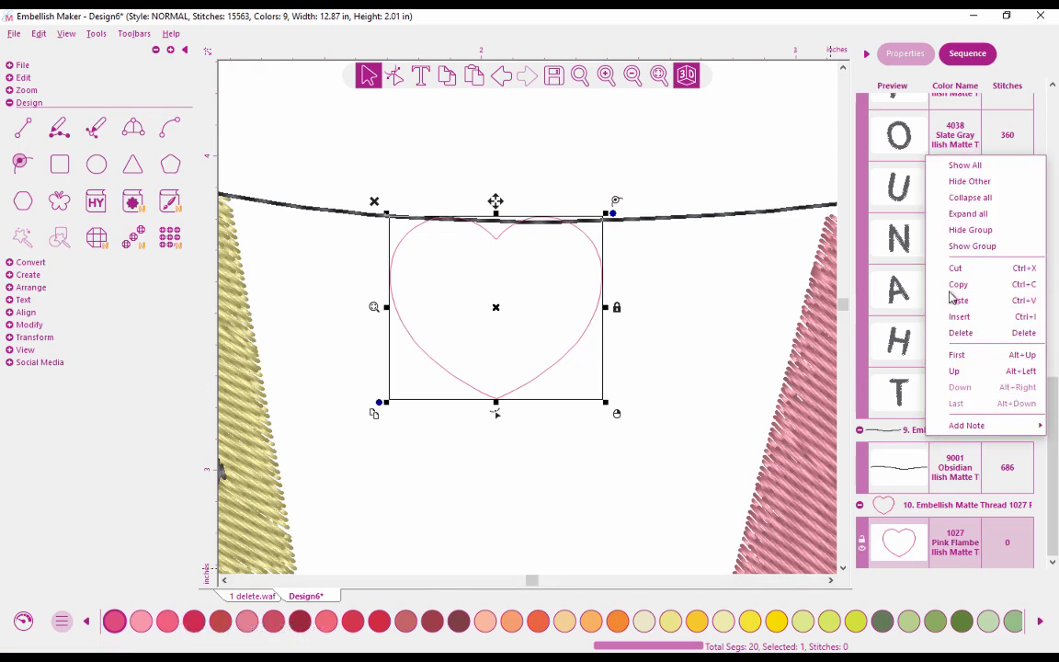
{"action": "left_click", "coordinate": [954, 197]}
{"action": "left_click", "coordinate": [941, 319]}
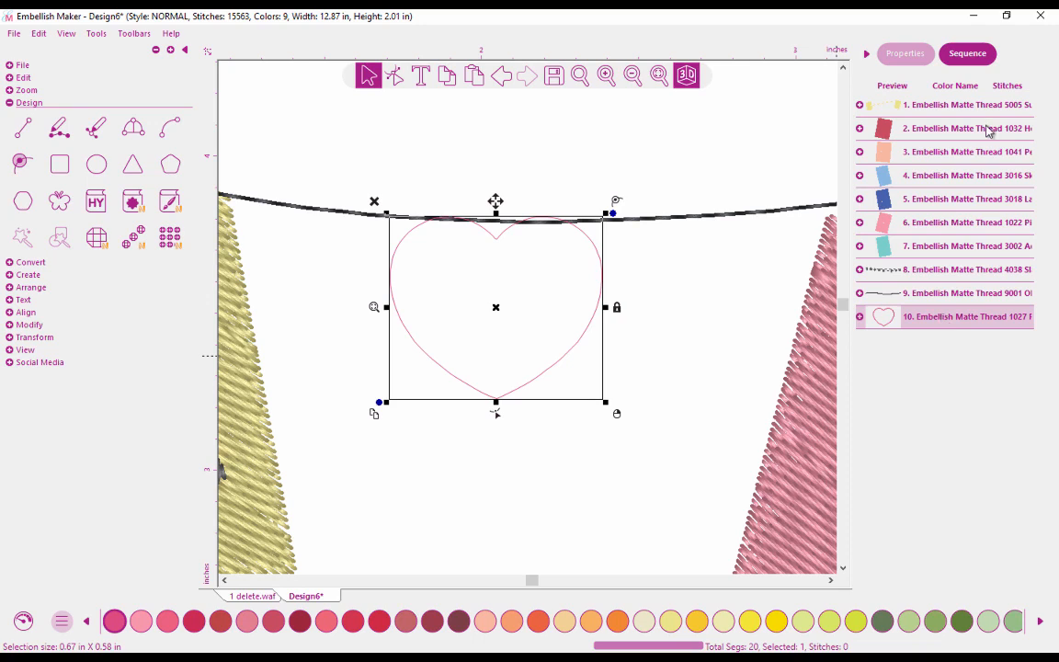
{"action": "left_click", "coordinate": [860, 317]}
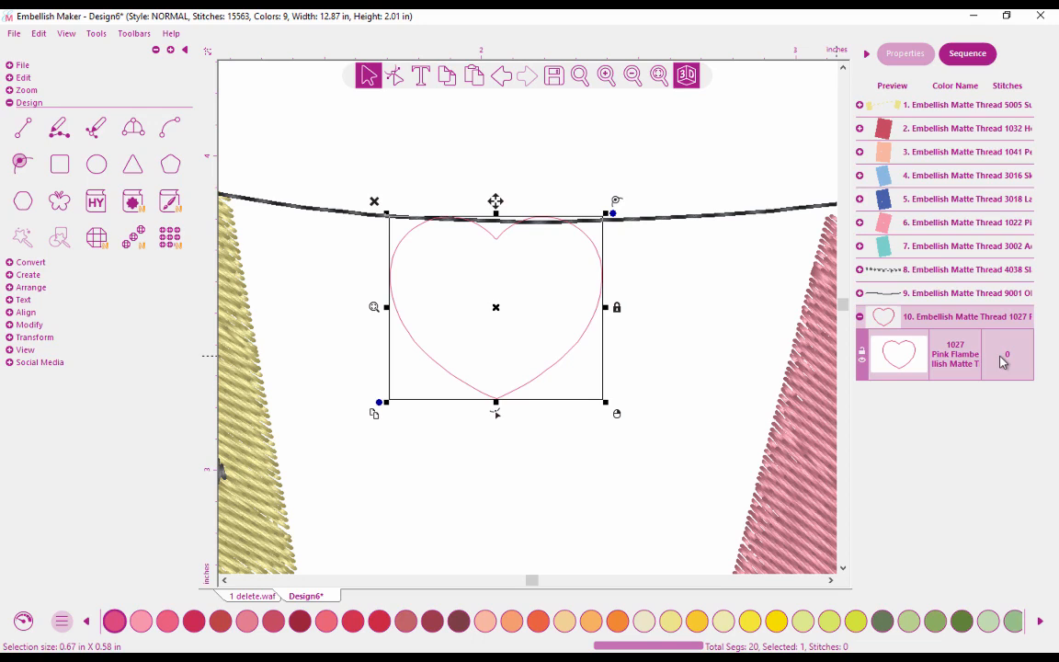
Convert the pink heart outline between K and Y into a solid fill-stitched heart
{"action": "left_click", "coordinate": [10, 103]}
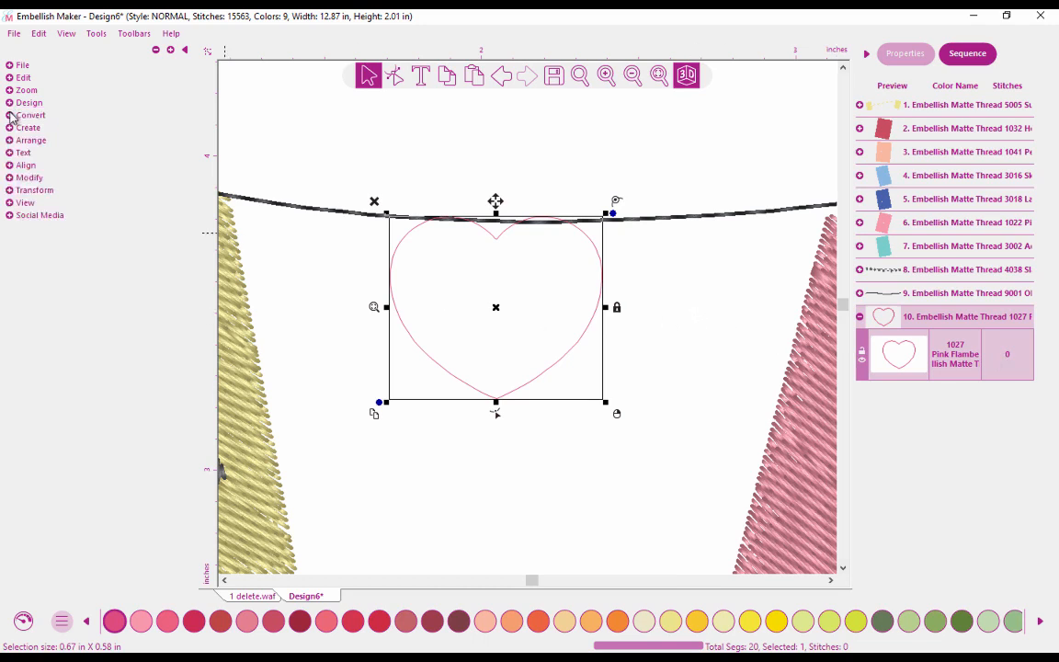
{"action": "left_click", "coordinate": [10, 115]}
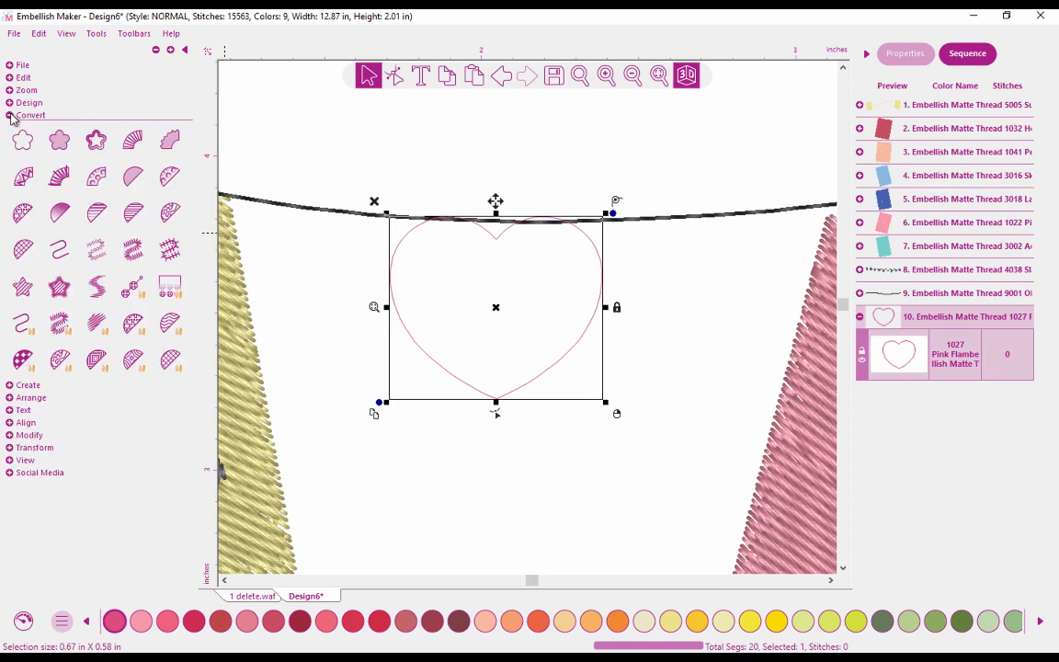
{"action": "left_click", "coordinate": [133, 177]}
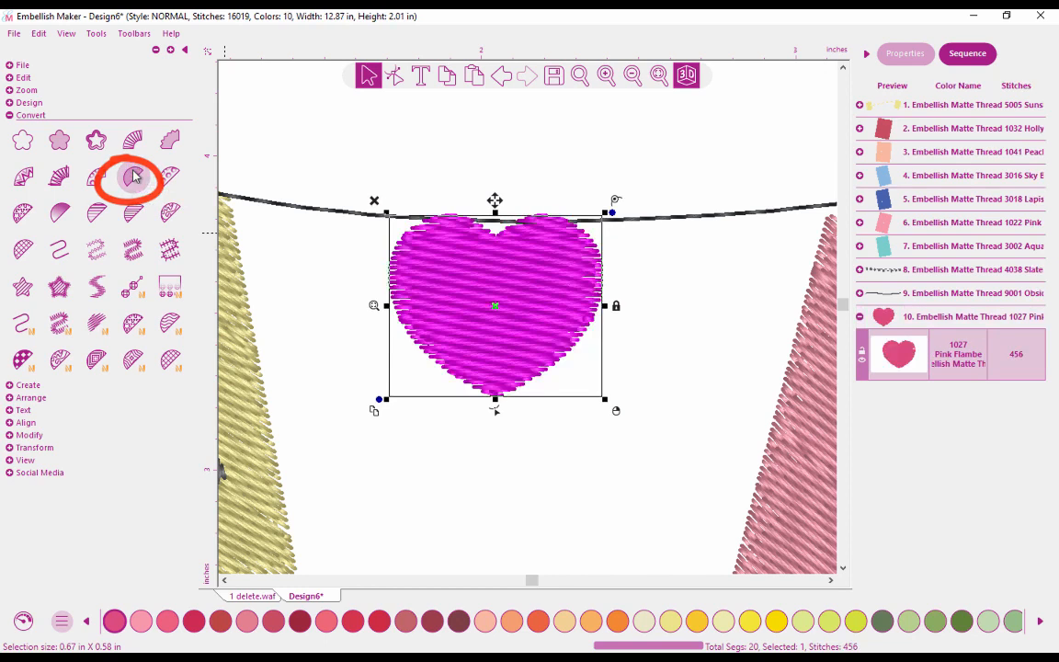
{"action": "left_click", "coordinate": [518, 138]}
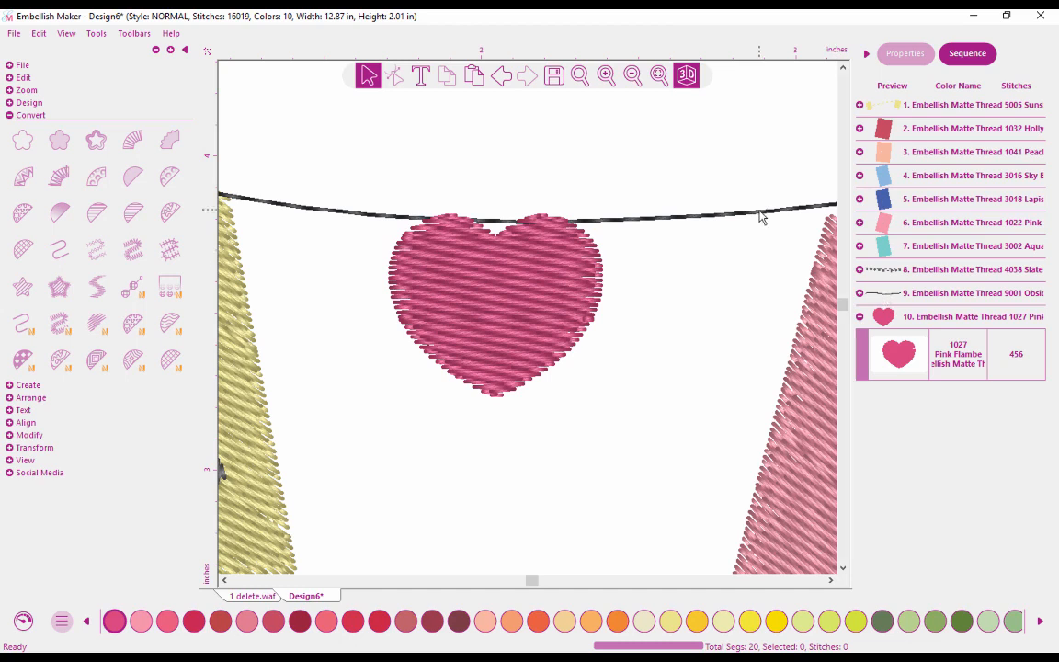
{"action": "left_click", "coordinate": [660, 76]}
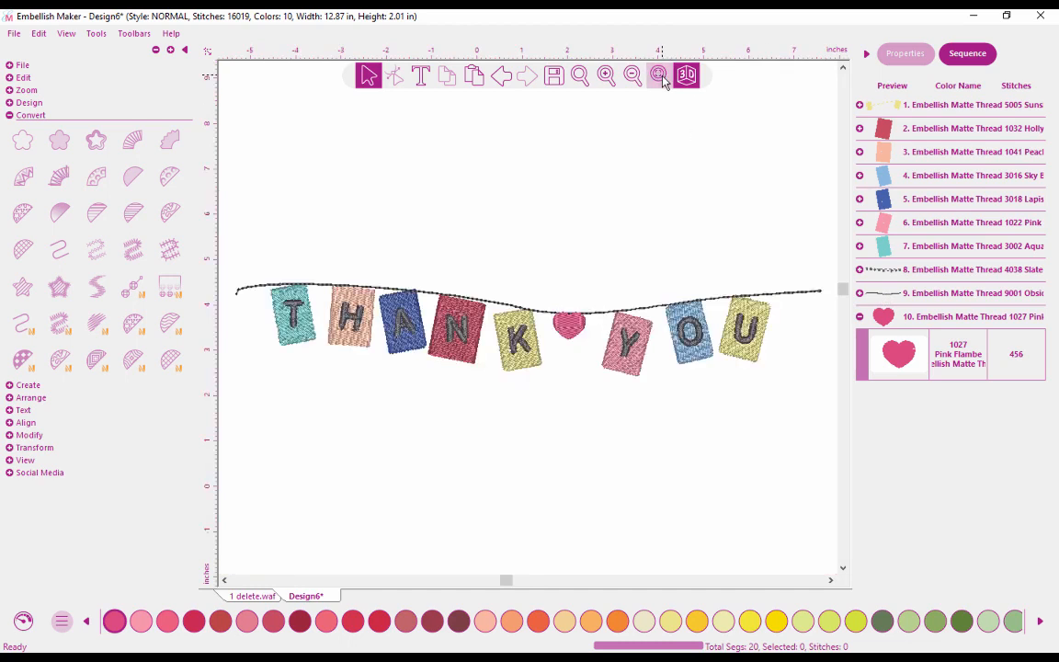
Shift the filled heart slightly so it hangs just under the string between K and Y
{"action": "left_click", "coordinate": [581, 330]}
{"action": "left_click_drag", "start_coordinate": [596, 310], "coordinate": [579, 338]}
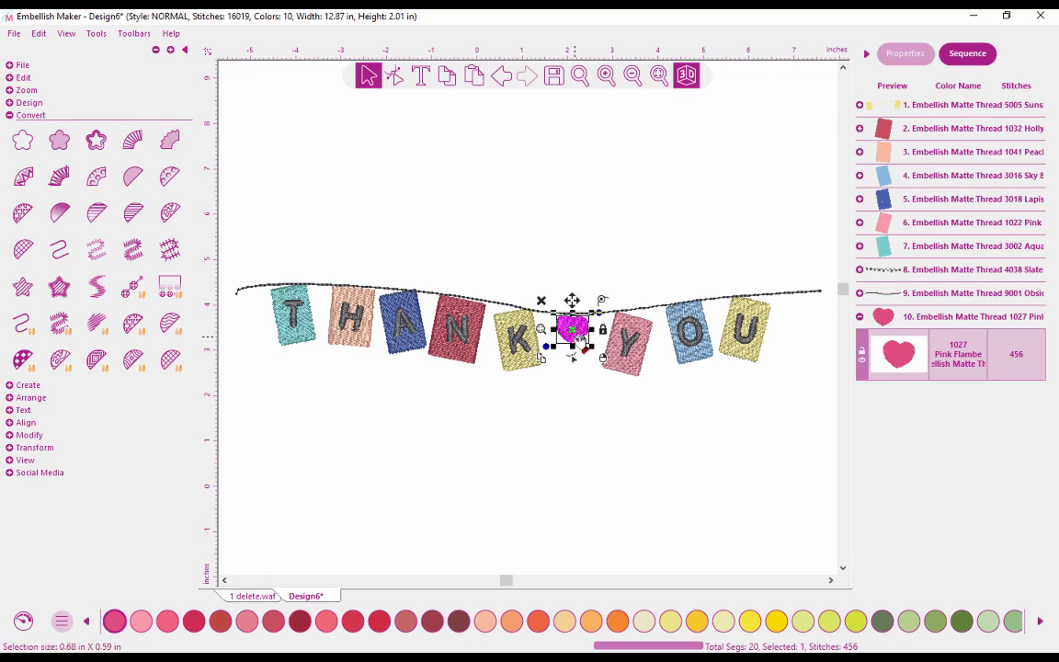
{"action": "left_click", "coordinate": [566, 394]}
Duplicate the middle heart and place the copy at the string's left end, beside the T tile
{"action": "left_click", "coordinate": [574, 338]}
{"action": "left_click", "coordinate": [473, 78]}
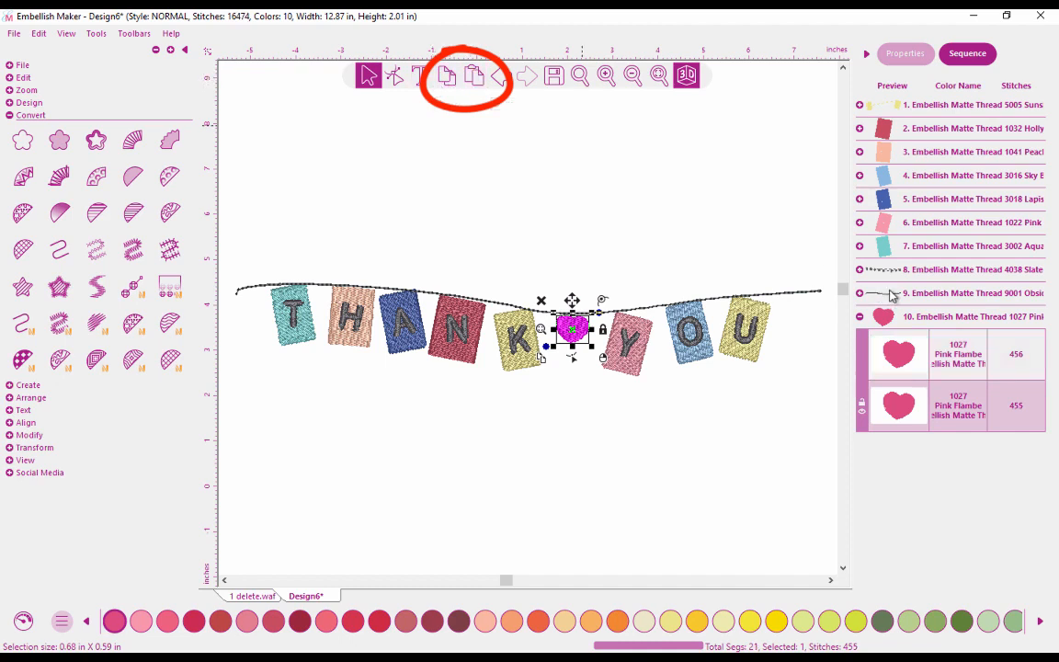
{"action": "left_click", "coordinate": [861, 318]}
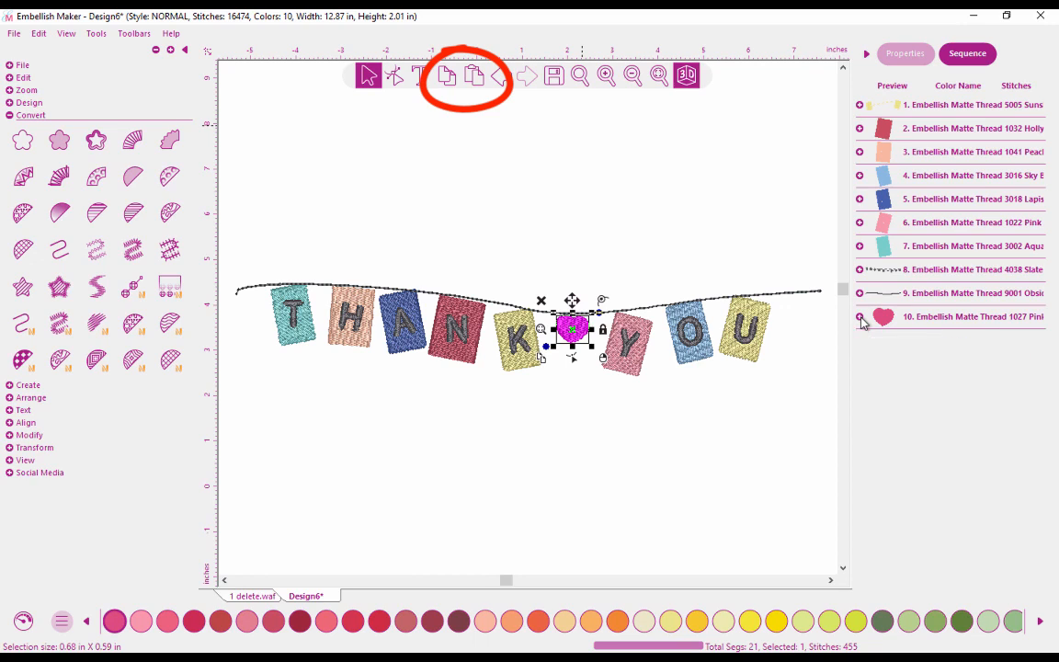
{"action": "left_click", "coordinate": [860, 317]}
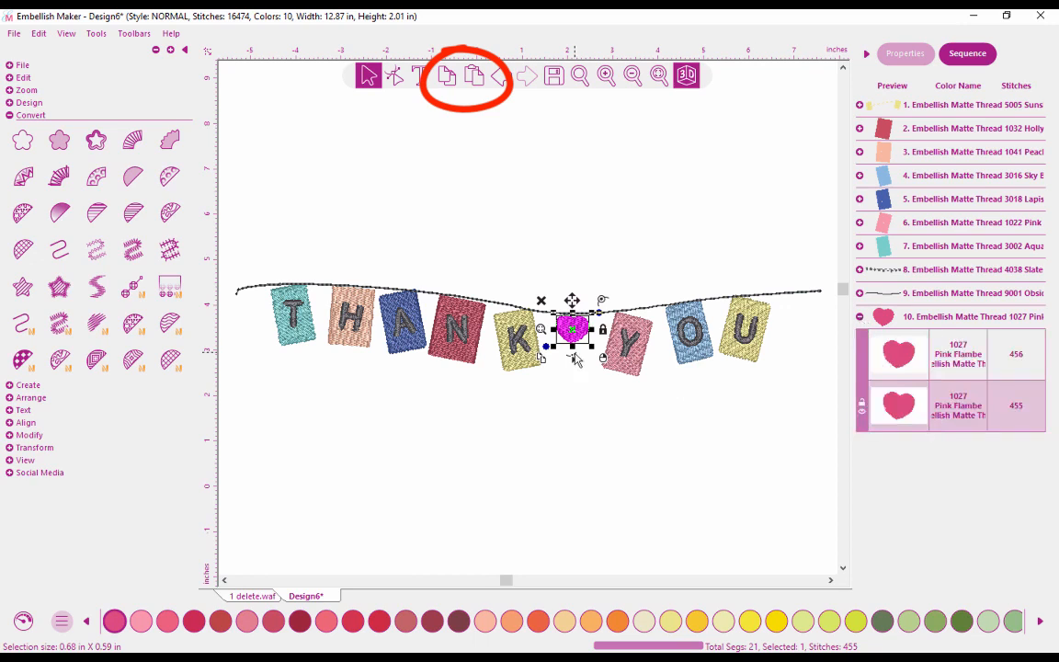
{"action": "left_click_drag", "start_coordinate": [572, 329], "coordinate": [232, 275]}
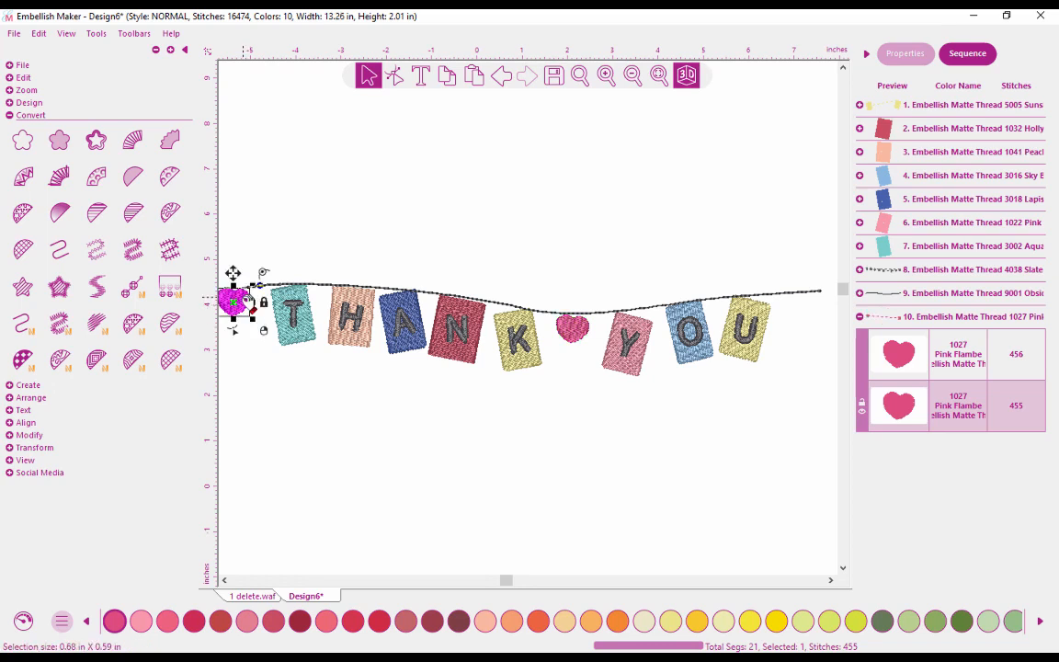
Paste another pink heart and place it at the string's right end, beyond the U tile
{"action": "left_click", "coordinate": [633, 76]}
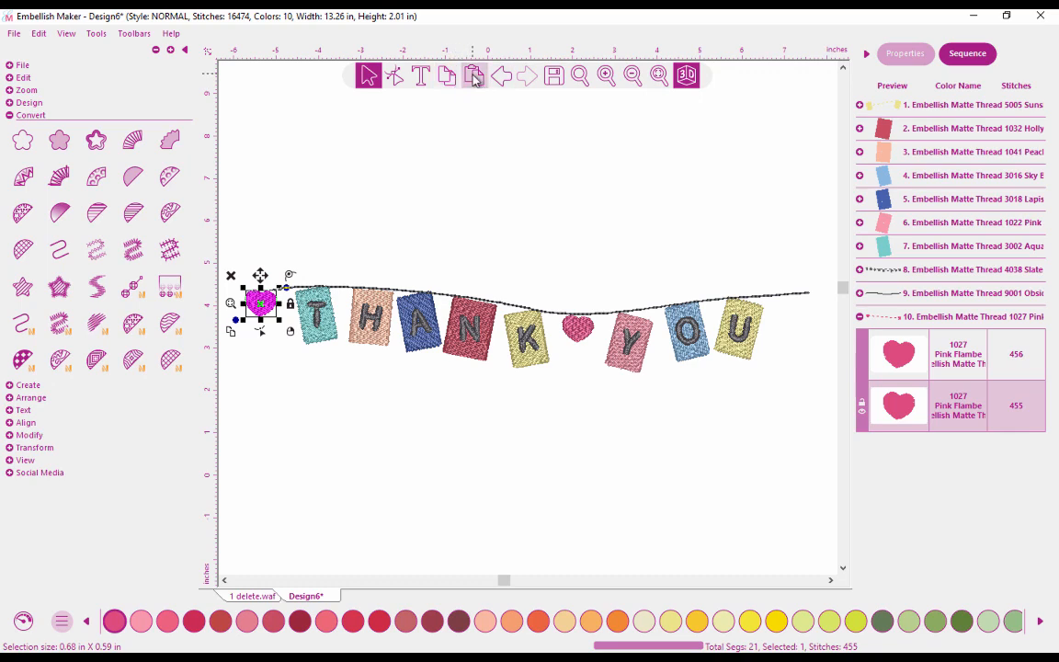
{"action": "left_click", "coordinate": [474, 76]}
{"action": "left_click_drag", "start_coordinate": [260, 303], "coordinate": [814, 305]}
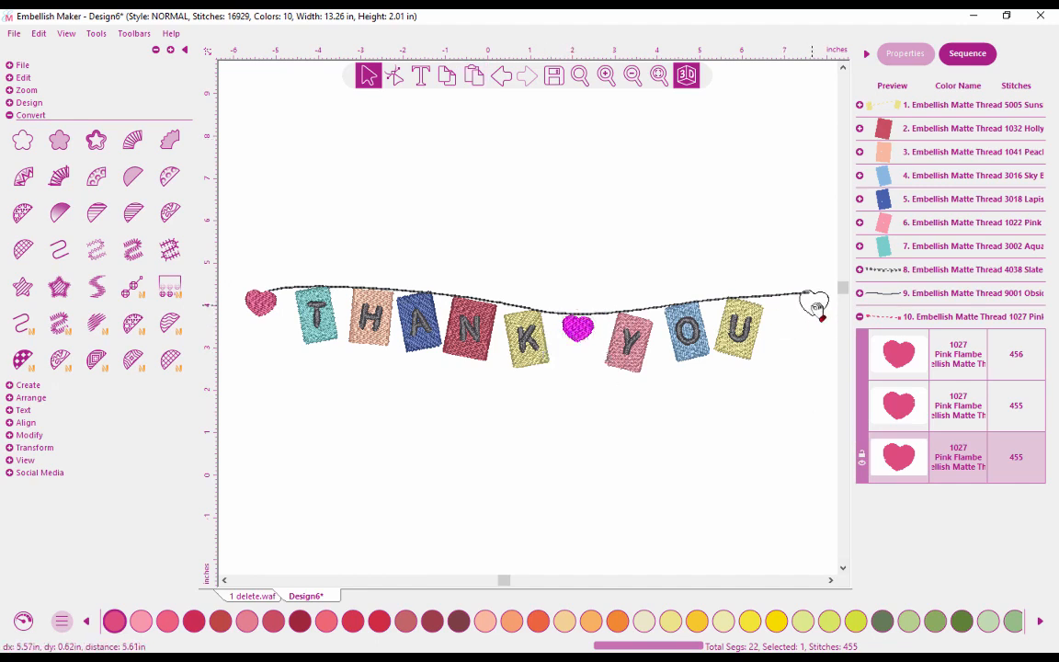
{"action": "left_click", "coordinate": [704, 421]}
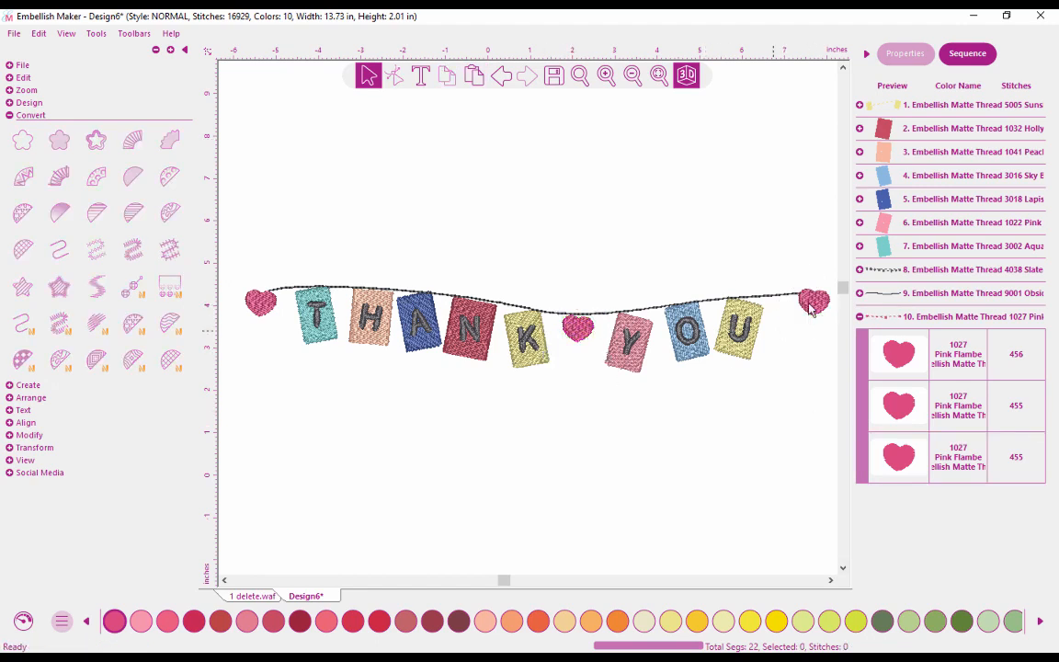
Nudge the right and left end hearts so each one meets its end of the string
{"action": "left_click_drag", "start_coordinate": [810, 308], "coordinate": [808, 305]}
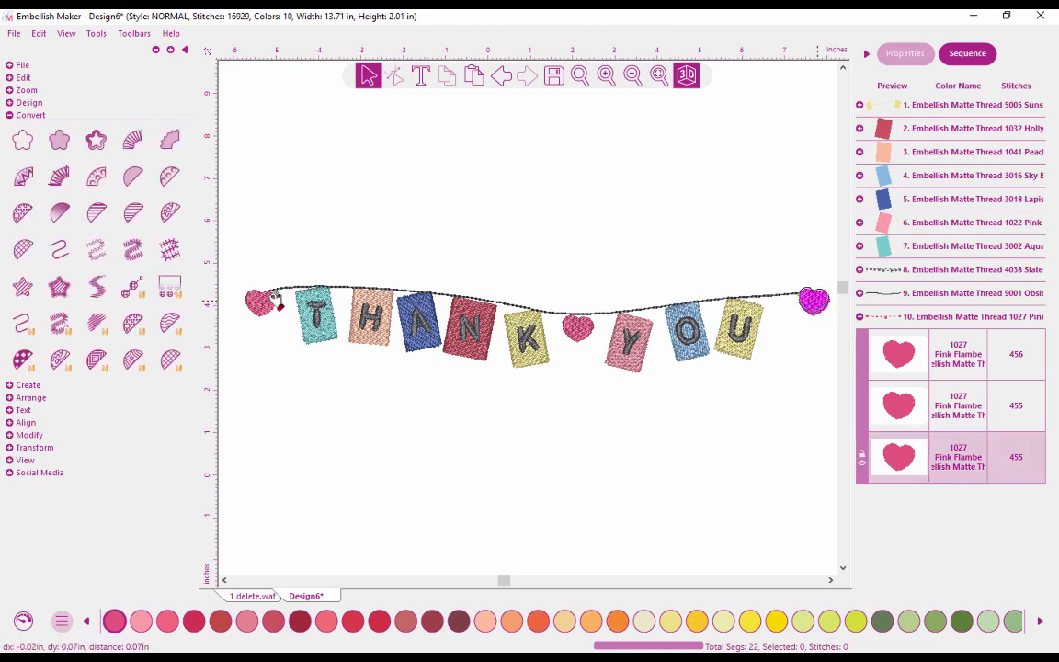
{"action": "left_click_drag", "start_coordinate": [262, 300], "coordinate": [252, 296]}
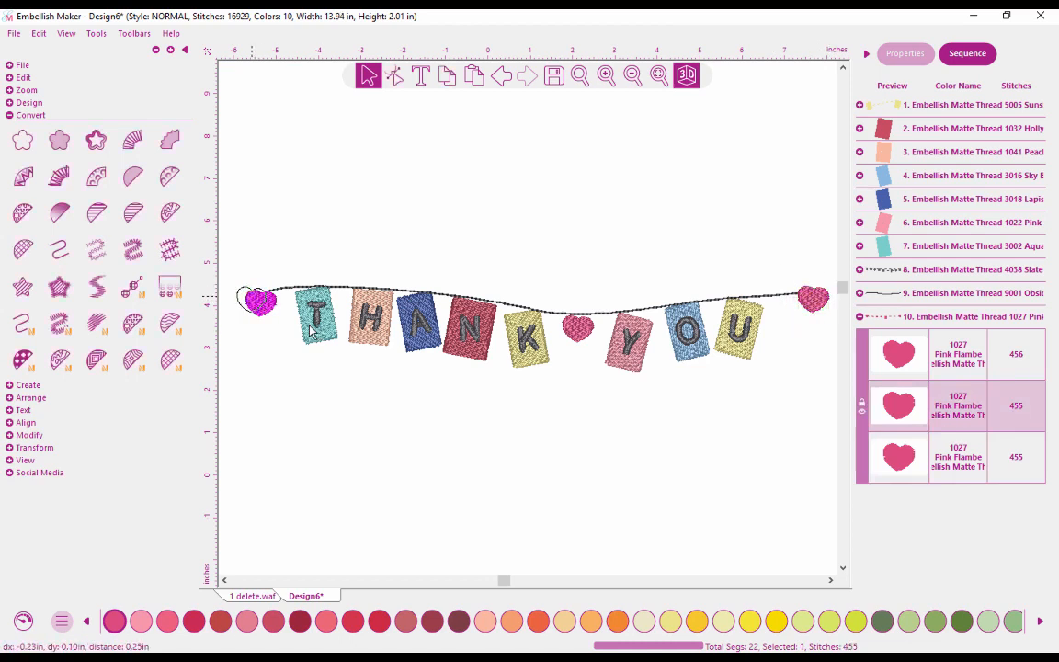
{"action": "left_click_drag", "start_coordinate": [311, 333], "coordinate": [311, 333]}
{"action": "left_click", "coordinate": [316, 387]}
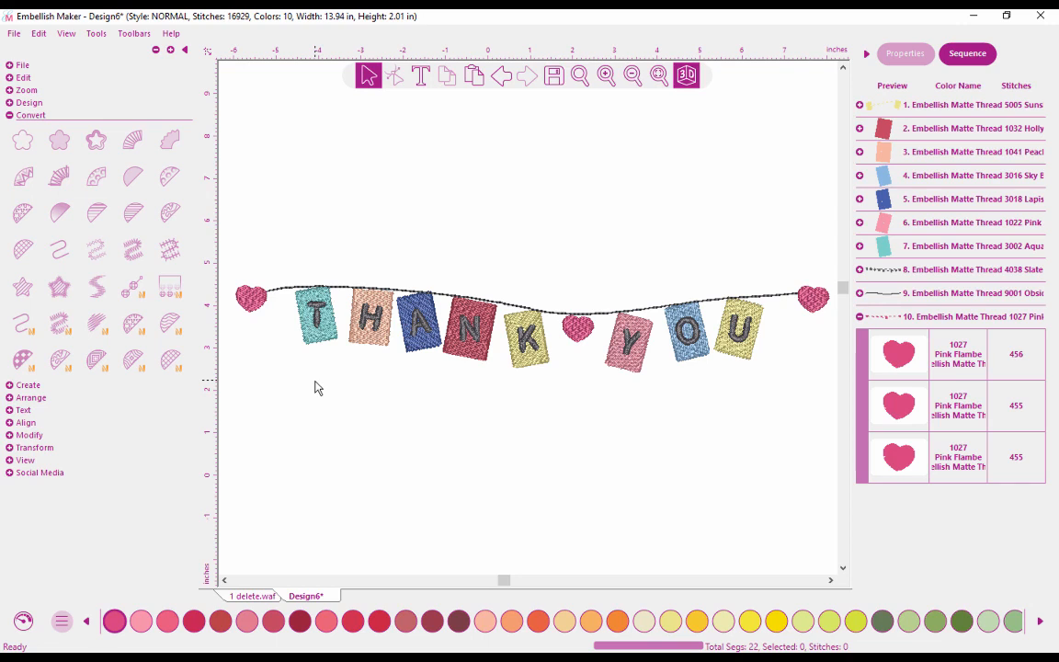
Examine how the border frames surround the banner in the 1 delete.waf sample, and return to Design6
{"action": "left_click", "coordinate": [251, 597]}
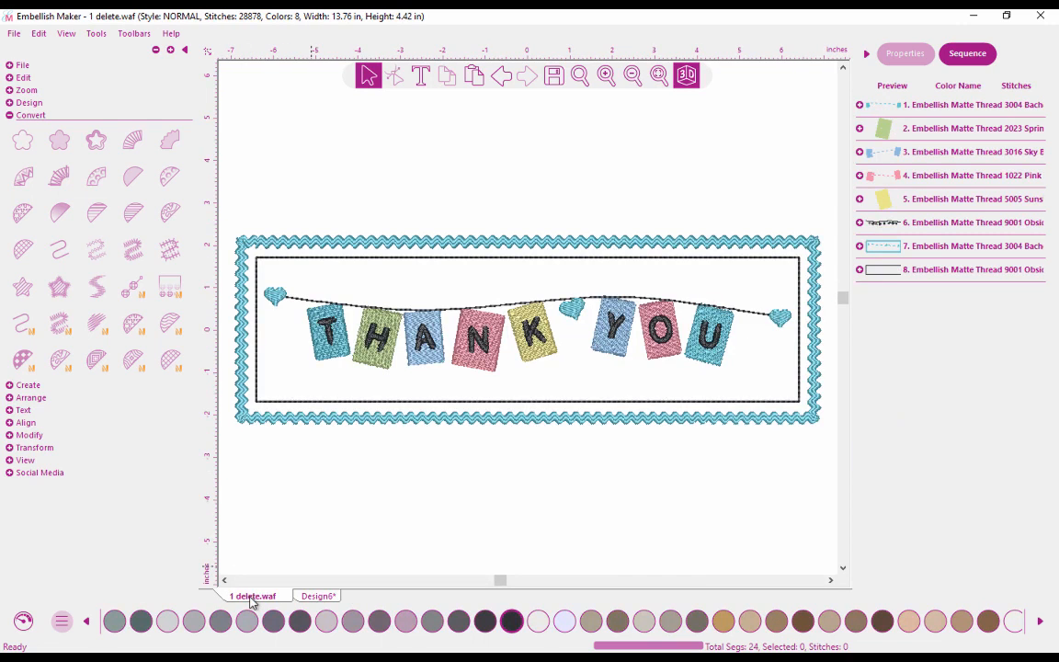
{"action": "left_click", "coordinate": [306, 596]}
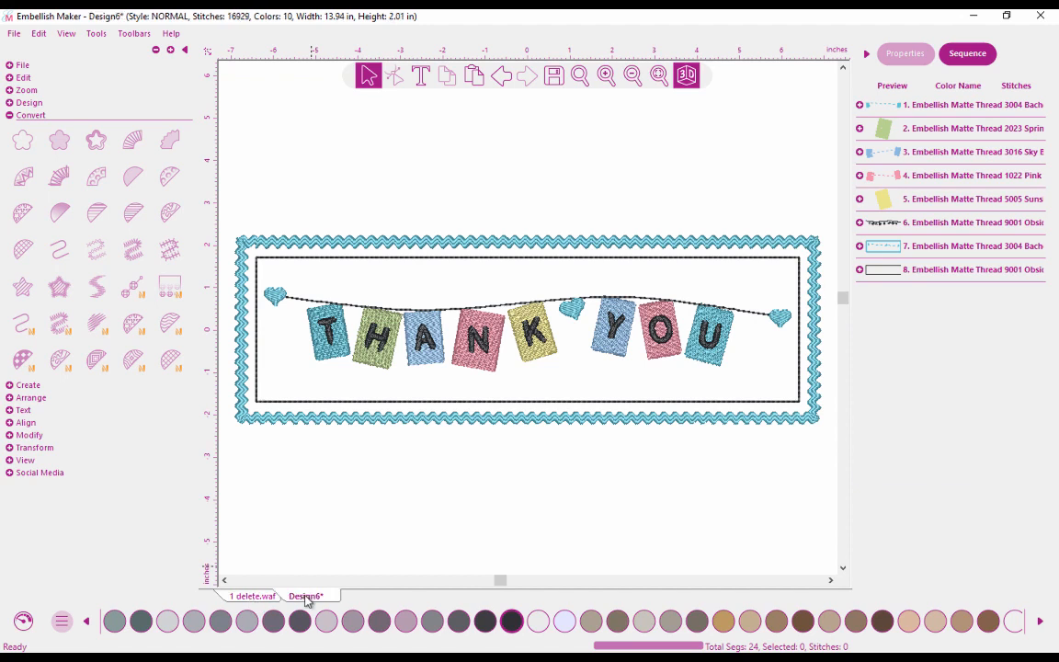
{"action": "left_click", "coordinate": [659, 77]}
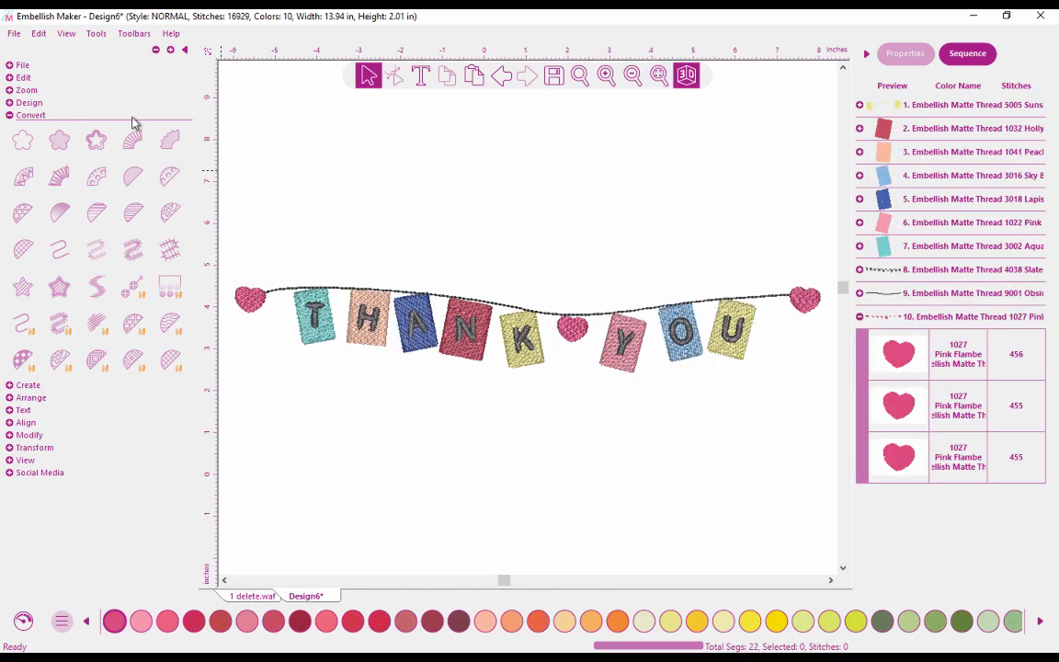
{"action": "left_click", "coordinate": [18, 114]}
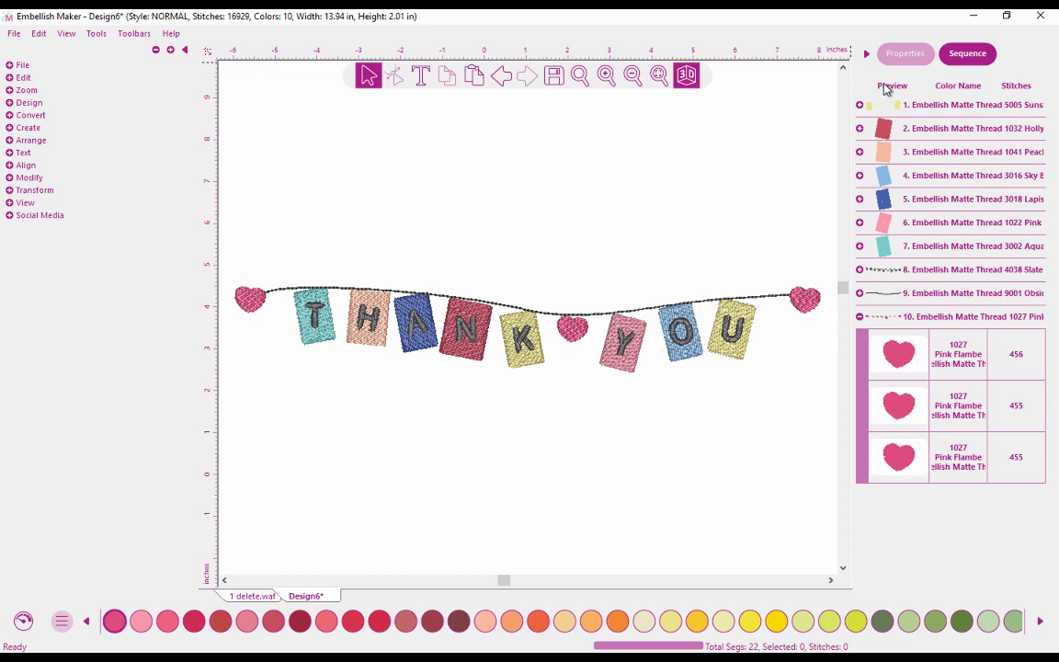
Group all the banner's tiles, letters, string and hearts together, and collapse every color group in the stitch sequence
{"action": "key", "text": "ctrl+a"}
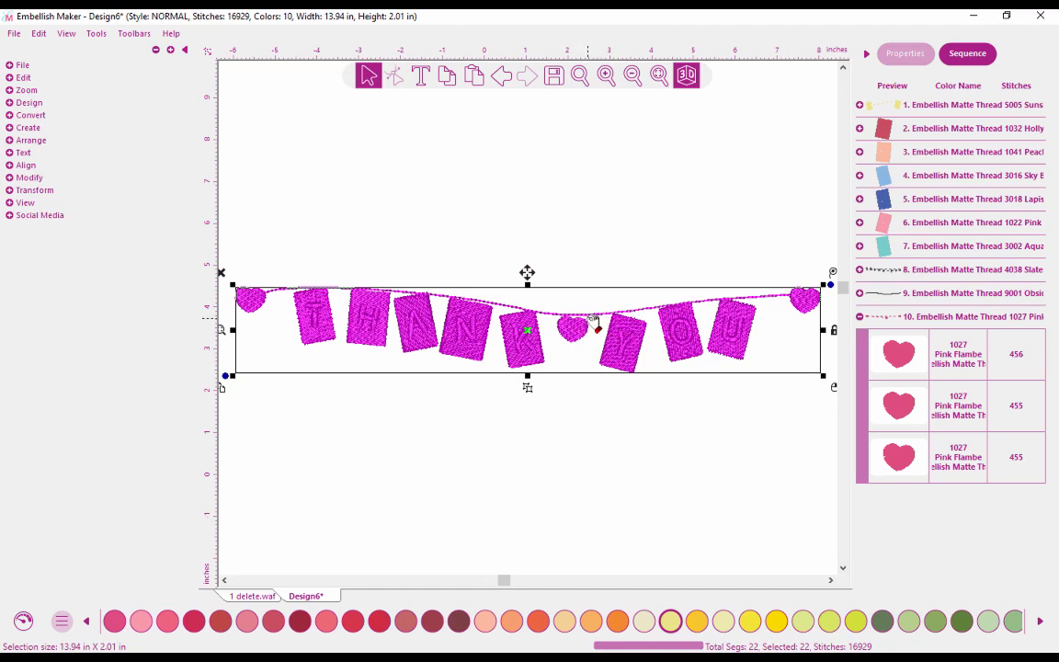
{"action": "right_click", "coordinate": [590, 317]}
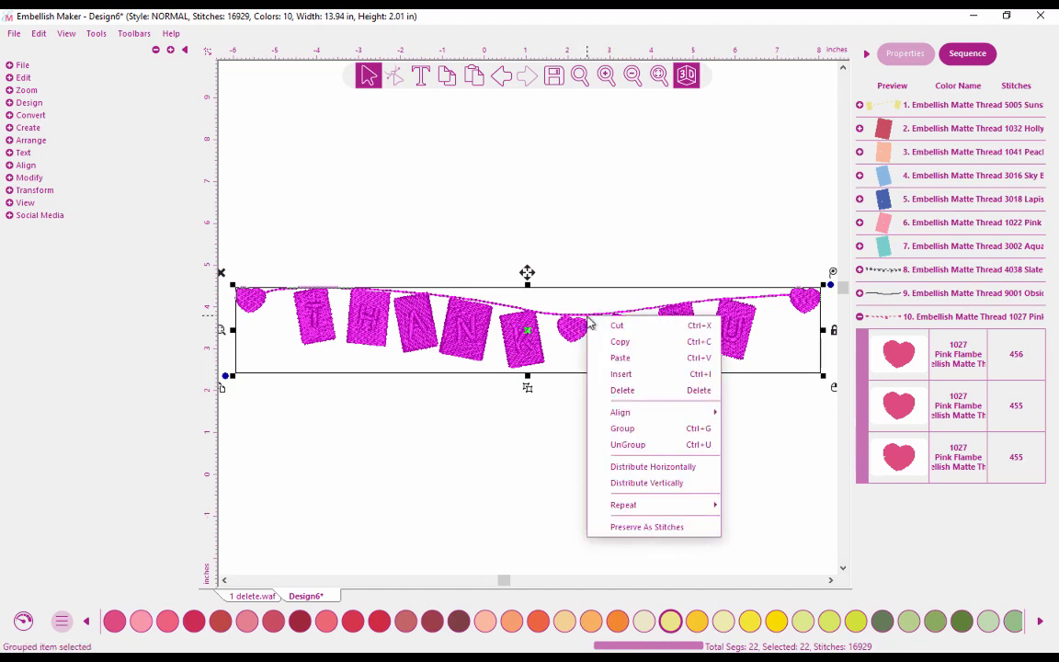
{"action": "left_click", "coordinate": [698, 432]}
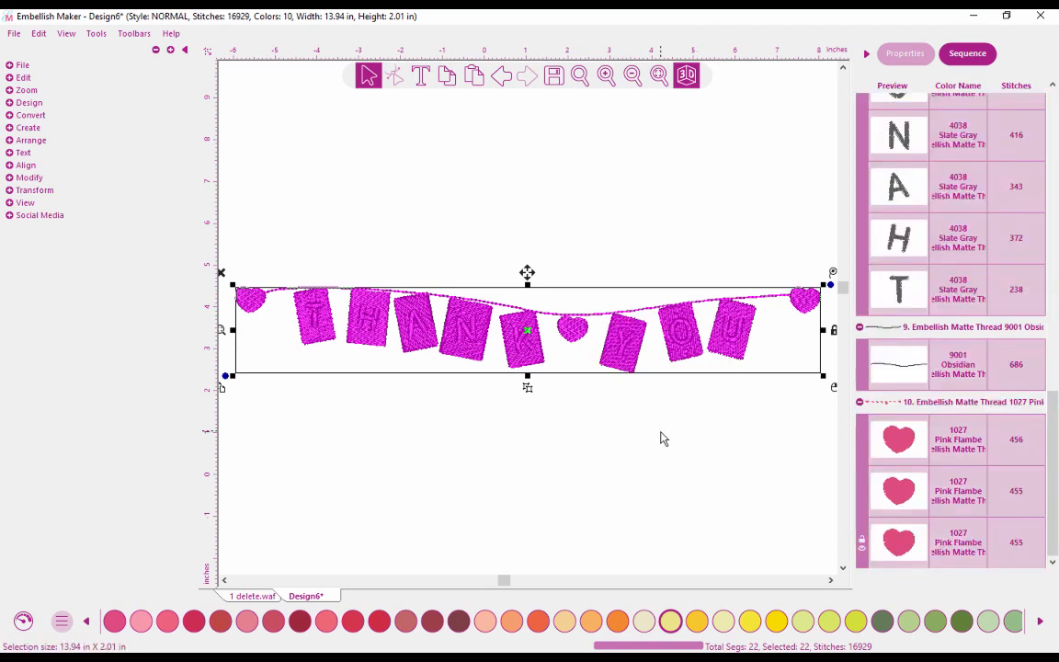
{"action": "left_click", "coordinate": [662, 438]}
{"action": "right_click", "coordinate": [906, 316]}
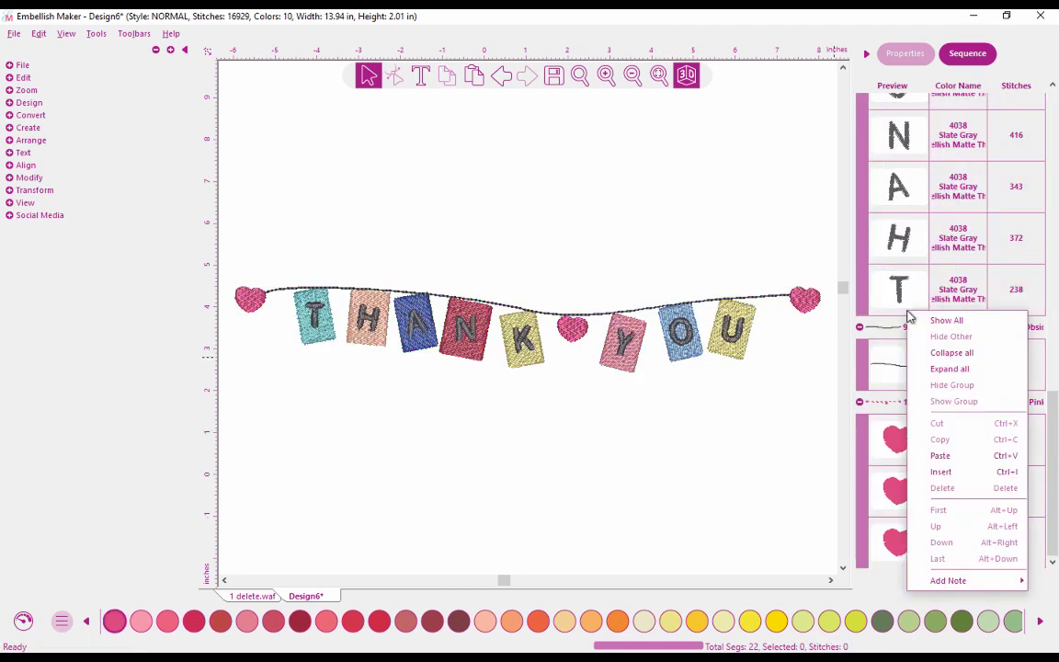
{"action": "left_click", "coordinate": [922, 353]}
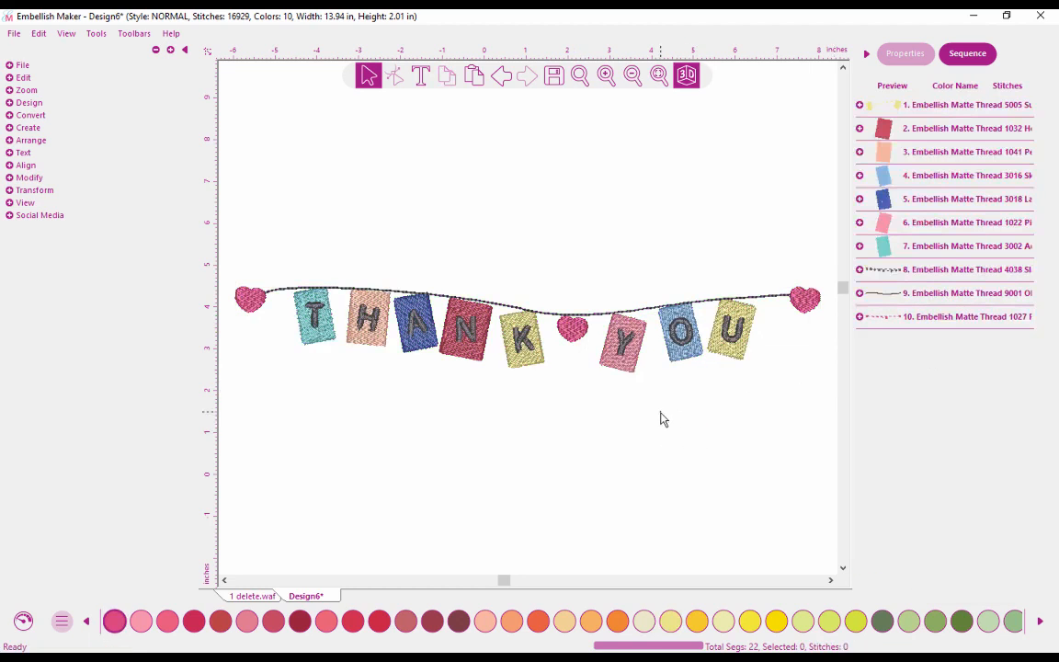
Draw a rectangle about 14.62 by 4.25 in around the whole banner and color it Sage 2024
{"action": "left_click", "coordinate": [10, 103]}
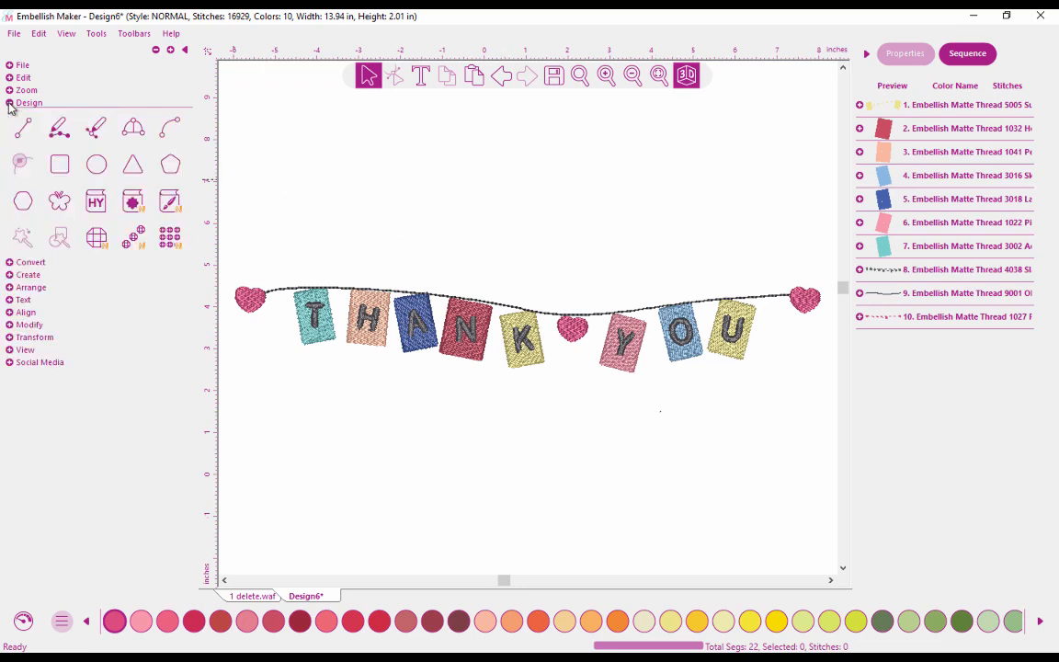
{"action": "left_click", "coordinate": [64, 170]}
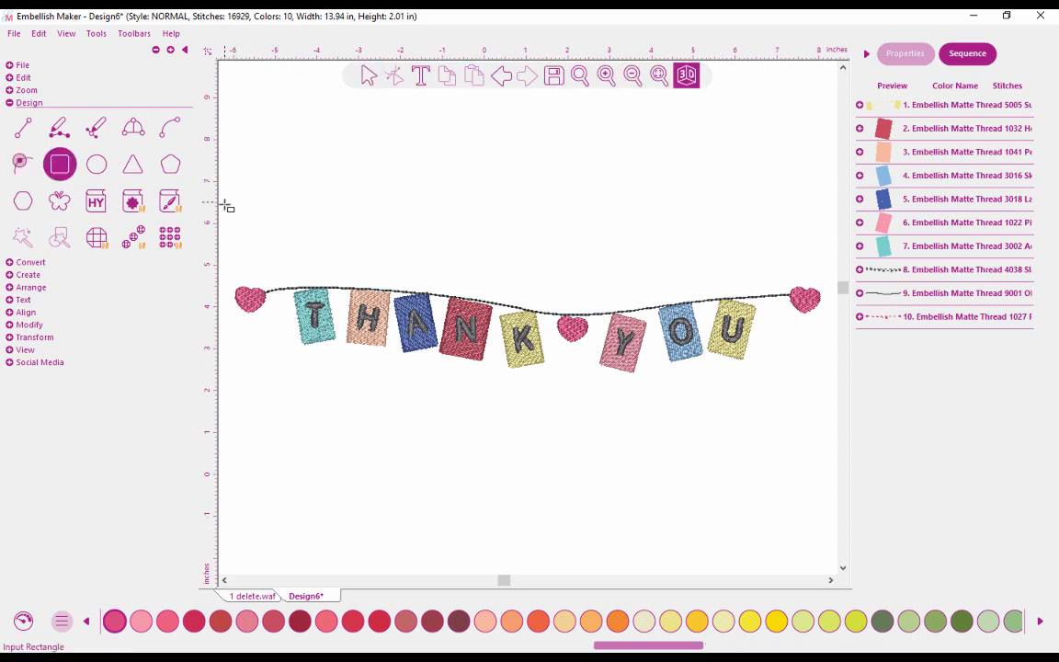
{"action": "left_click_drag", "start_coordinate": [224, 203], "coordinate": [838, 382]}
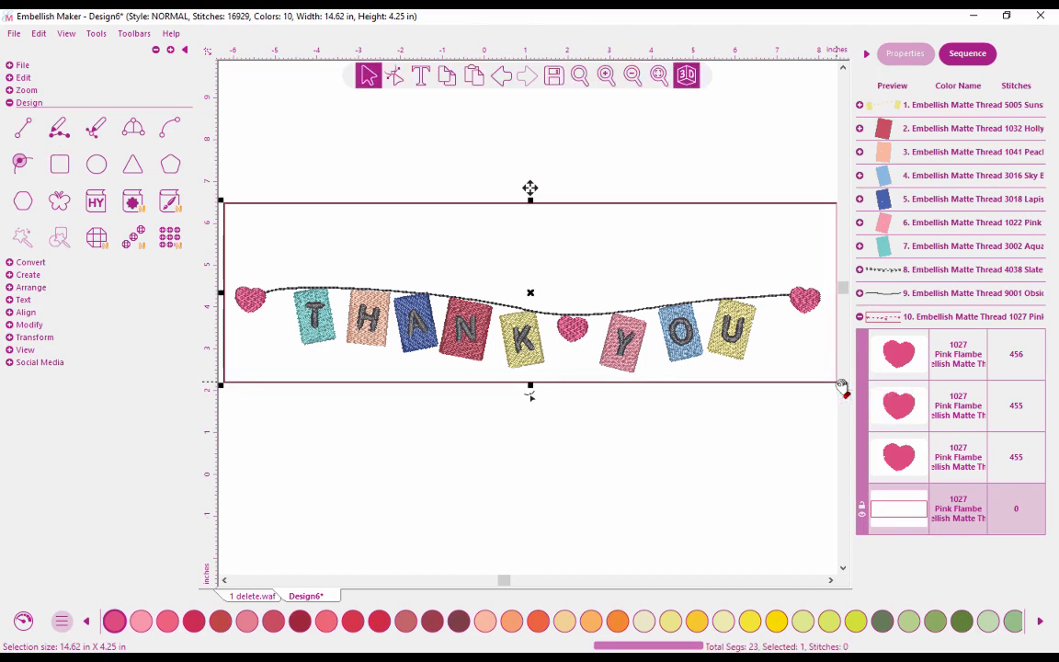
{"action": "left_click", "coordinate": [936, 622]}
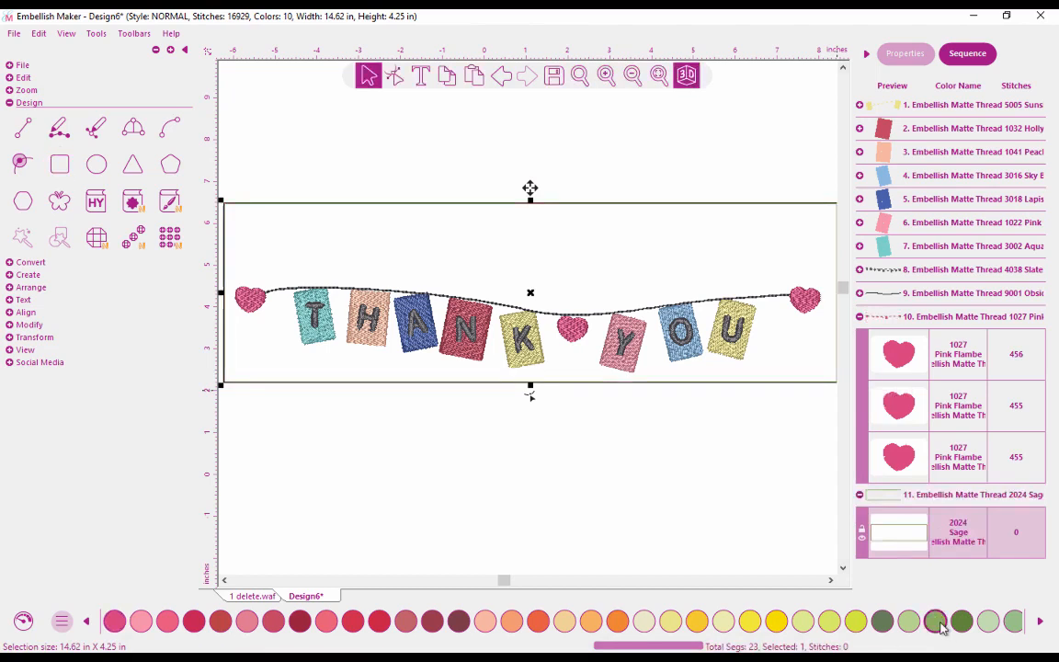
Move the Sage rectangle down so the banner sits centered inside it
{"action": "left_click", "coordinate": [658, 81]}
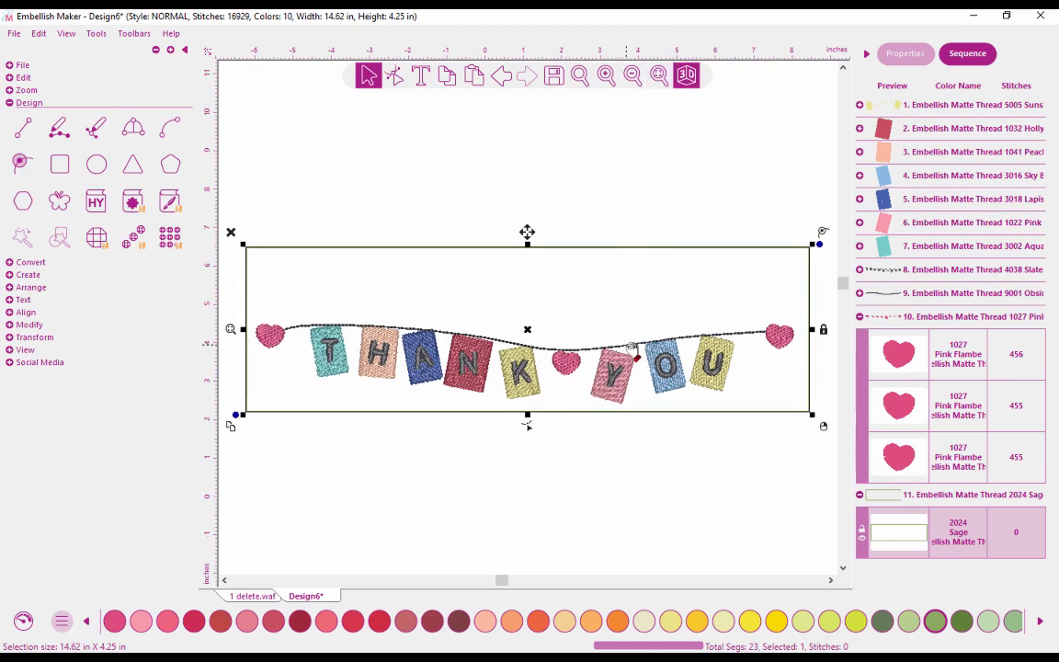
{"action": "left_click_drag", "start_coordinate": [574, 325], "coordinate": [633, 380]}
{"action": "left_click", "coordinate": [621, 486]}
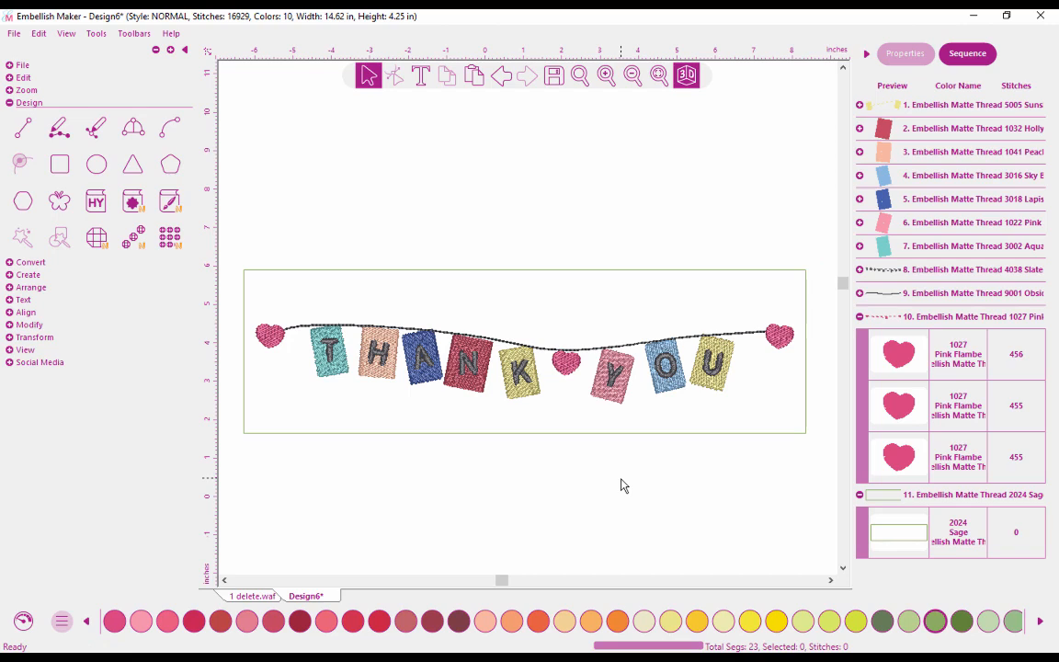
Duplicate the Sage rectangle in place and bring its copy into view in the stitch sequence
{"action": "left_click", "coordinate": [556, 391]}
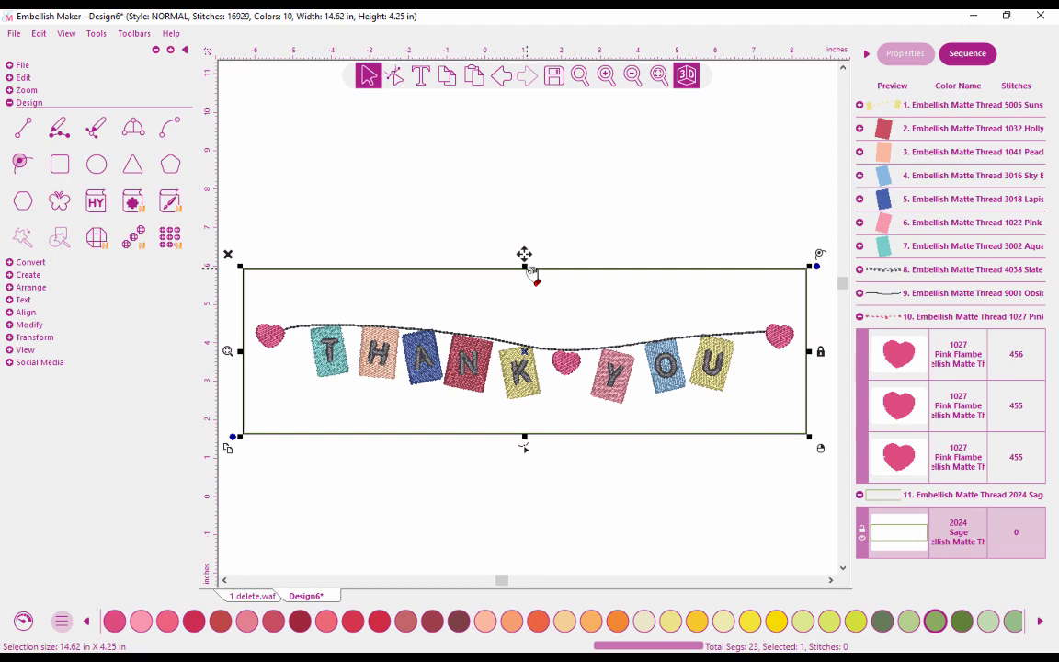
{"action": "left_click", "coordinate": [448, 79]}
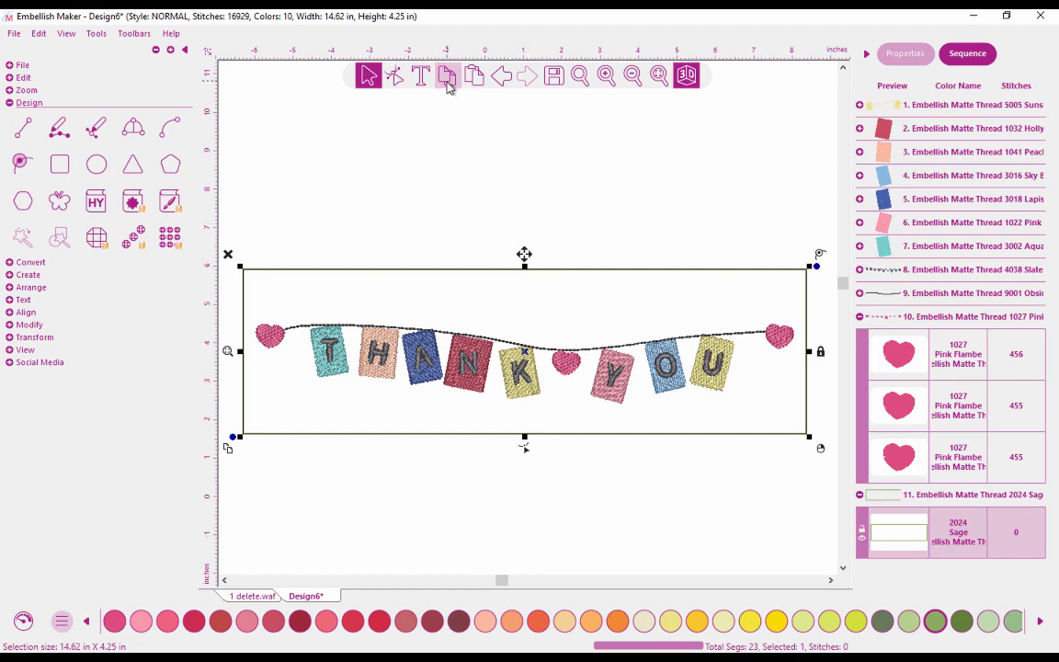
{"action": "left_click", "coordinate": [474, 77]}
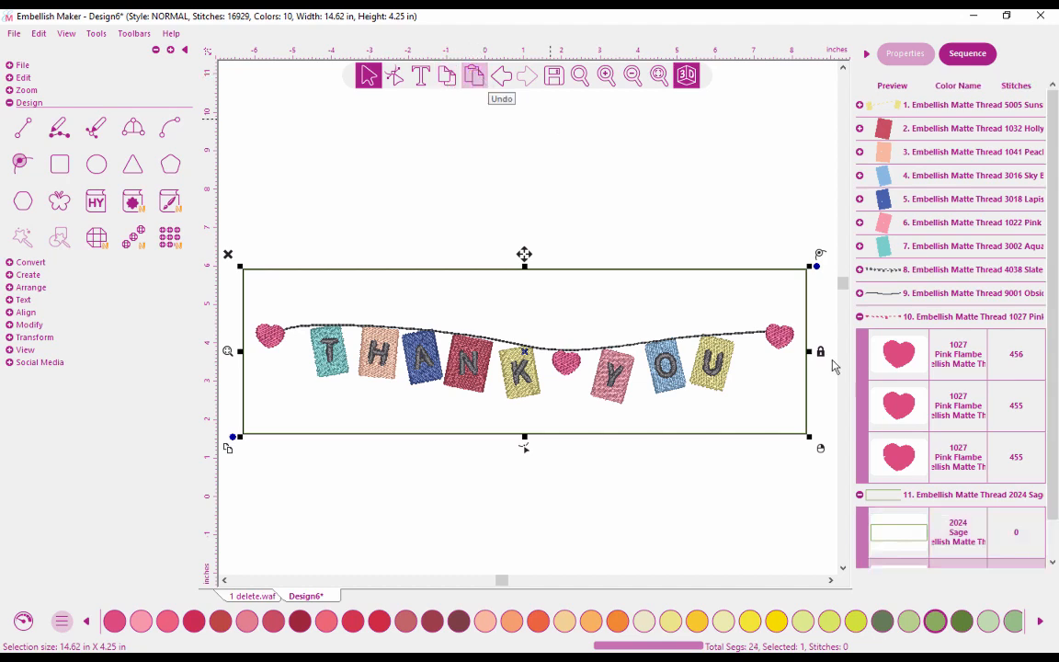
{"action": "scroll", "coordinate": [995, 548], "scroll_direction": "down", "scroll_amount": 2}
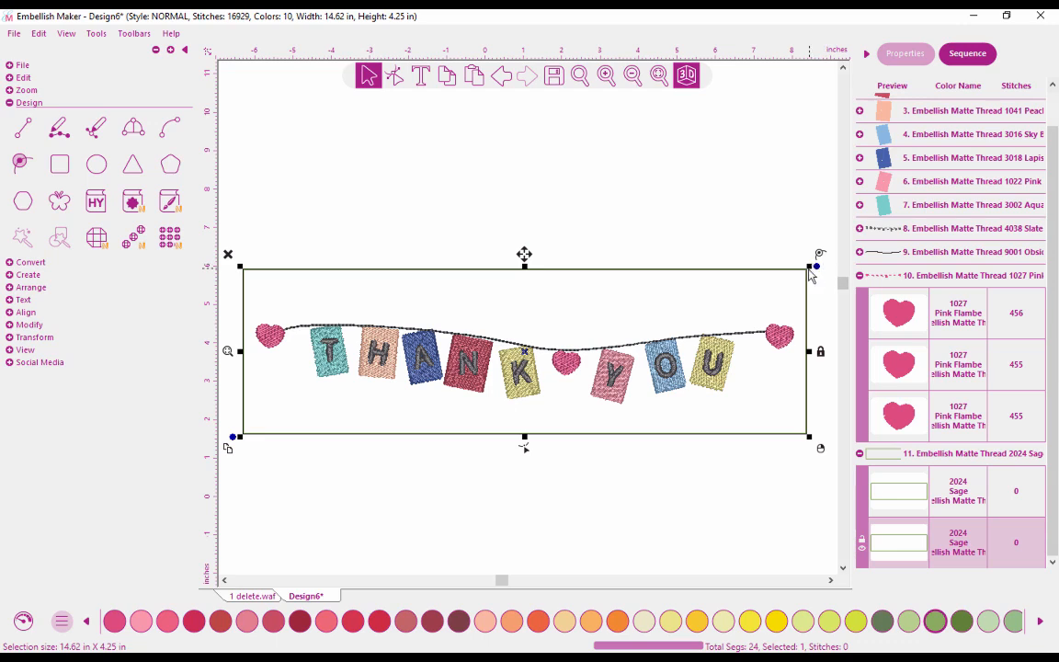
Enlarge the duplicated rectangle to about 15.56 by 5.16 in and recolor it Pale Goldenrod 5013
{"action": "left_click_drag", "start_coordinate": [808, 268], "coordinate": [892, 581]}
{"action": "left_click", "coordinate": [805, 622]}
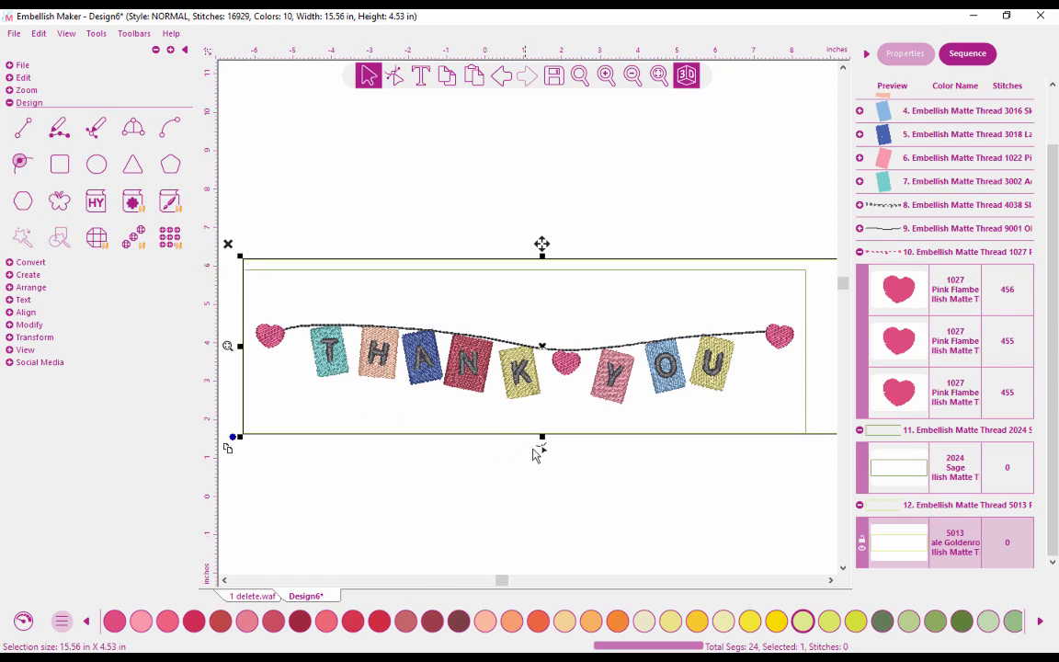
{"action": "left_click_drag", "start_coordinate": [541, 439], "coordinate": [541, 462]}
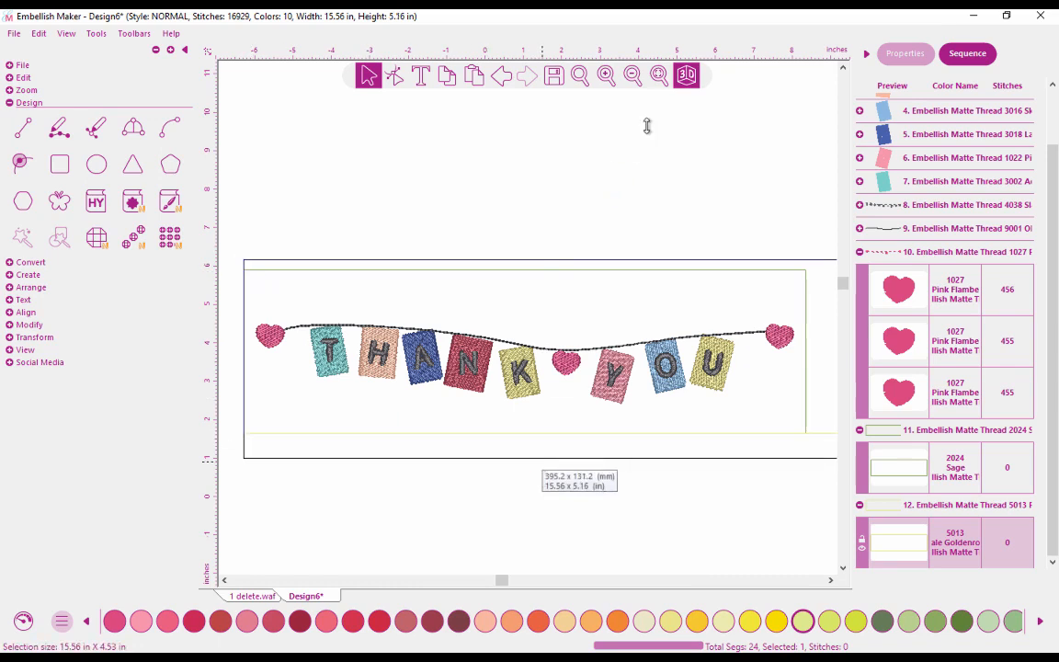
{"action": "left_click", "coordinate": [661, 87]}
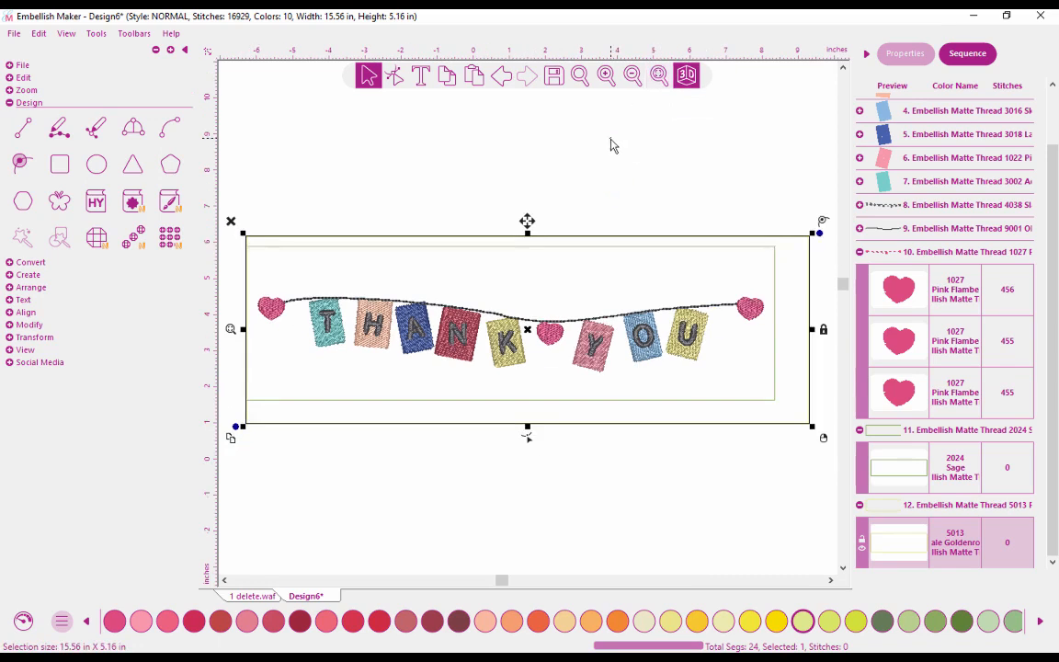
{"action": "left_click", "coordinate": [553, 132]}
Center the banner and both rectangles on one another, and collapse every color group in the stitch sequence
{"action": "left_click", "coordinate": [158, 53]}
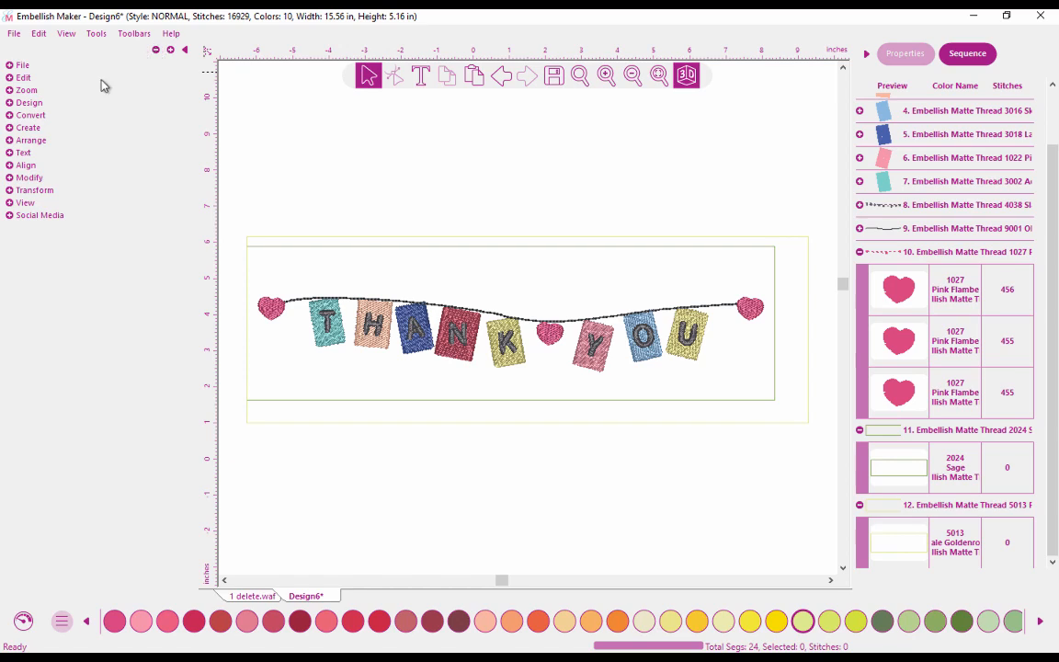
{"action": "left_click", "coordinate": [10, 166]}
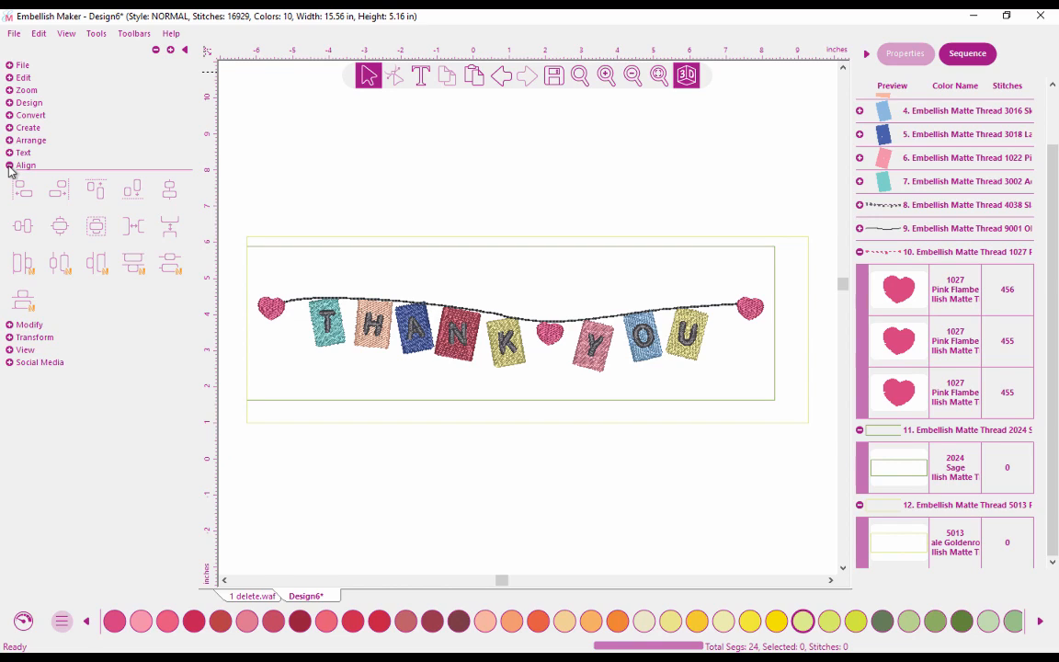
{"action": "key", "text": "ctrl+a"}
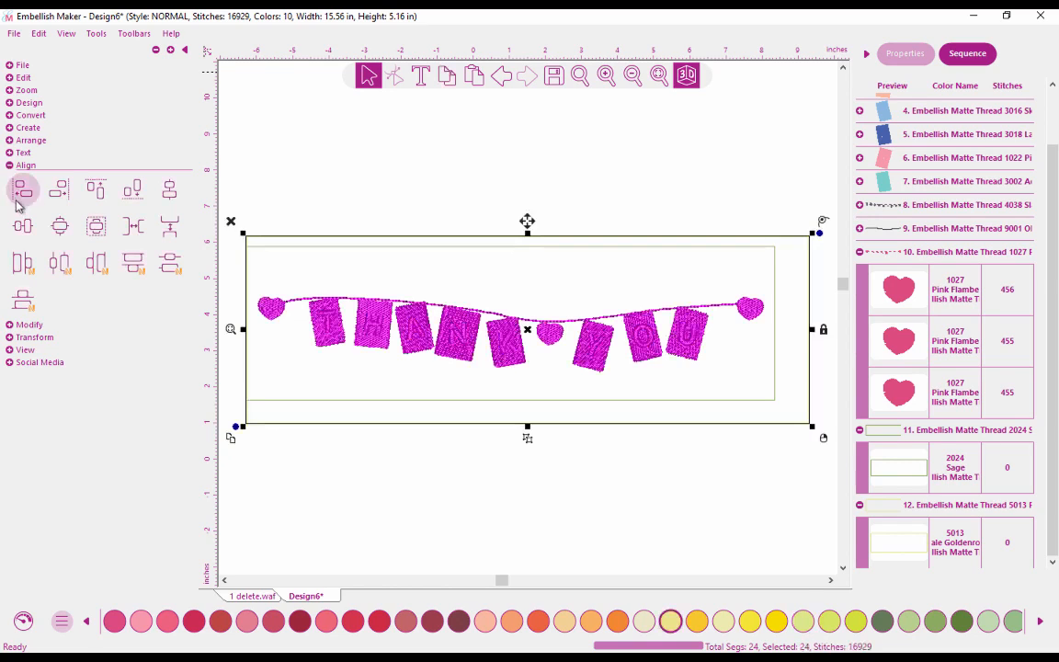
{"action": "left_click", "coordinate": [96, 226]}
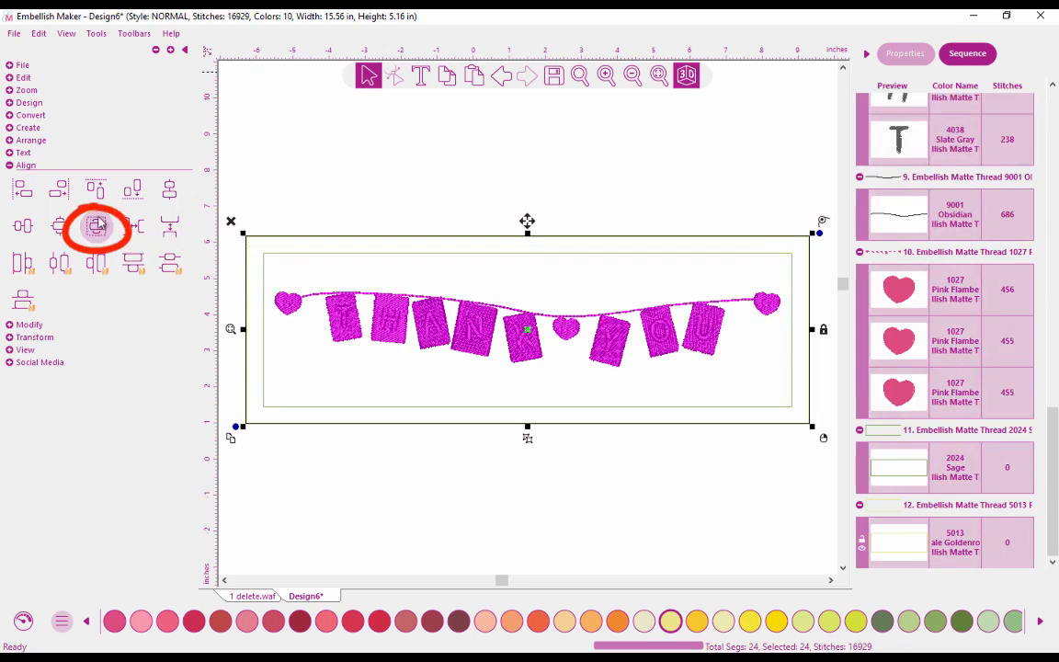
{"action": "left_click", "coordinate": [302, 179]}
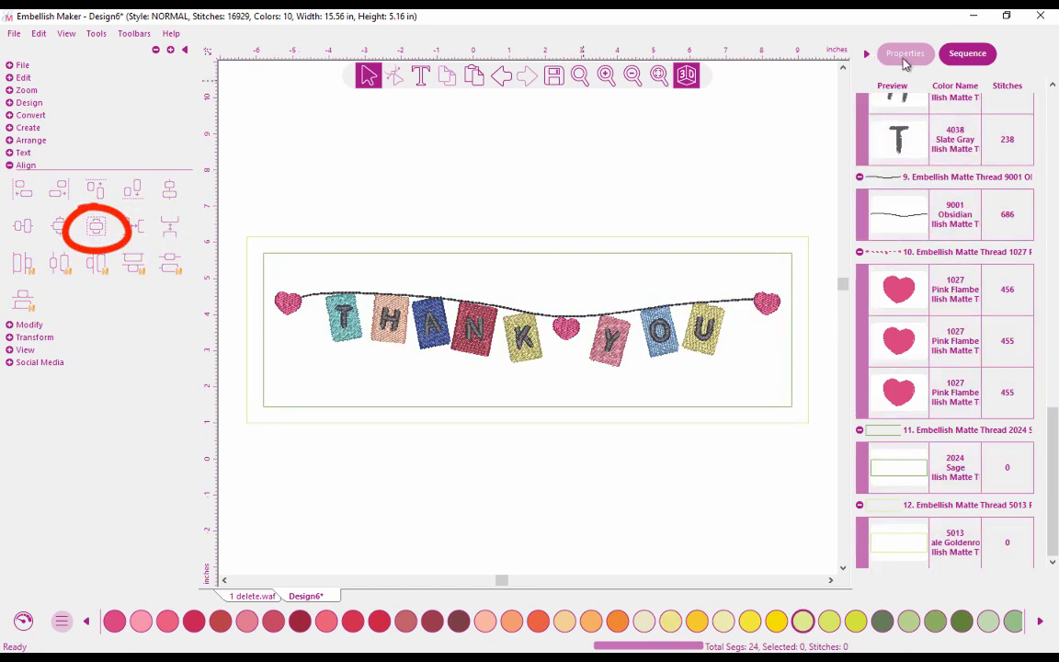
{"action": "right_click", "coordinate": [917, 170]}
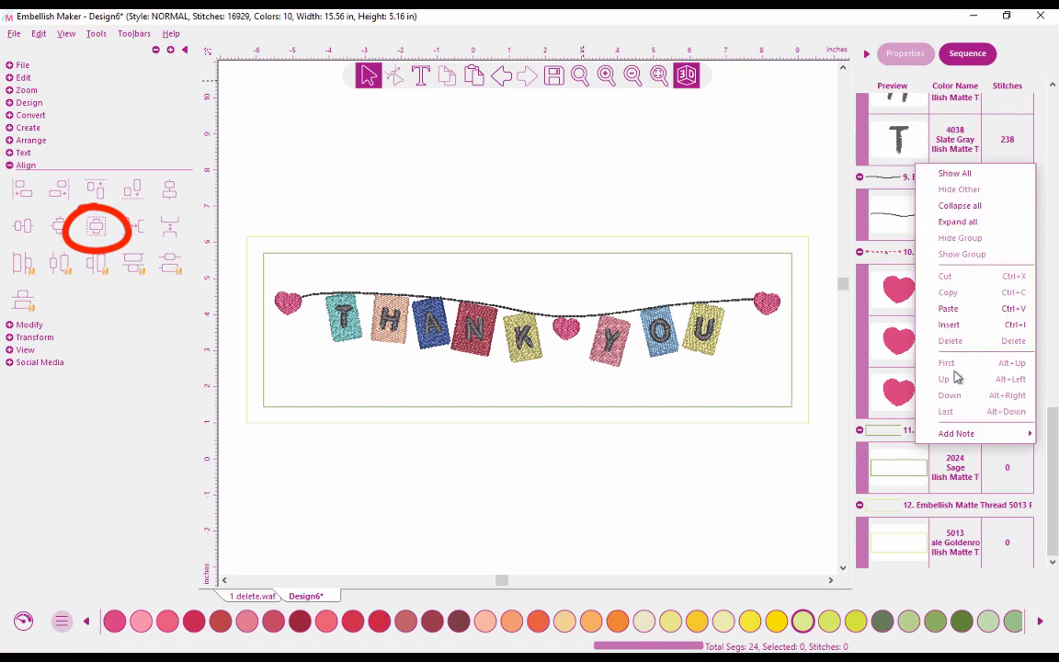
{"action": "left_click", "coordinate": [977, 205]}
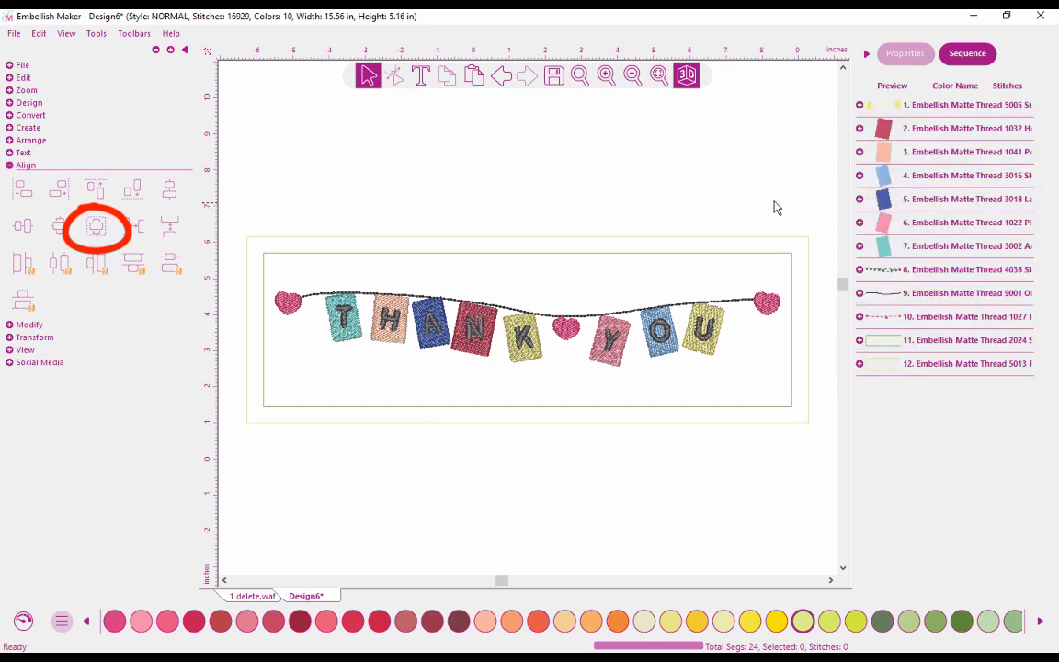
Enlarge the Pale Goldenrod rectangle to about 16.02 by 5.32 in and re-center the banner and the Sage rectangle inside it
{"action": "left_click", "coordinate": [768, 239]}
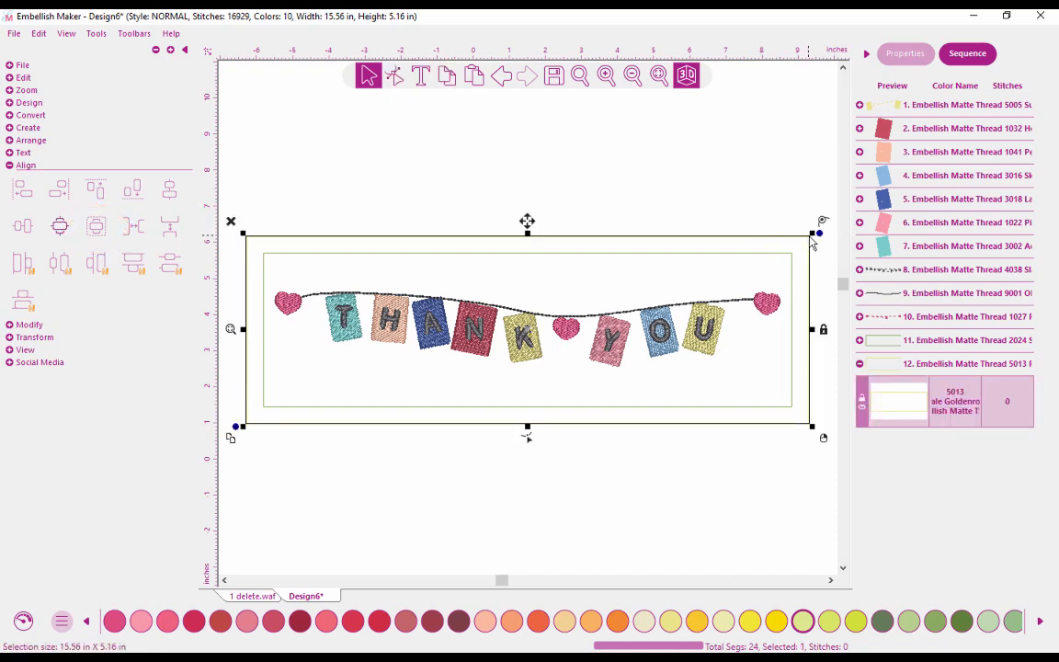
{"action": "left_click_drag", "start_coordinate": [820, 225], "coordinate": [828, 226]}
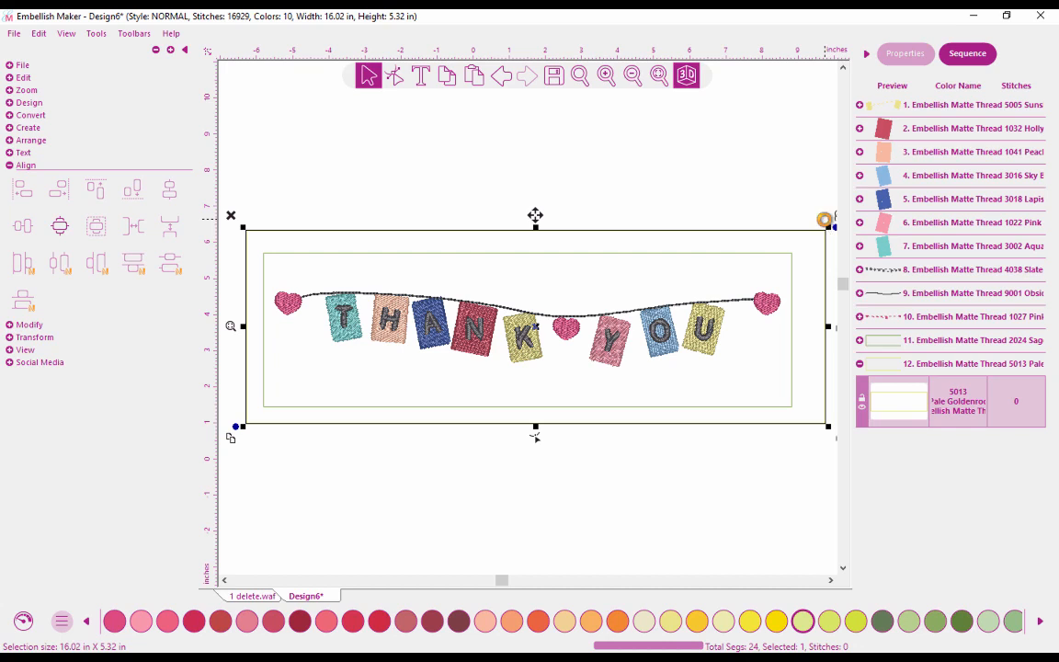
{"action": "key", "text": "ctrl+a"}
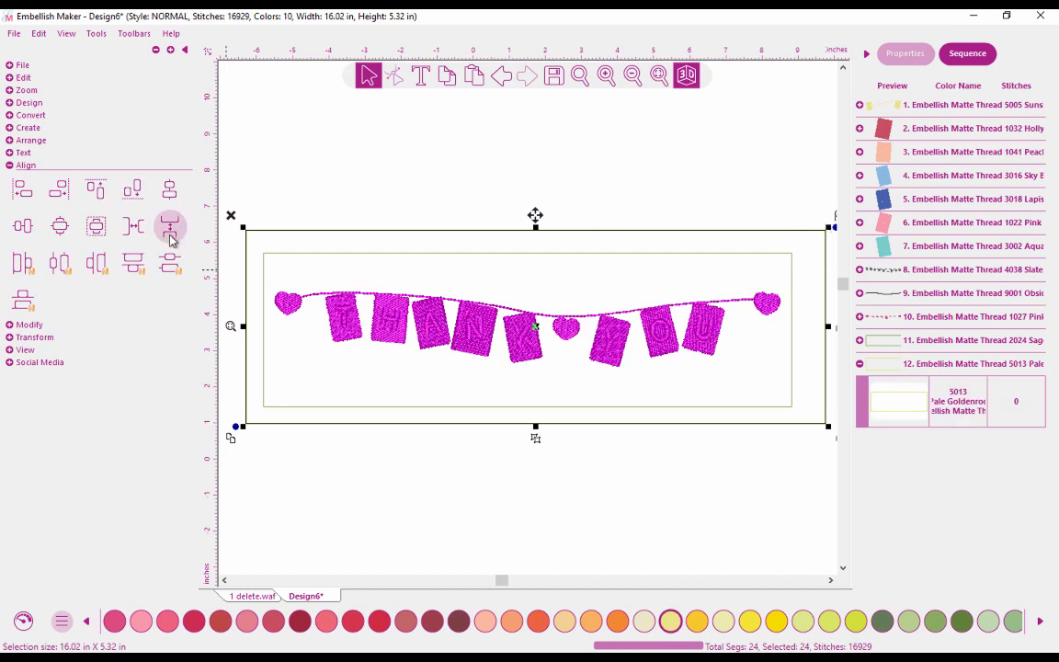
{"action": "left_click", "coordinate": [96, 225]}
{"action": "left_click", "coordinate": [460, 187]}
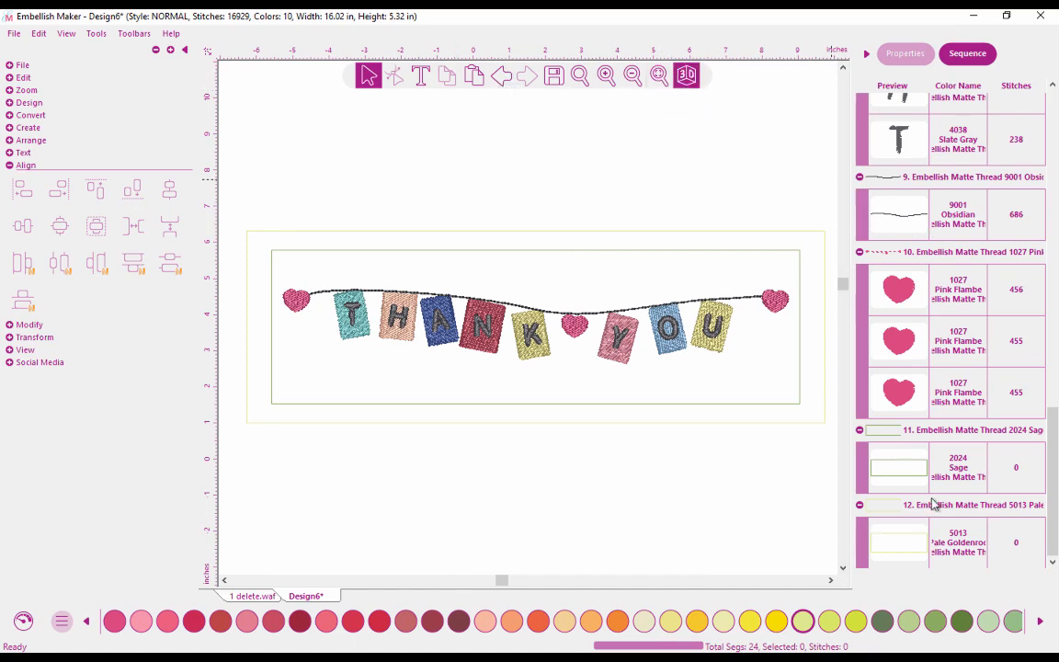
Select the Sage rectangle and collapse the stitch sequence so only the Sage and Pale Goldenrod color groups are expanded
{"action": "left_click", "coordinate": [938, 485]}
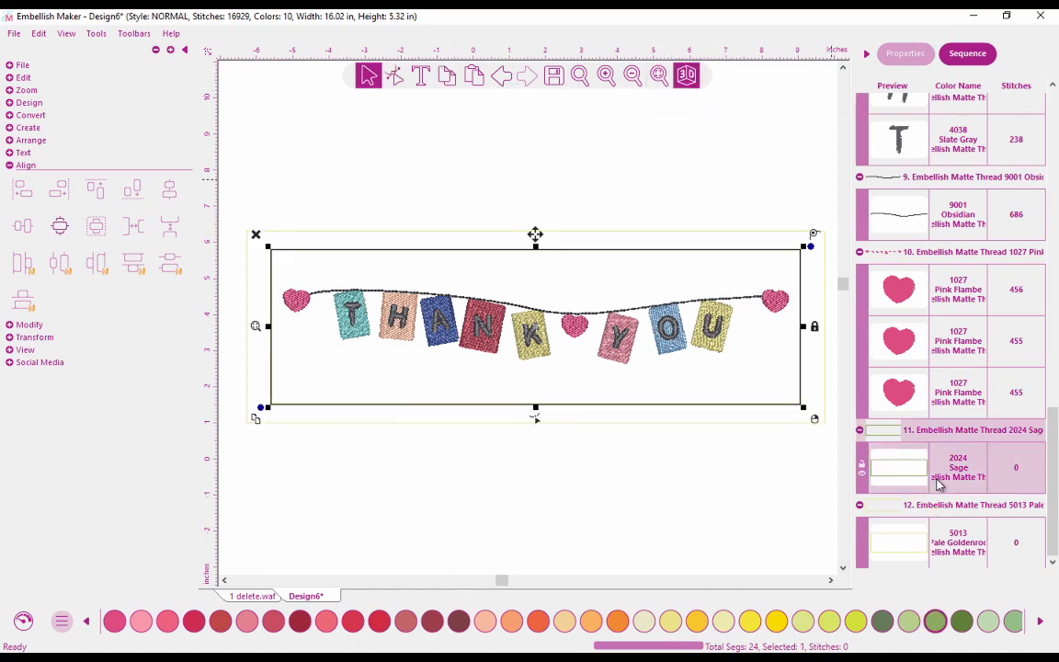
{"action": "right_click", "coordinate": [937, 484]}
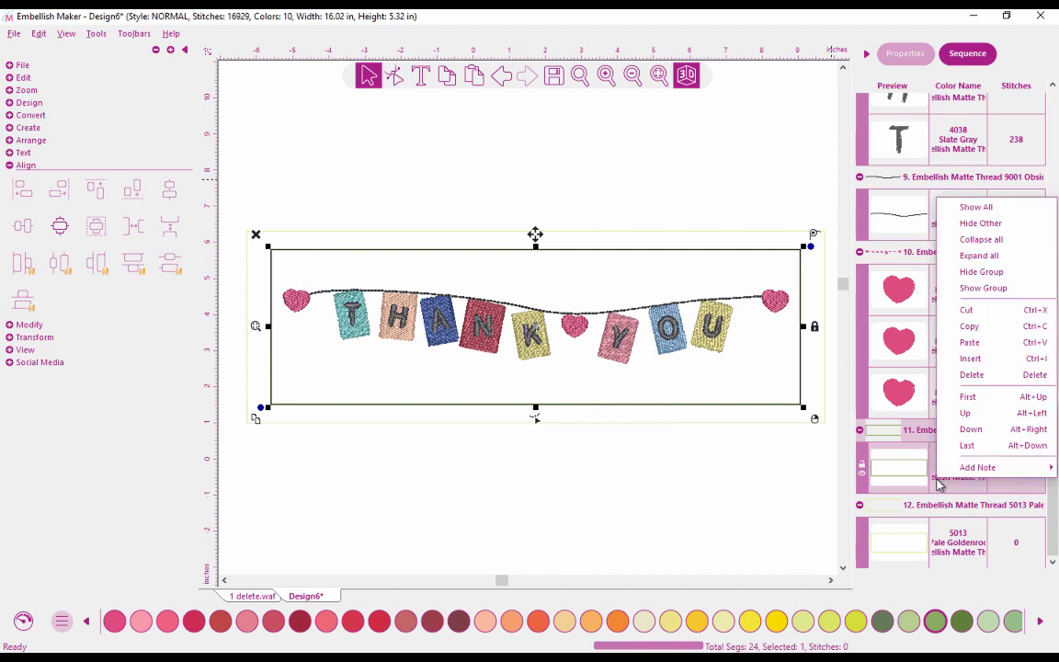
{"action": "left_click", "coordinate": [965, 240]}
{"action": "left_click", "coordinate": [922, 343]}
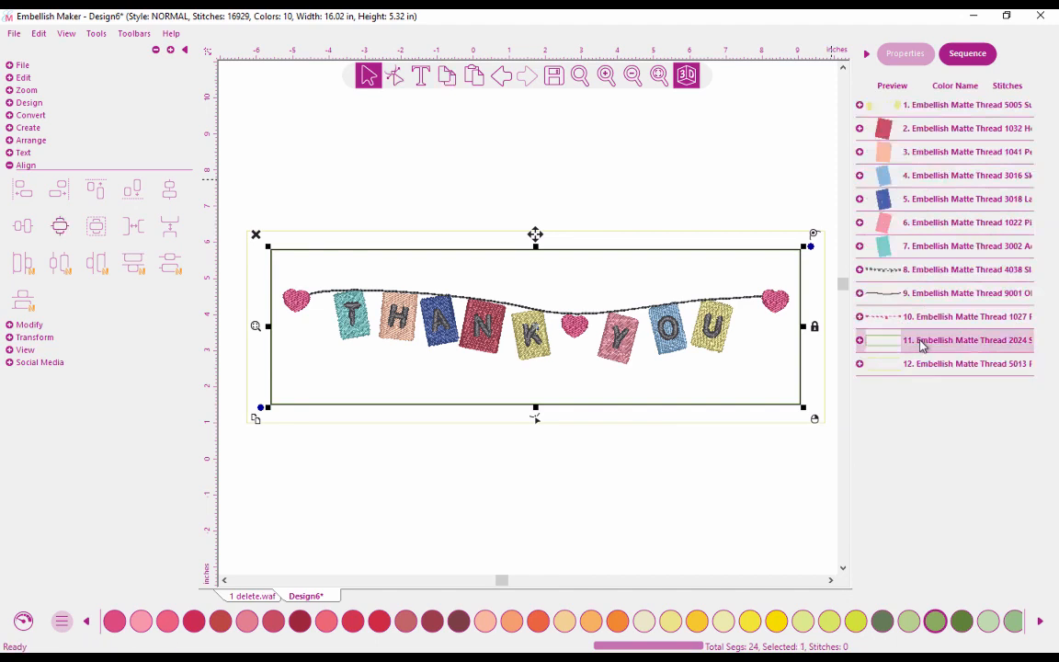
{"action": "left_click", "coordinate": [860, 341]}
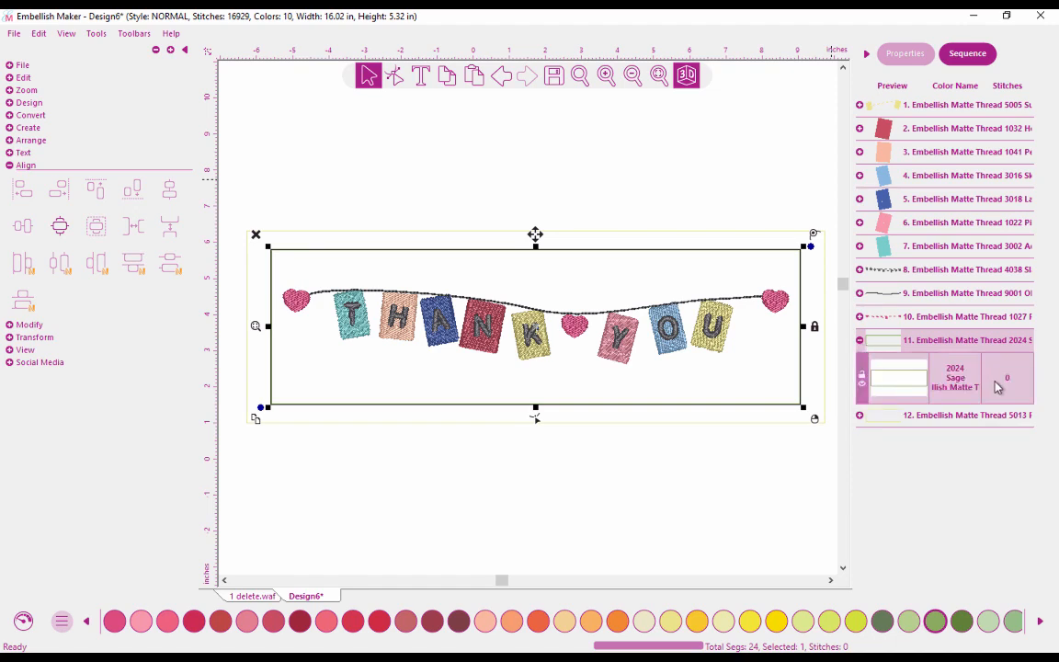
{"action": "left_click", "coordinate": [860, 415]}
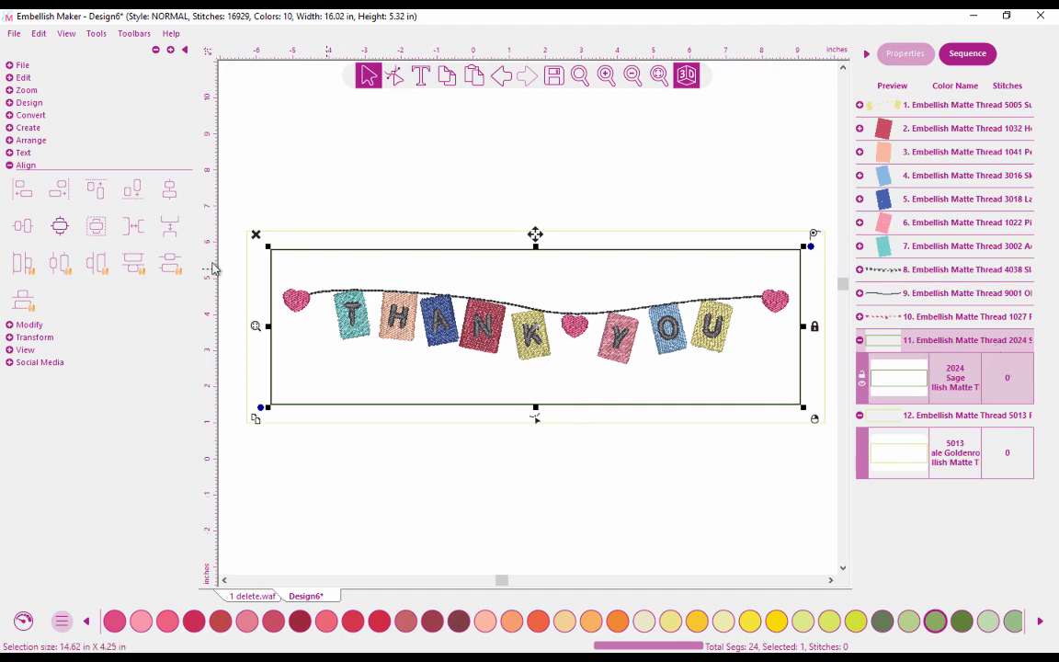
Convert the Sage rectangle to a run stitch
{"action": "left_click", "coordinate": [10, 165]}
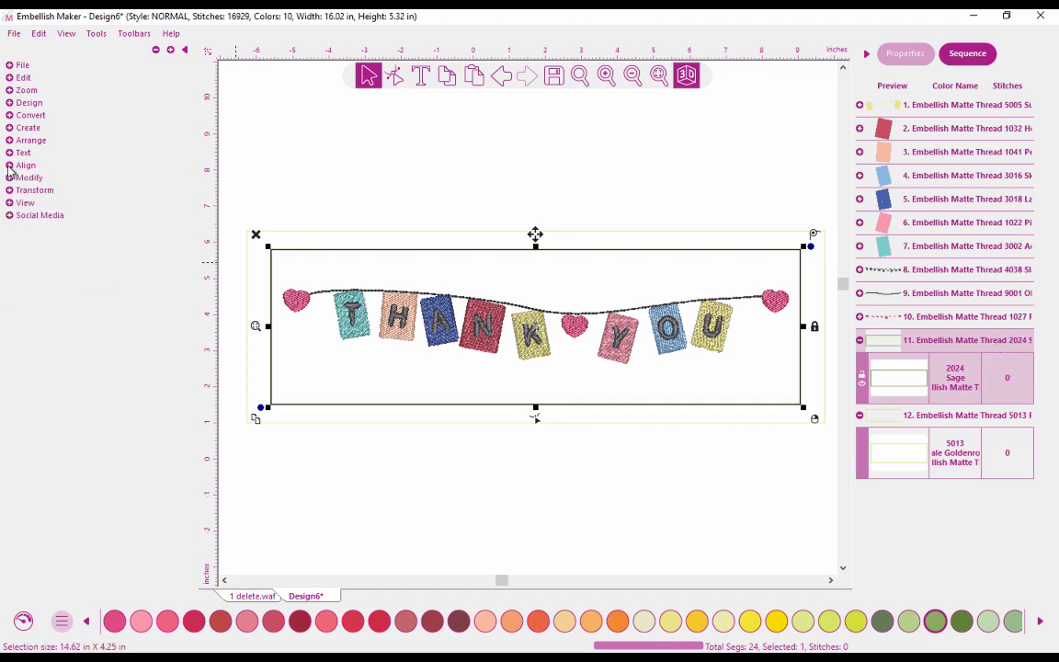
{"action": "left_click", "coordinate": [10, 115]}
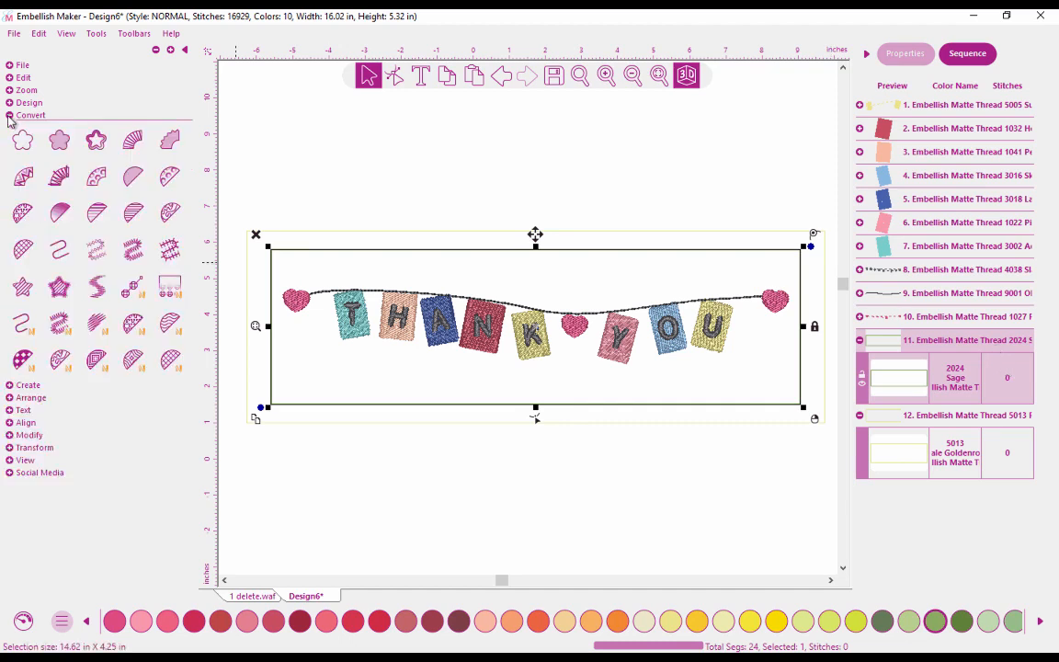
{"action": "left_click", "coordinate": [60, 248]}
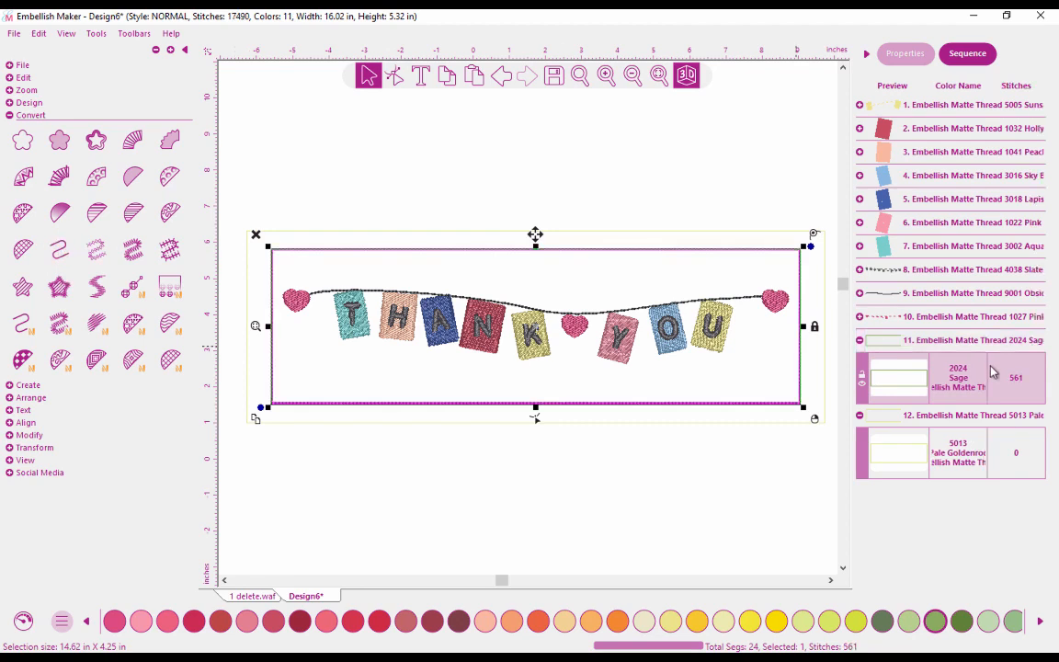
Apply the Bean style with 5 bean repeats to the Sage rectangle's run stitch
{"action": "left_click", "coordinate": [918, 60]}
{"action": "left_click", "coordinate": [982, 138]}
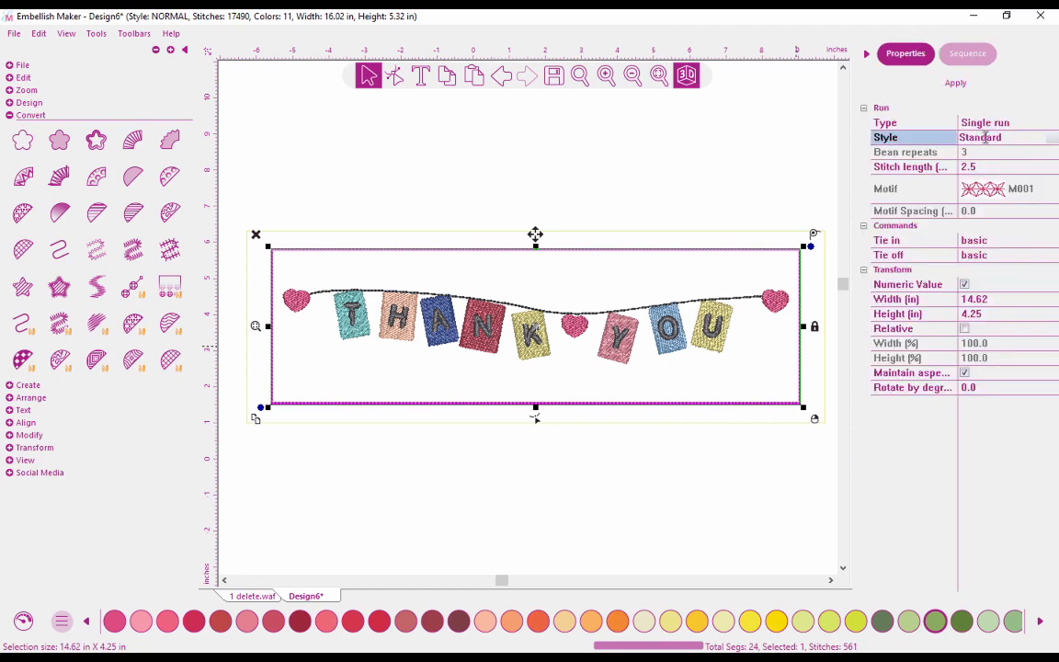
{"action": "left_click", "coordinate": [1051, 145]}
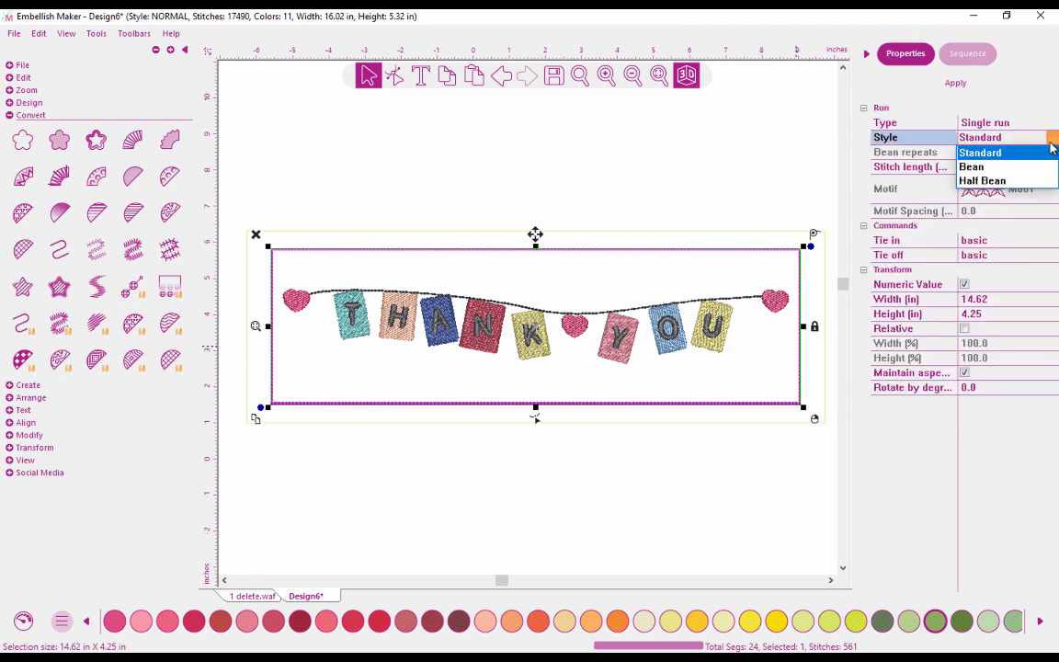
{"action": "left_click", "coordinate": [1002, 167]}
{"action": "left_click", "coordinate": [1003, 152]}
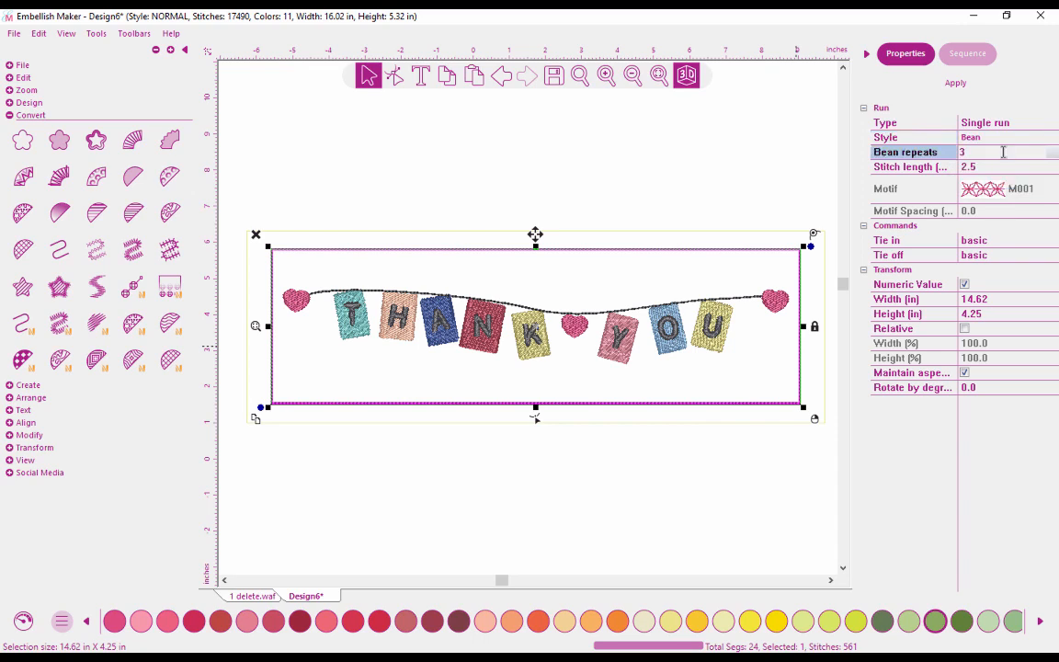
{"action": "left_click", "coordinate": [1052, 154]}
{"action": "left_click", "coordinate": [995, 163]}
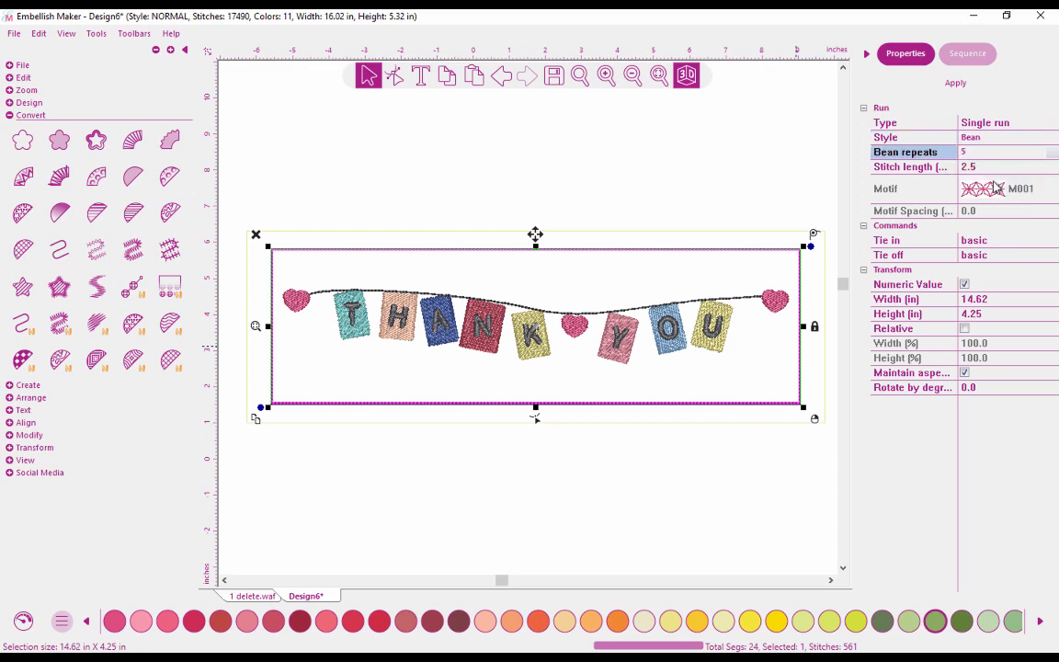
{"action": "left_click", "coordinate": [959, 84]}
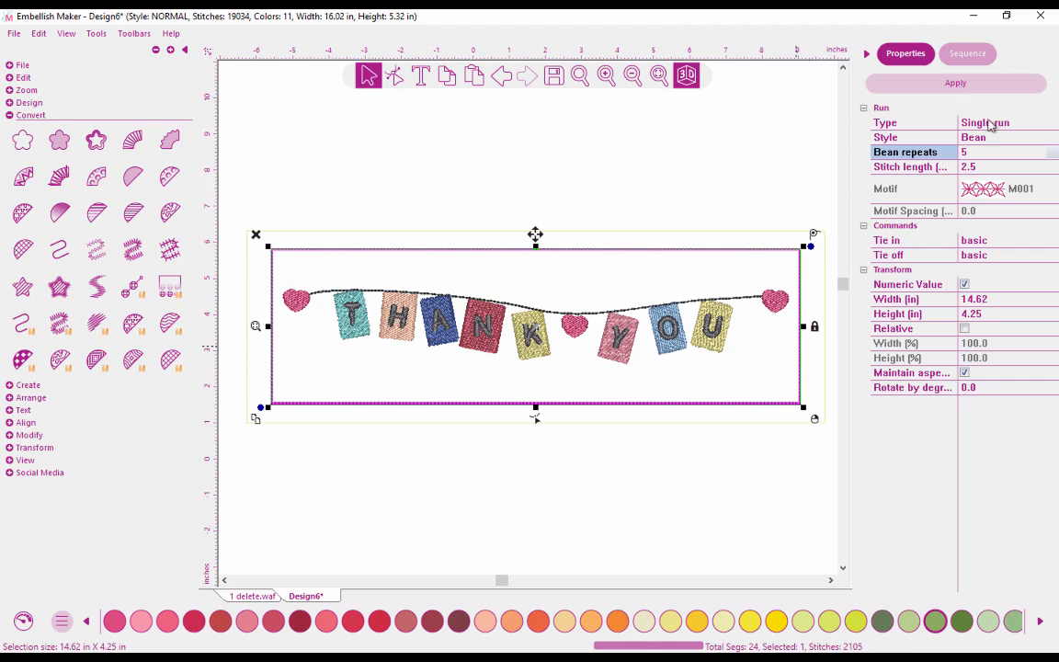
Set the Sage rectangle's bean repeats to 3 and go back to the stitch sequence
{"action": "left_click", "coordinate": [1051, 156]}
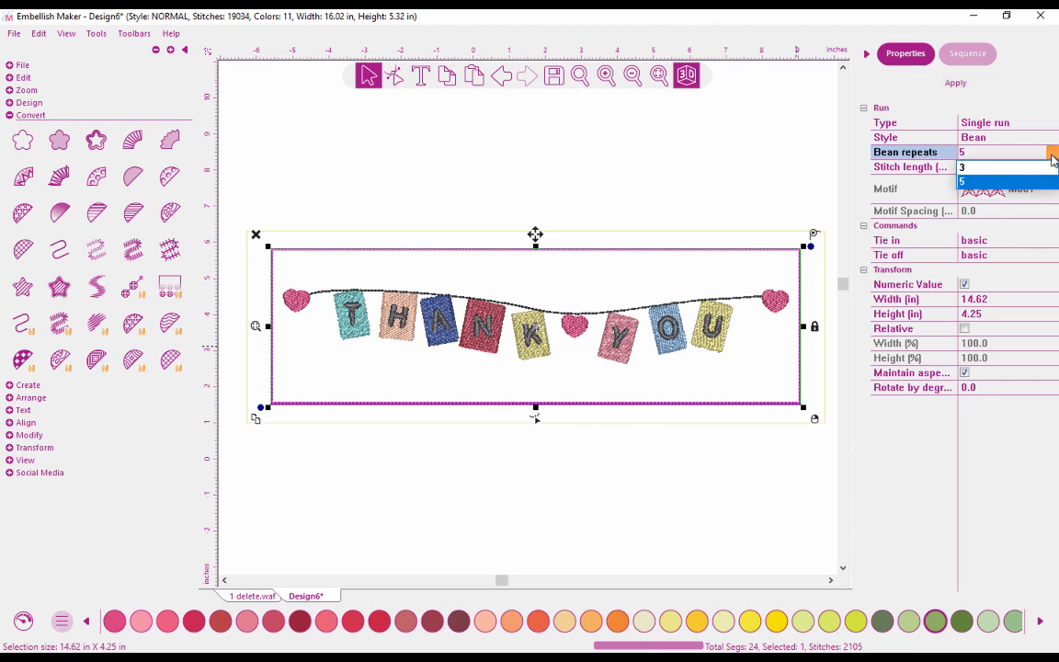
{"action": "left_click", "coordinate": [1002, 173]}
{"action": "left_click", "coordinate": [962, 85]}
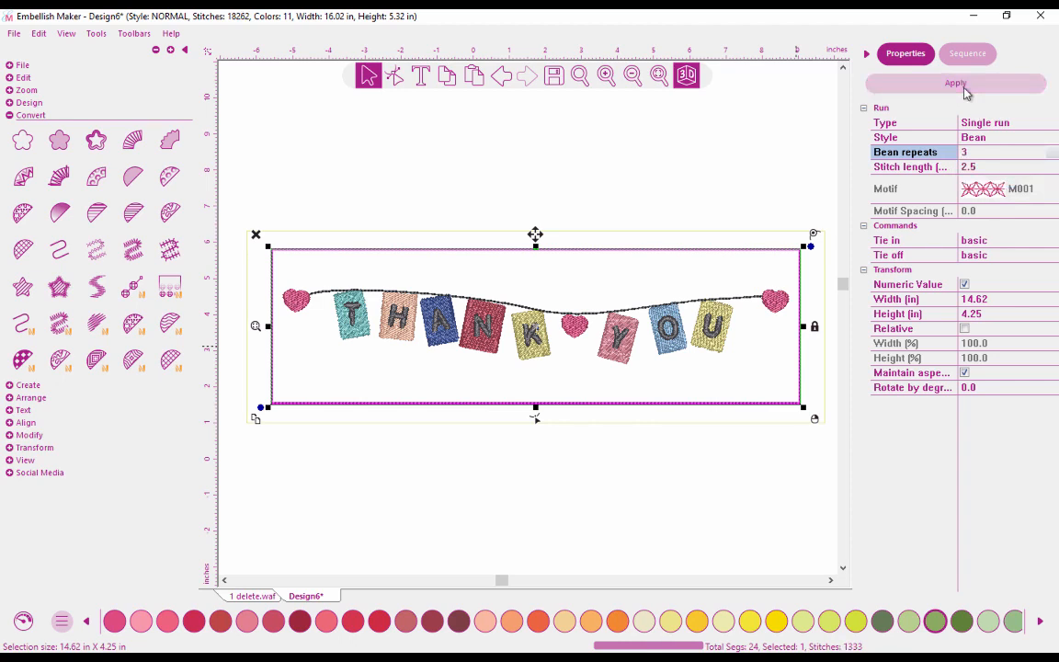
{"action": "left_click", "coordinate": [967, 55]}
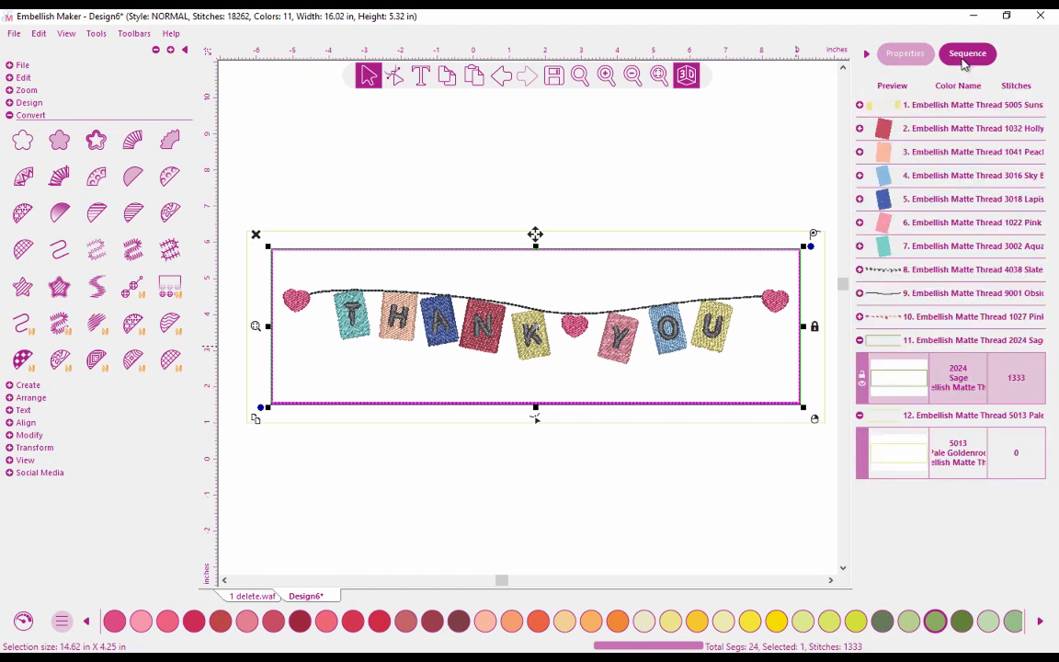
{"action": "left_click", "coordinate": [760, 181]}
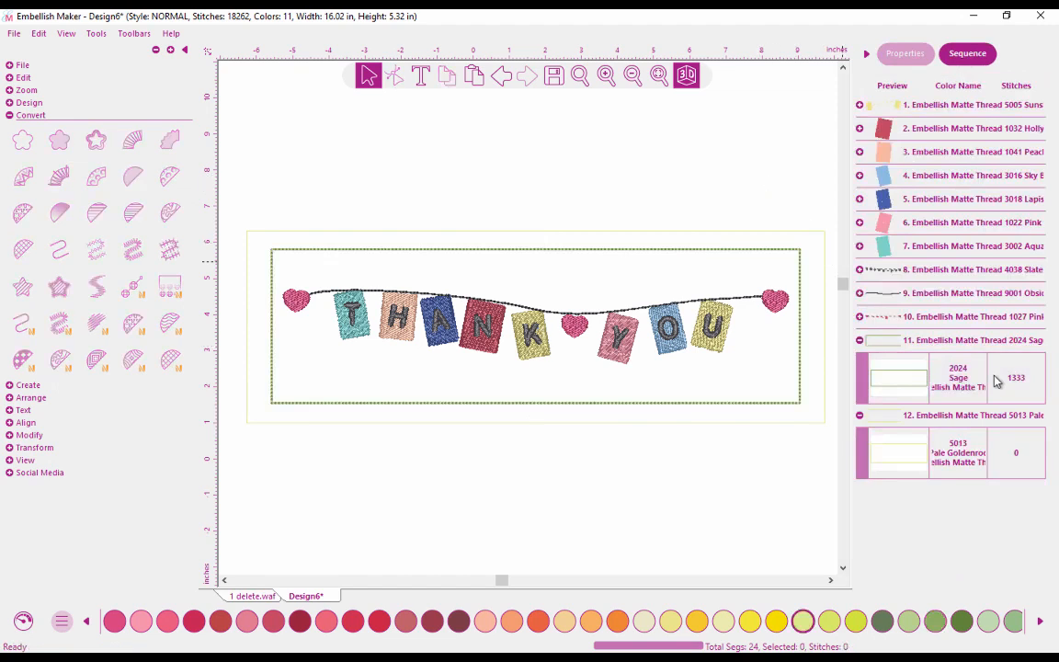
Convert the outer Pale Goldenrod rectangle into a wide, wavy decorative stitch border
{"action": "left_click", "coordinate": [997, 382]}
{"action": "left_click", "coordinate": [977, 459]}
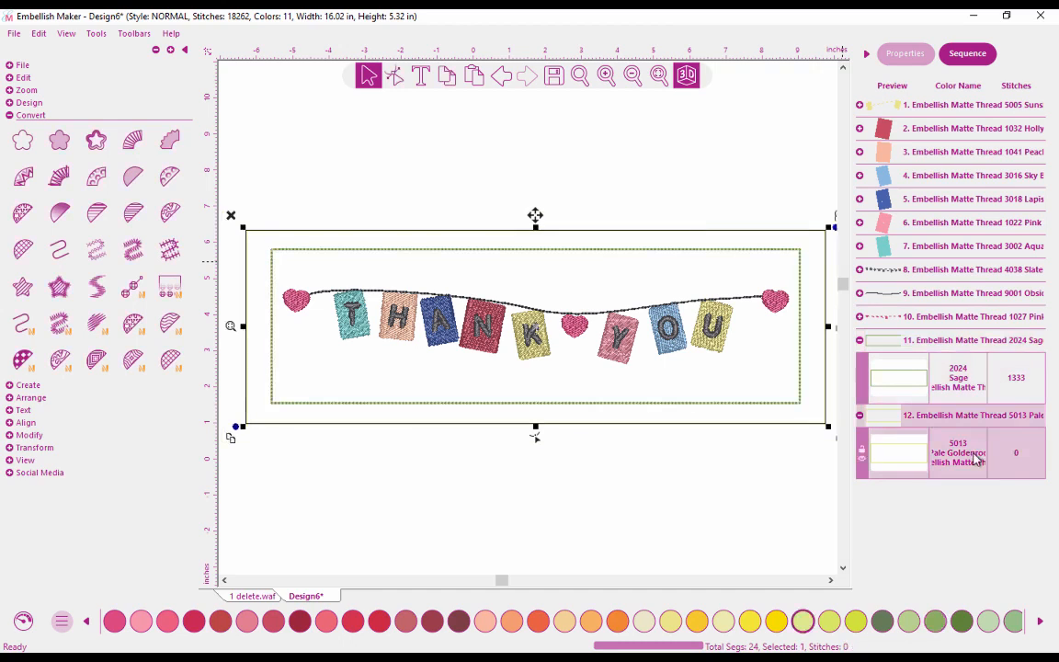
{"action": "left_click", "coordinate": [101, 288]}
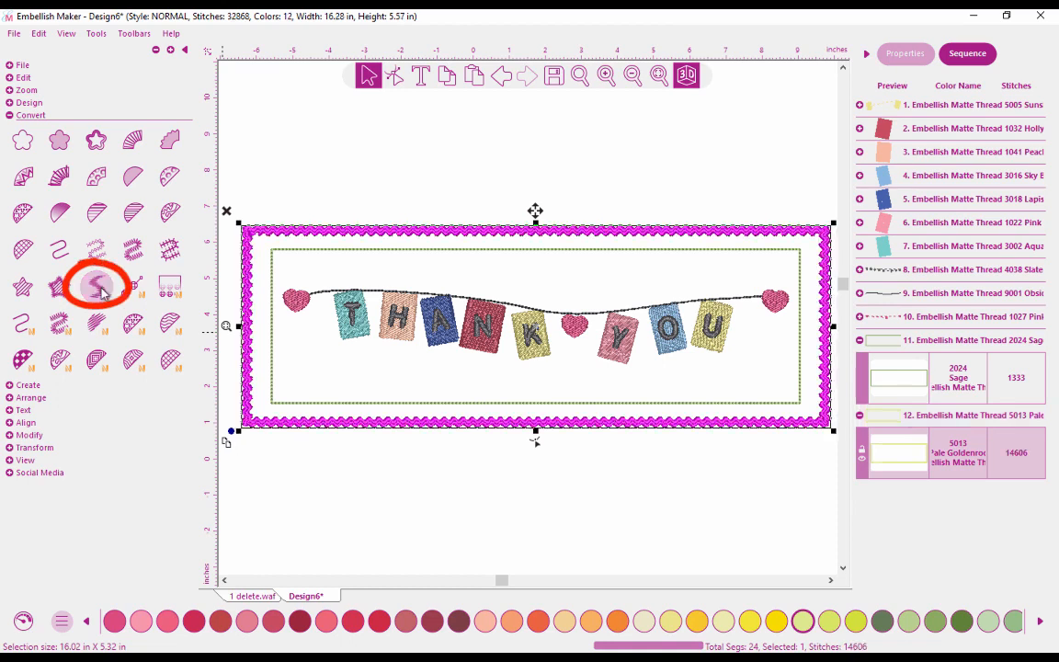
{"action": "left_click", "coordinate": [367, 166]}
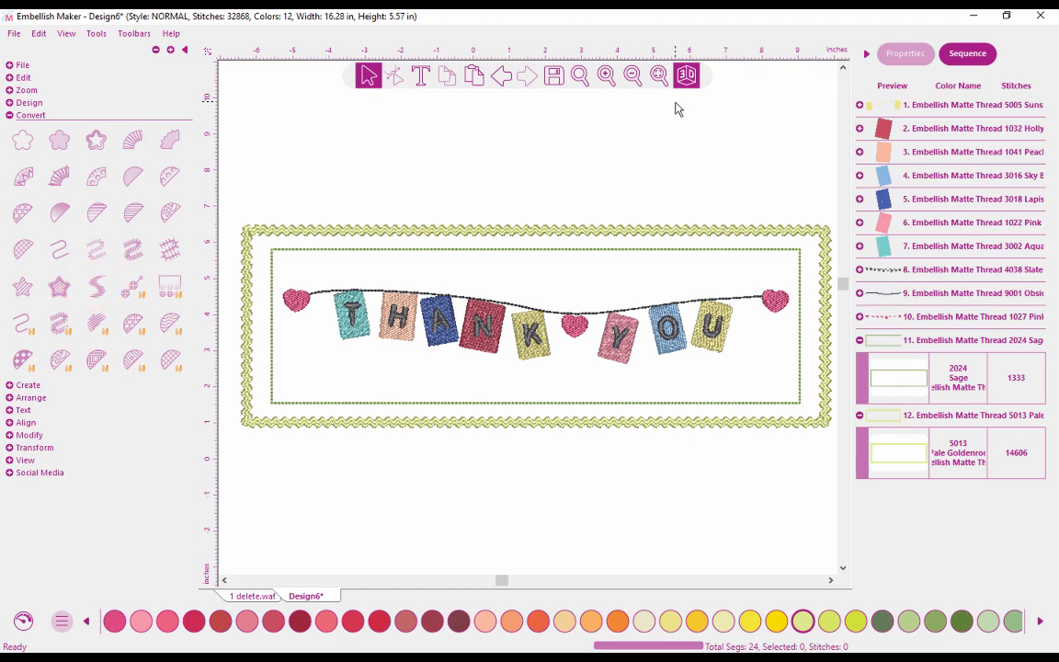
Find the Obsidian thread in the color palette and recolor the inner Sage rectangle with it
{"action": "left_click", "coordinate": [927, 346]}
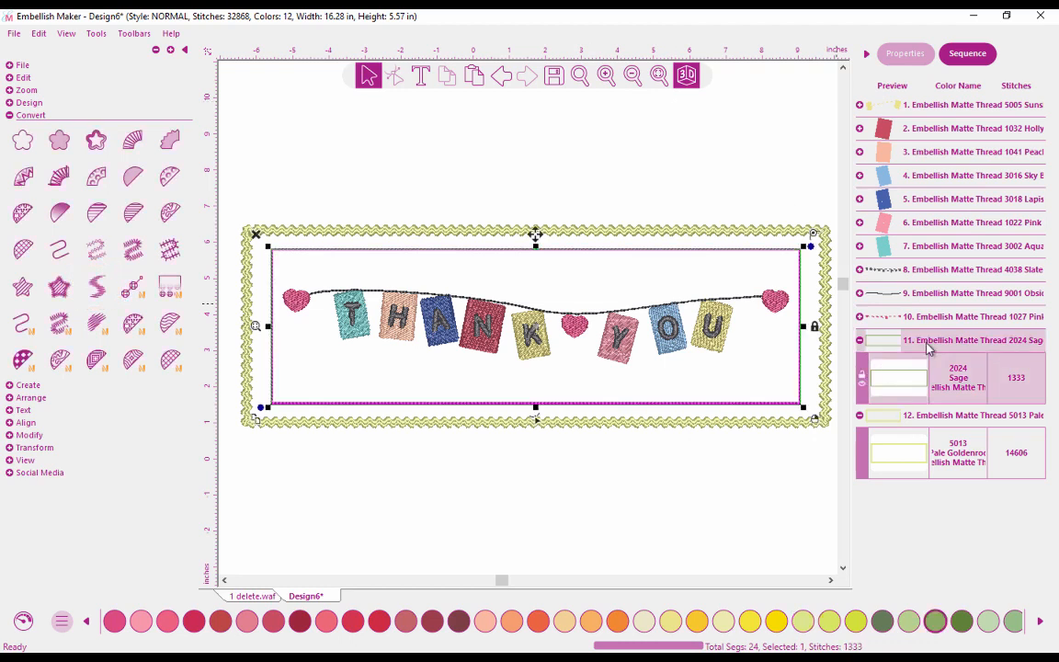
{"action": "left_click", "coordinate": [62, 621]}
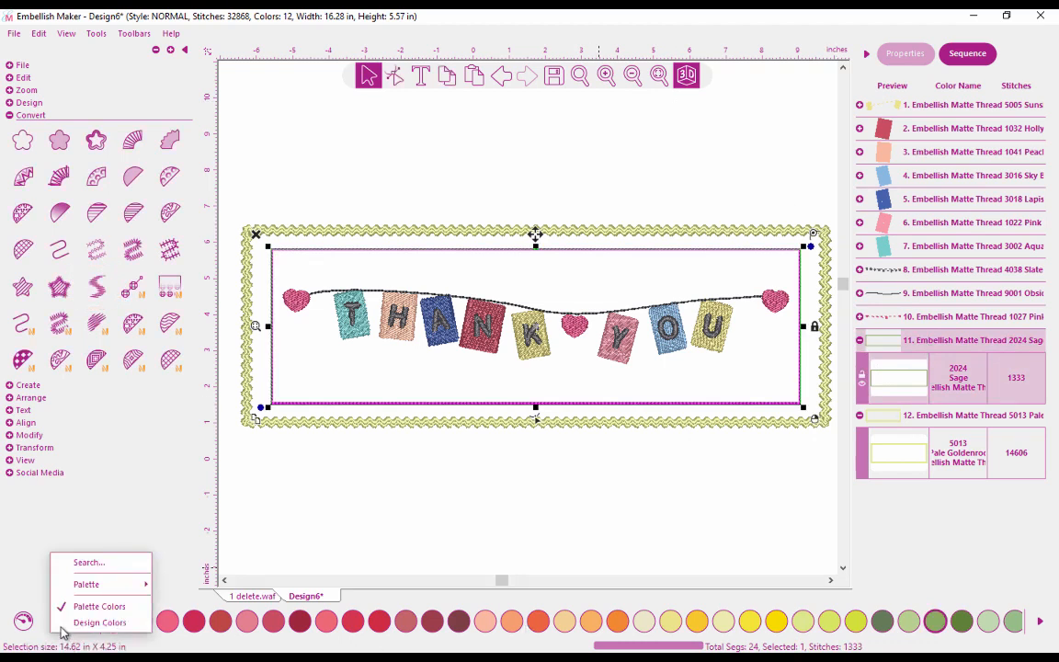
{"action": "left_click", "coordinate": [90, 562]}
{"action": "type", "text": "ob"}
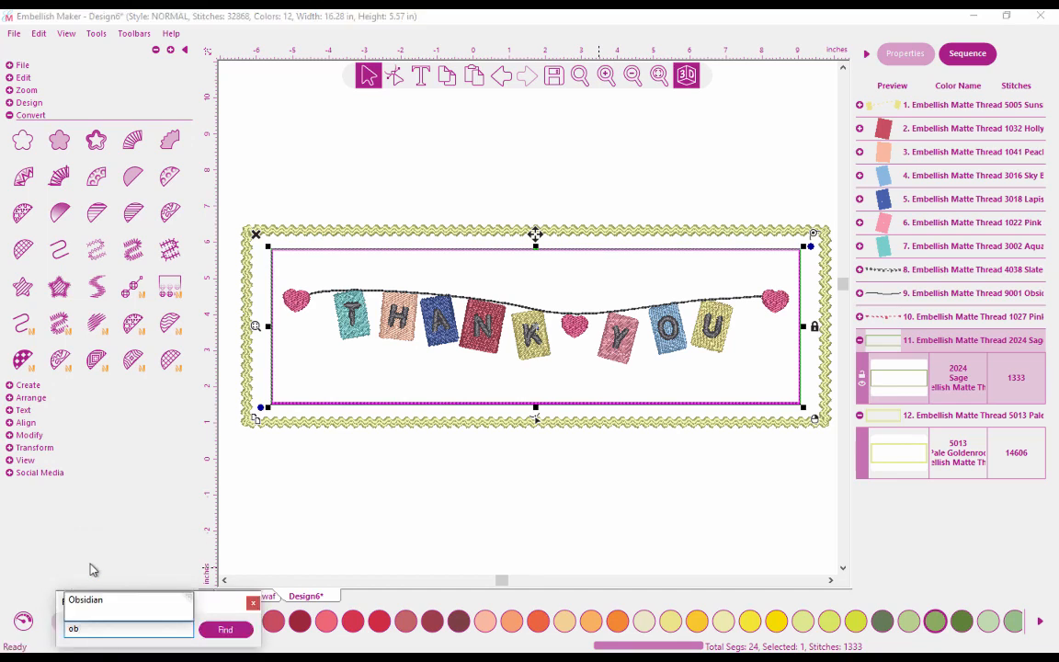
{"action": "left_click", "coordinate": [98, 607]}
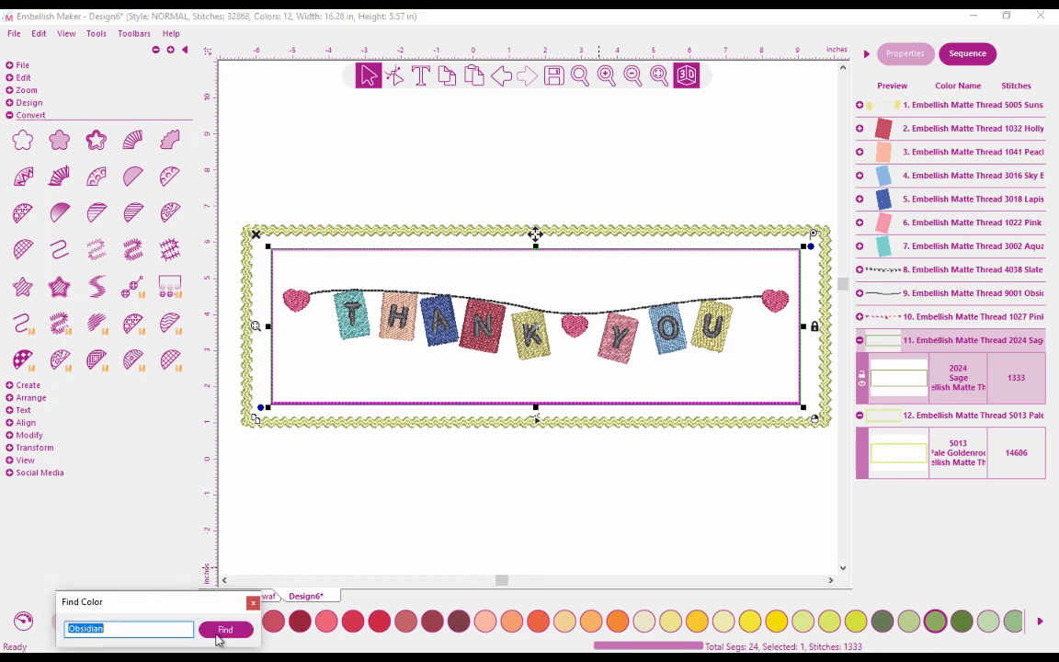
{"action": "left_click", "coordinate": [224, 629]}
{"action": "left_click", "coordinate": [513, 623]}
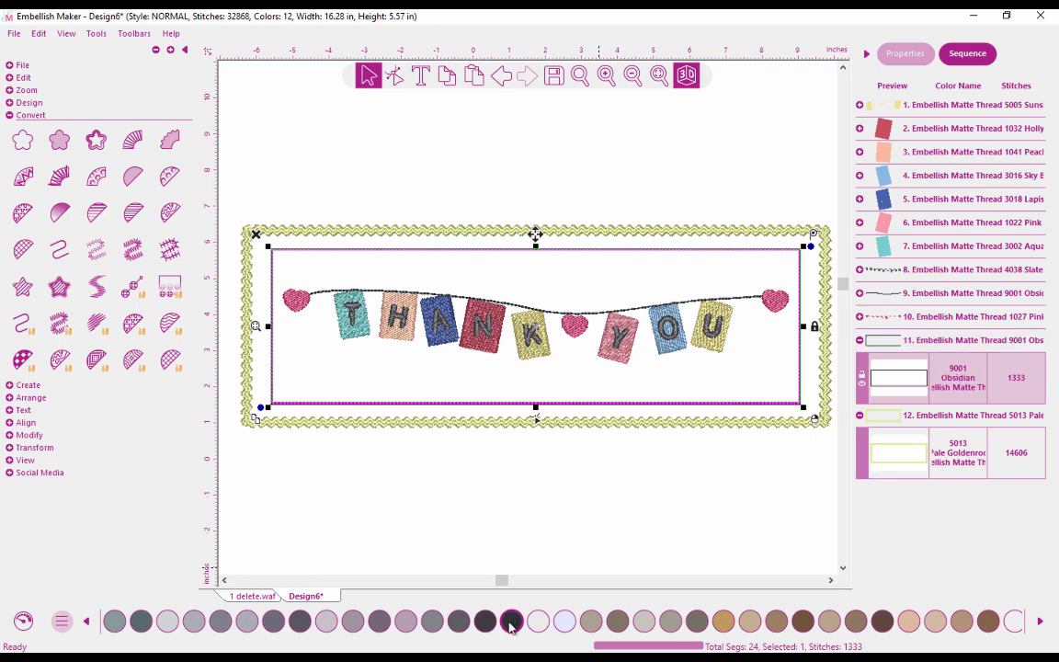
Show only the design's own colors in the palette and recolor the outer wavy border to the Aqua of the T tile
{"action": "left_click", "coordinate": [912, 464]}
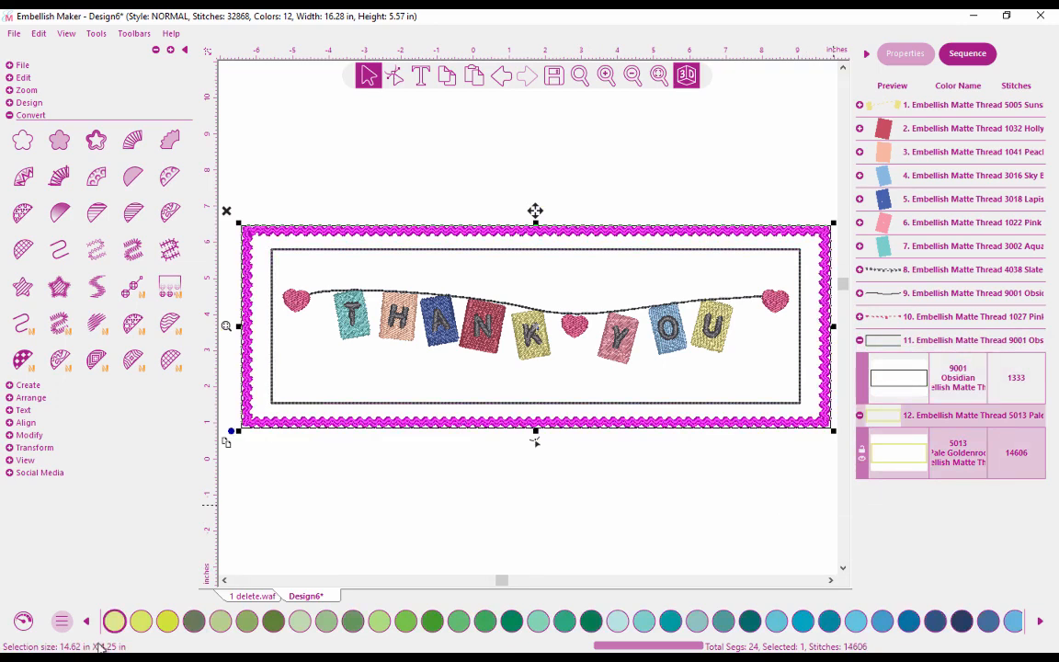
{"action": "left_click", "coordinate": [452, 519]}
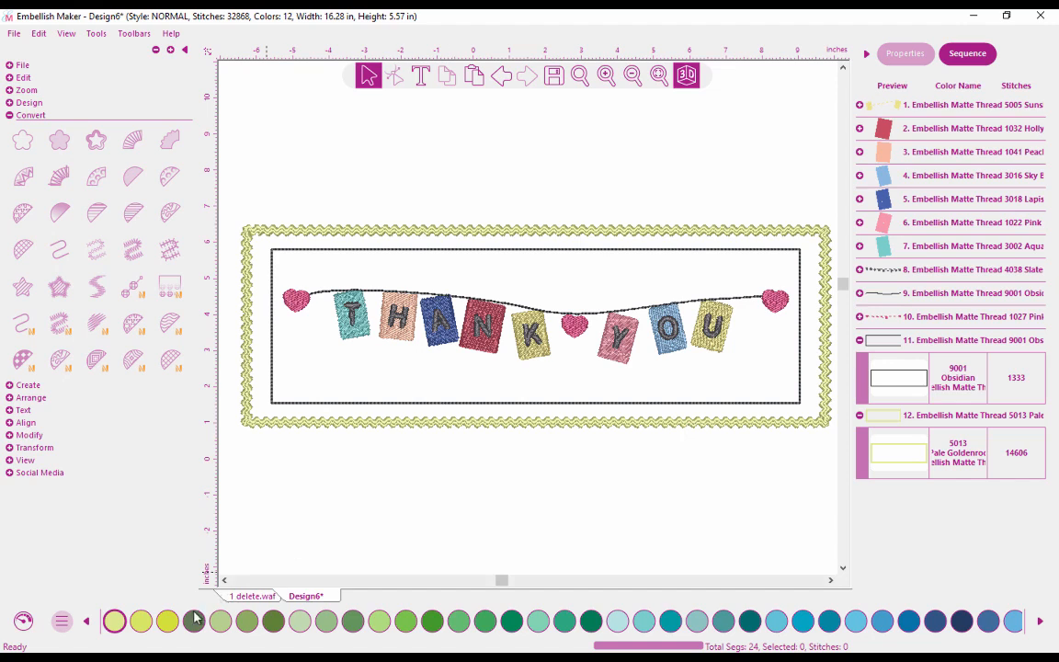
{"action": "left_click", "coordinate": [63, 622]}
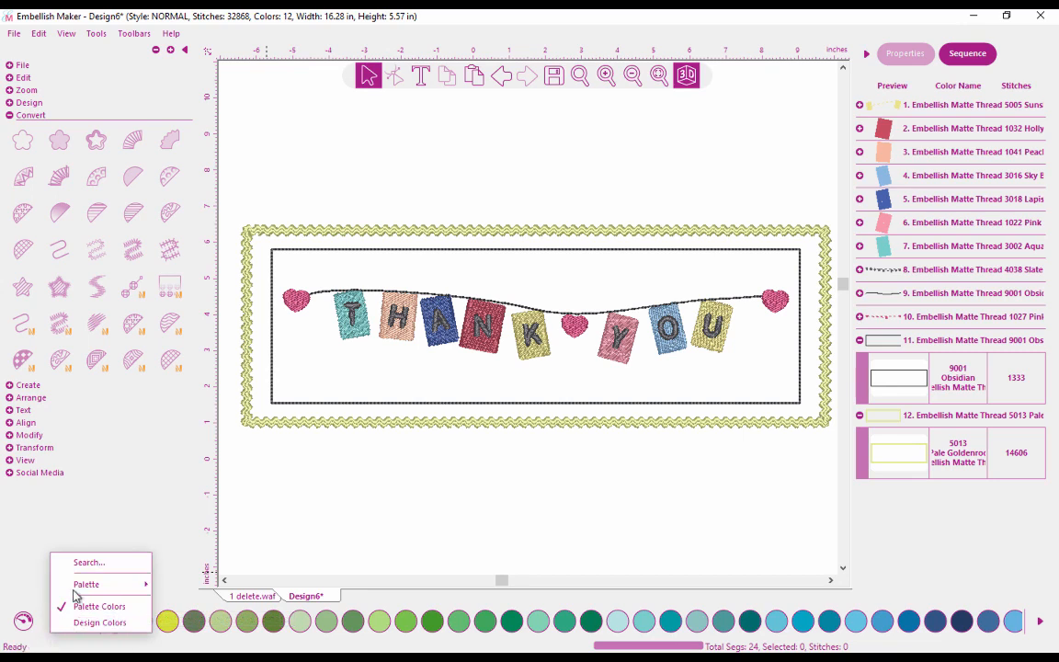
{"action": "mouse_move", "coordinate": [79, 588]}
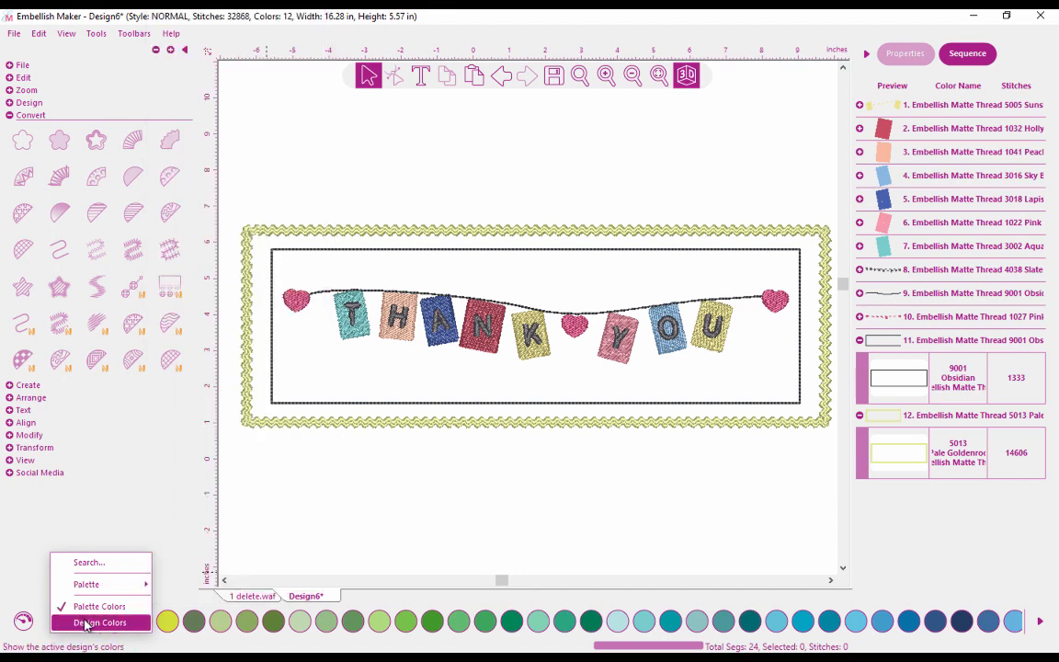
{"action": "left_click", "coordinate": [87, 623]}
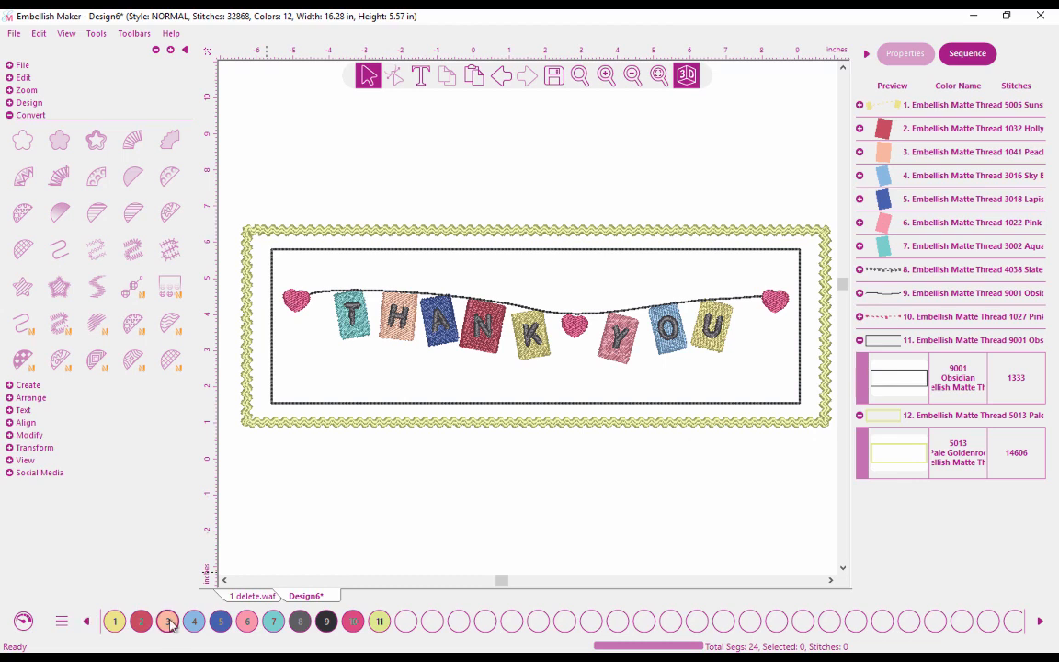
{"action": "left_click", "coordinate": [895, 451]}
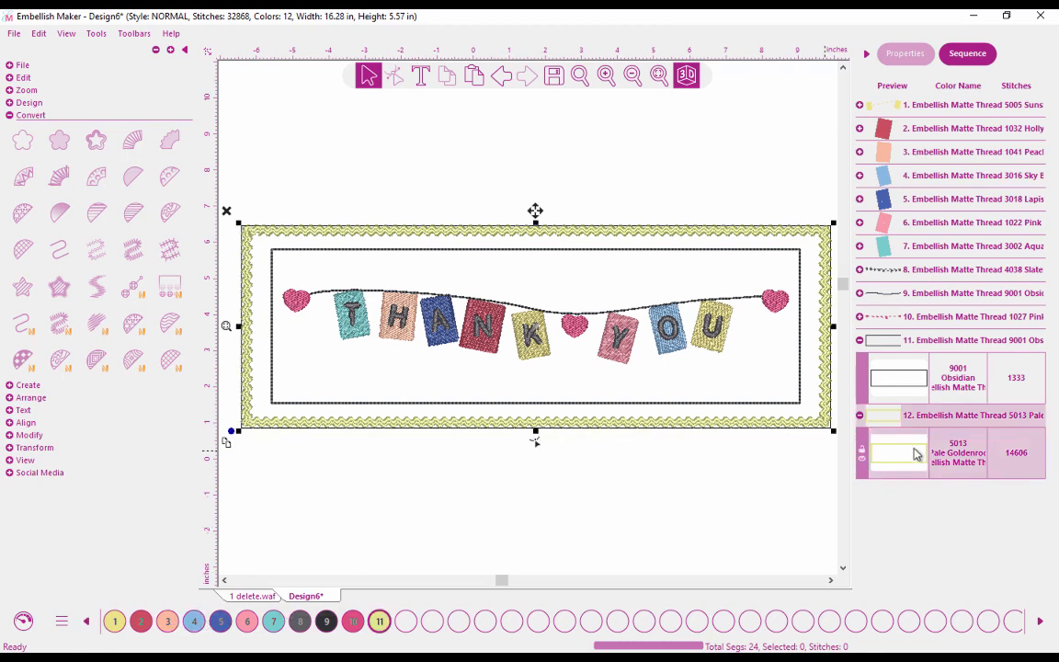
{"action": "left_click", "coordinate": [274, 623]}
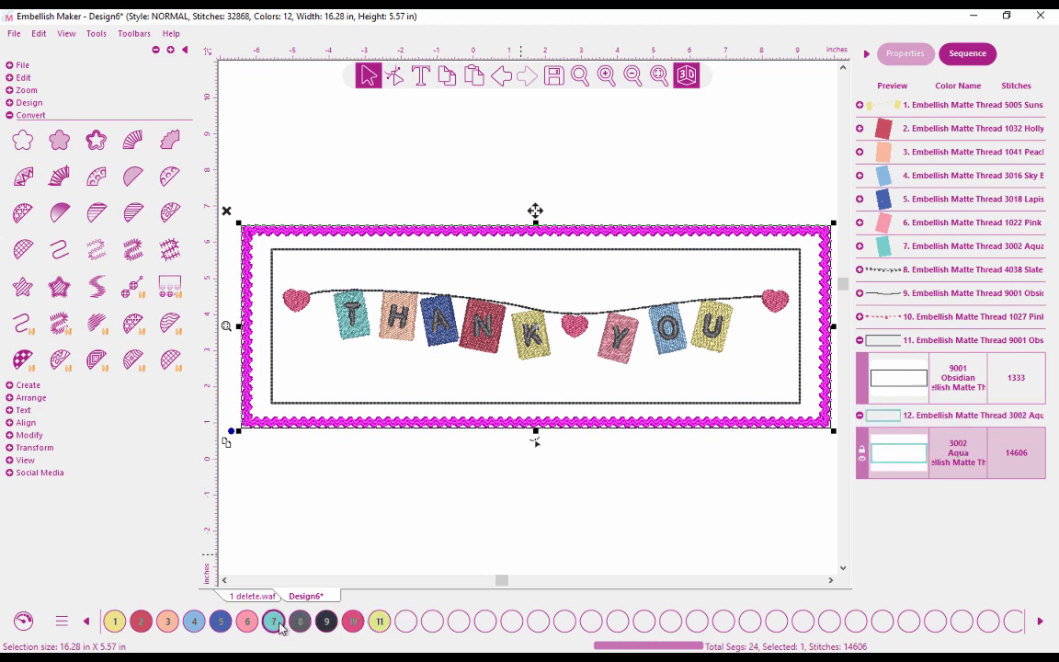
{"action": "left_click", "coordinate": [605, 165]}
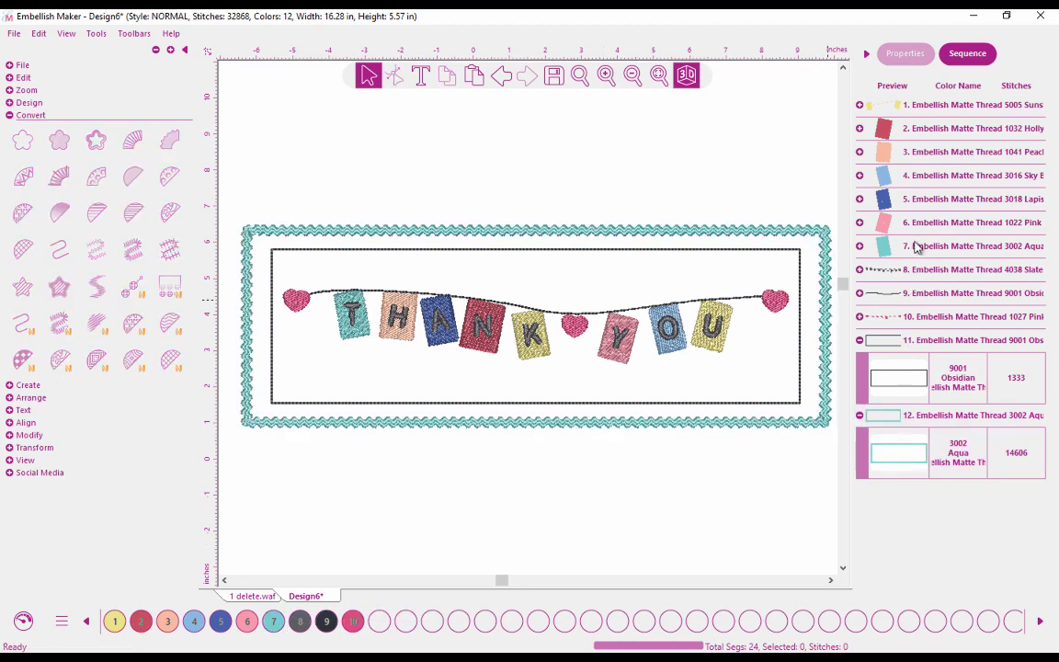
Recolor the three pink hearts to the design's Aqua thread
{"action": "left_click", "coordinate": [924, 317]}
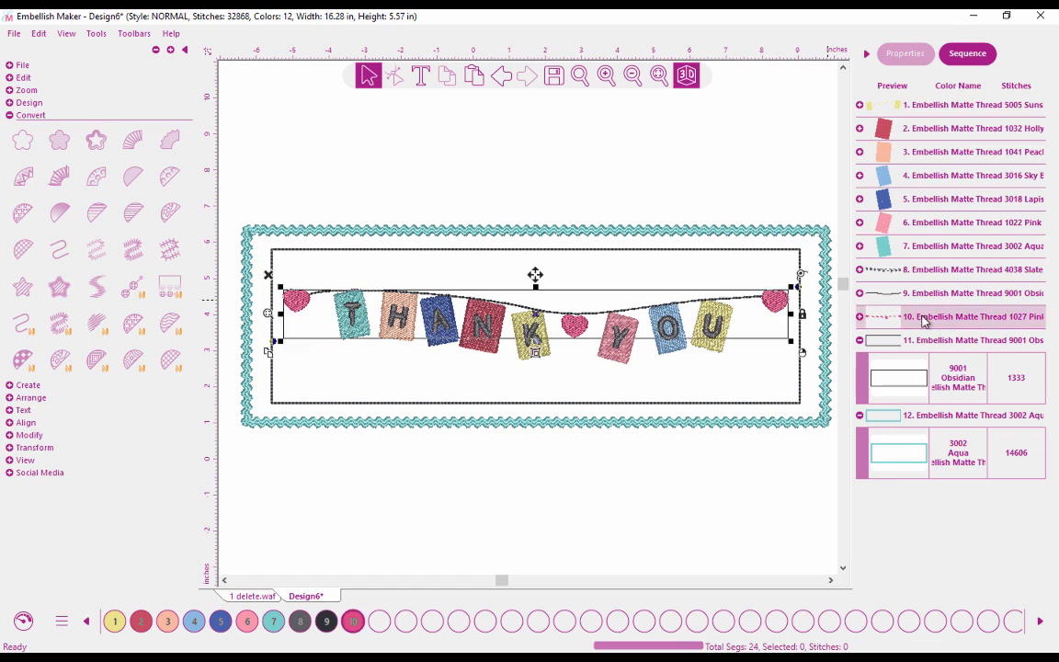
{"action": "left_click", "coordinate": [273, 618]}
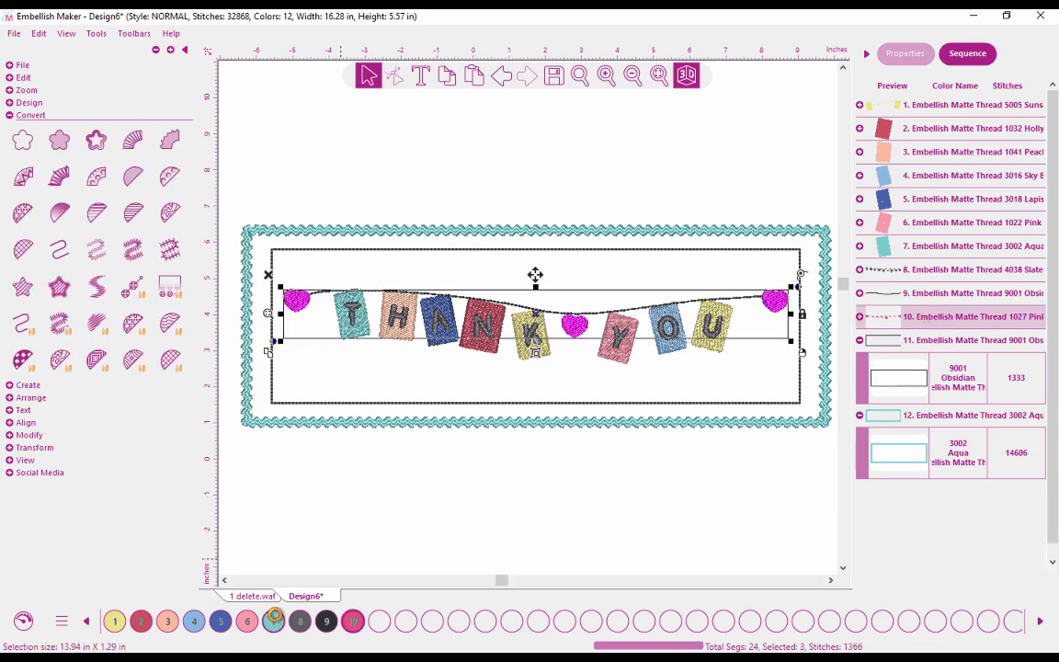
{"action": "left_click", "coordinate": [472, 534]}
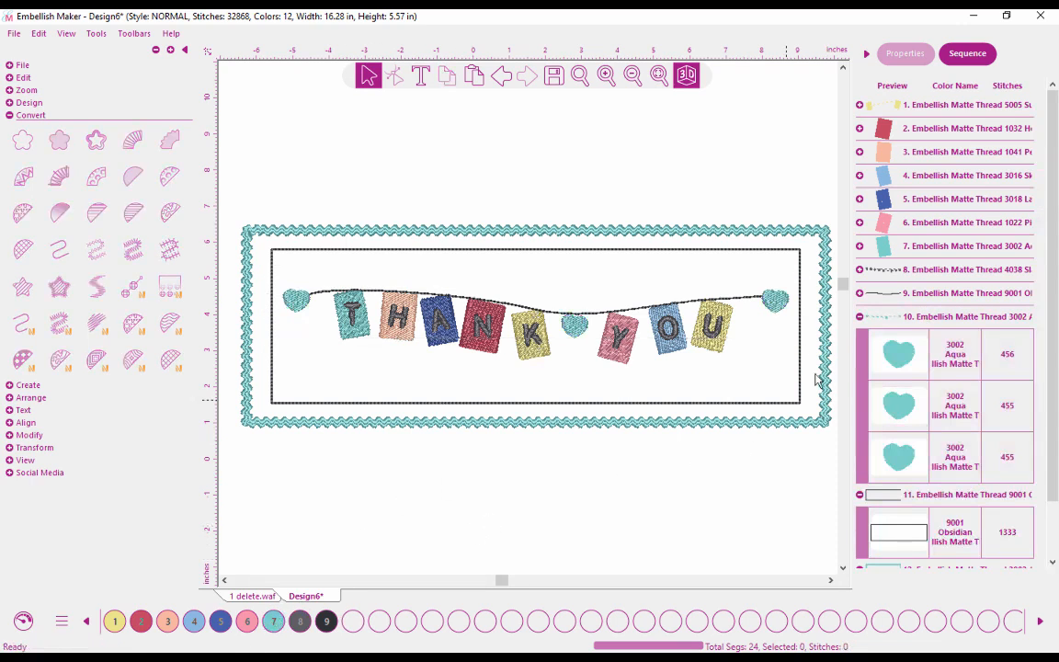
Collapse the hearts and outer border layers and move the Aqua border directly after the Aqua hearts in the stitch sequence
{"action": "left_click", "coordinate": [860, 317]}
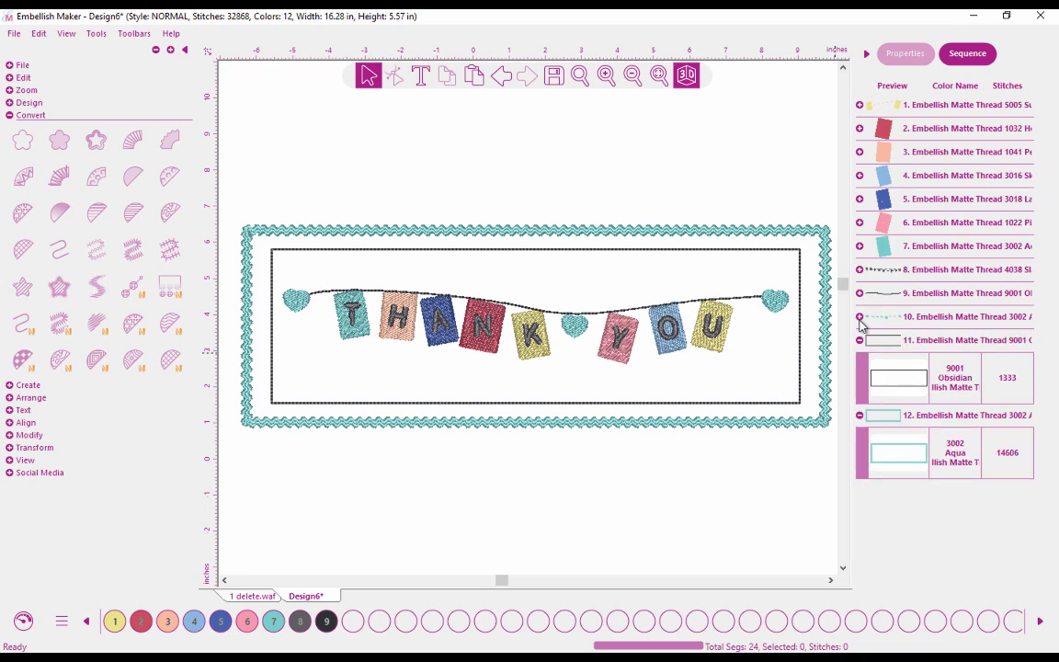
{"action": "left_click", "coordinate": [859, 415]}
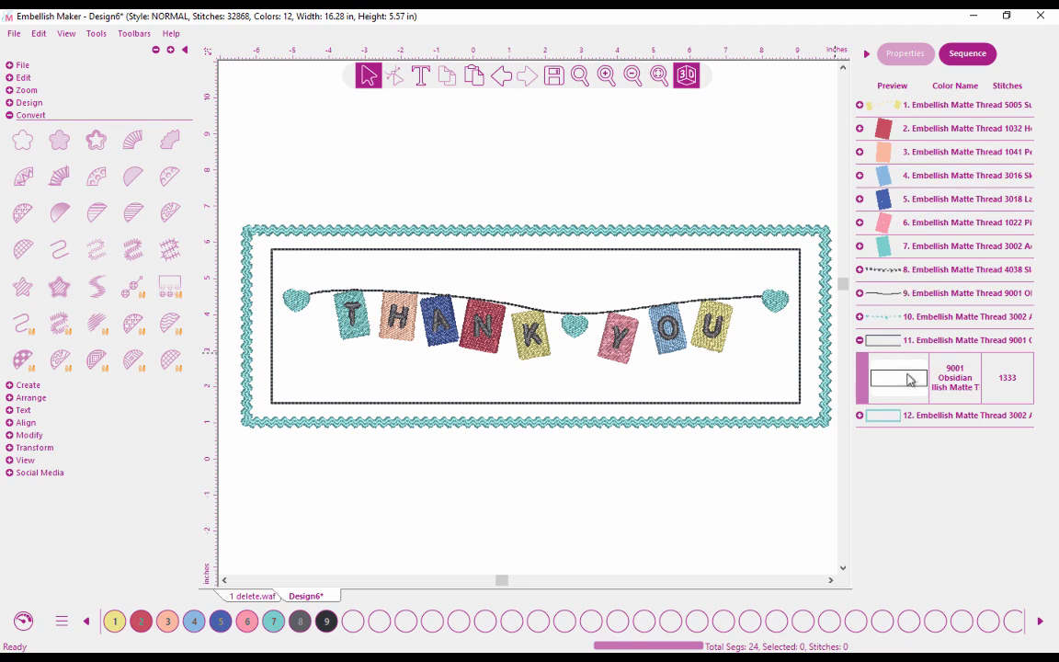
{"action": "left_click", "coordinate": [919, 318]}
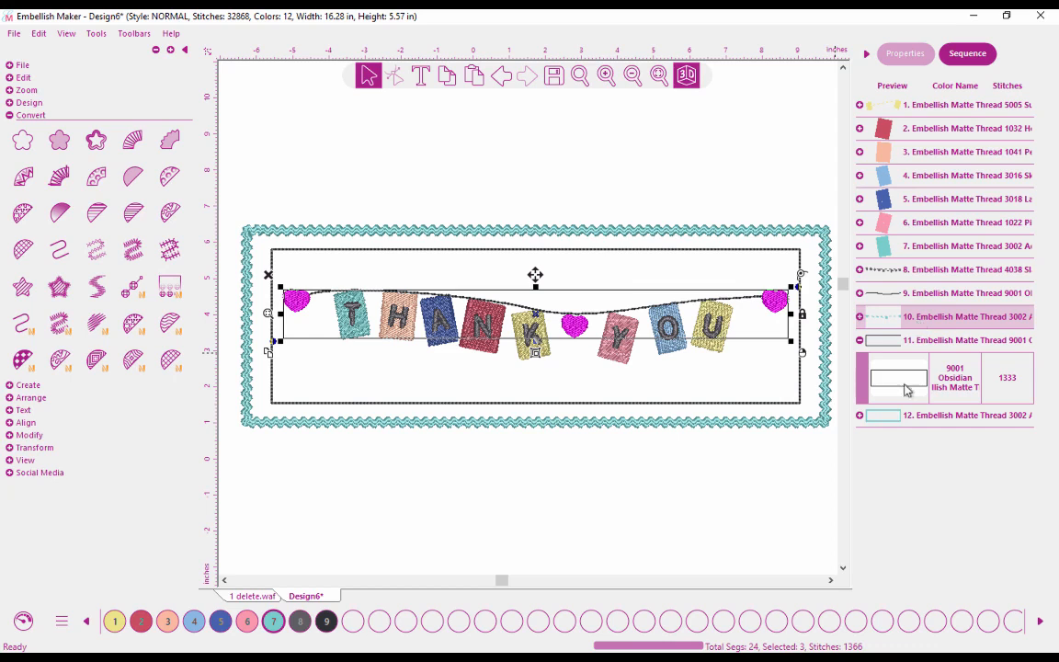
{"action": "left_click", "coordinate": [905, 418]}
{"action": "left_click", "coordinate": [931, 319]}
{"action": "left_click_drag", "start_coordinate": [935, 421], "coordinate": [929, 326]}
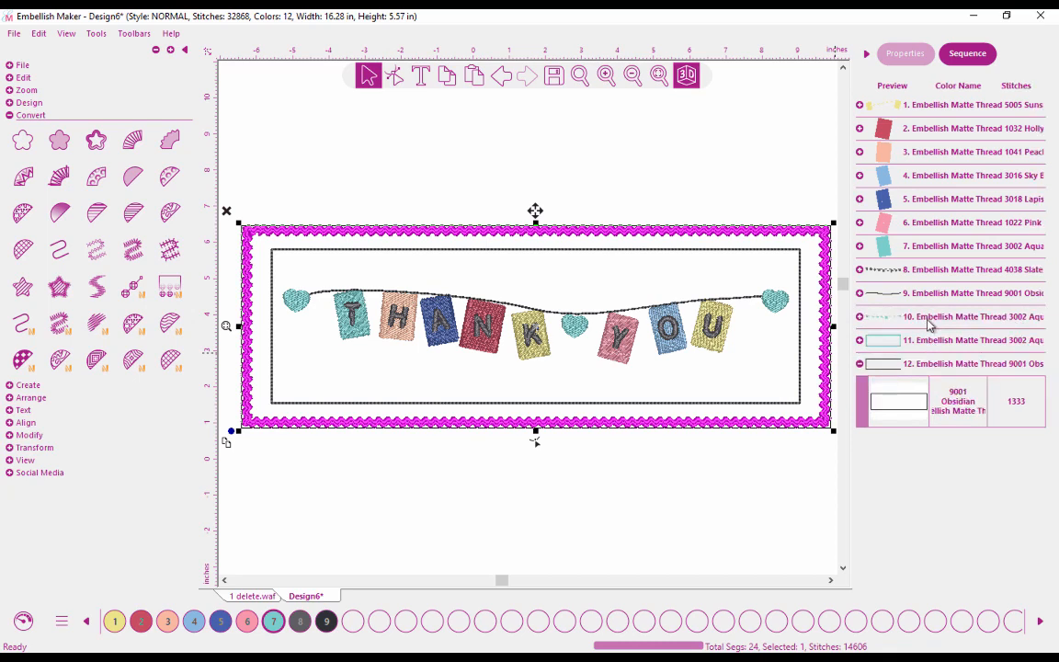
Merge the Aqua hearts and the outer Aqua border into one Aqua color layer and collapse it
{"action": "left_click", "coordinate": [929, 322]}
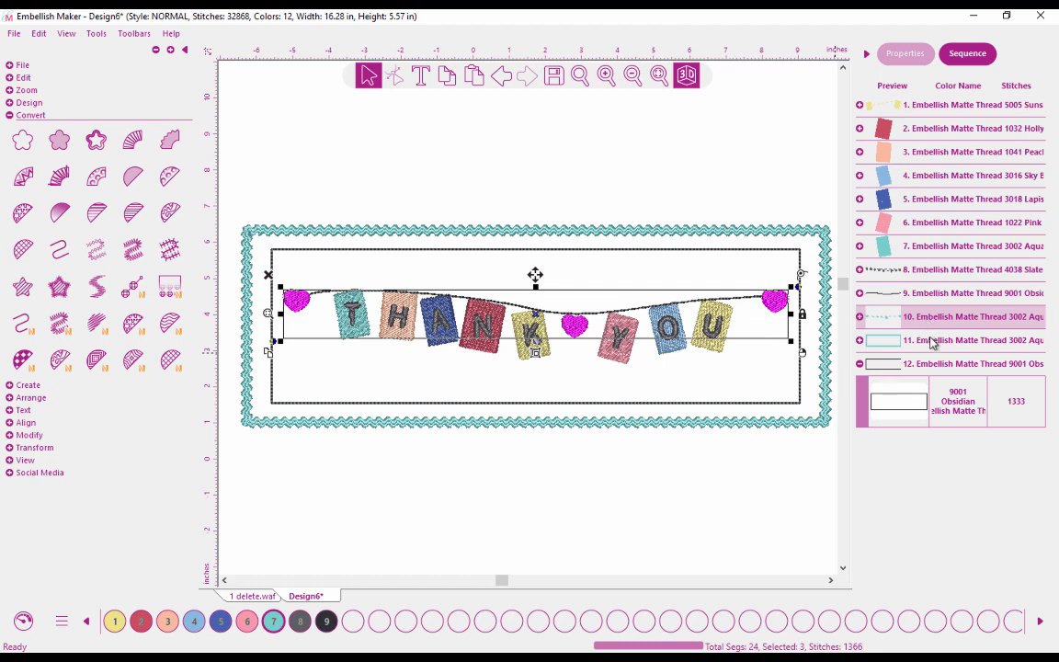
{"action": "left_click", "coordinate": [932, 342]}
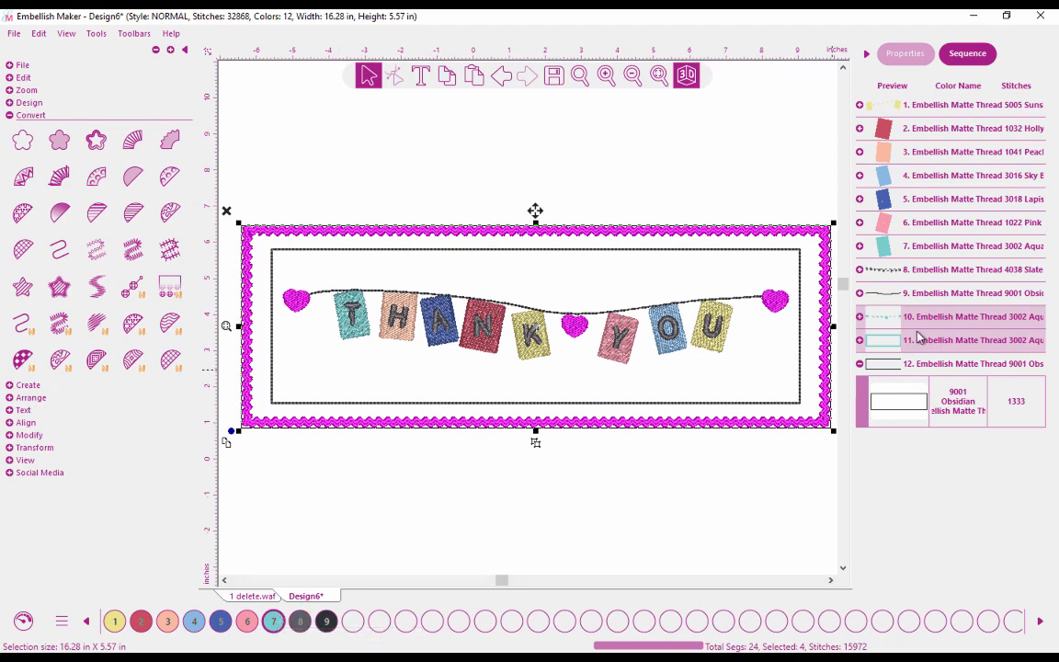
{"action": "left_click", "coordinate": [274, 625]}
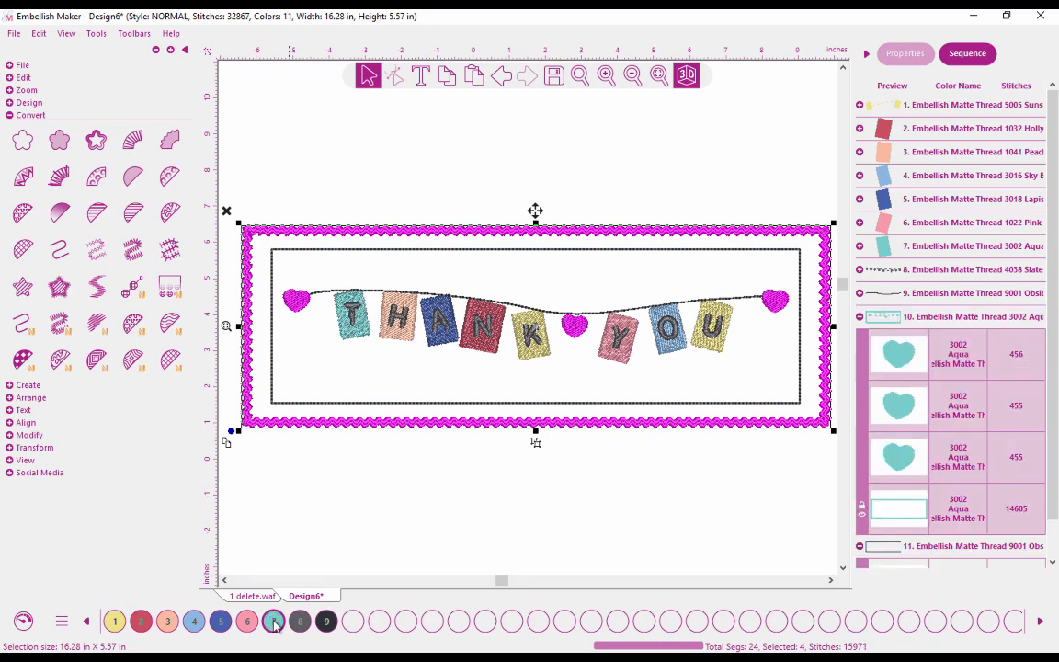
{"action": "left_click", "coordinate": [940, 320]}
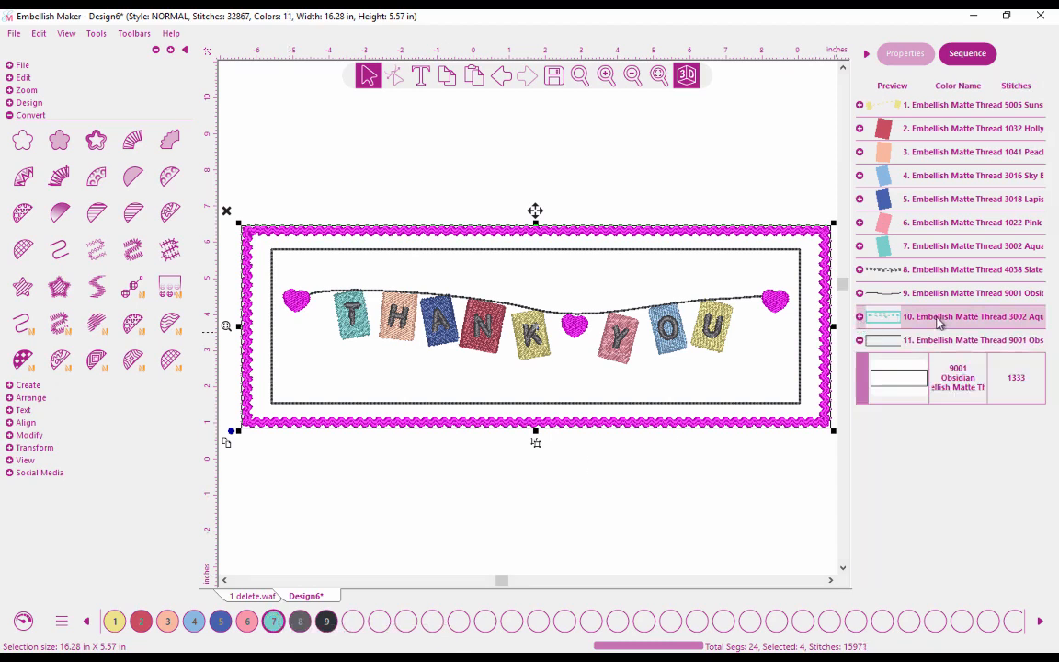
Move the combined Aqua hearts-and-border layer to the end of the sequence, after the Obsidian rectangle, and collapse the rectangle's layer
{"action": "left_click", "coordinate": [720, 492]}
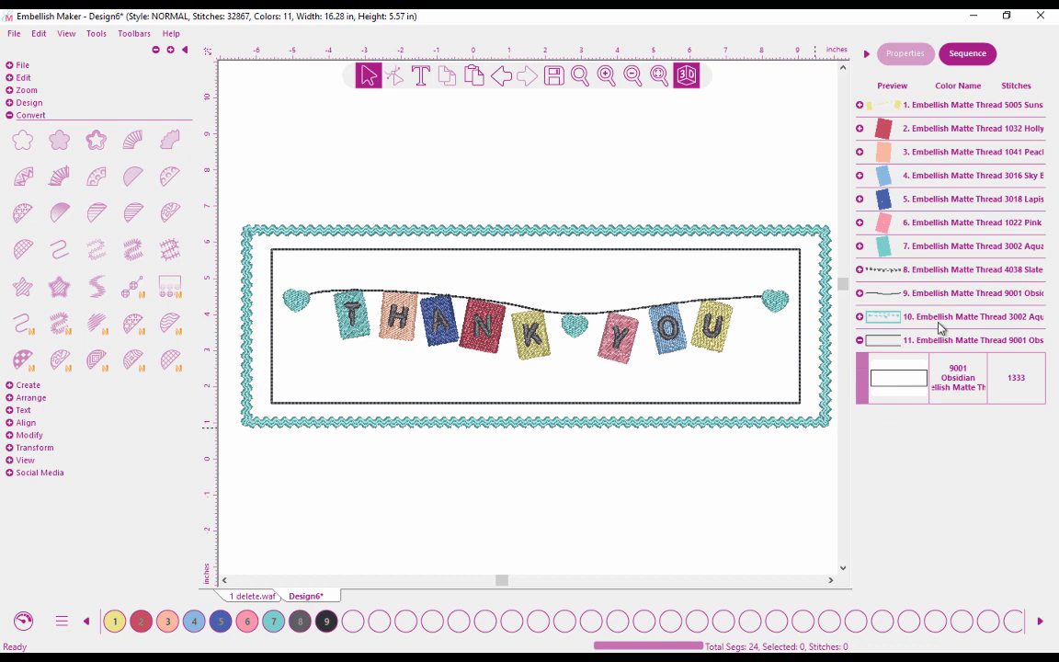
{"action": "left_click_drag", "start_coordinate": [943, 320], "coordinate": [928, 422]}
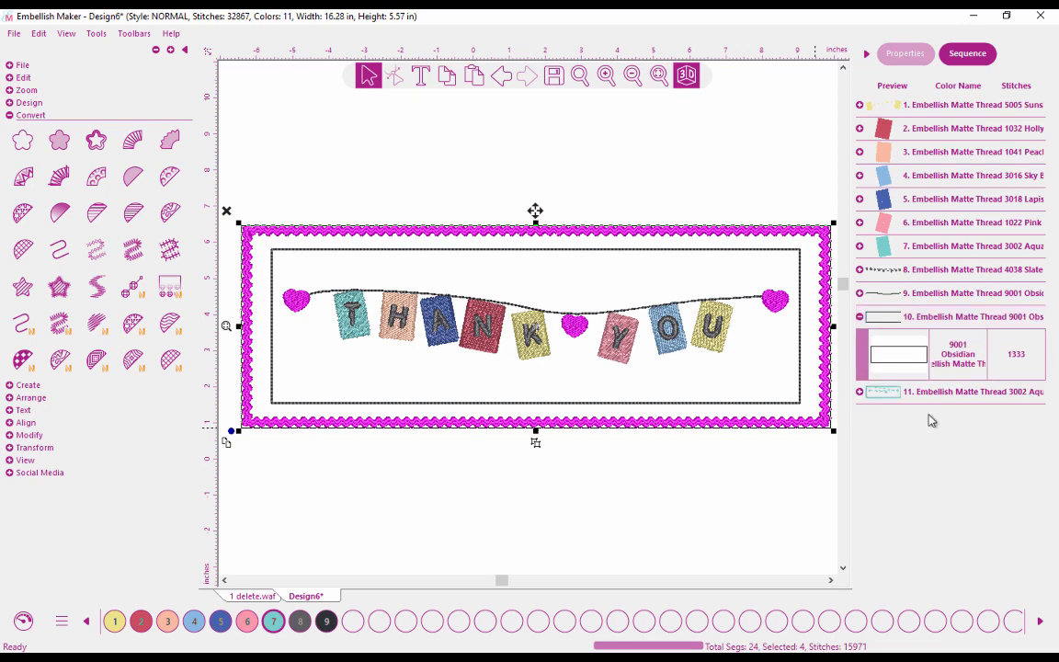
{"action": "left_click", "coordinate": [860, 317]}
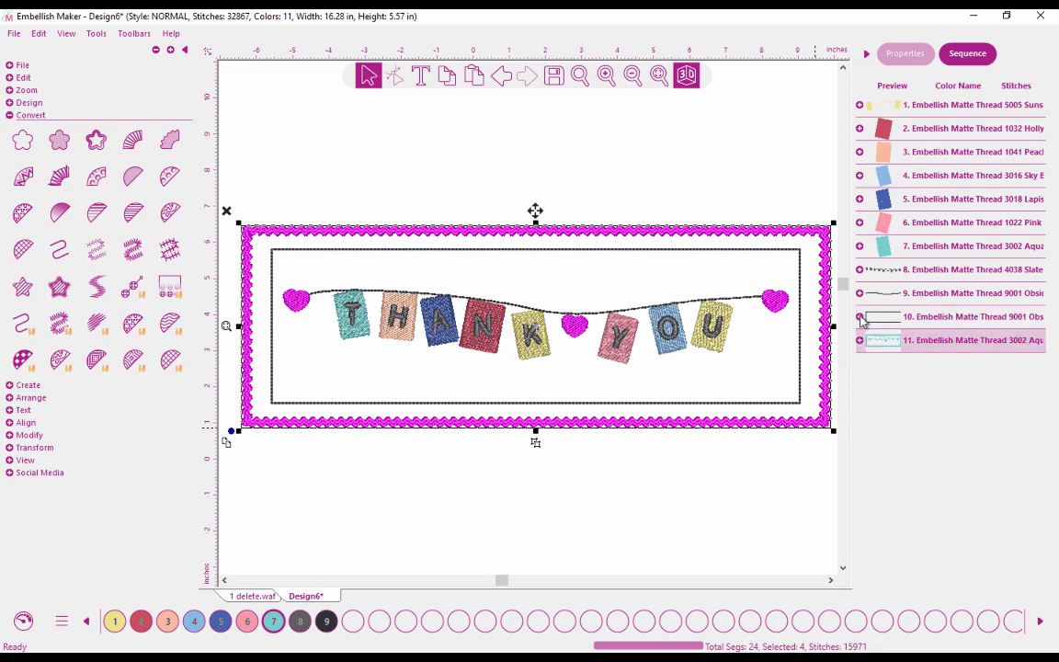
Go through the tile color layers in the stitch sequence to see which letter tile each one covers
{"action": "left_click", "coordinate": [933, 108]}
{"action": "left_click", "coordinate": [927, 130]}
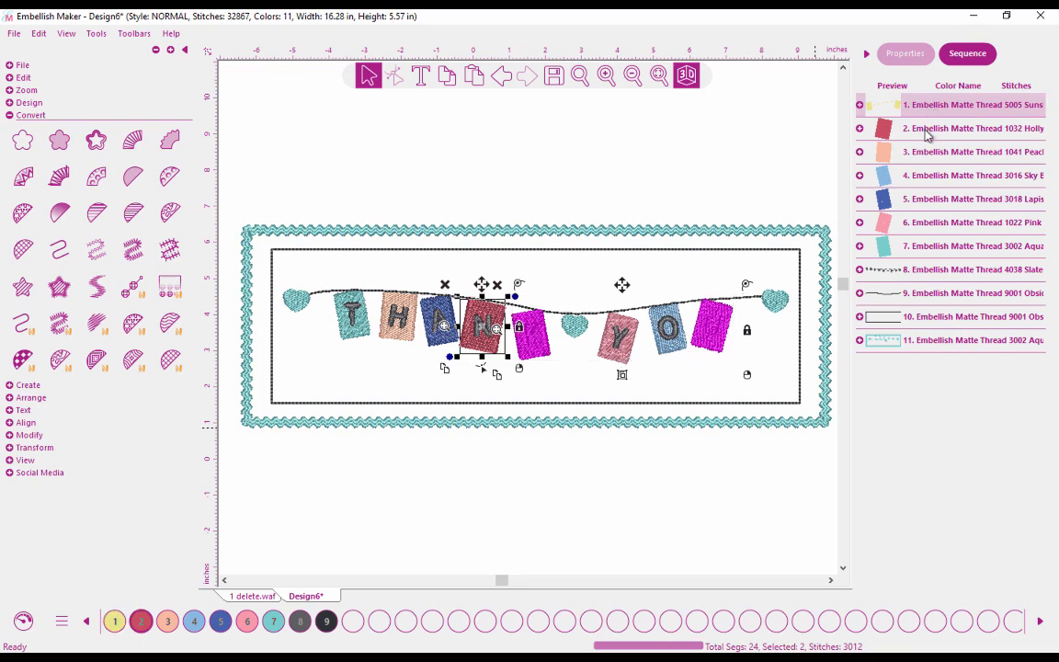
{"action": "left_click", "coordinate": [927, 152]}
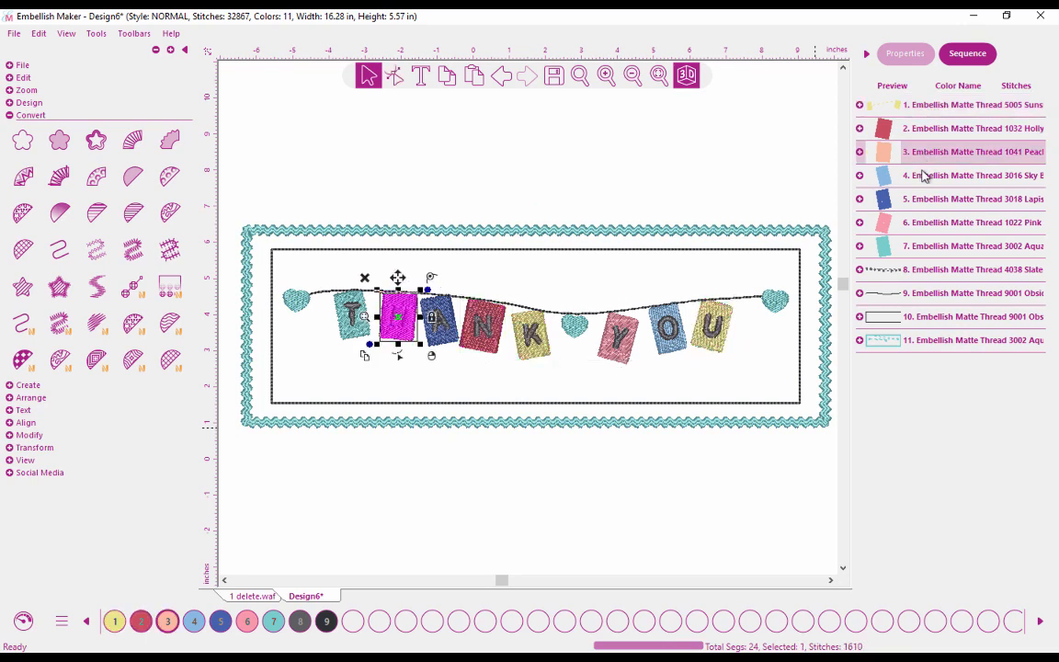
{"action": "left_click", "coordinate": [927, 175]}
{"action": "left_click", "coordinate": [926, 200]}
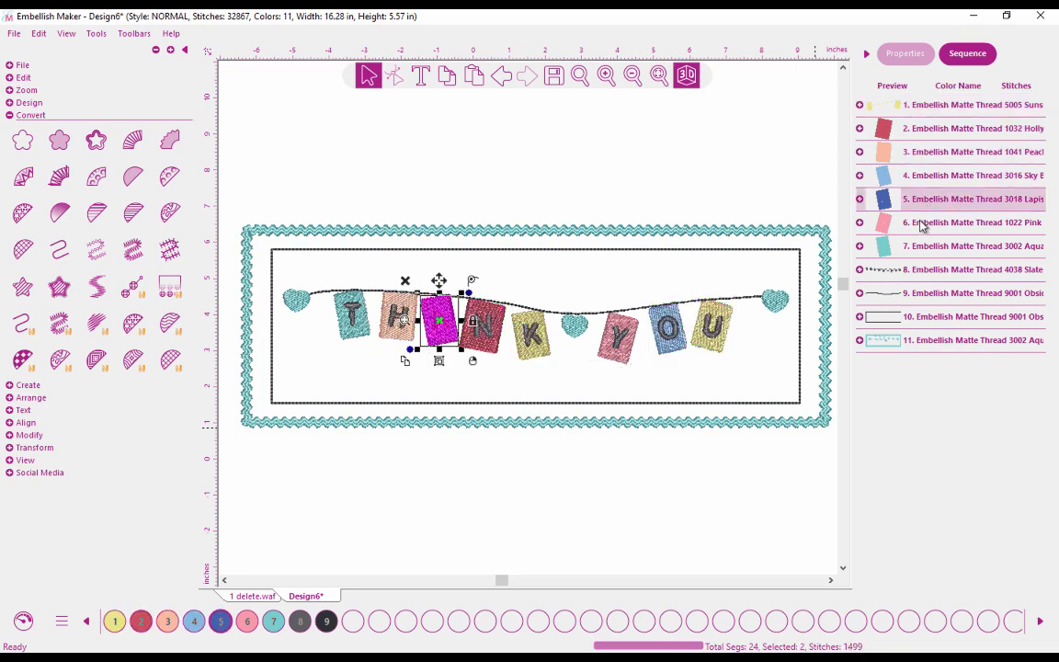
{"action": "left_click", "coordinate": [925, 224]}
Move the T tile's Aqua layer to first and the H tile's peach layer to second in the stitch sequence
{"action": "left_click", "coordinate": [924, 248]}
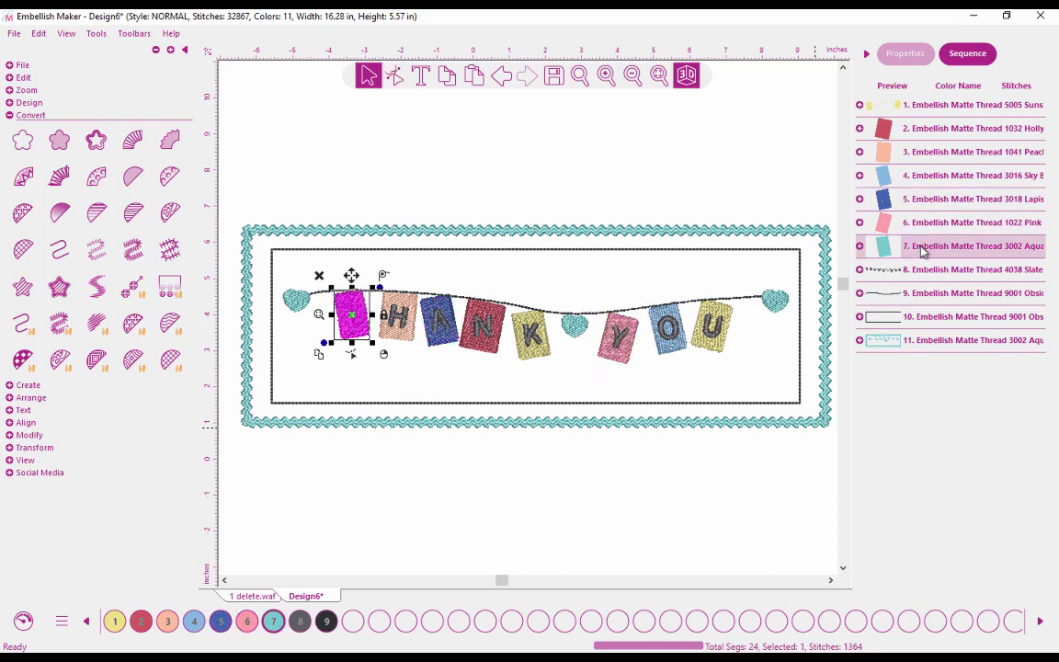
{"action": "left_click_drag", "start_coordinate": [924, 248], "coordinate": [899, 97]}
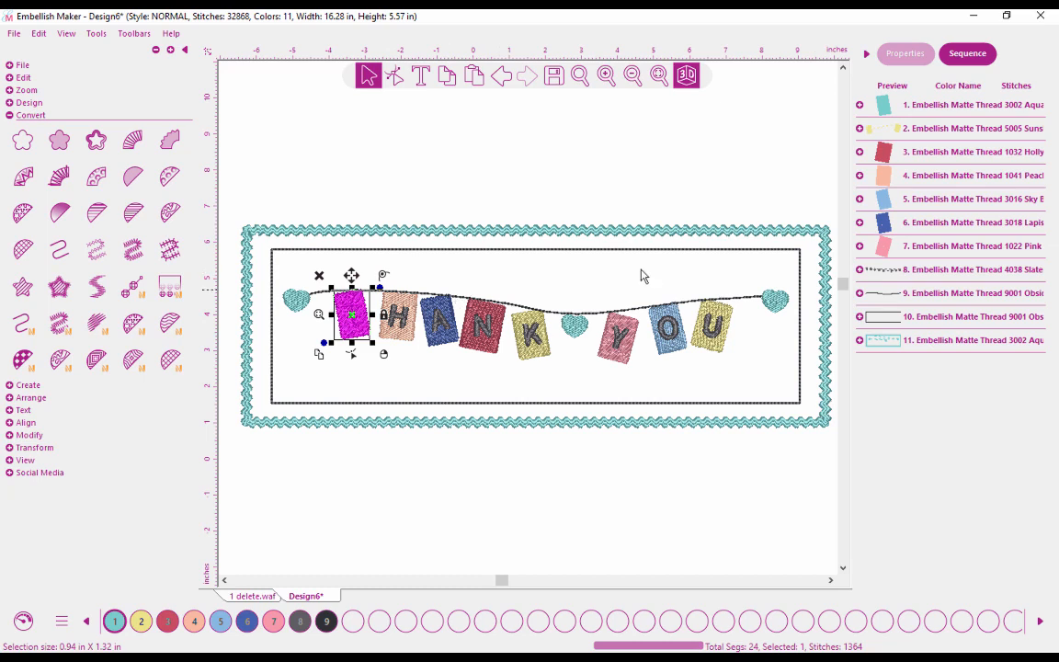
{"action": "left_click", "coordinate": [934, 179]}
{"action": "left_click_drag", "start_coordinate": [933, 182], "coordinate": [924, 129]}
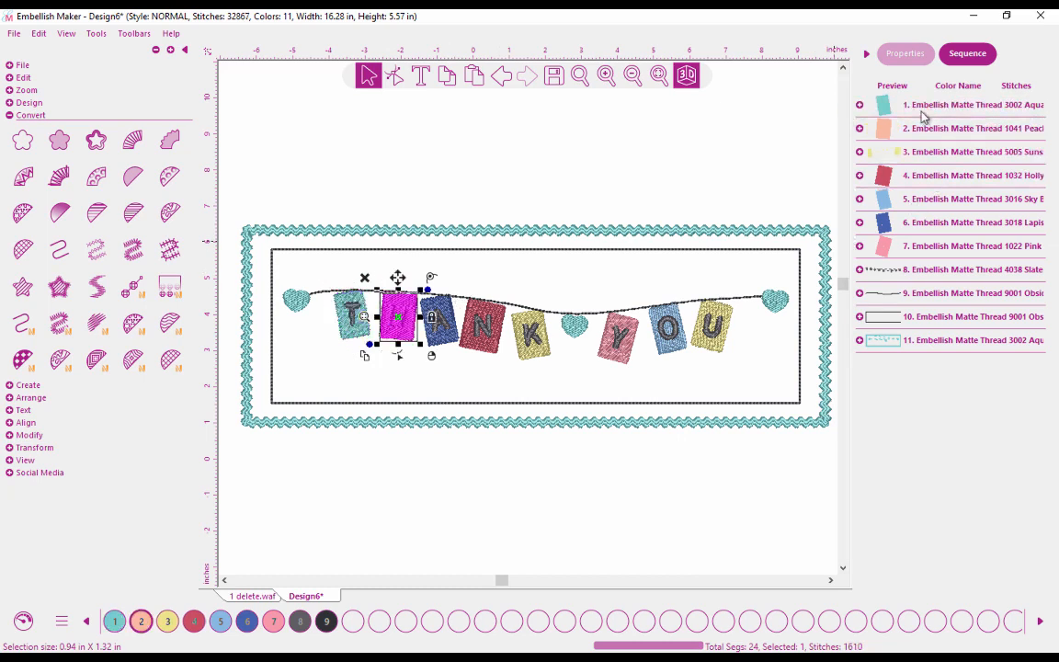
Move the A tile's Lapis layer to third and the N tile's Holly layer to fourth, and select the yellow tile layer
{"action": "left_click_drag", "start_coordinate": [919, 218], "coordinate": [919, 159]}
{"action": "left_click", "coordinate": [924, 199]}
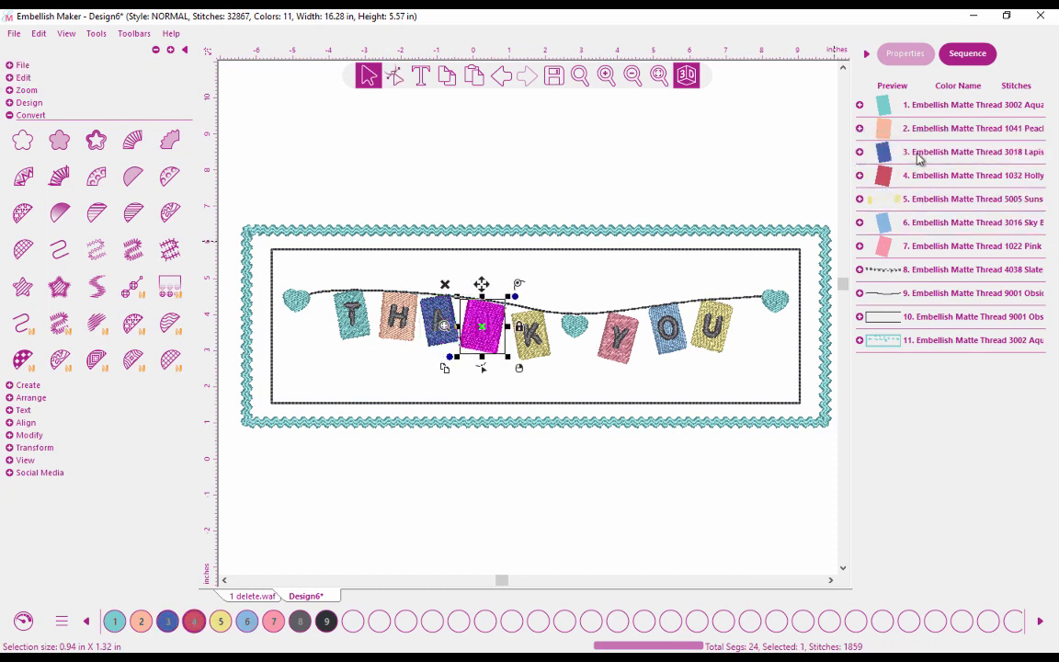
{"action": "left_click", "coordinate": [920, 202]}
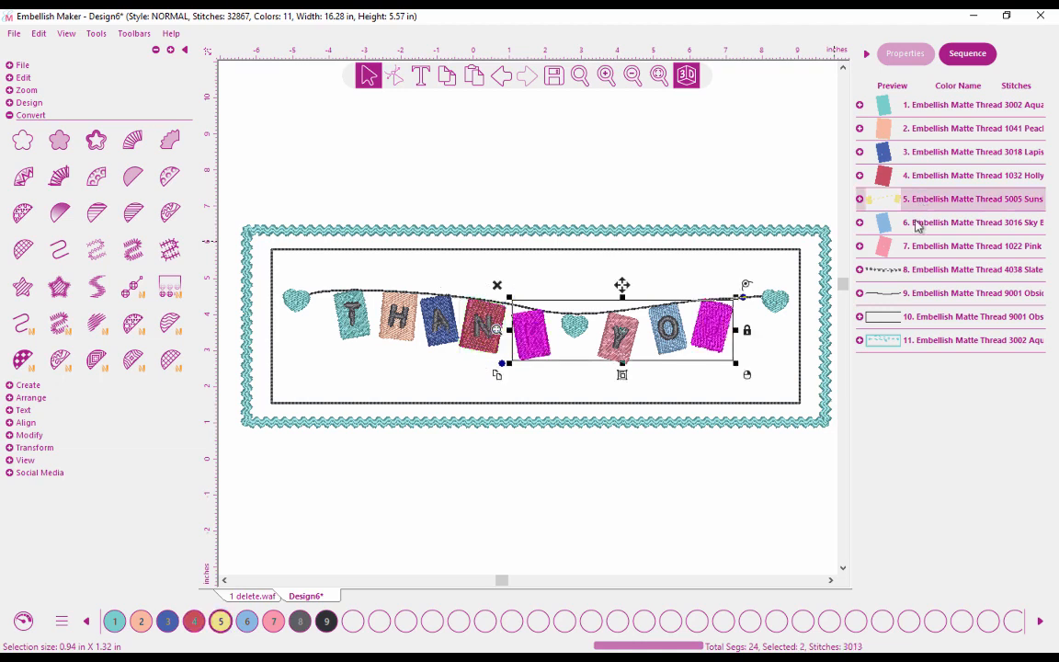
Move the Y tile's Pink layer to sixth in the stitch sequence, ahead of the O tile's Sky Blue layer
{"action": "left_click", "coordinate": [917, 224]}
{"action": "left_click_drag", "start_coordinate": [916, 225], "coordinate": [918, 244]}
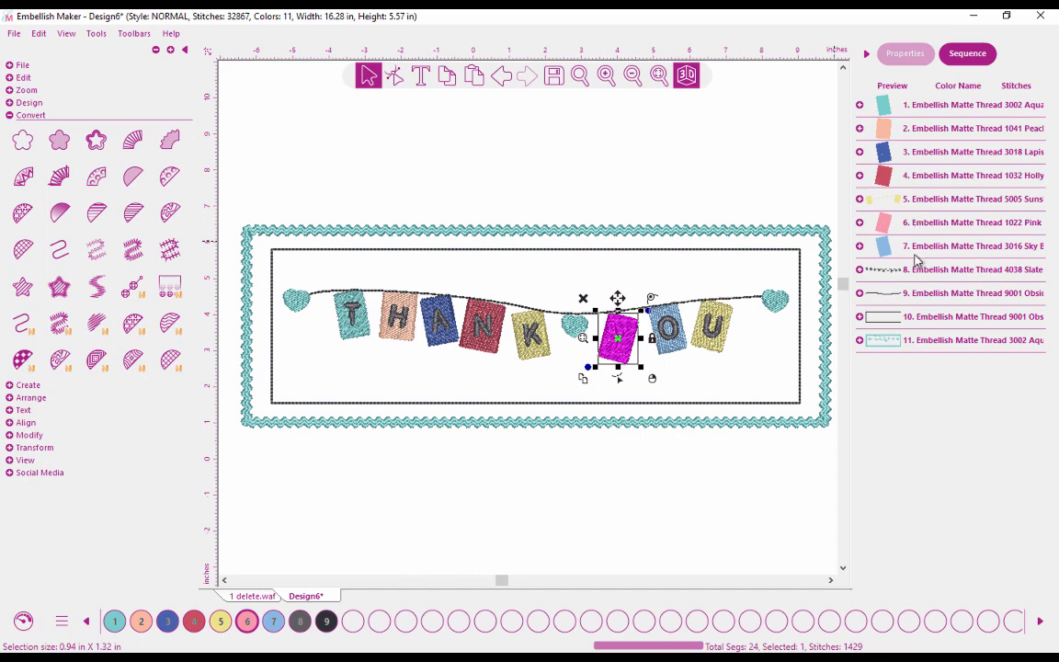
{"action": "left_click", "coordinate": [916, 246]}
Examine the letter and string layers, and compare their colors with the reference design 1 delete.waf
{"action": "left_click", "coordinate": [916, 273]}
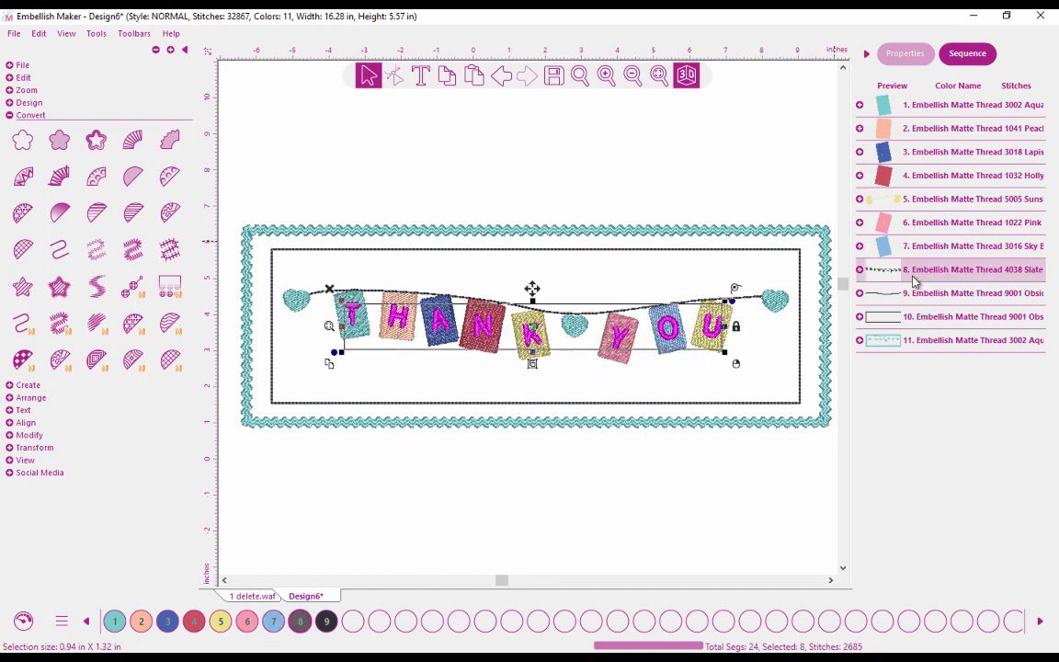
{"action": "left_click", "coordinate": [912, 294]}
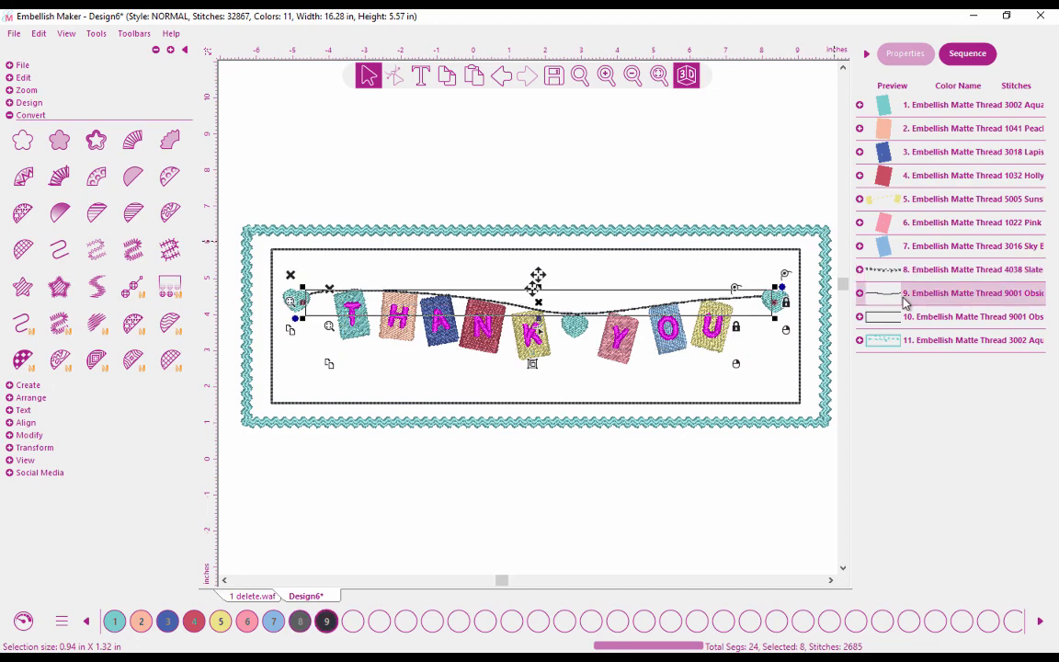
{"action": "left_click", "coordinate": [248, 596]}
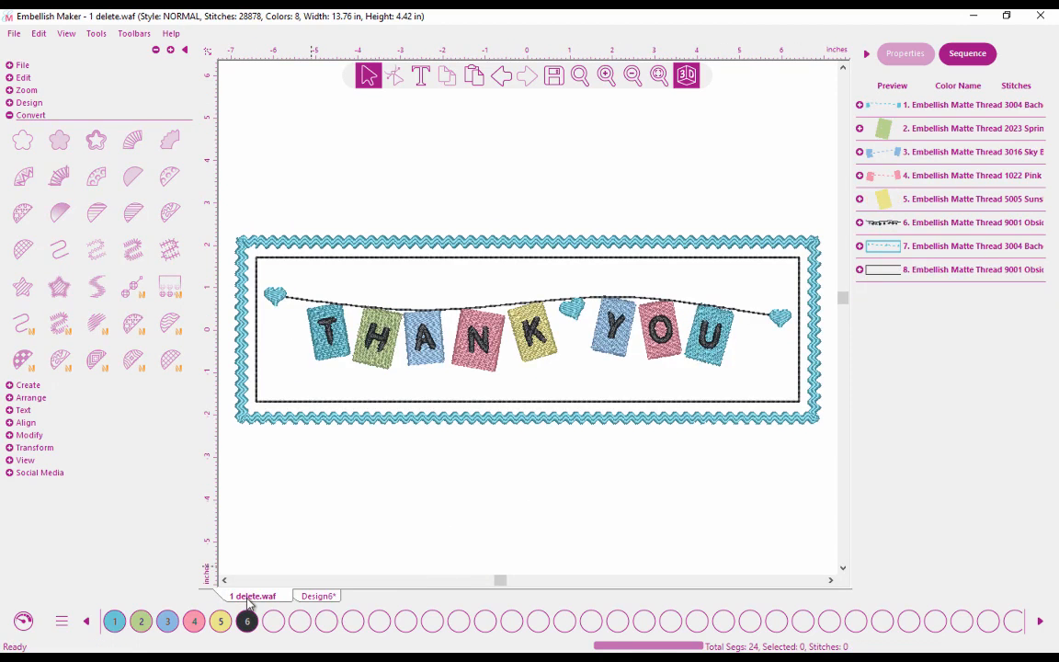
{"action": "left_click", "coordinate": [315, 598]}
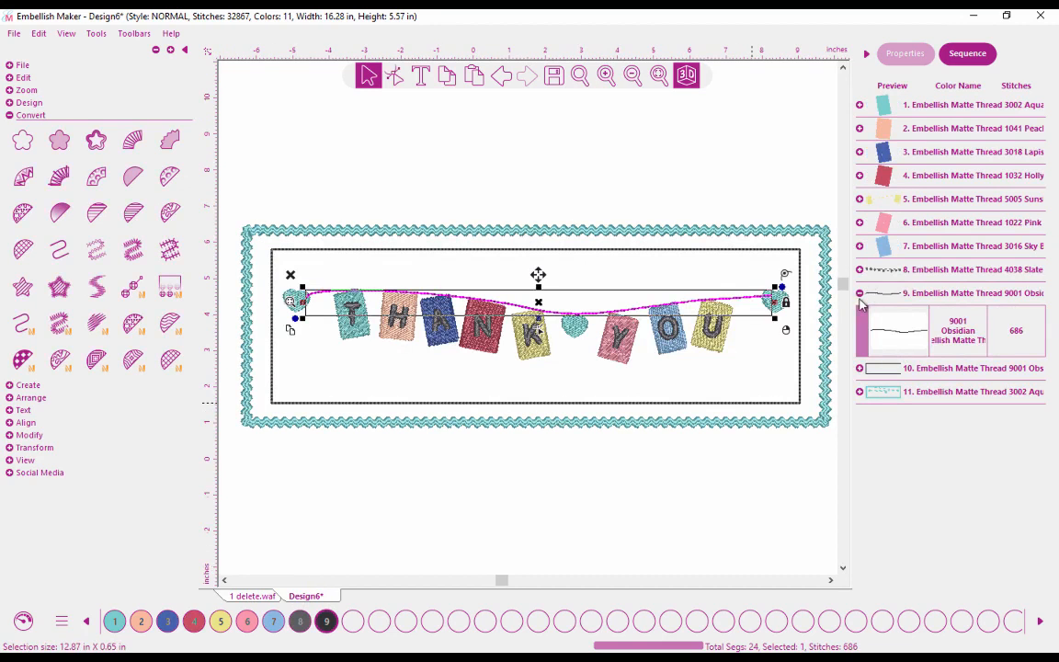
{"action": "left_click", "coordinate": [860, 293]}
Recolor all the letters together with the string to Obsidian 9001 so they form one layer, and collapse all the sequence layers
{"action": "left_click", "coordinate": [947, 273]}
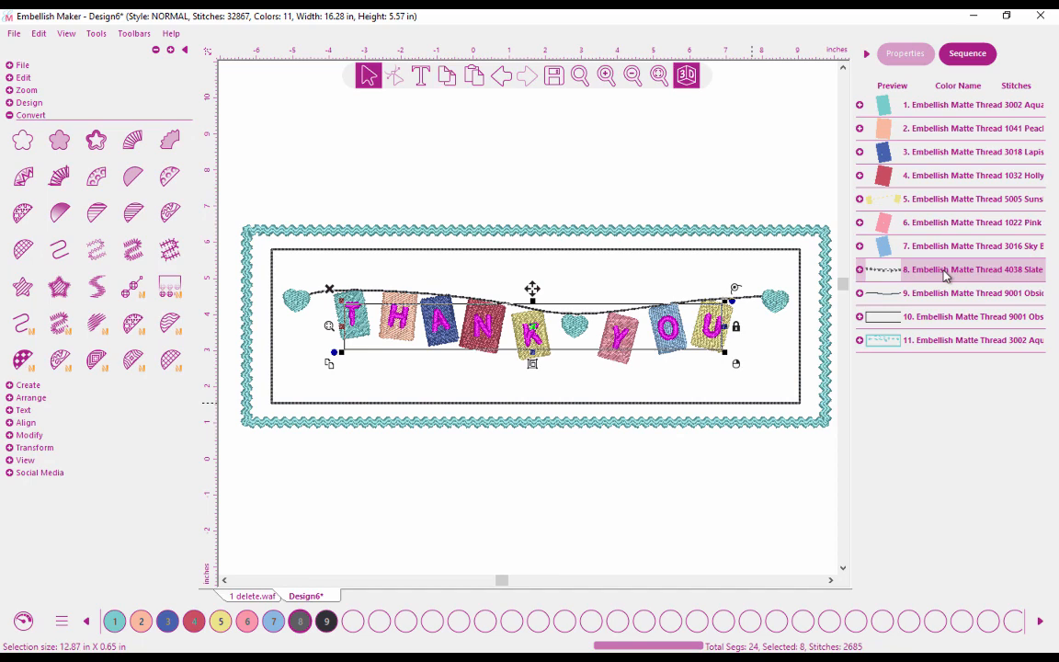
{"action": "left_click", "coordinate": [947, 293], "text": "ctrl"}
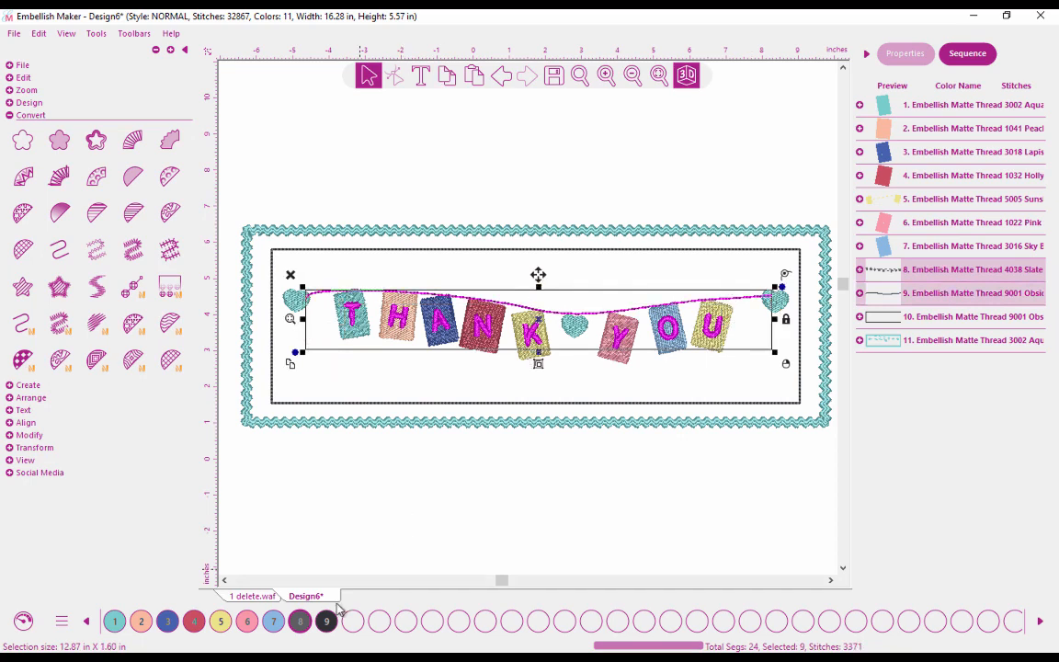
{"action": "left_click", "coordinate": [327, 622]}
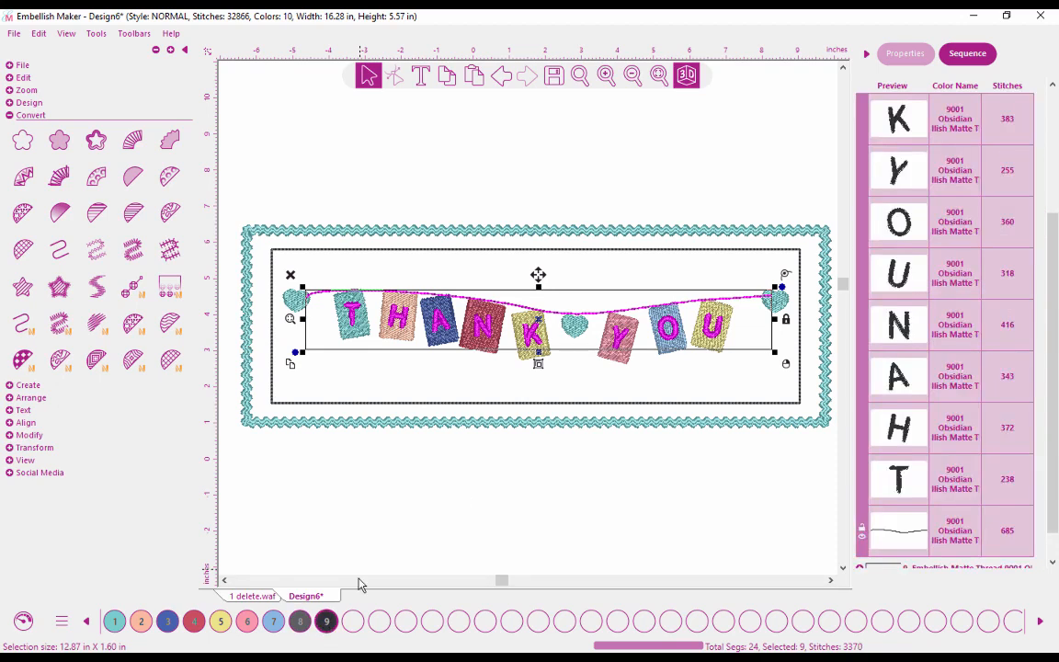
{"action": "right_click", "coordinate": [964, 204]}
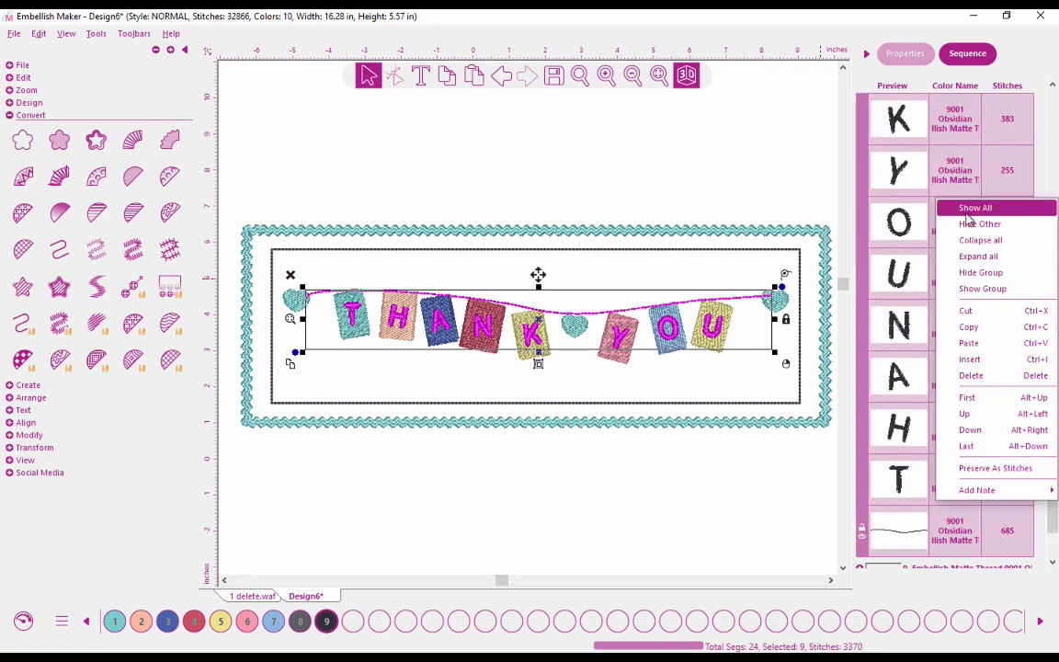
{"action": "left_click", "coordinate": [969, 239]}
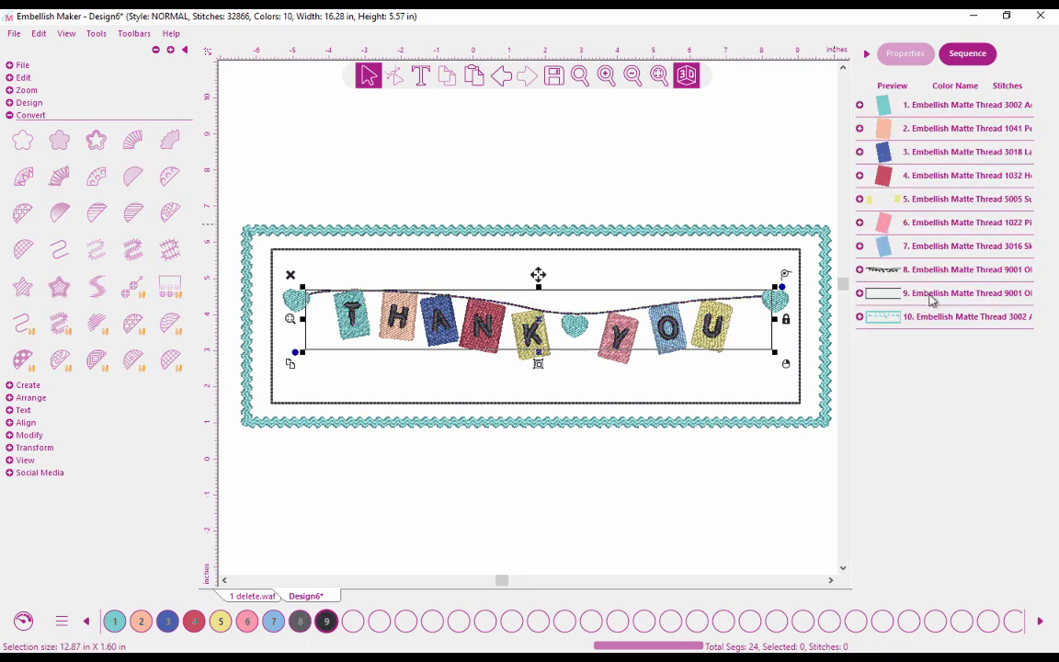
{"action": "left_click", "coordinate": [702, 477]}
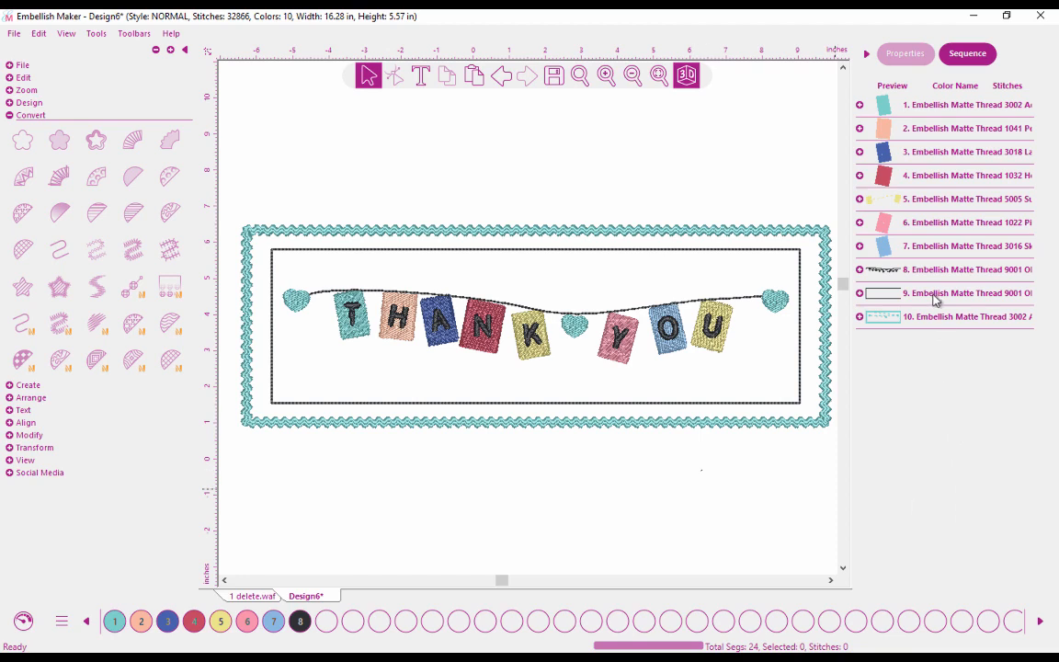
Insert a note before the T tile's Aqua layer reading "Fuse fabric with Embellish Bold Tearaway and hoop."
{"action": "left_click", "coordinate": [948, 108]}
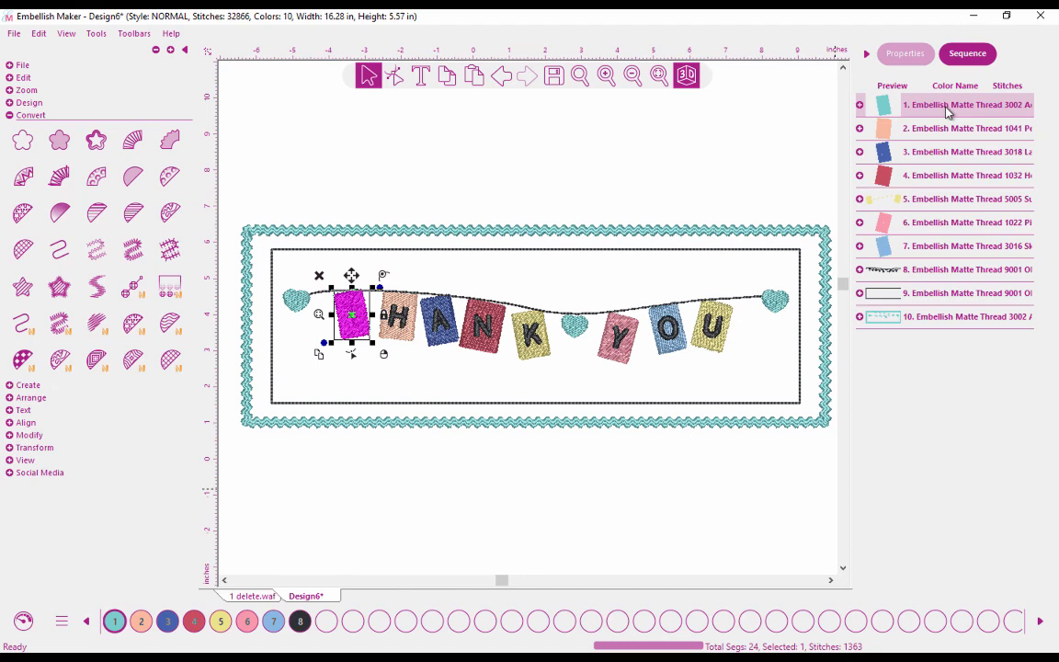
{"action": "right_click", "coordinate": [947, 108]}
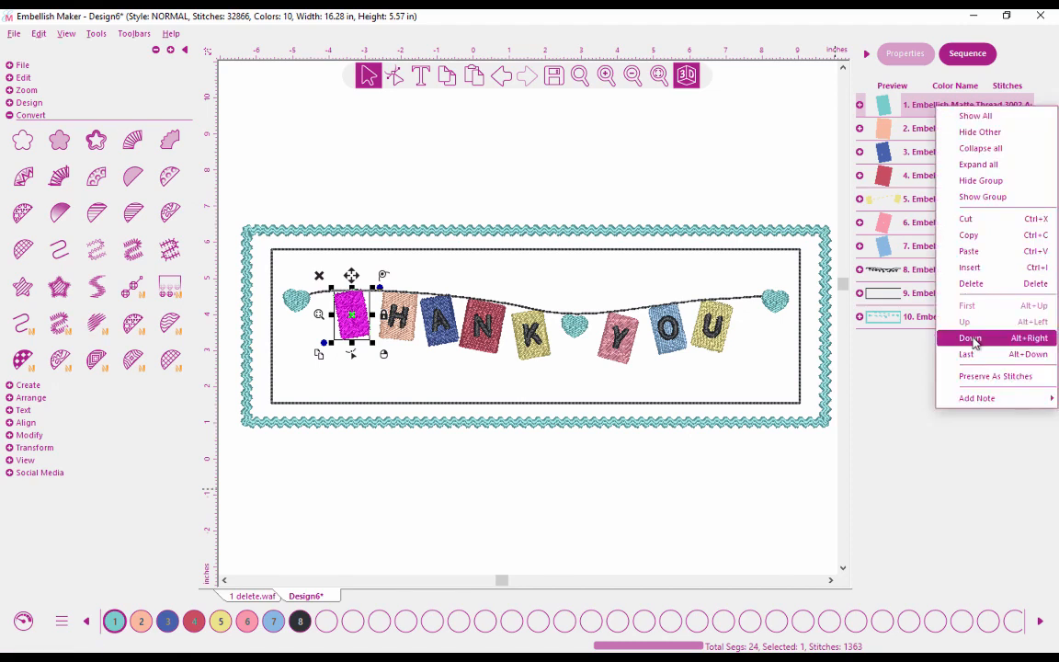
{"action": "mouse_move", "coordinate": [978, 398]}
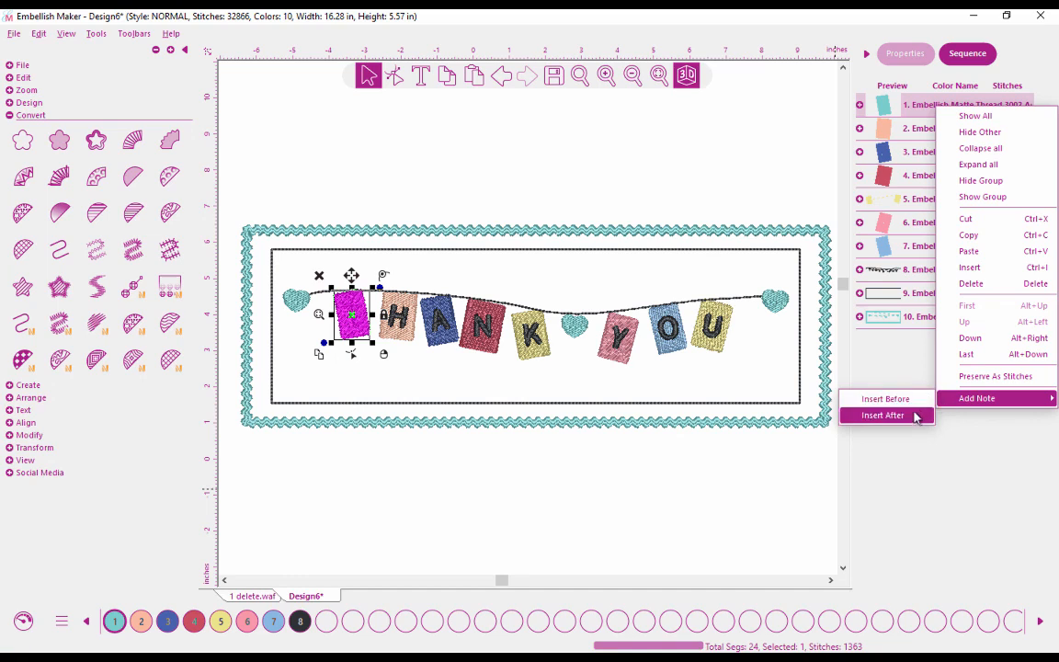
{"action": "left_click", "coordinate": [885, 399]}
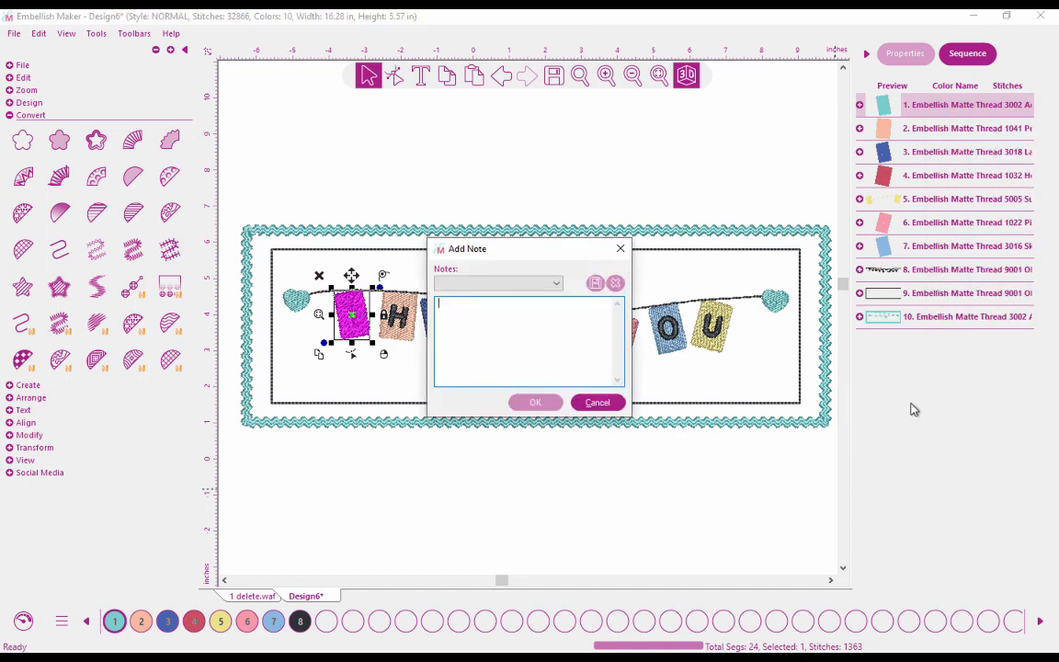
{"action": "type", "text": "Fus"}
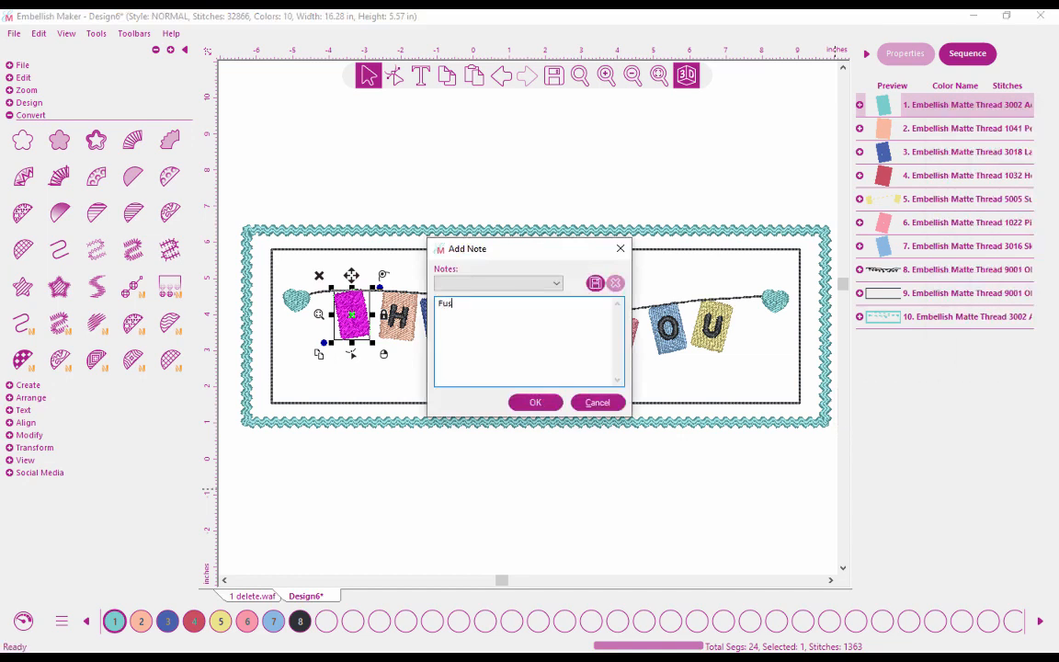
{"action": "type", "text": "e fabric with Embellish Bold T"}
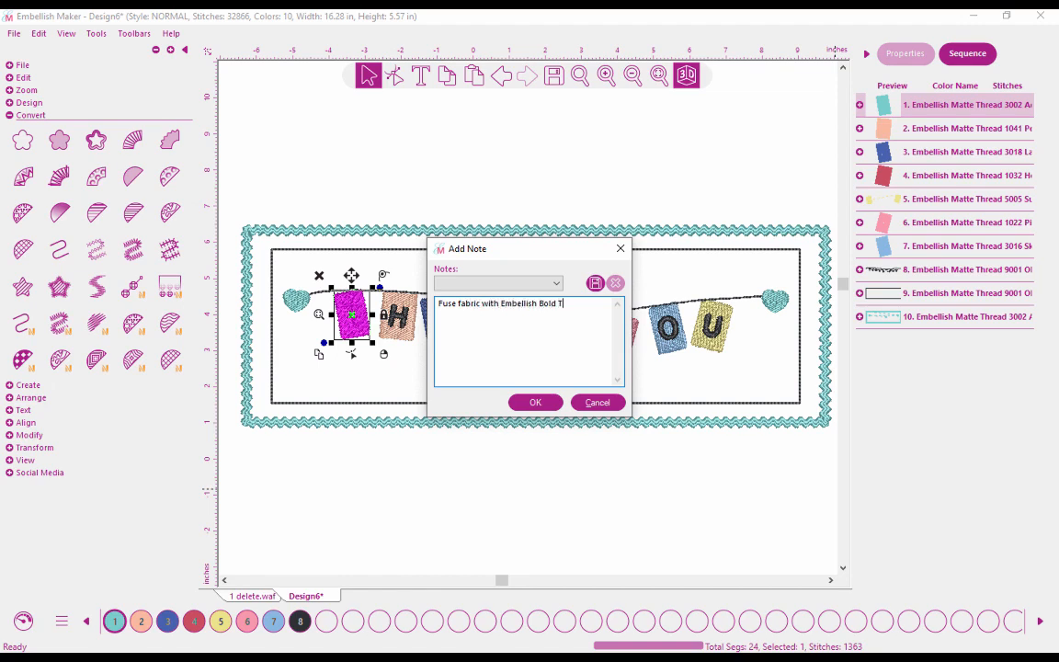
{"action": "type", "text": "earaway and hoop"}
{"action": "left_click", "coordinate": [543, 402]}
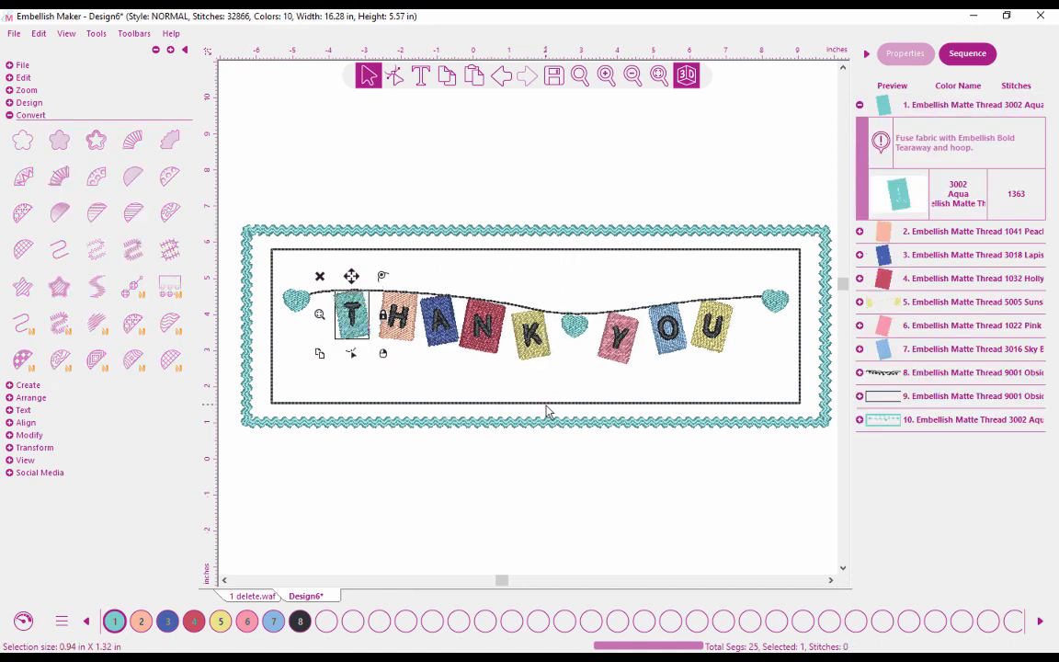
Insert a note after the Obsidian rectangle reading "Before embroidering color 9, tape Deco Magice to the back. Place fusible side against the stabilizer."
{"action": "left_click", "coordinate": [860, 397]}
{"action": "left_click", "coordinate": [919, 402]}
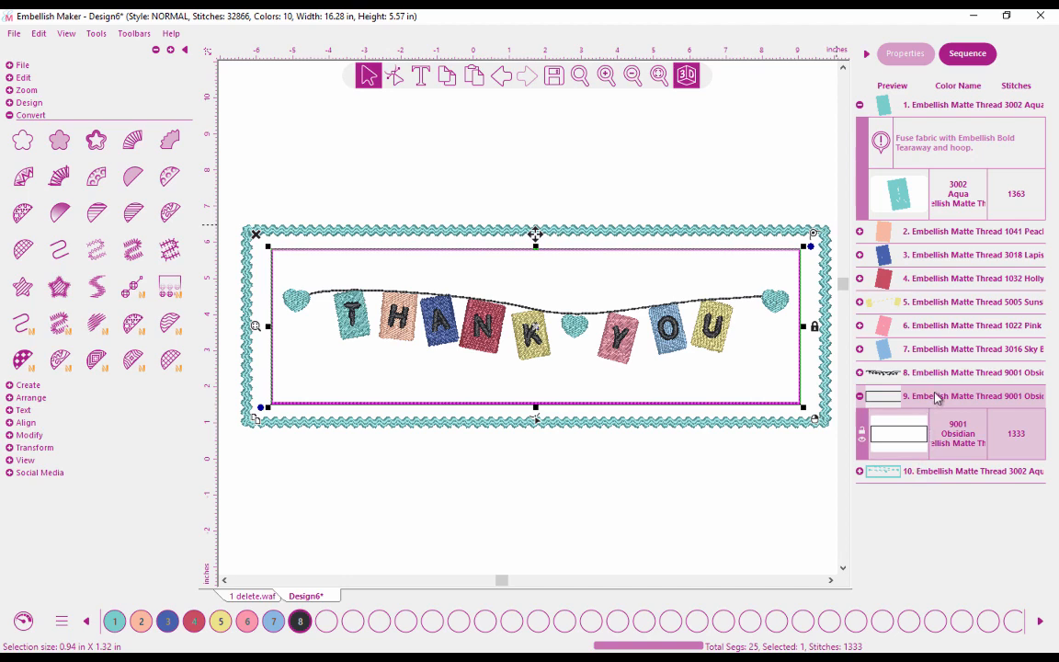
{"action": "right_click", "coordinate": [937, 397]}
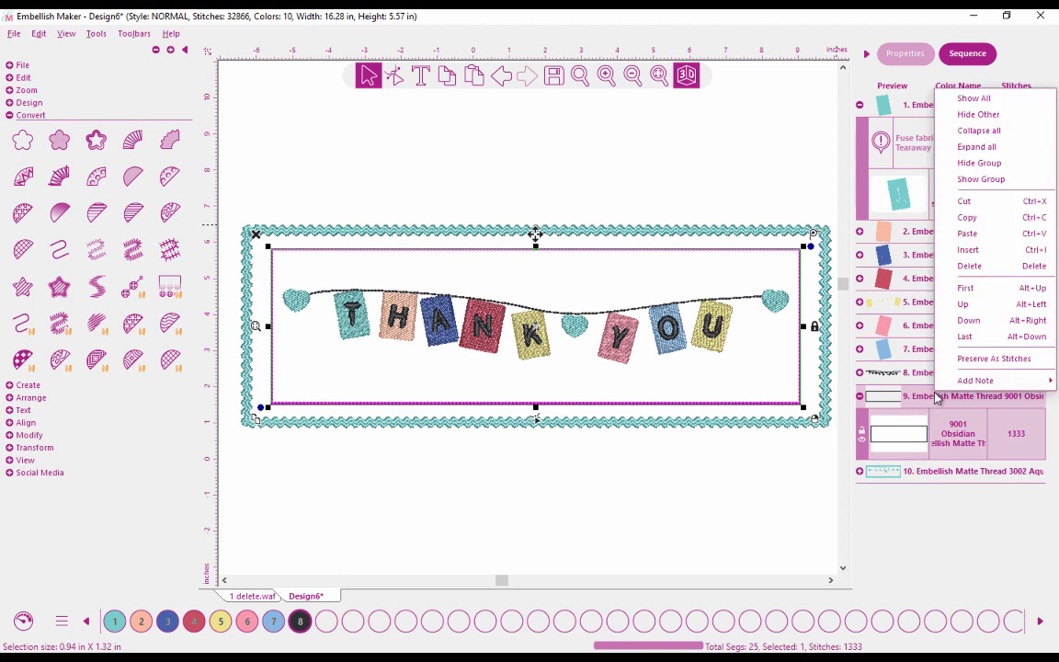
{"action": "mouse_move", "coordinate": [968, 385]}
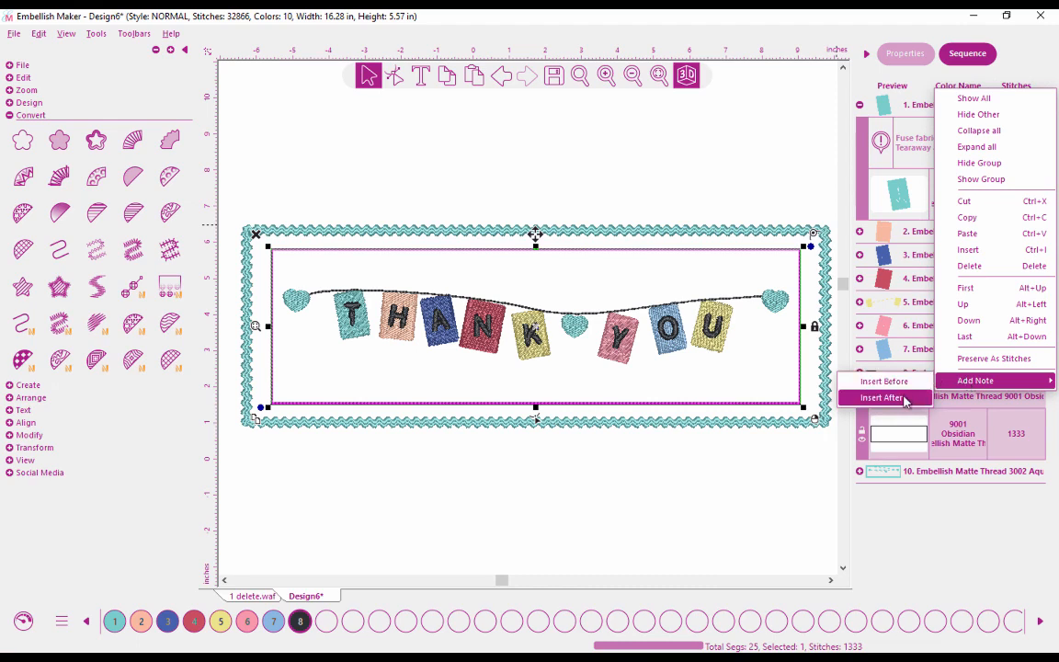
{"action": "left_click", "coordinate": [906, 399]}
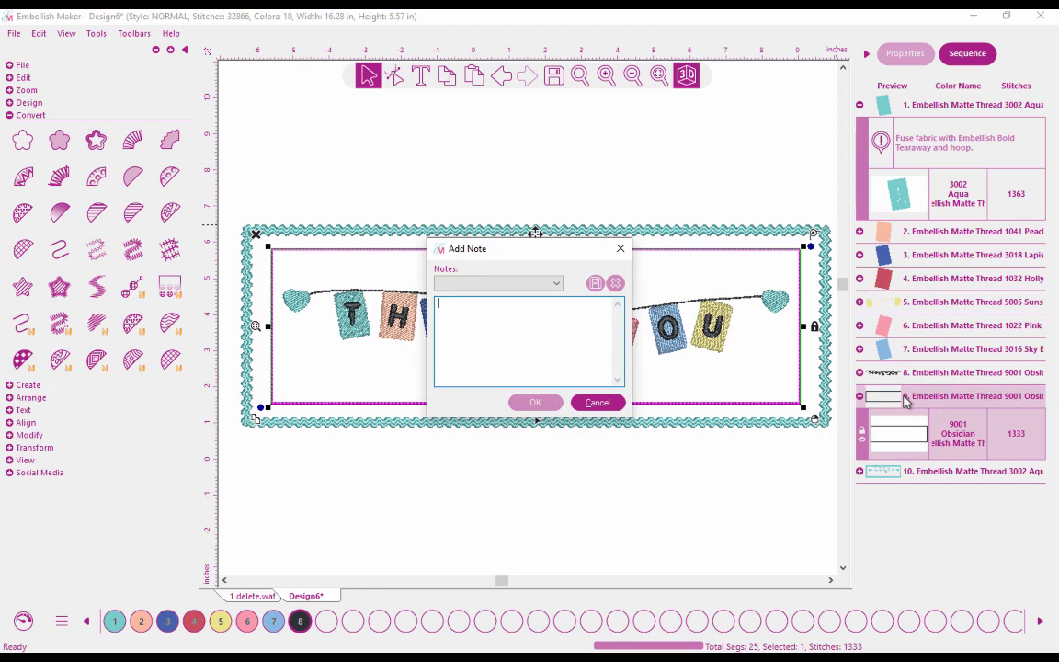
{"action": "type", "text": "Before"}
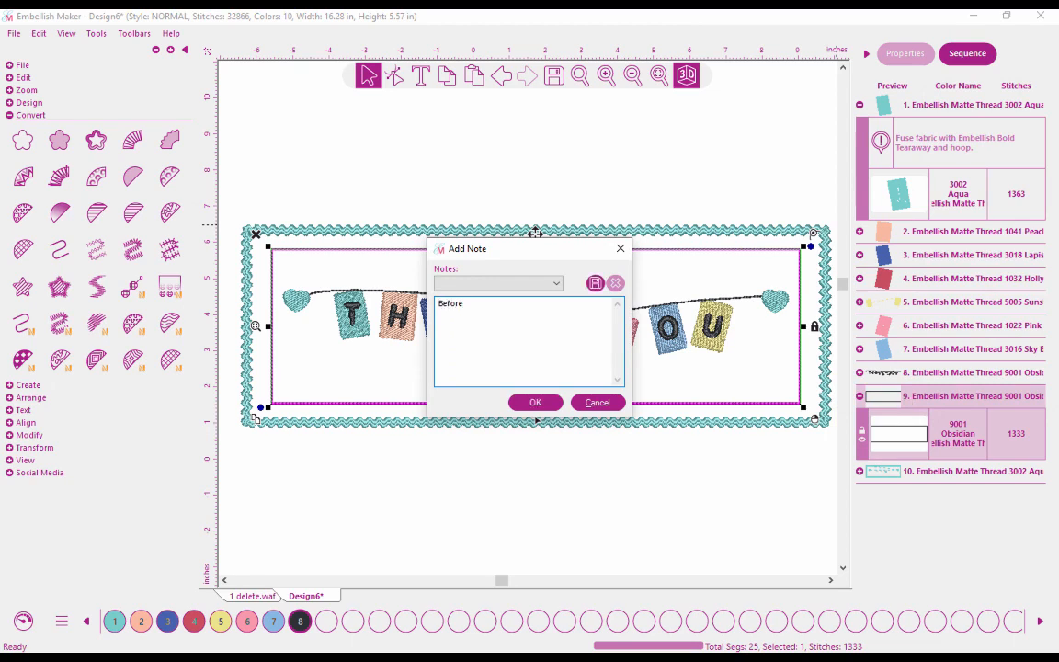
{"action": "type", "text": " embroideing"}
{"action": "key", "text": "BackSpace"}
{"action": "key", "text": "BackSpace"}
{"action": "key", "text": "BackSpace"}
{"action": "key", "text": "BackSpace"}
{"action": "key", "text": "BackSpace"}
{"action": "type", "text": "ering color 9, tape Deco Magice"}
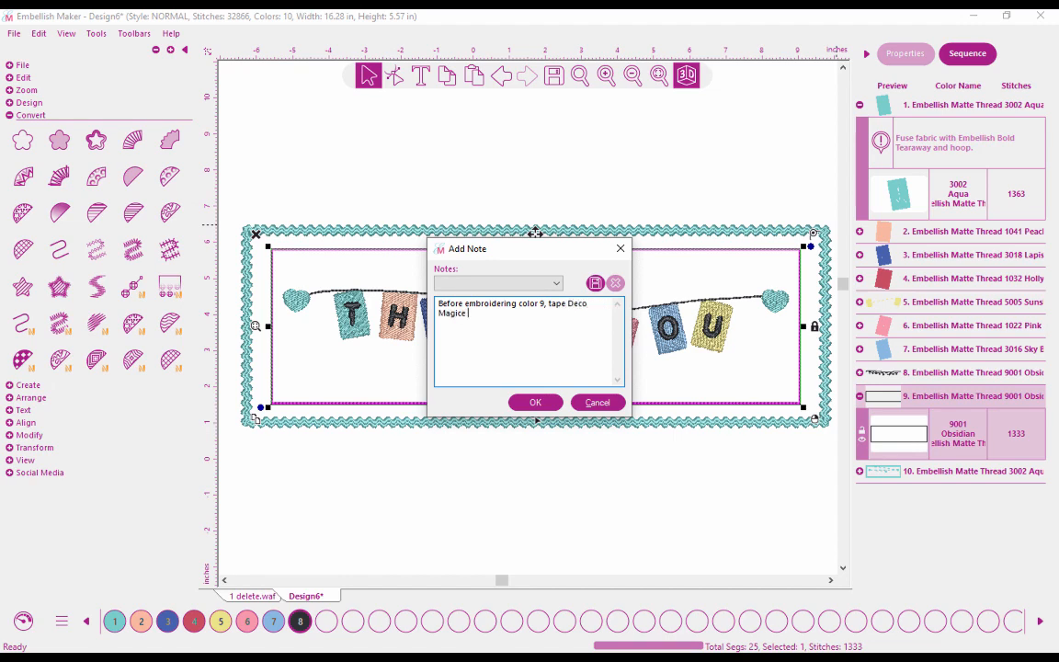
{"action": "type", "text": " to the g"}
{"action": "type", "text": "ook"}
{"action": "key", "text": "BackSpace"}
{"action": "key", "text": "BackSpace"}
{"action": "key", "text": "BackSpace"}
{"action": "type", "text": "ack. Place fusible sid"}
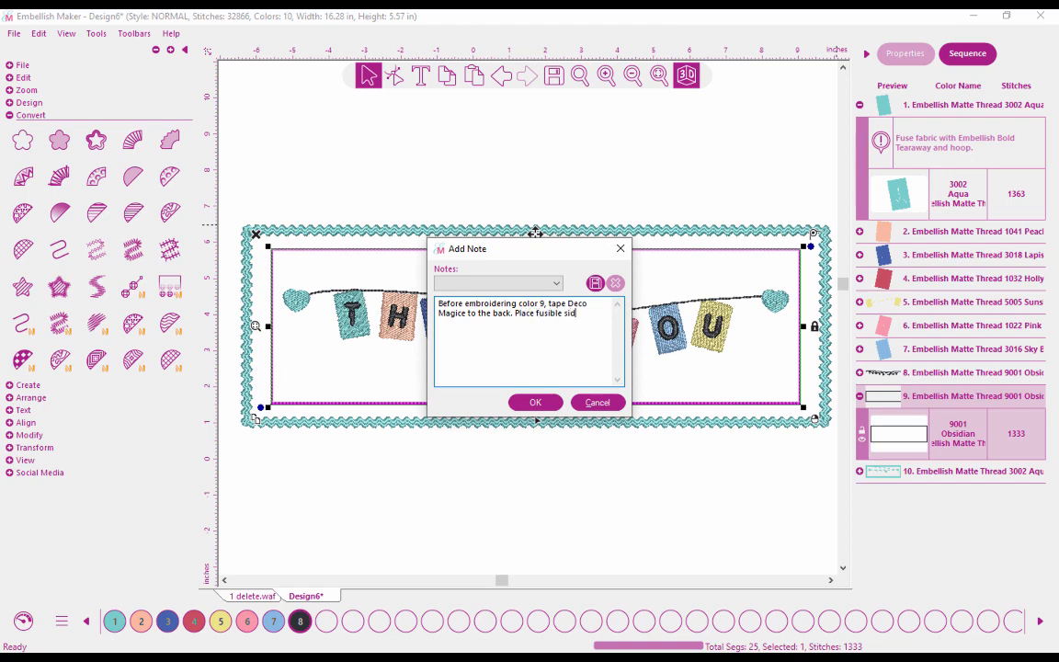
{"action": "type", "text": "e against the stabili"}
{"action": "key", "text": "BackSpace"}
{"action": "type", "text": "zre"}
{"action": "key", "text": "BackSpace"}
{"action": "key", "text": "BackSpace"}
{"action": "type", "text": "er."}
{"action": "left_click", "coordinate": [556, 406]}
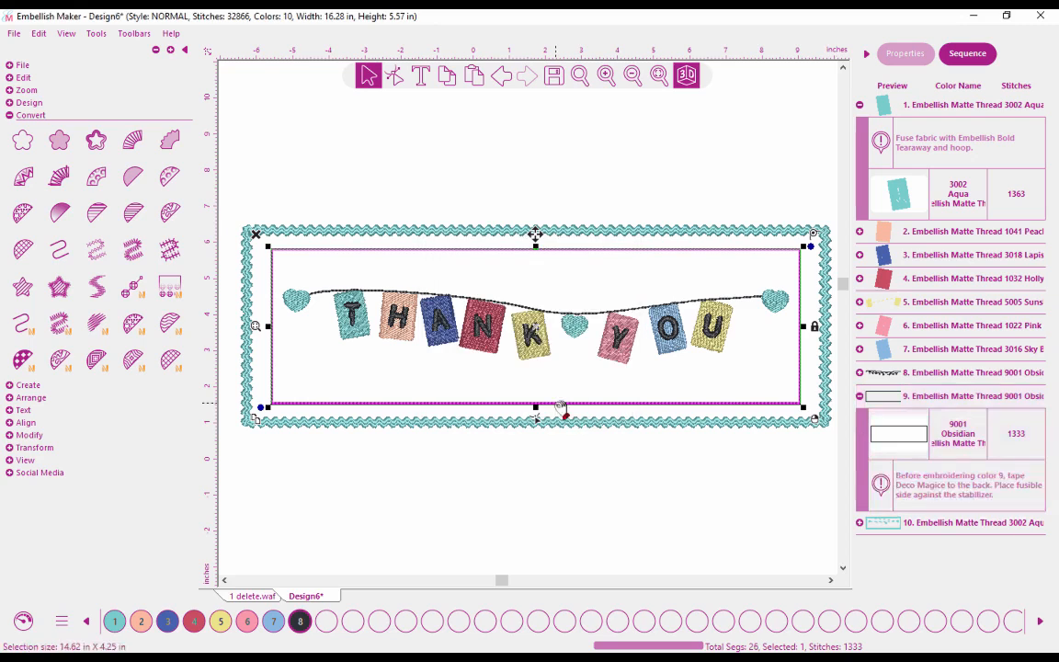
Insert a note after the Aqua hearts-and-border layer reading "Fuse on both sides when done. Rotary cut 1" outside of the black line."
{"action": "left_click", "coordinate": [967, 522]}
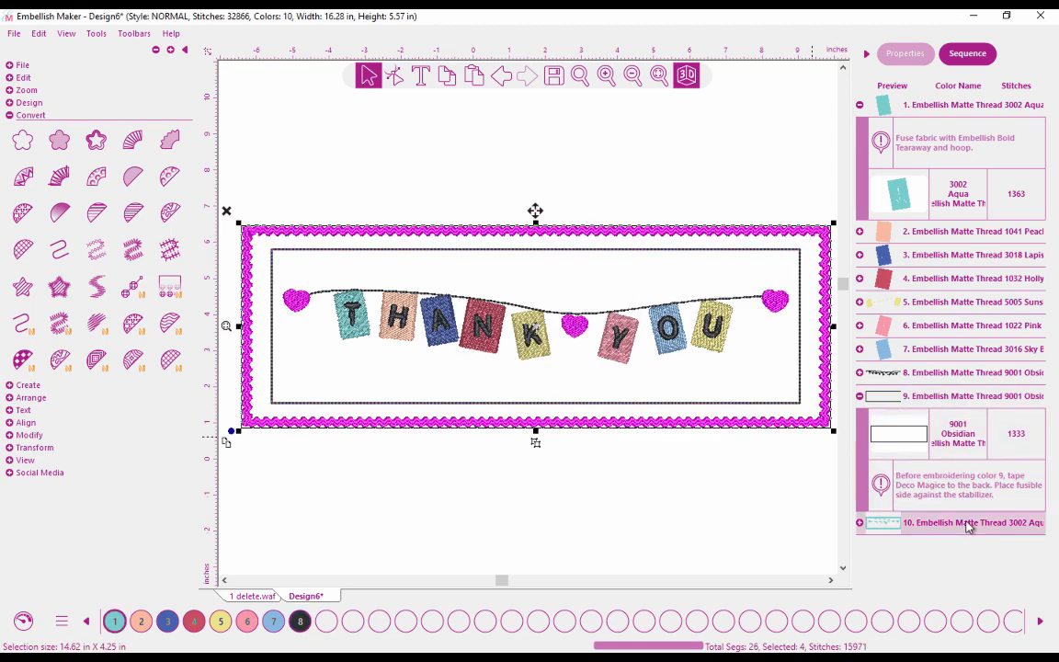
{"action": "right_click", "coordinate": [968, 524]}
{"action": "mouse_move", "coordinate": [974, 508]}
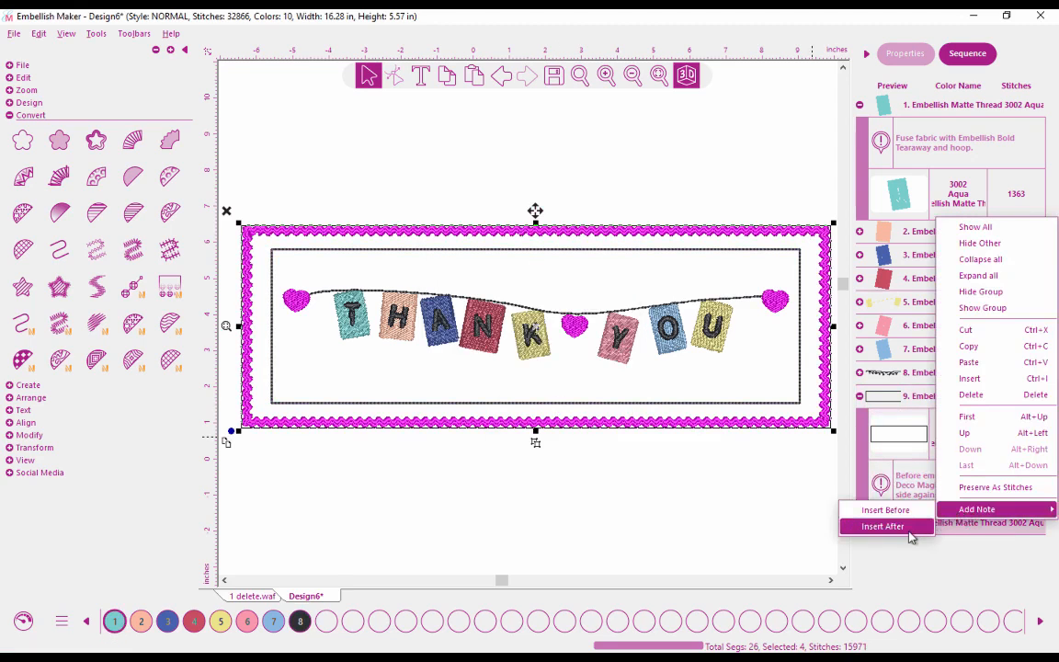
{"action": "left_click", "coordinate": [880, 525]}
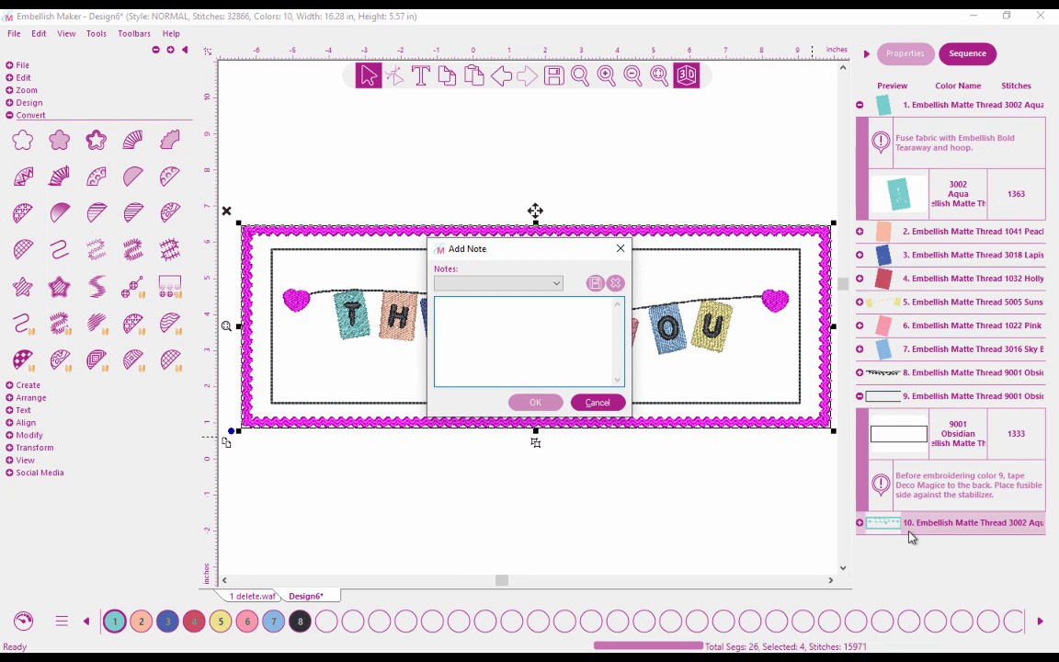
{"action": "type", "text": "Fuse"}
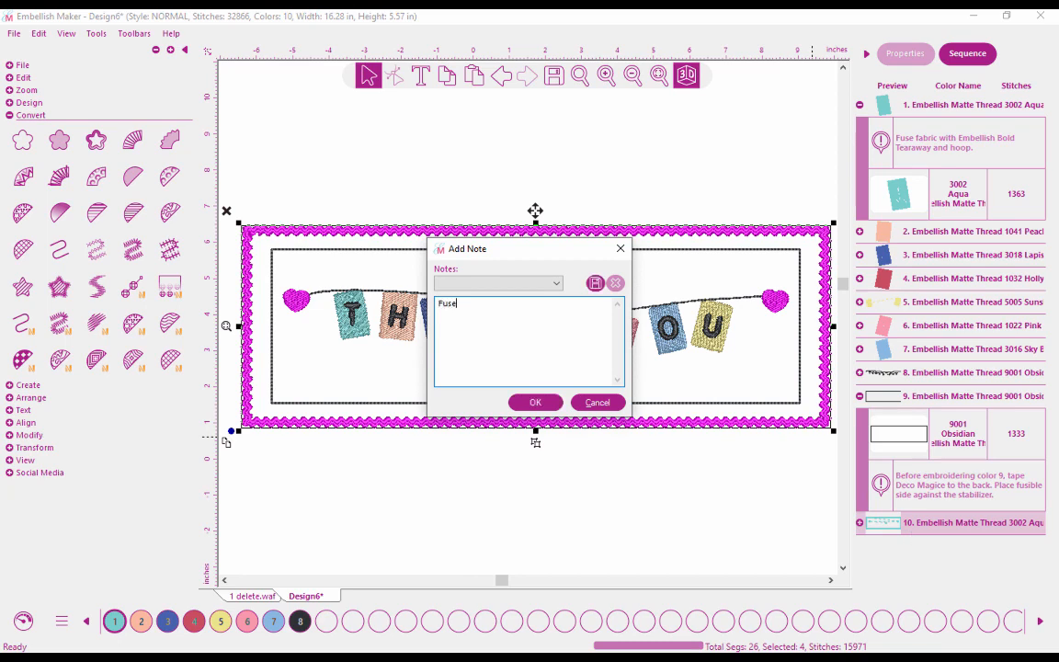
{"action": "type", "text": " on both sides when done. Ro"}
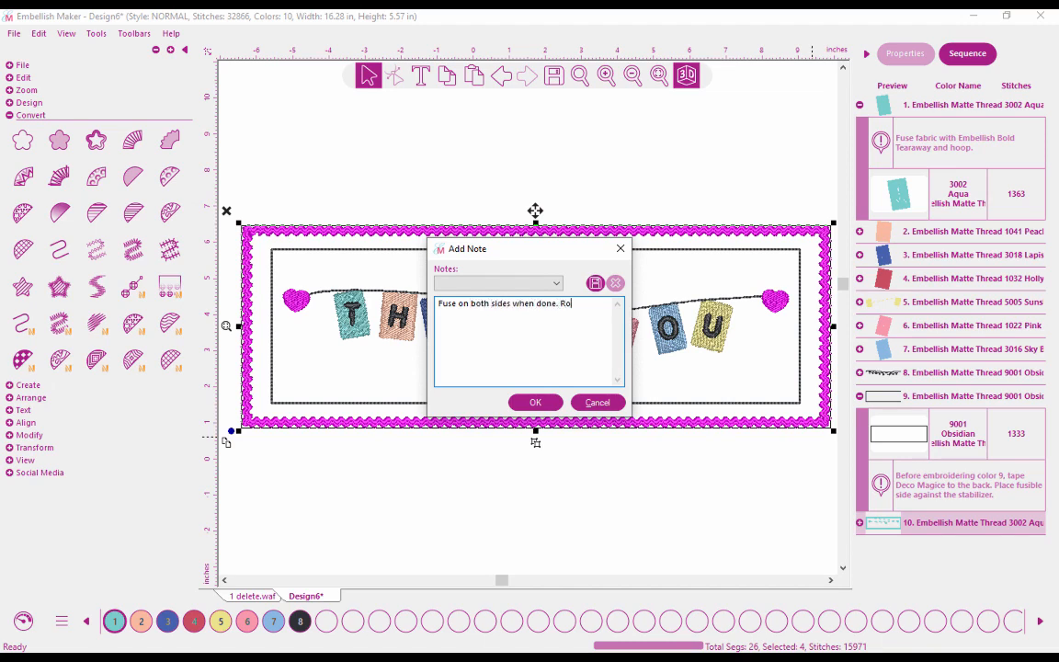
{"action": "type", "text": "tary cut 1"}
{"action": "type", "text": "\" outside of "}
{"action": "type", "text": "teh b"}
{"action": "key", "text": "BackSpace"}
{"action": "key", "text": "BackSpace"}
{"action": "key", "text": "BackSpace"}
{"action": "key", "text": "BackSpace"}
{"action": "type", "text": "he black line."}
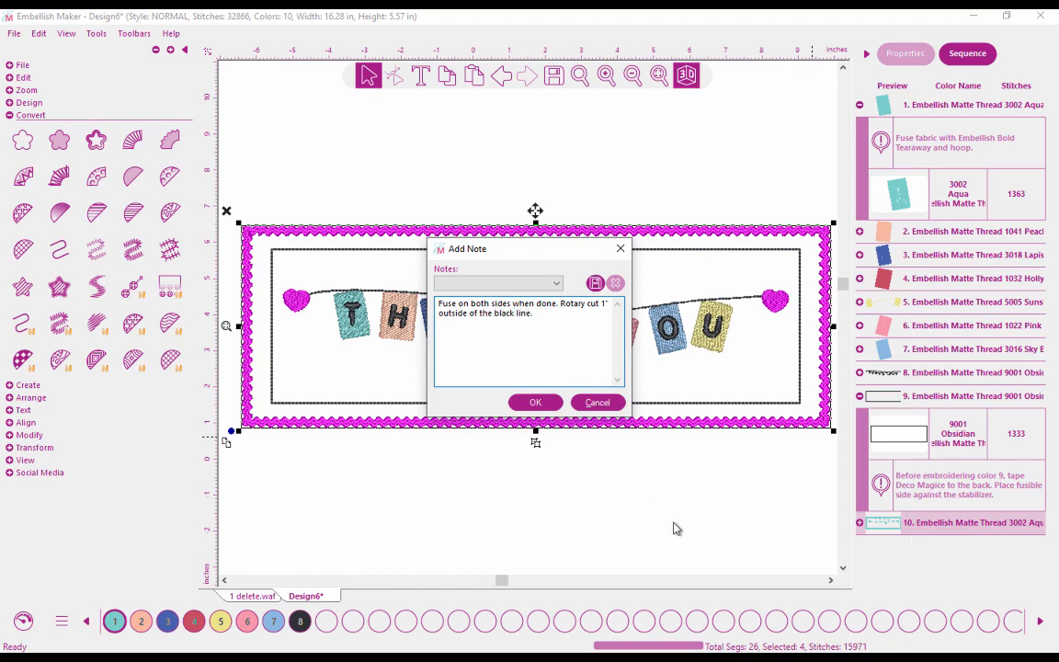
{"action": "left_click", "coordinate": [535, 402]}
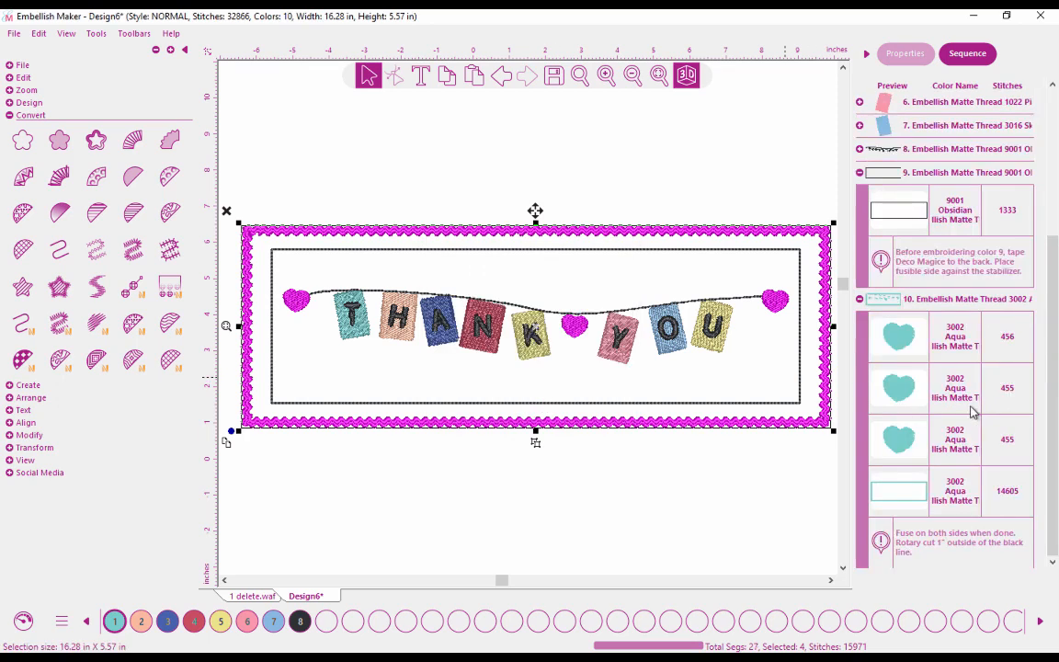
Preview the printout with its color analysis, set the printed title to "video delete me", and close the preview
{"action": "left_click", "coordinate": [9, 116]}
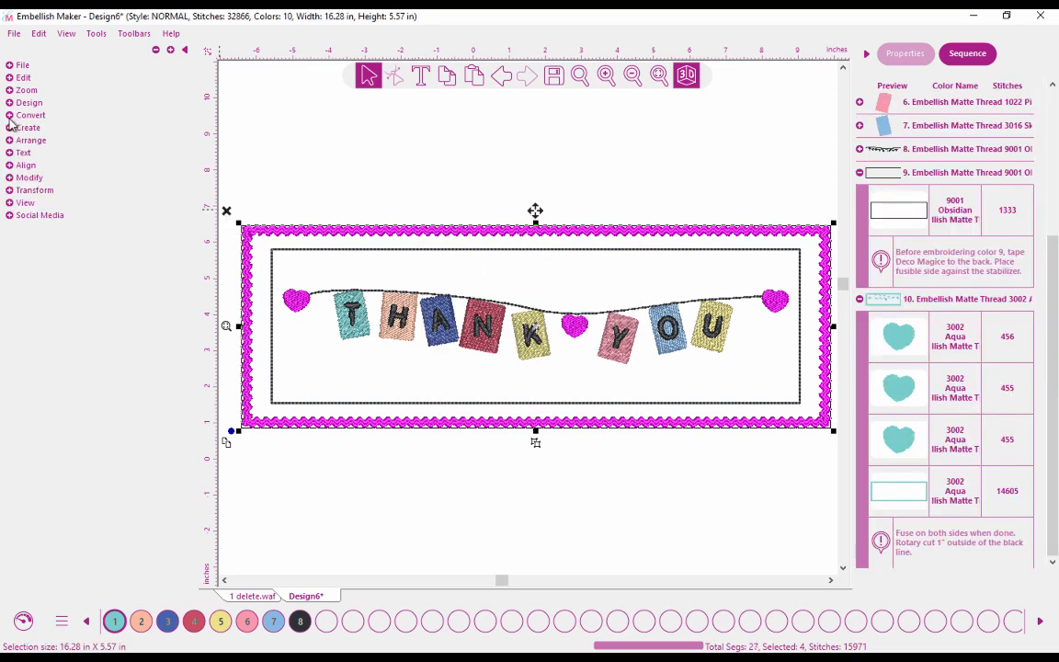
{"action": "left_click", "coordinate": [9, 66]}
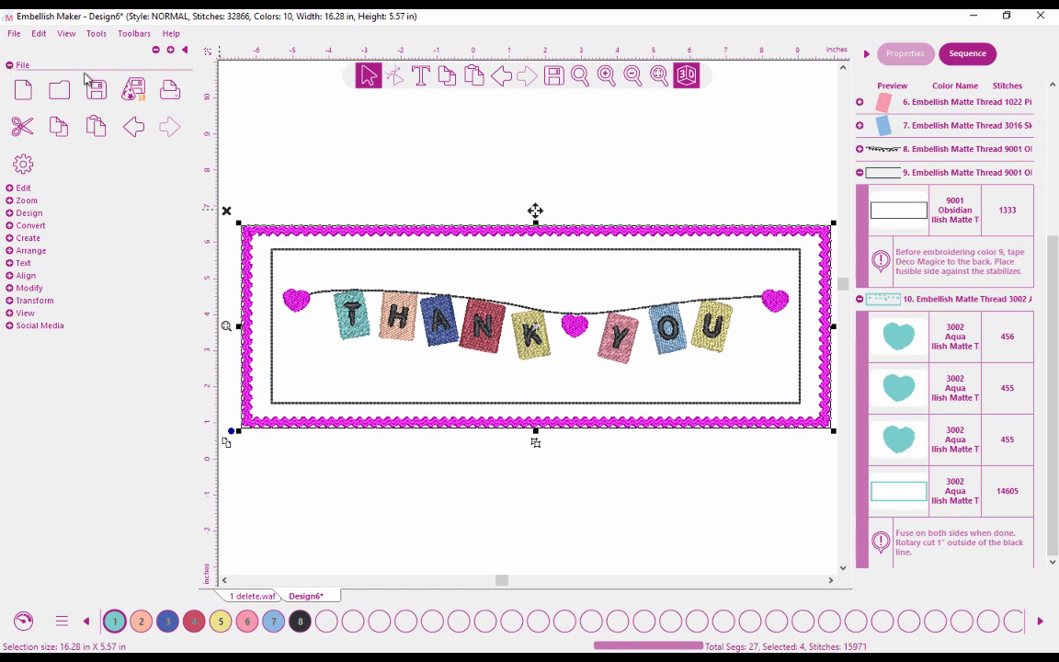
{"action": "left_click", "coordinate": [167, 94]}
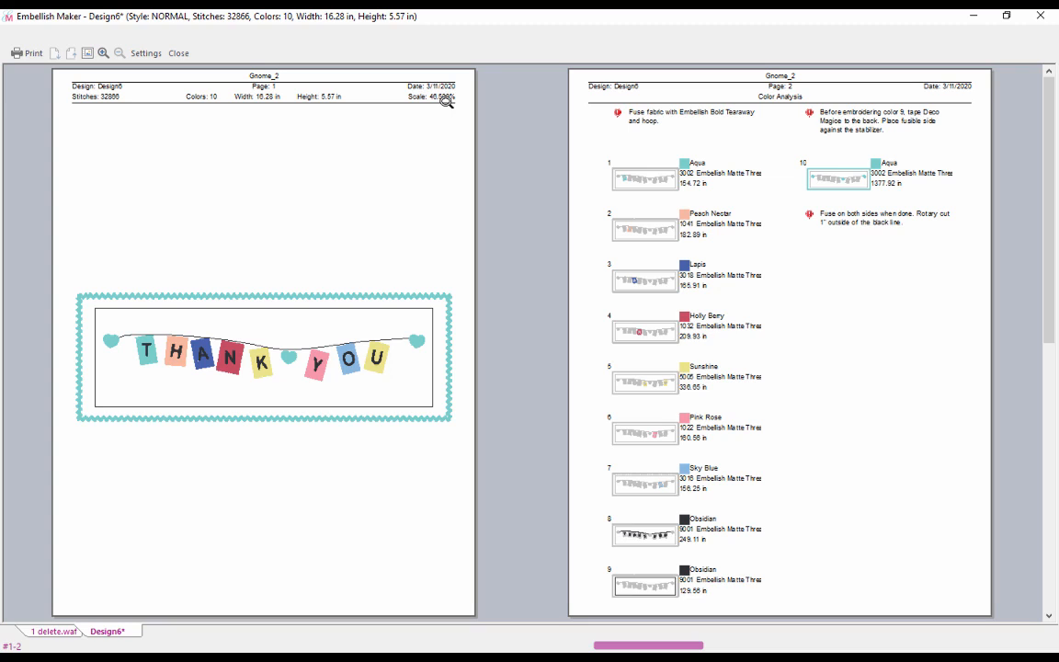
{"action": "left_click", "coordinate": [146, 53]}
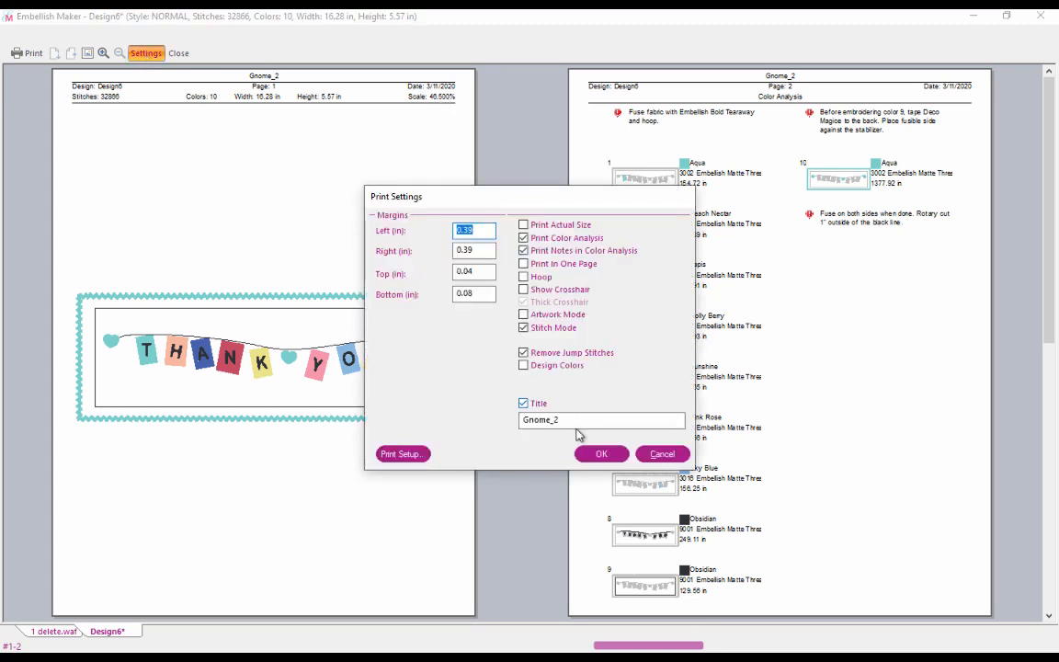
{"action": "left_click_drag", "start_coordinate": [576, 420], "coordinate": [463, 420]}
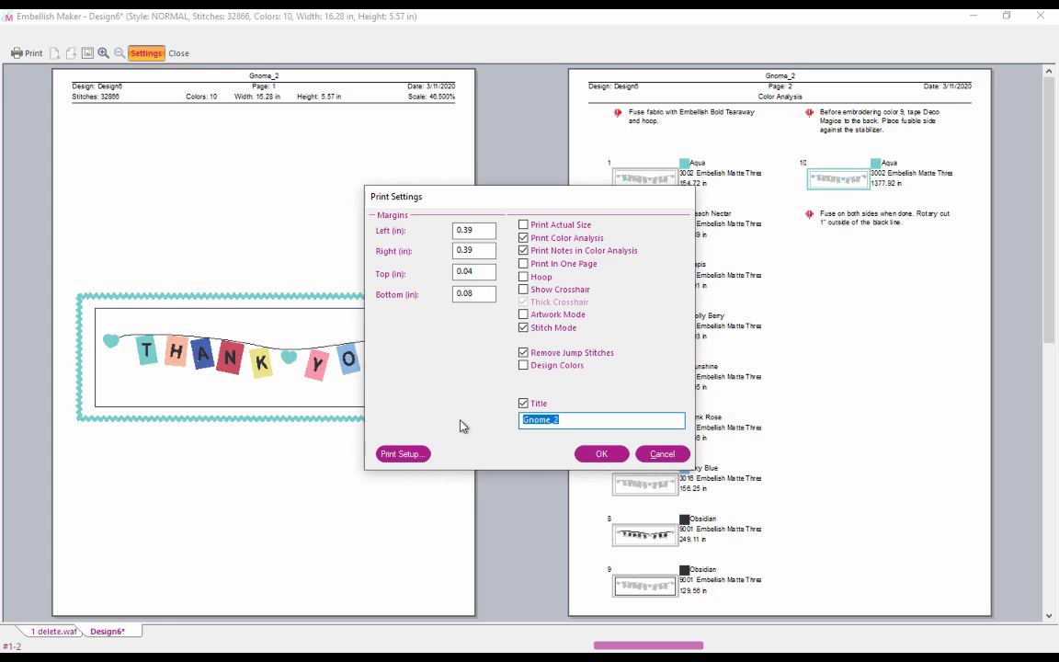
{"action": "type", "text": "video delete me"}
{"action": "left_click", "coordinate": [596, 454]}
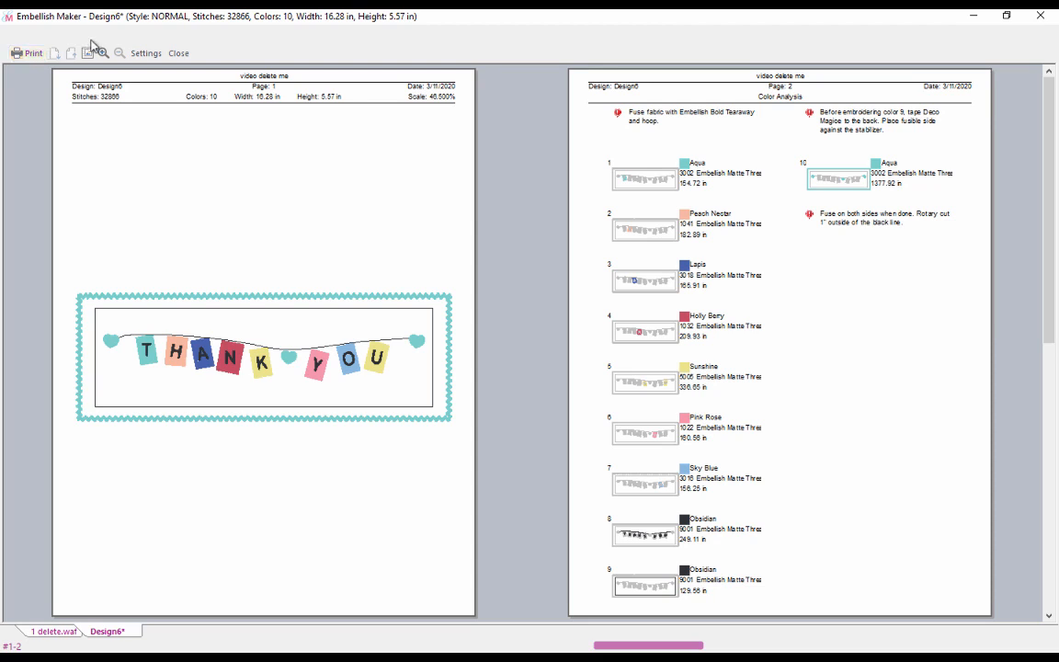
{"action": "left_click", "coordinate": [179, 53]}
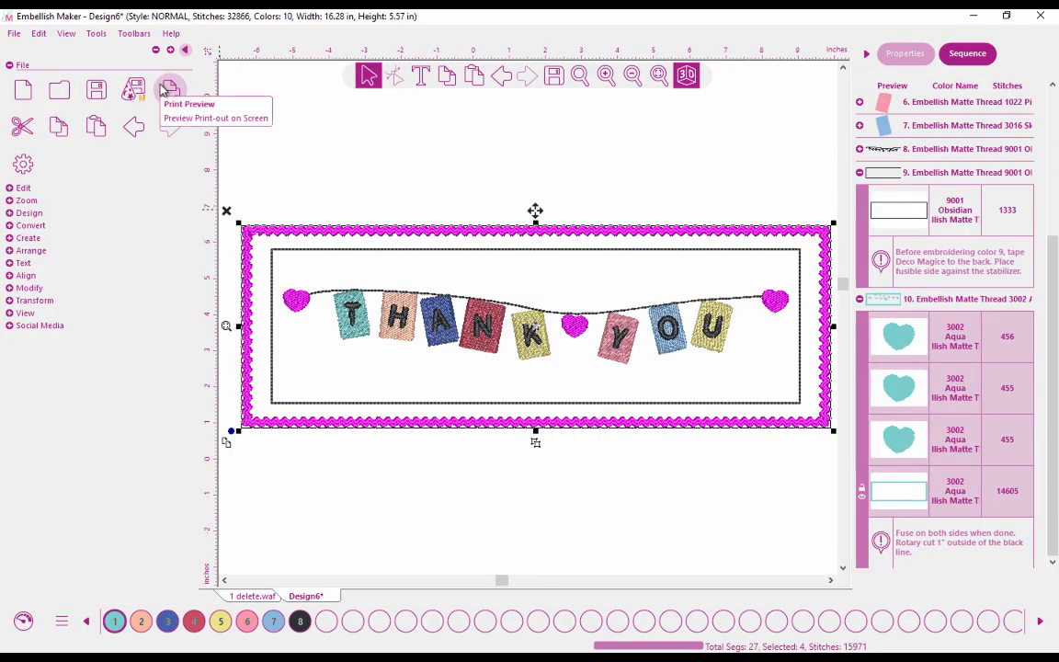
Save the design as an Embellish Maker (WAF) file named "delete me" in the EMaker_AutoDigWiz_03102020 folder
{"action": "left_click", "coordinate": [99, 92]}
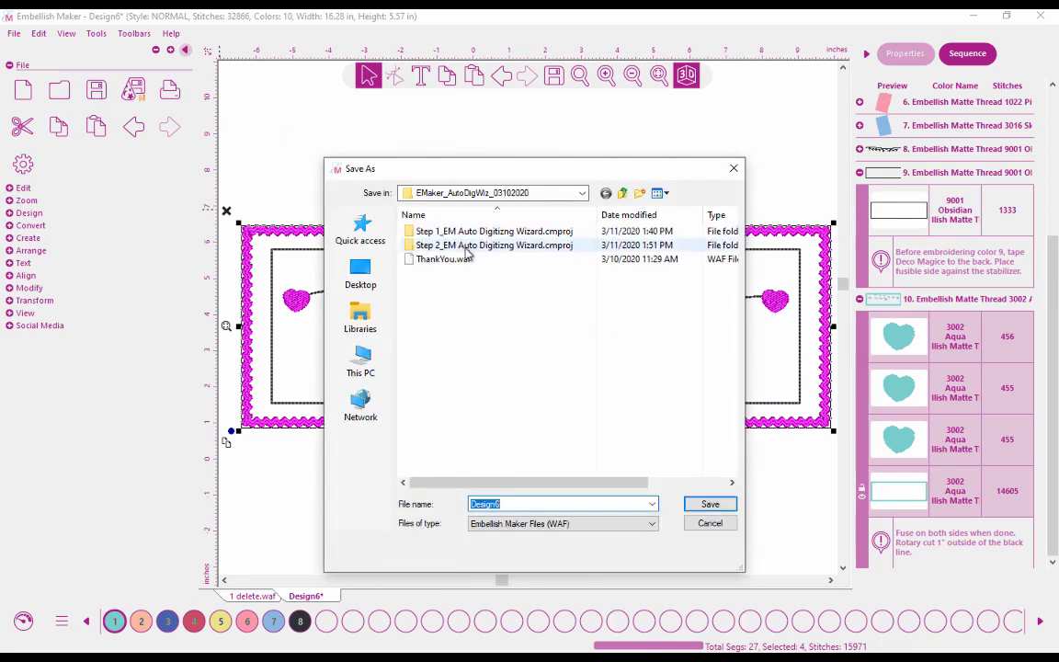
{"action": "type", "text": "delte "}
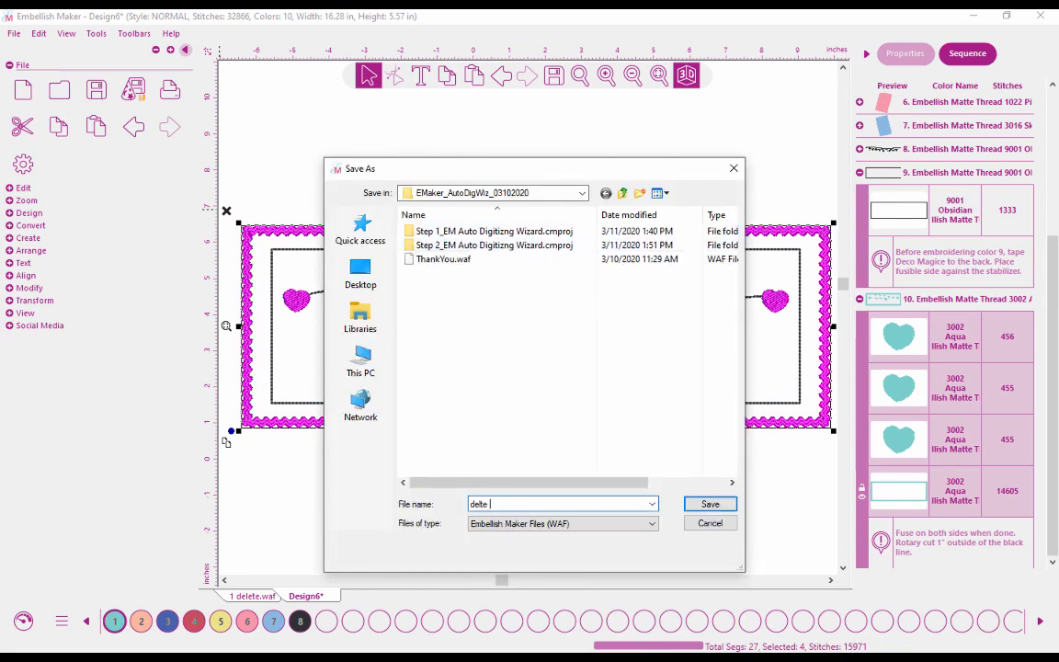
{"action": "type", "text": "m"}
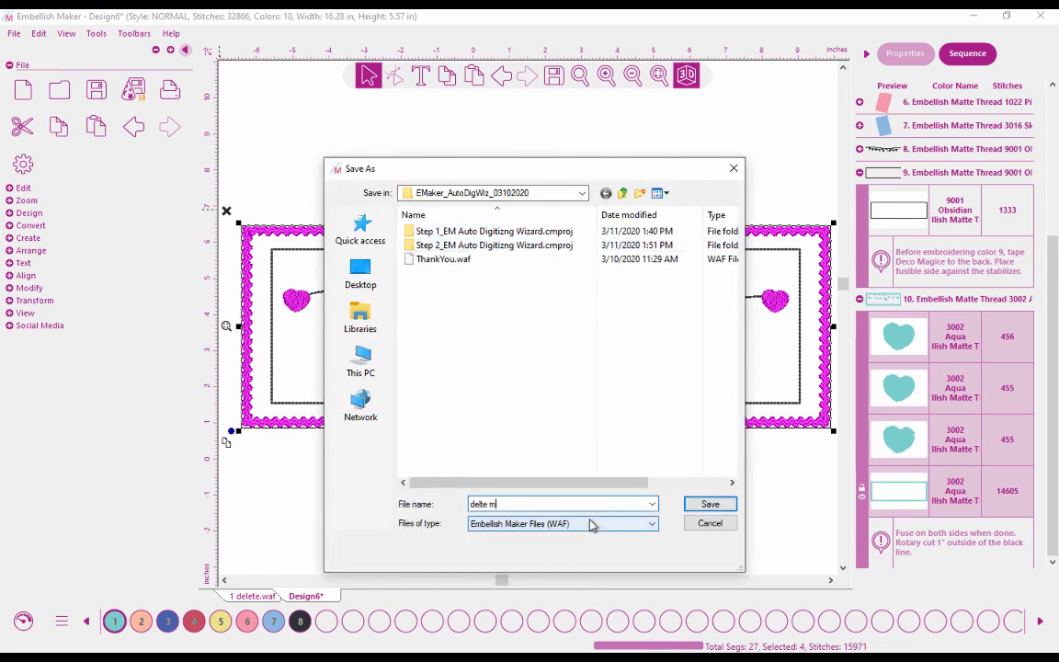
{"action": "key", "text": "BackSpace"}
{"action": "key", "text": "BackSpace"}
{"action": "key", "text": "BackSpace"}
{"action": "key", "text": "BackSpace"}
{"action": "key", "text": "BackSpace"}
{"action": "type", "text": "lete me"}
{"action": "left_click", "coordinate": [701, 505]}
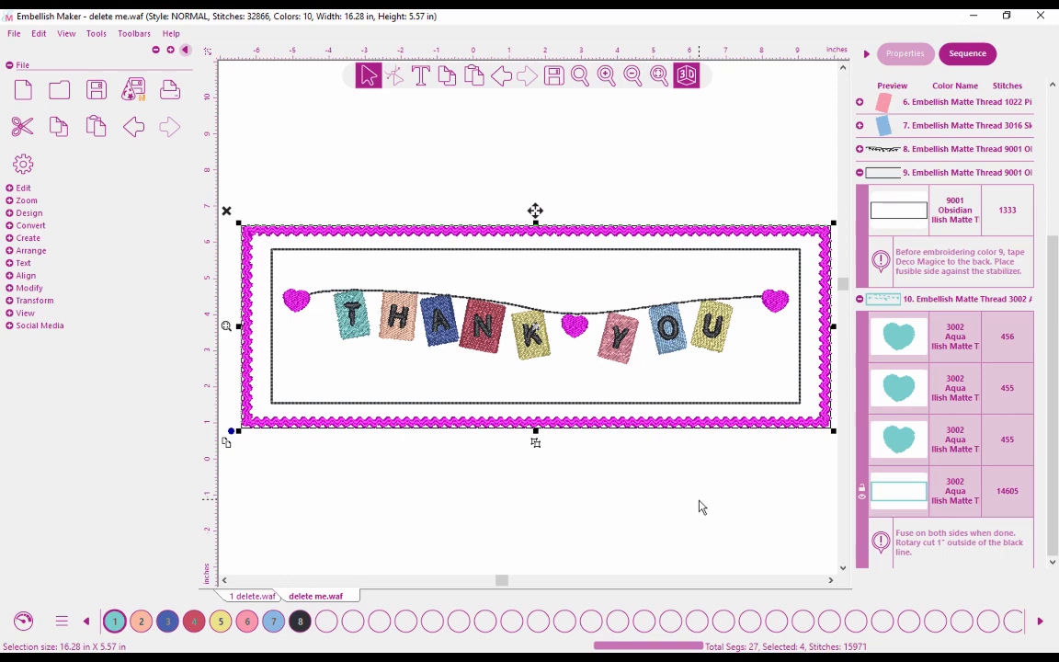
Select only the outer Aqua border and convert it to Satin stitches
{"action": "left_click", "coordinate": [743, 179]}
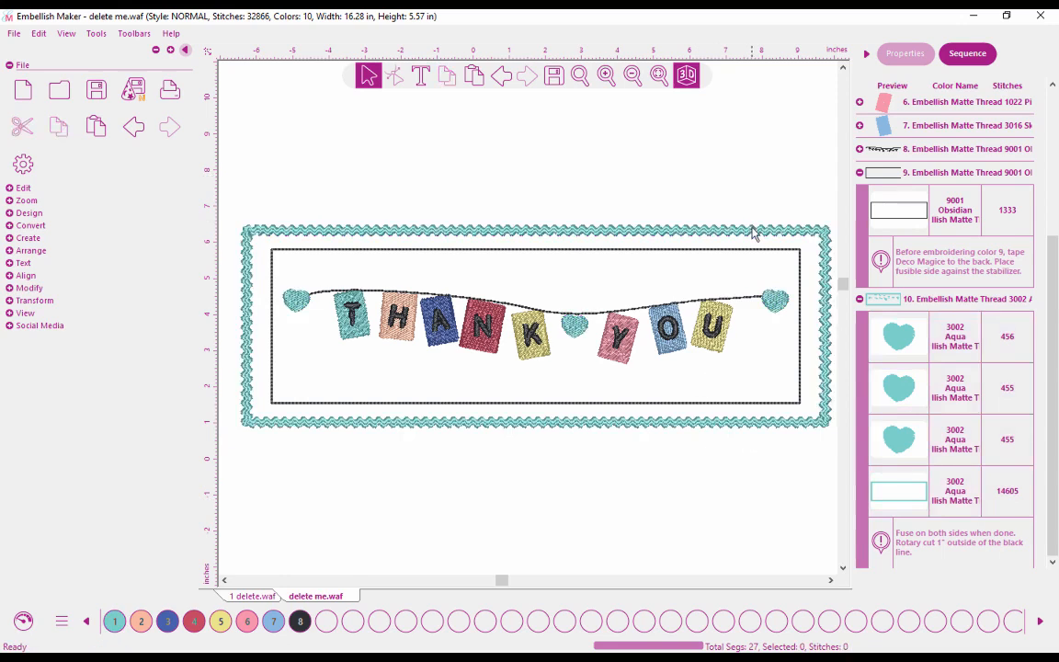
{"action": "left_click", "coordinate": [755, 228]}
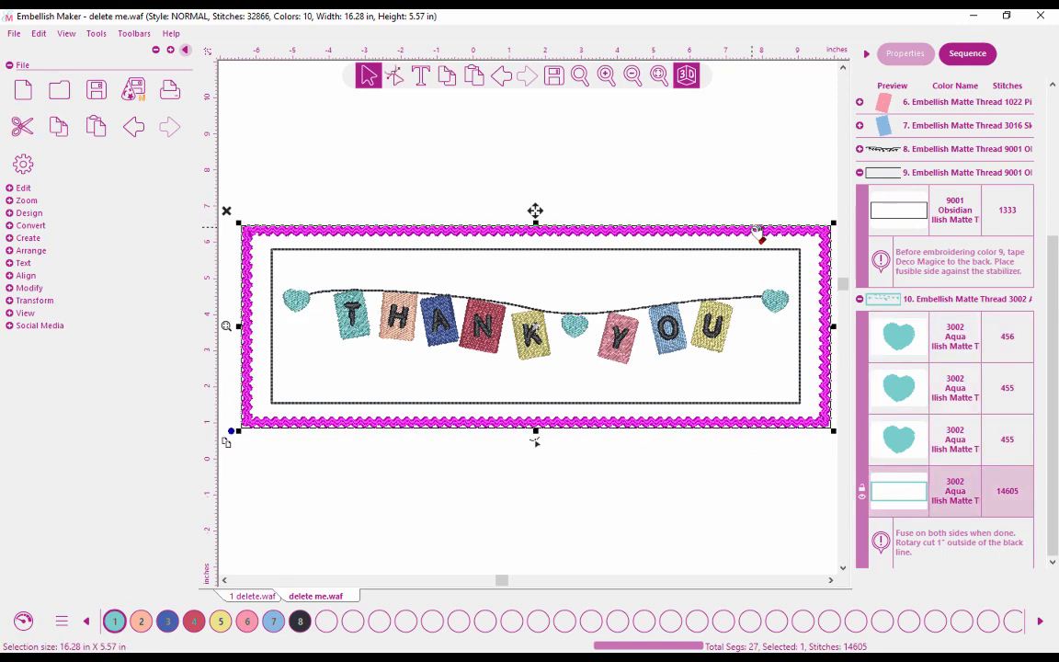
{"action": "left_click", "coordinate": [12, 228]}
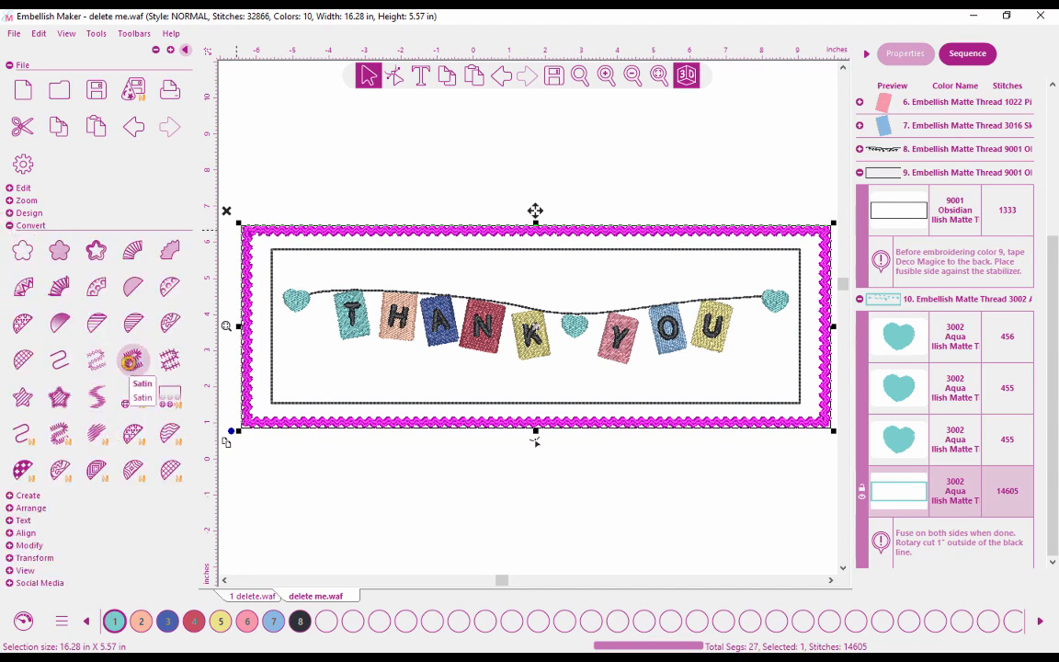
{"action": "left_click", "coordinate": [134, 360]}
{"action": "left_click", "coordinate": [334, 166]}
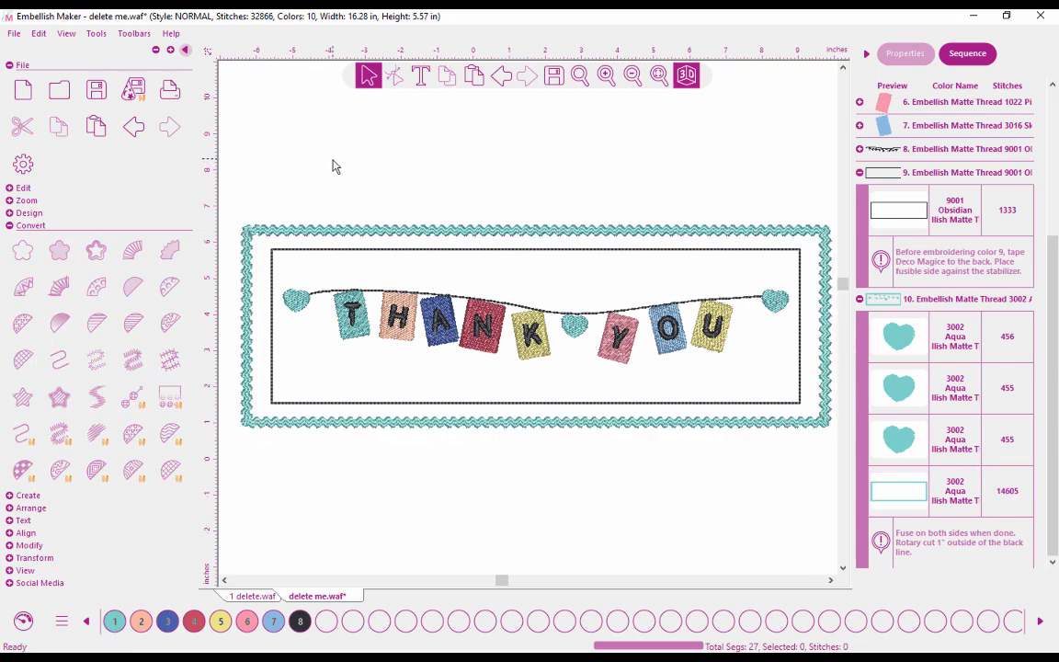
{"action": "left_click", "coordinate": [368, 234]}
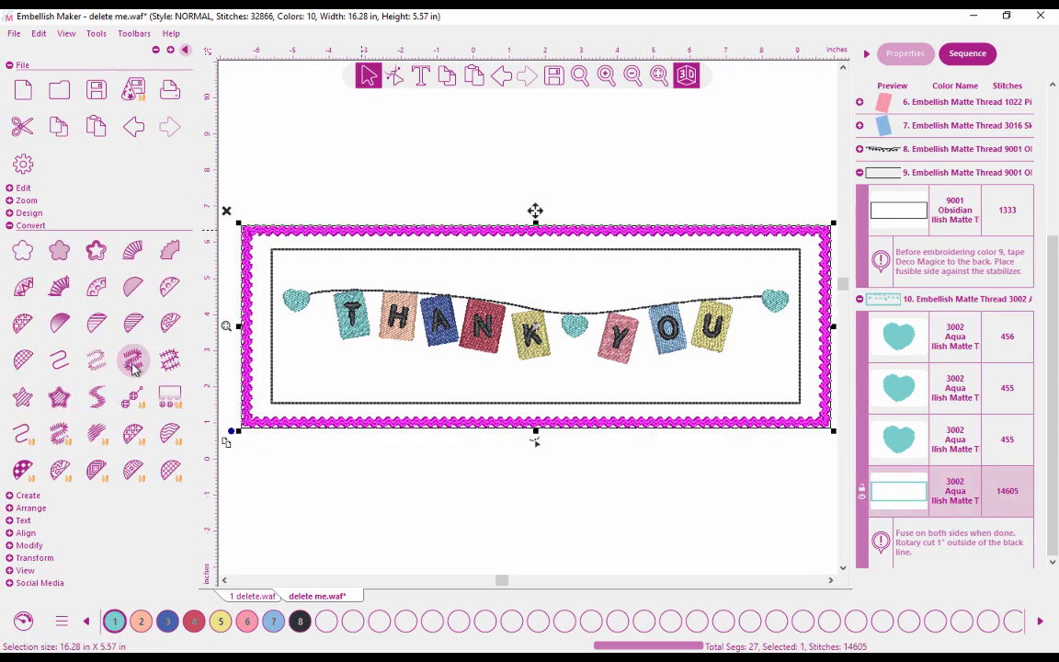
{"action": "left_click", "coordinate": [132, 362]}
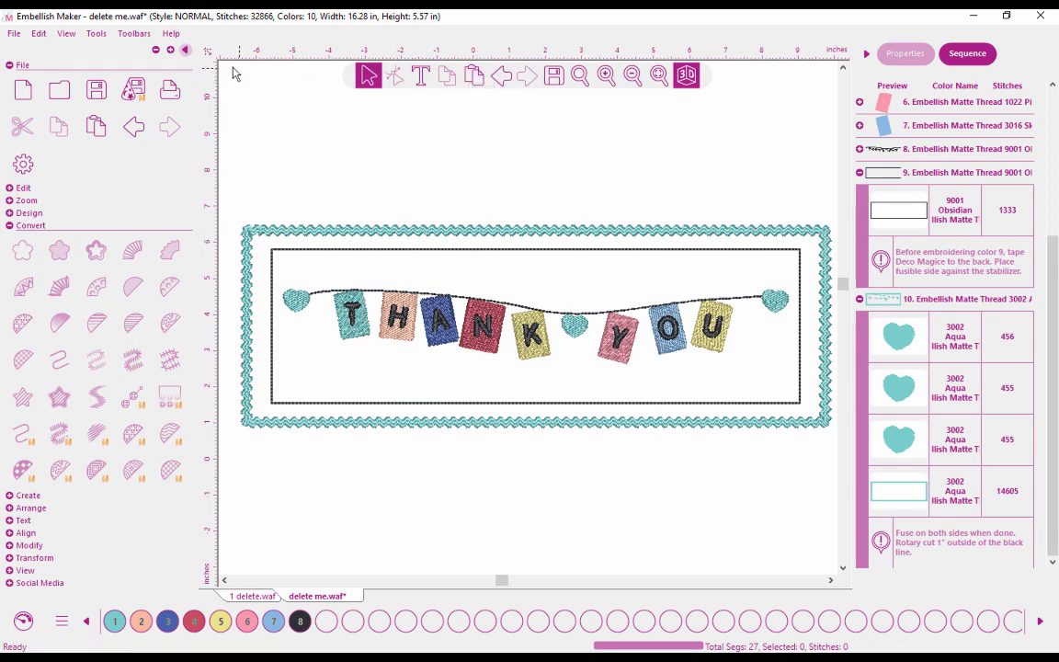
Save a copy of the design as a stitch file in Baby Lock/Brother/Bernina (PES v6) format
{"action": "left_click", "coordinate": [156, 52]}
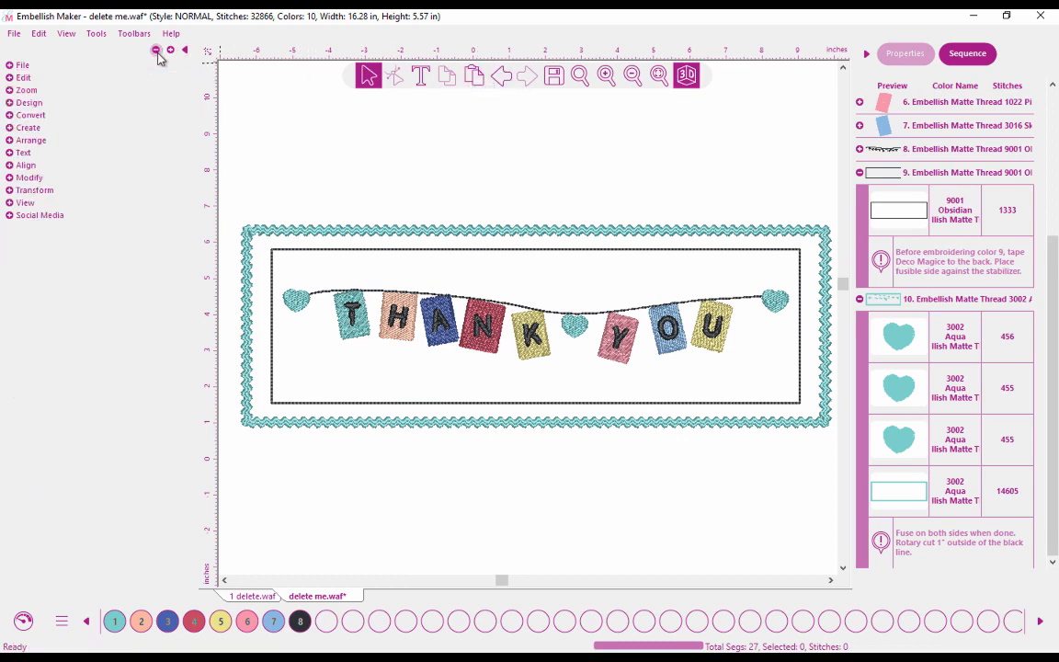
{"action": "left_click", "coordinate": [10, 65]}
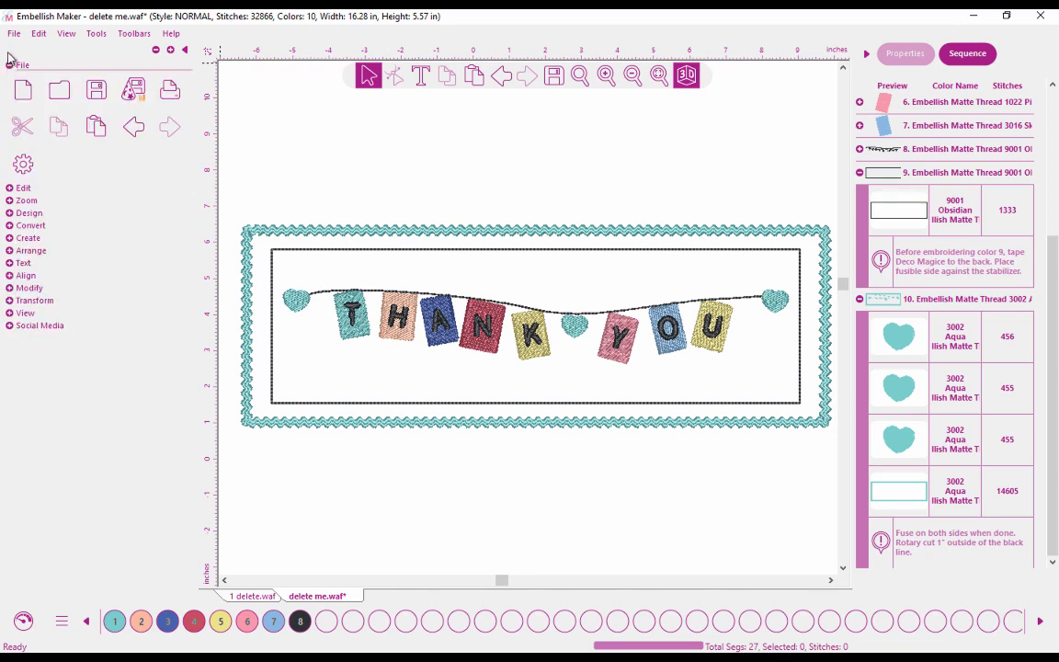
{"action": "left_click", "coordinate": [13, 34]}
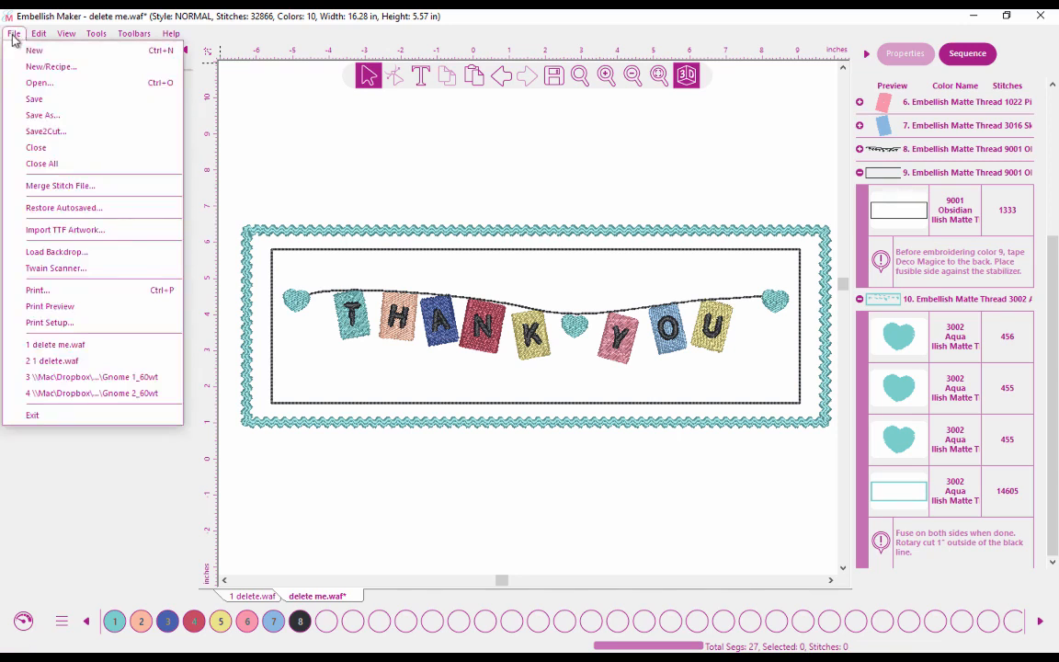
{"action": "left_click", "coordinate": [40, 115]}
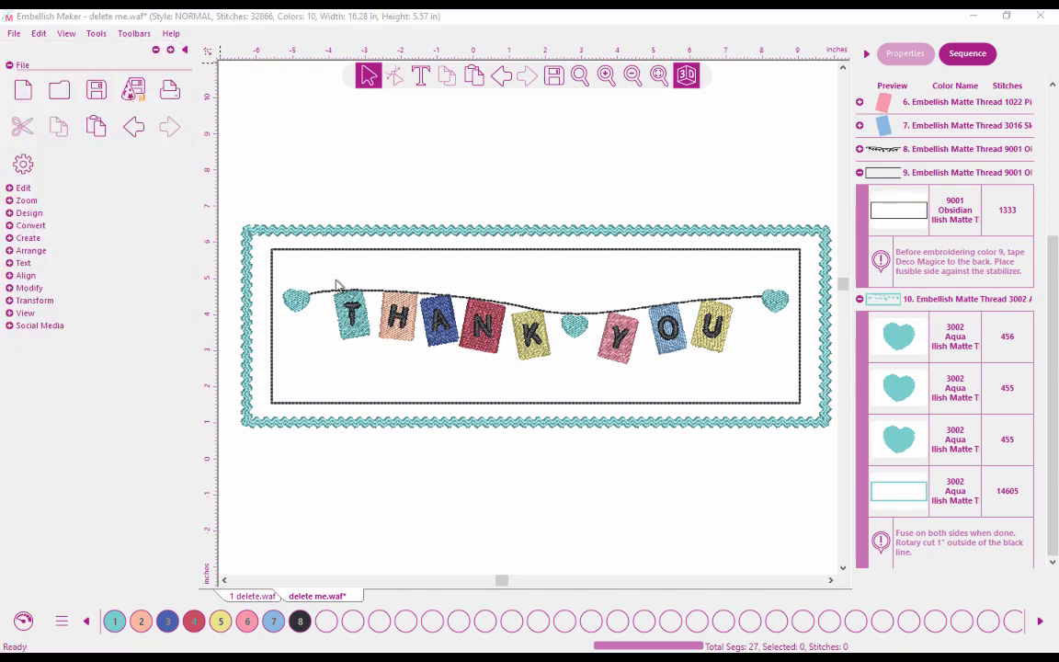
{"action": "left_click", "coordinate": [530, 524]}
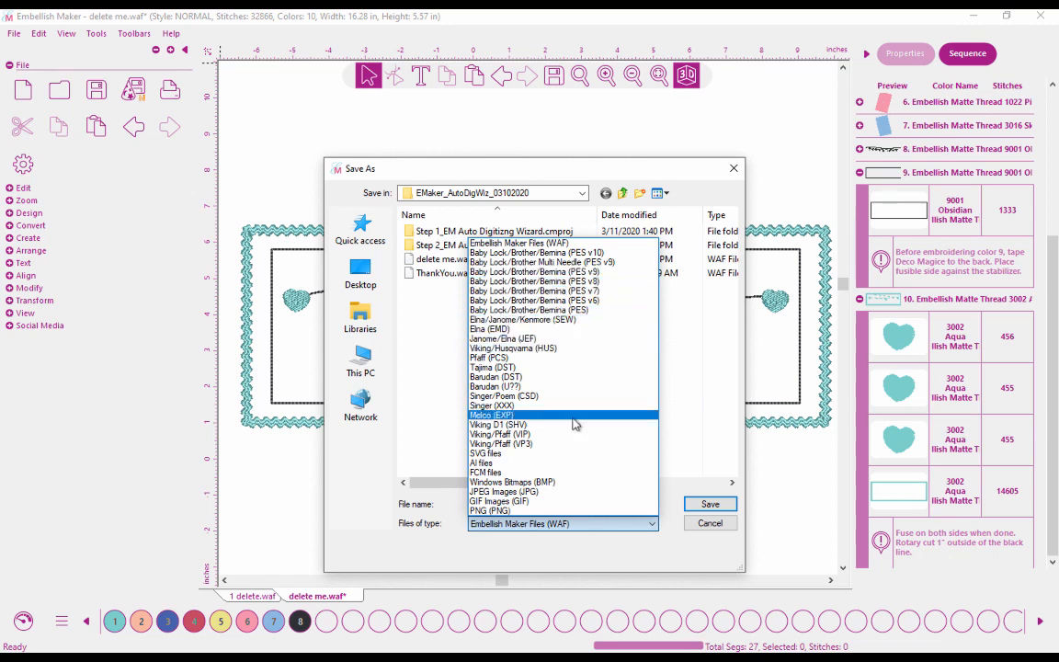
{"action": "left_click", "coordinate": [598, 301]}
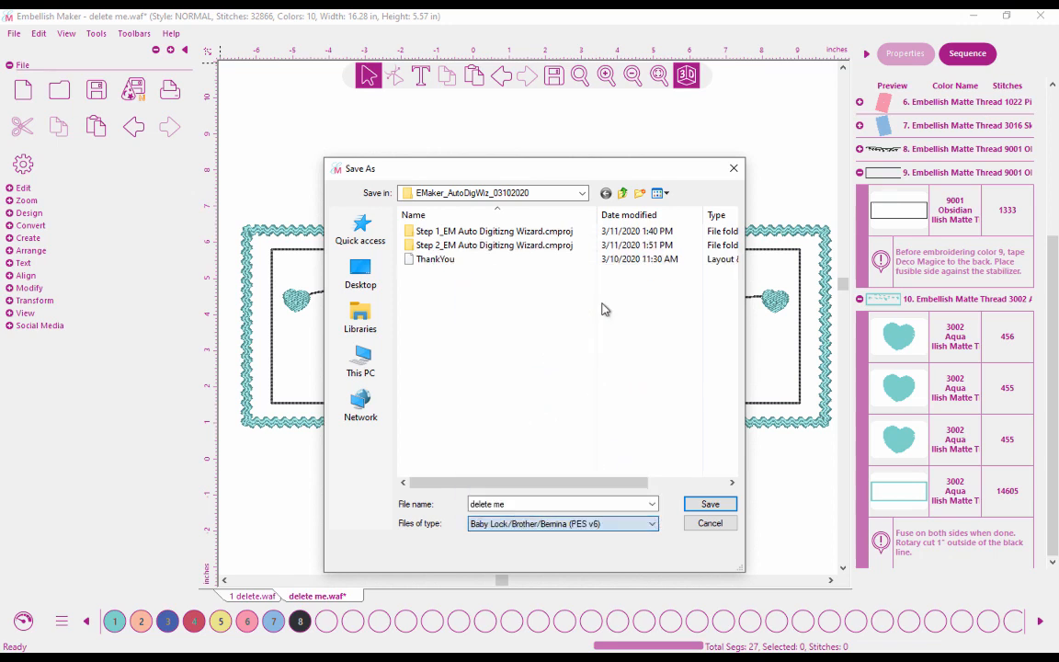